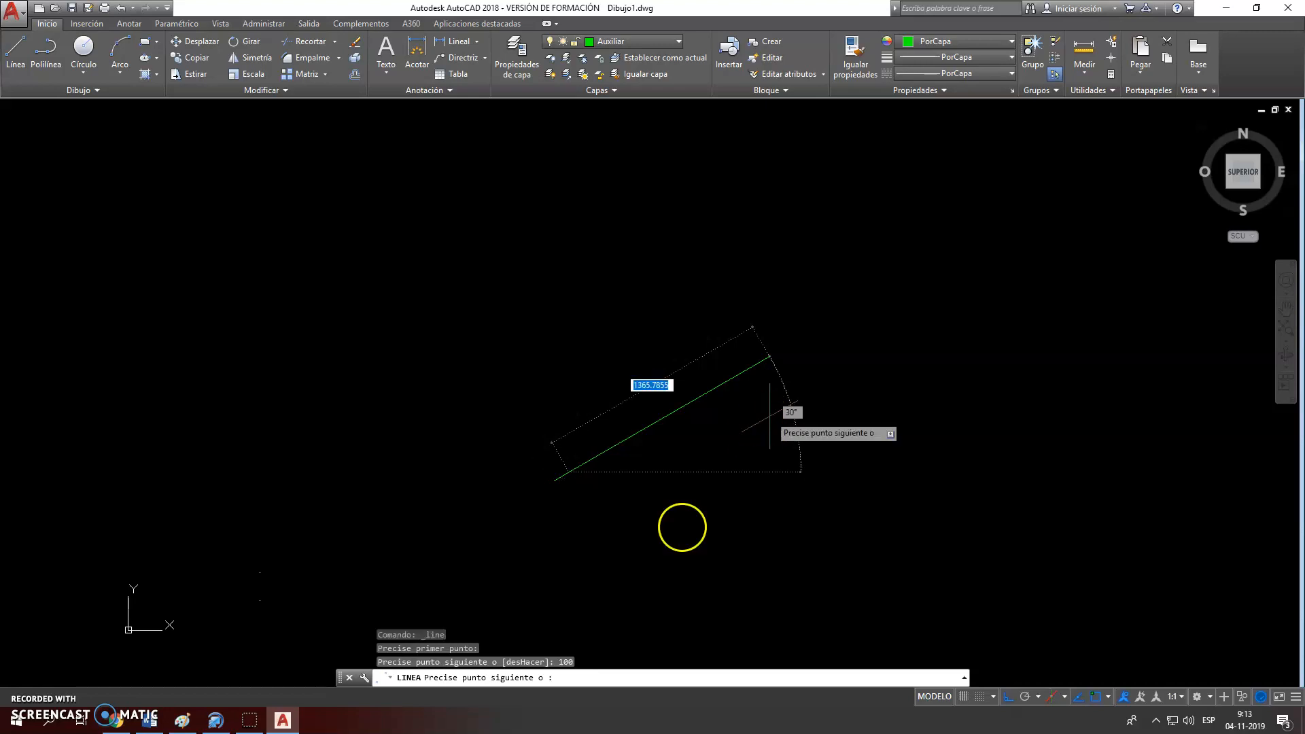
Draw the 34 by 10 end face in the left isoplane, starting from the lower end of the 100 line
{"action": "scroll", "coordinate": [643, 423], "scroll_direction": "up", "scroll_amount": 4}
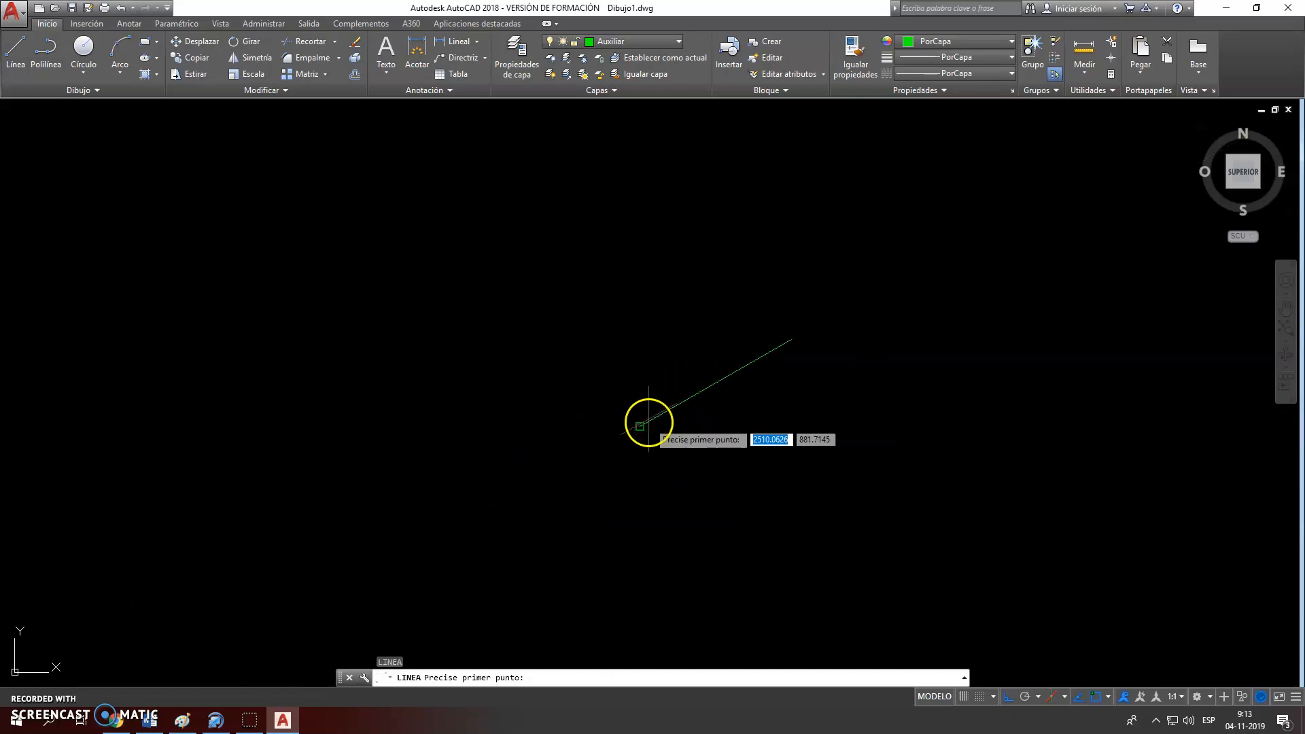
{"action": "left_click", "coordinate": [640, 427]}
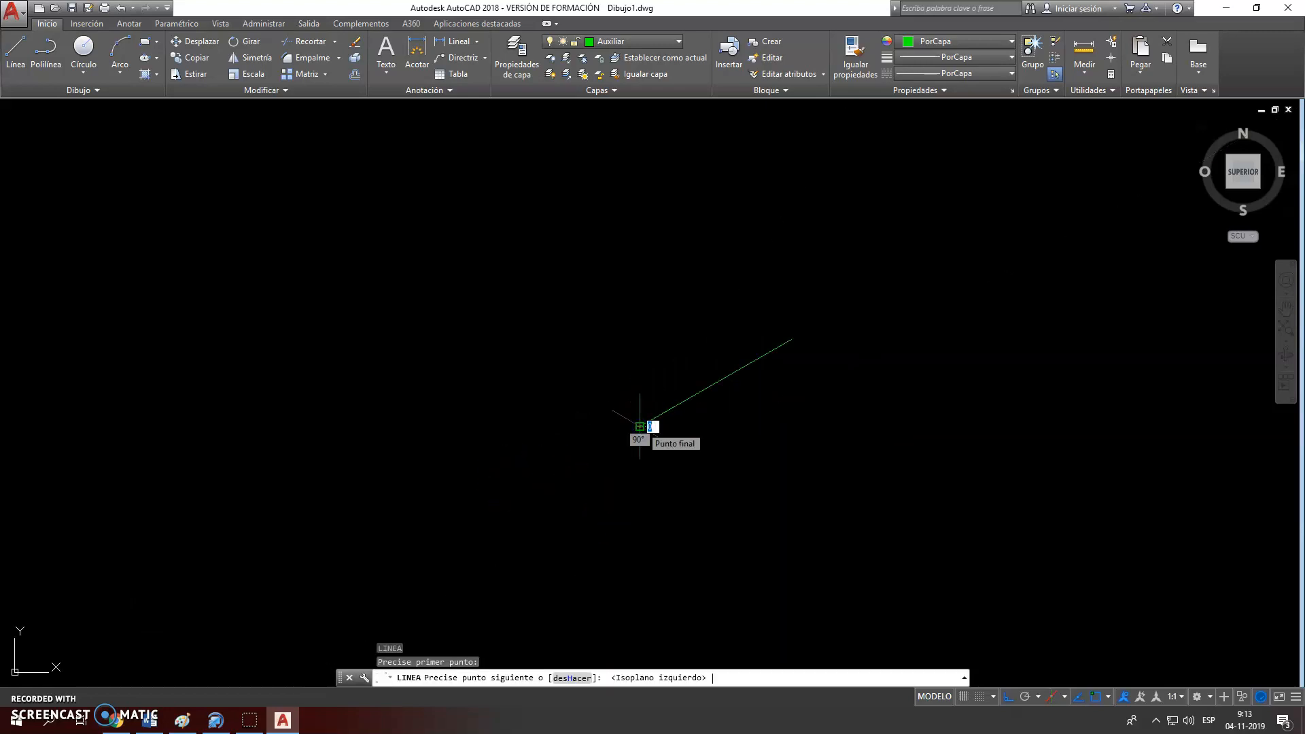
{"action": "key", "text": "Return"}
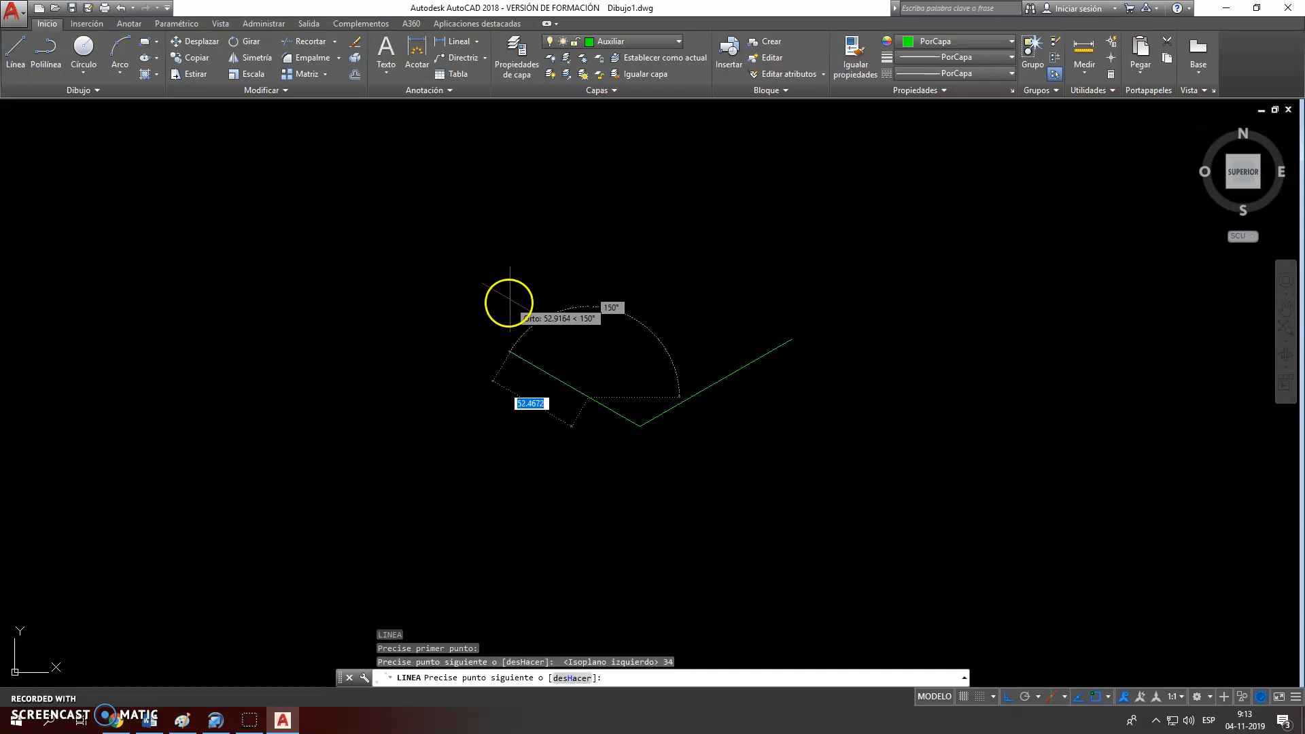
{"action": "key", "text": "Return"}
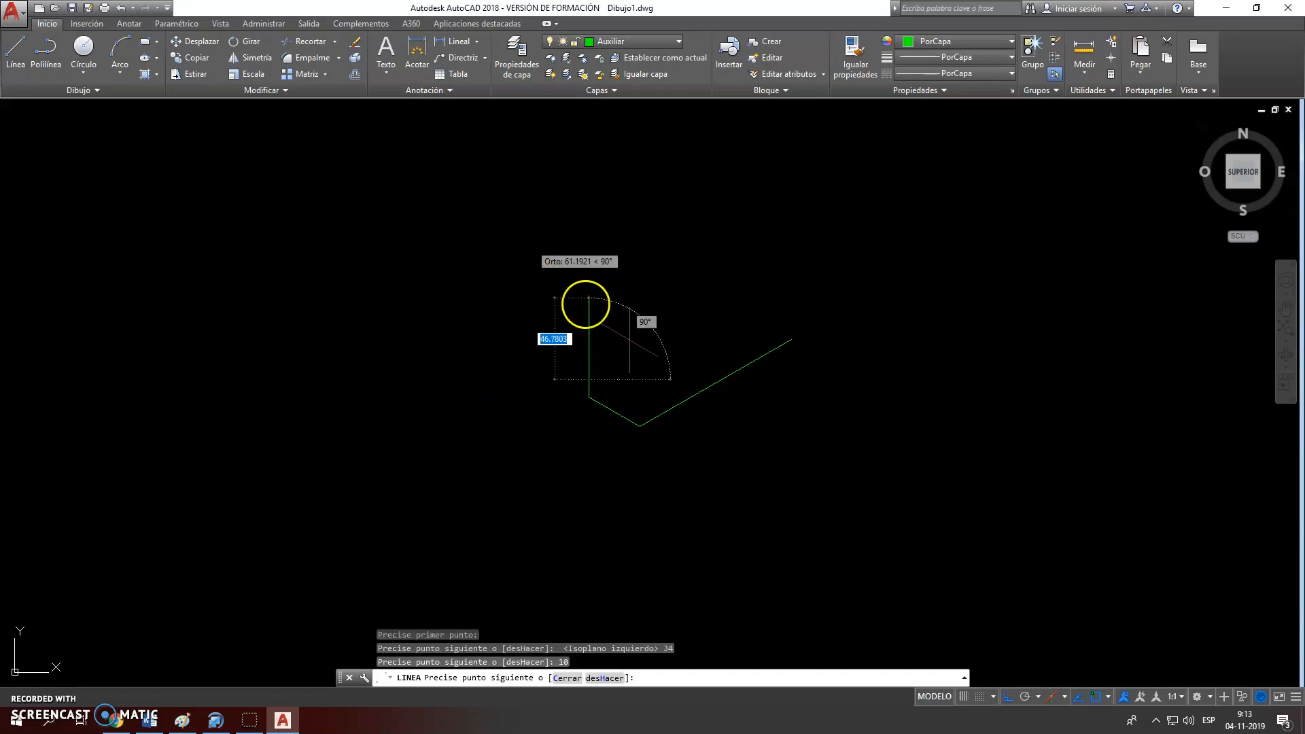
{"action": "type", "text": "34"}
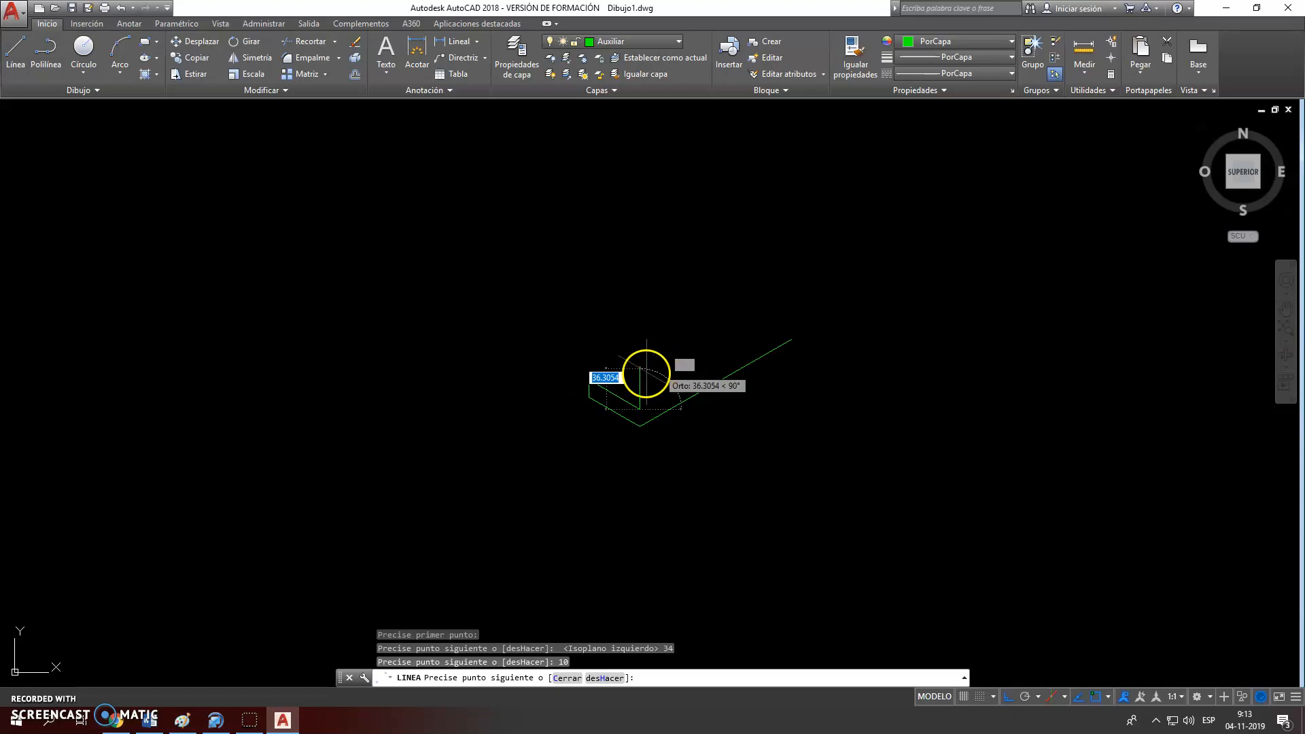
{"action": "key", "text": "Return"}
{"action": "left_click", "coordinate": [640, 425]}
{"action": "key", "text": "Return"}
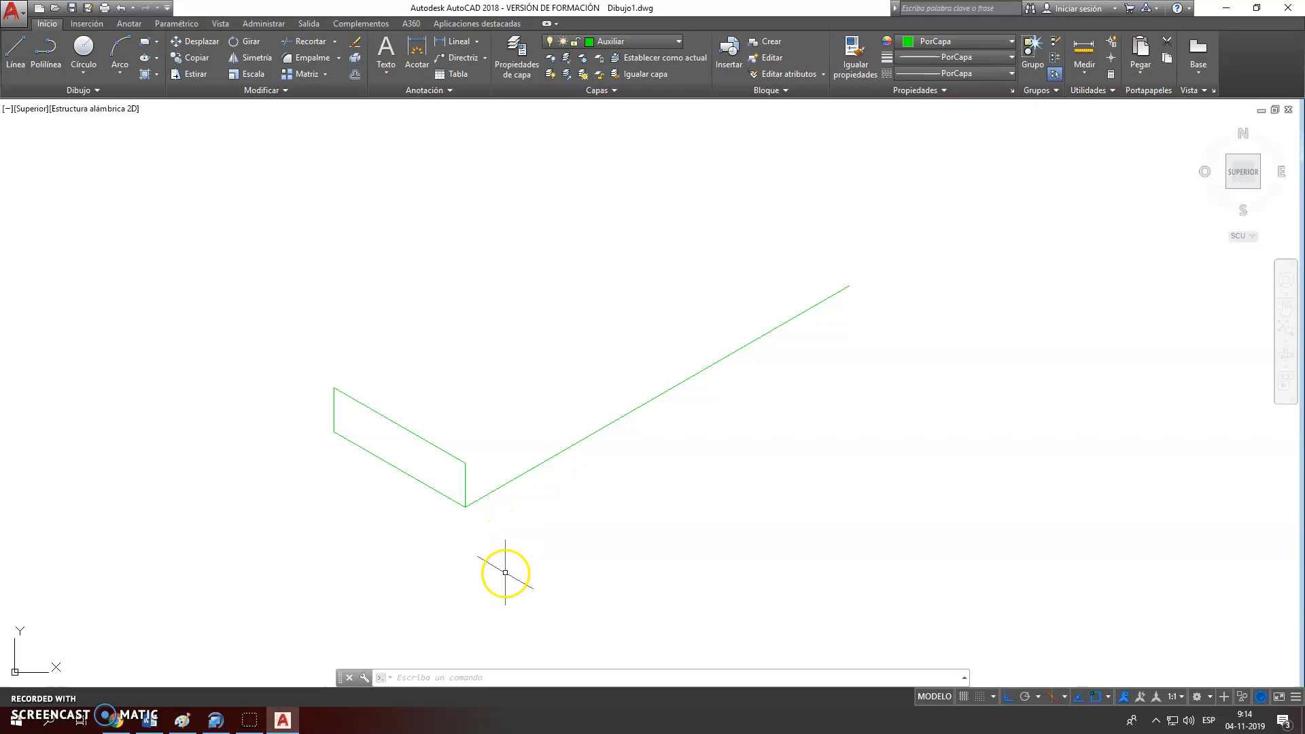
In the right isoplane, draw a 100 line from the end face's upper corner and close it down to the base line's far end
{"action": "key", "text": "F5"}
{"action": "key", "text": "F5"}
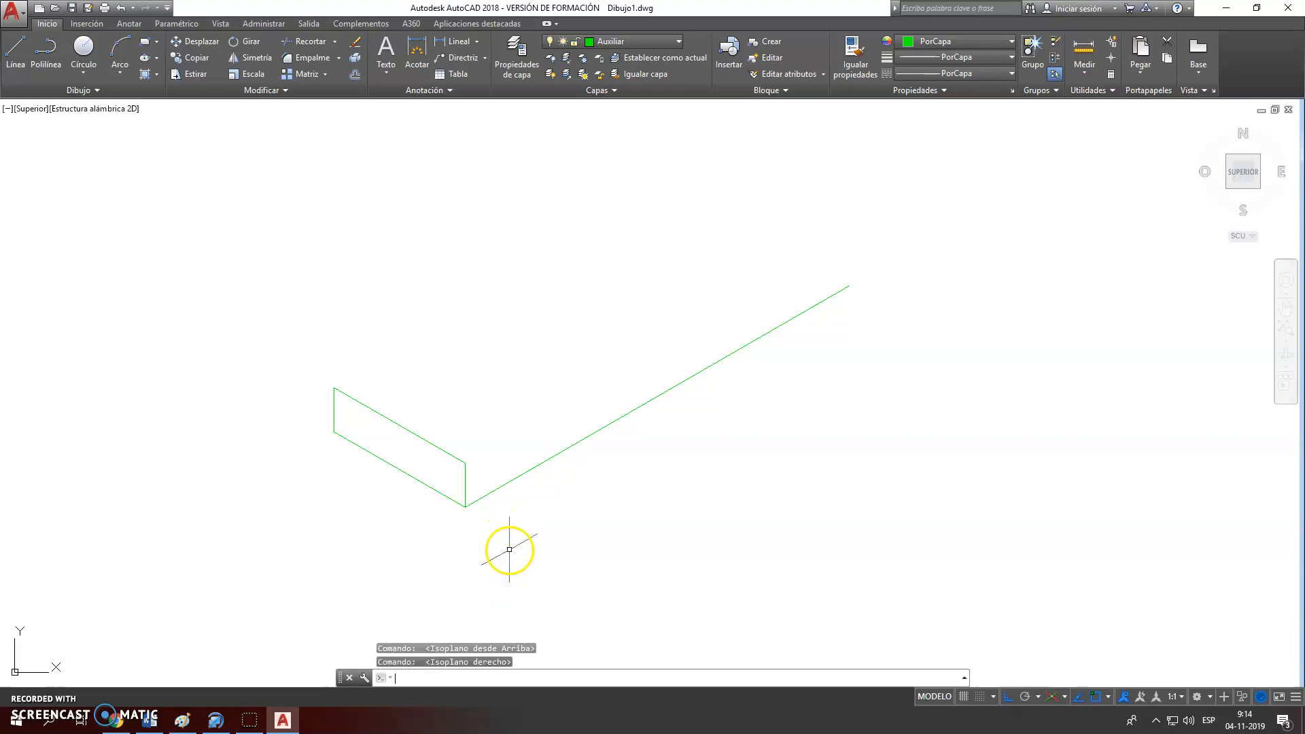
{"action": "left_click", "coordinate": [17, 53]}
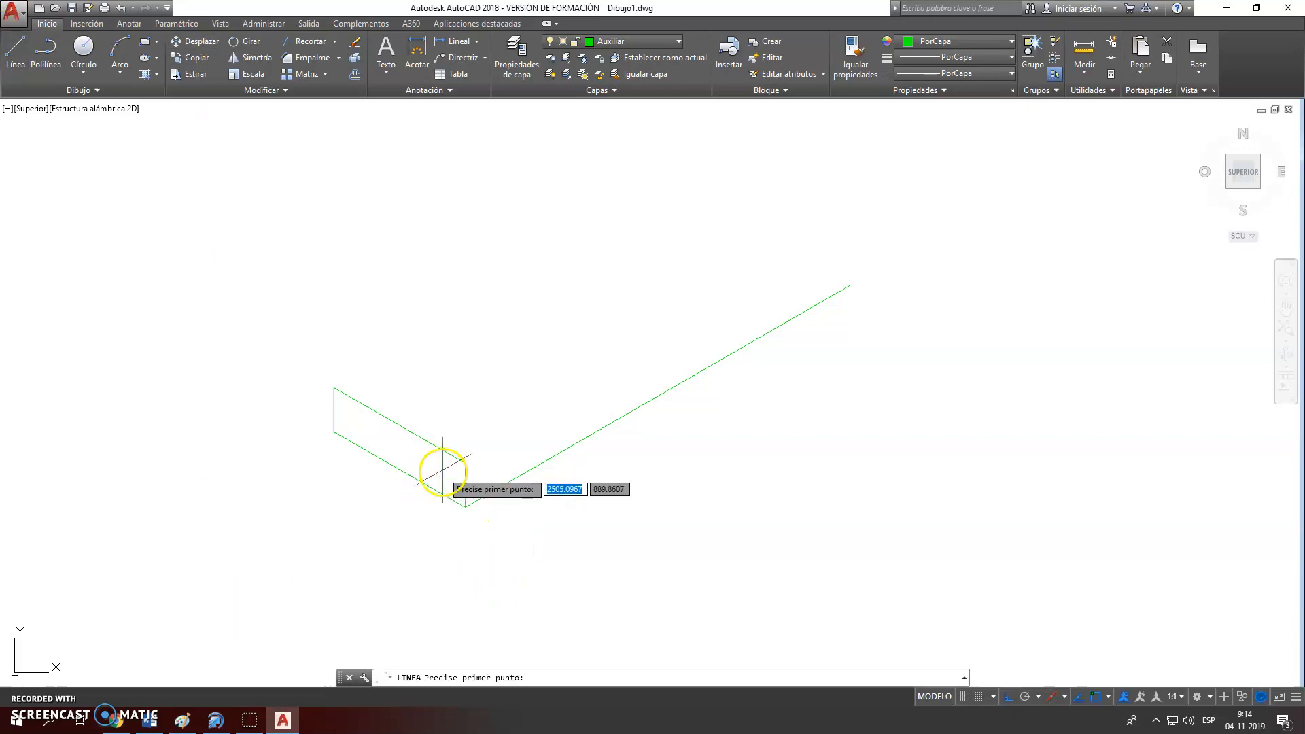
{"action": "left_click", "coordinate": [465, 463]}
{"action": "type", "text": "1"}
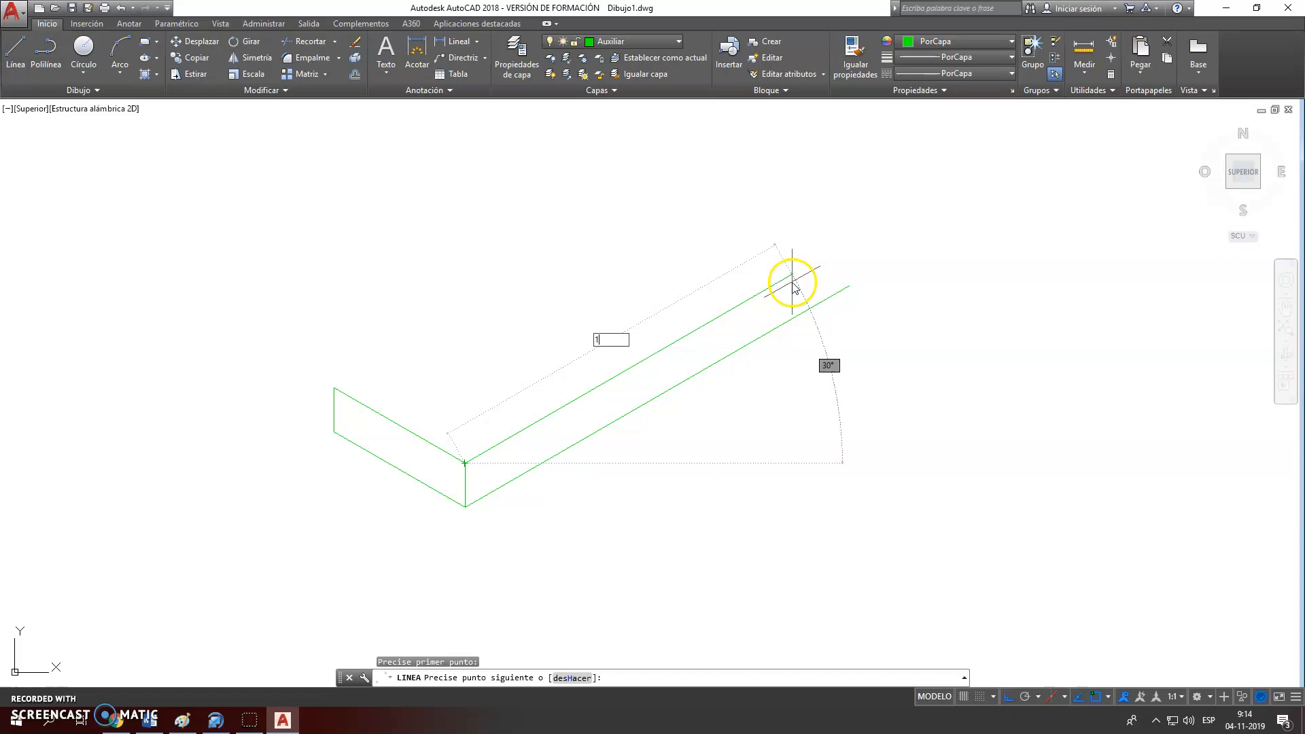
{"action": "key", "text": "Return"}
{"action": "left_click", "coordinate": [850, 285]}
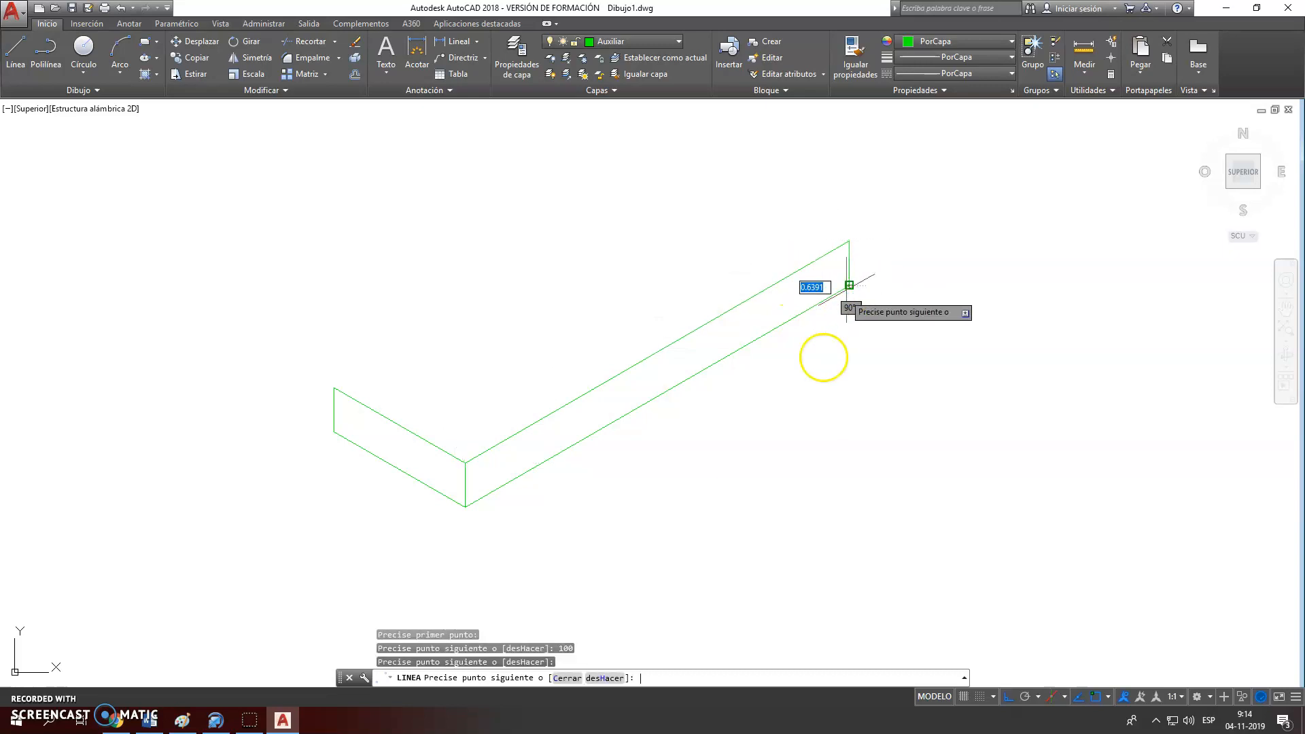
{"action": "key", "text": "Return"}
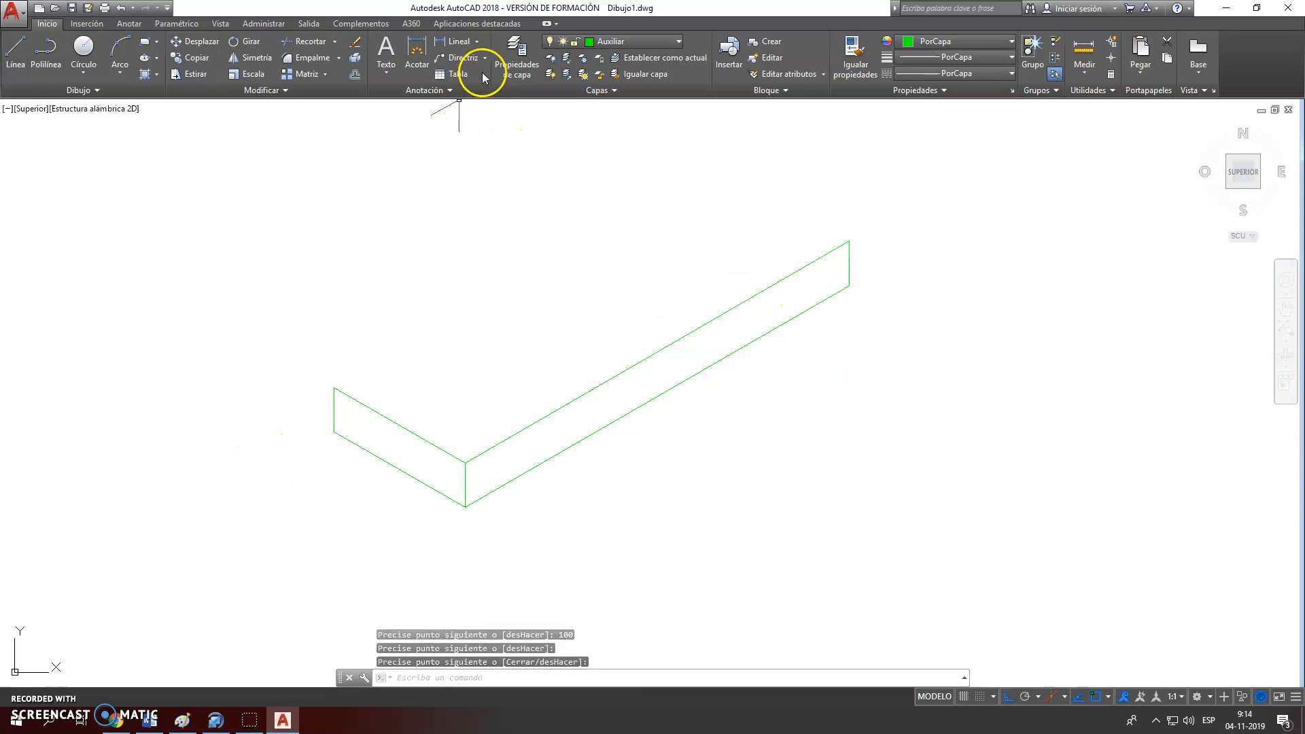
{"action": "key", "text": "Escape"}
{"action": "key", "text": "Escape"}
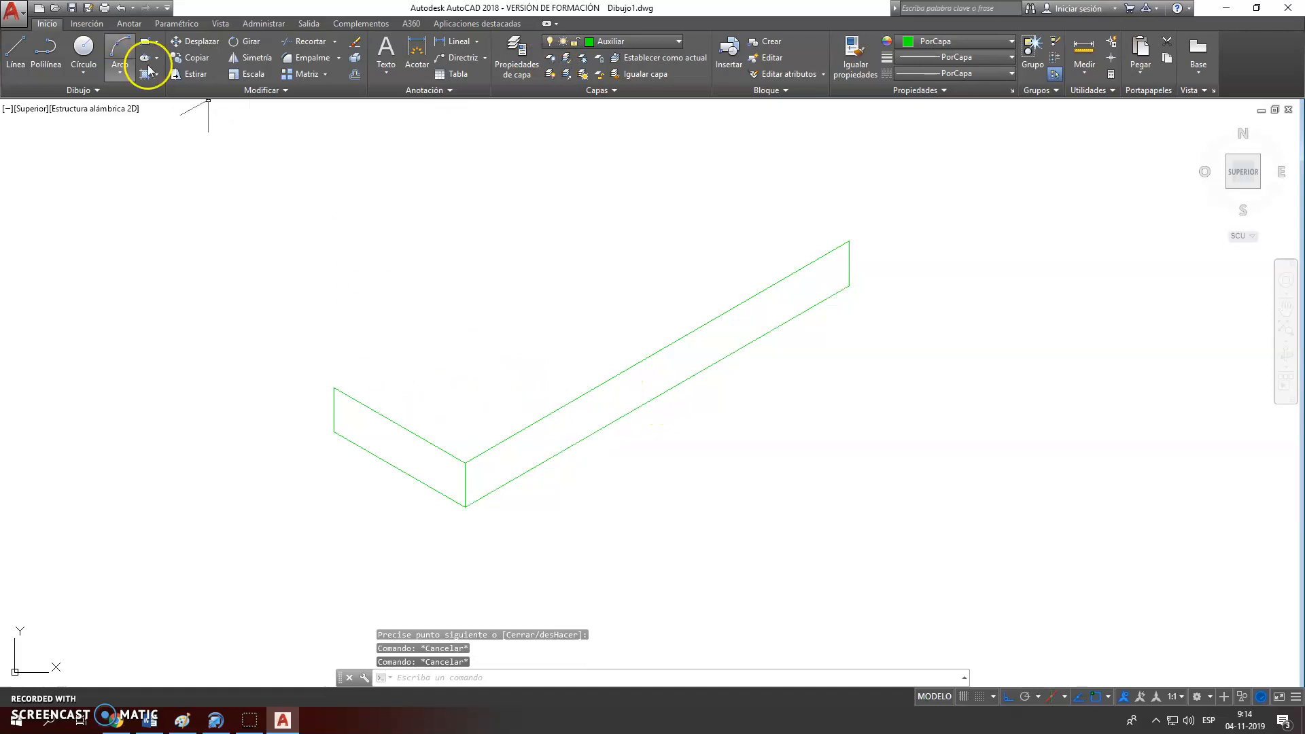
In the left isoplane, draw a 34 line going back from the midpoint of the long base line
{"action": "left_click", "coordinate": [15, 49]}
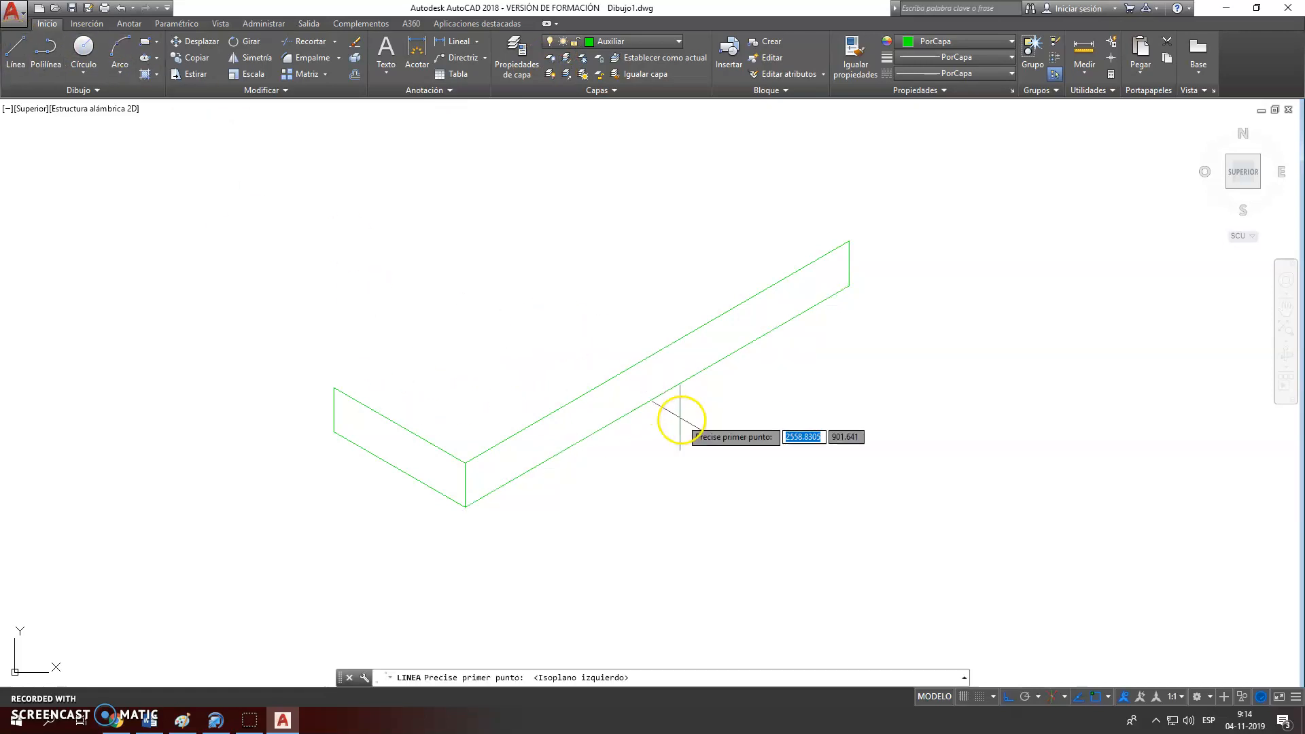
{"action": "left_click", "coordinate": [657, 396]}
{"action": "type", "text": "3"}
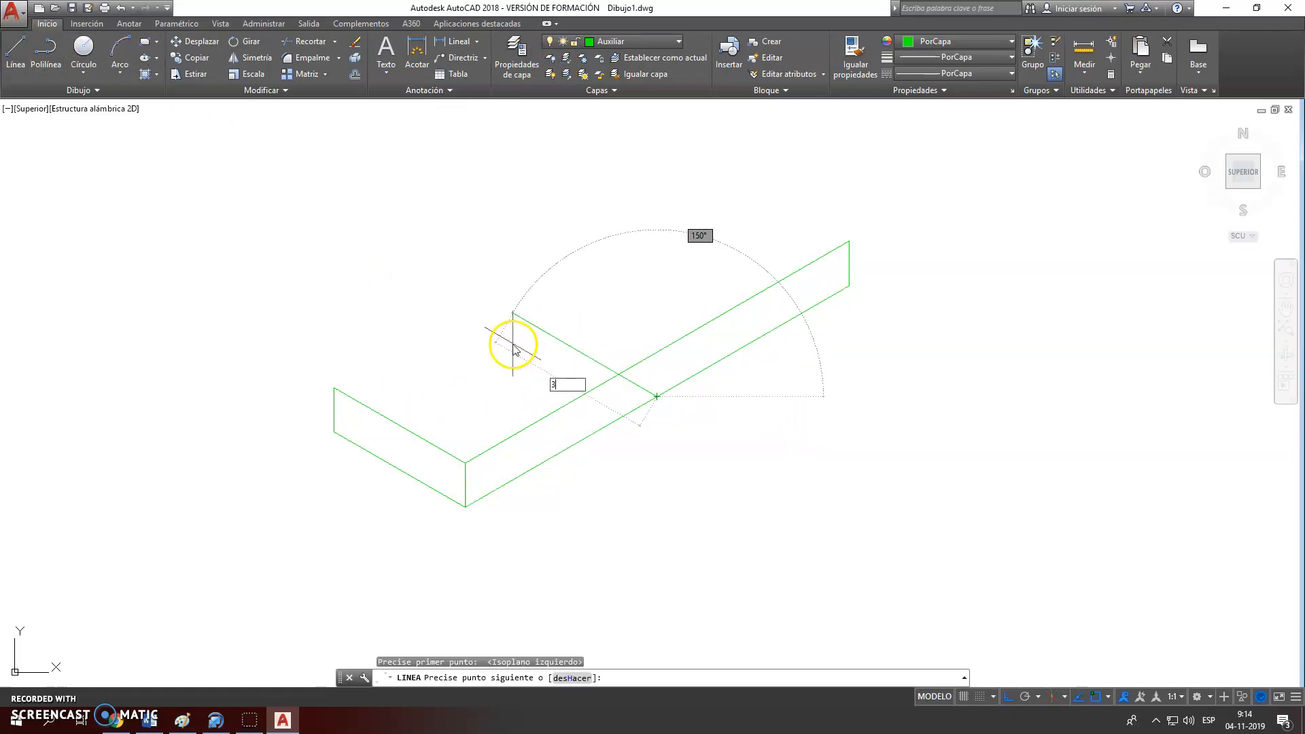
{"action": "type", "text": "4"}
{"action": "key", "text": "Return"}
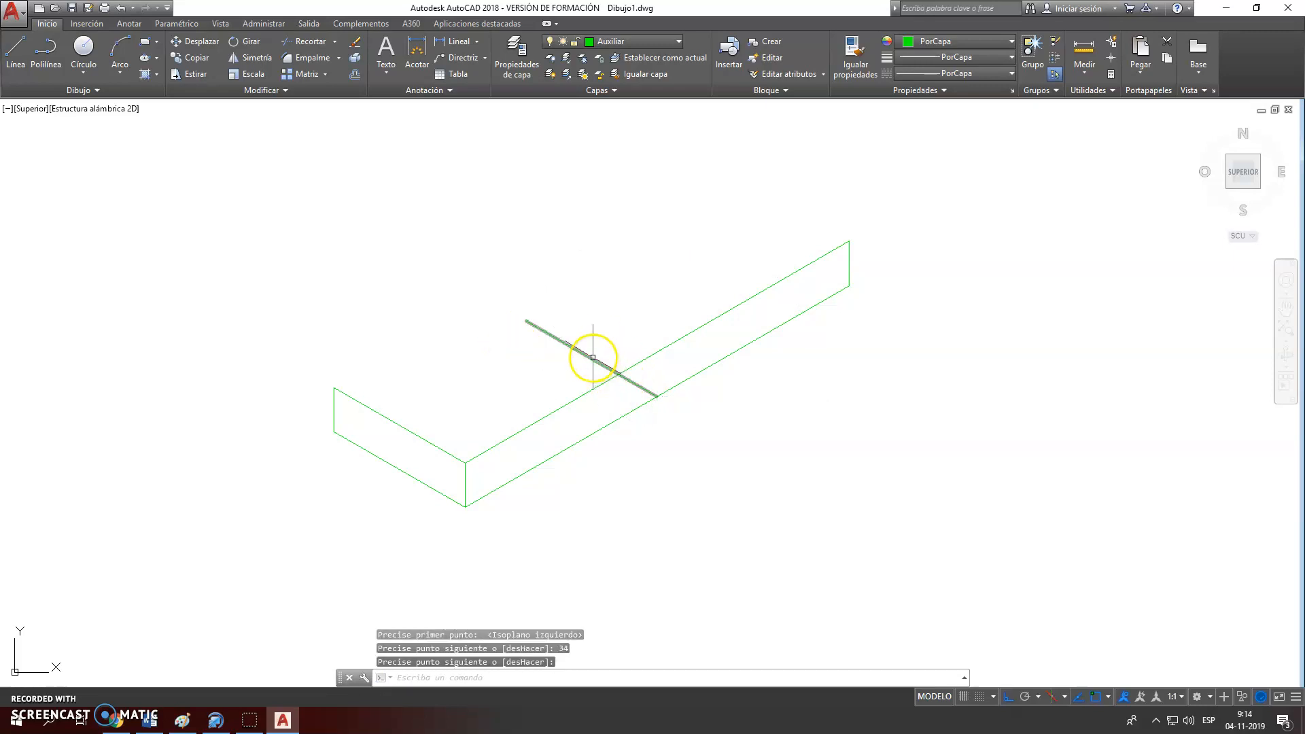
{"action": "left_click", "coordinate": [593, 357]}
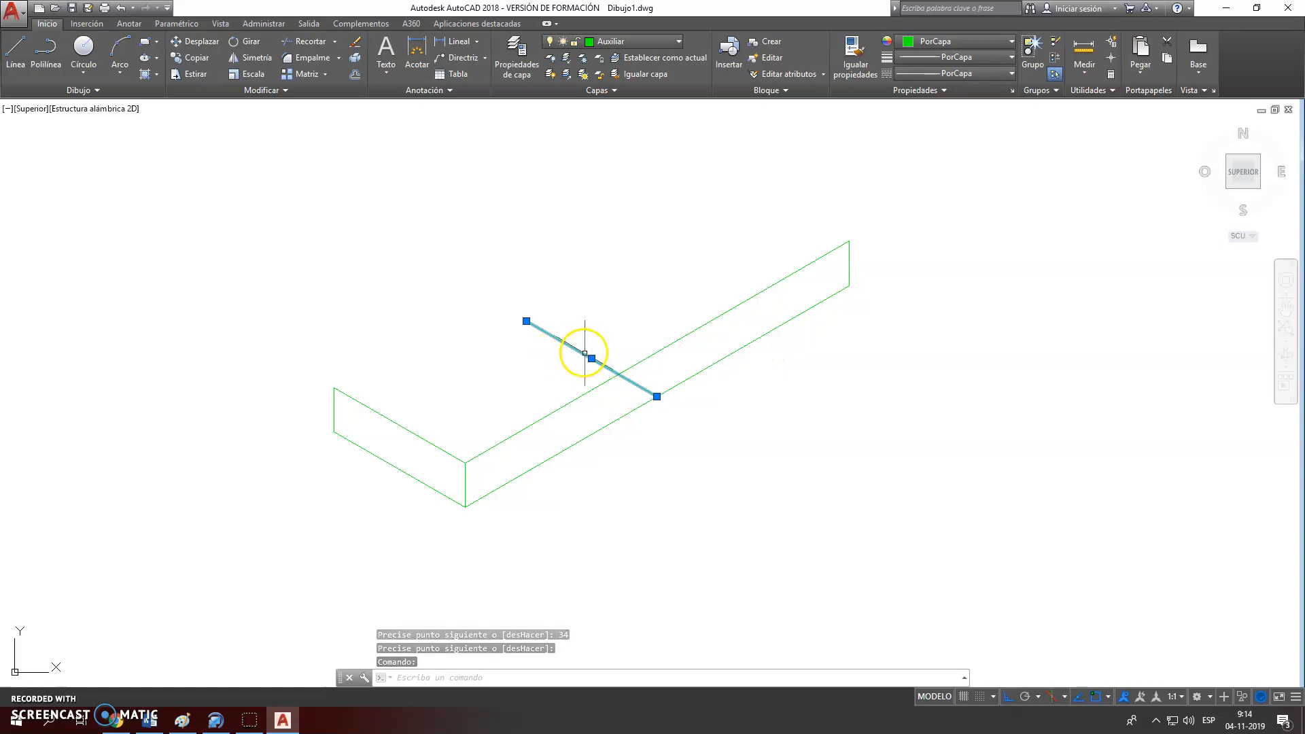
{"action": "key", "text": "Escape"}
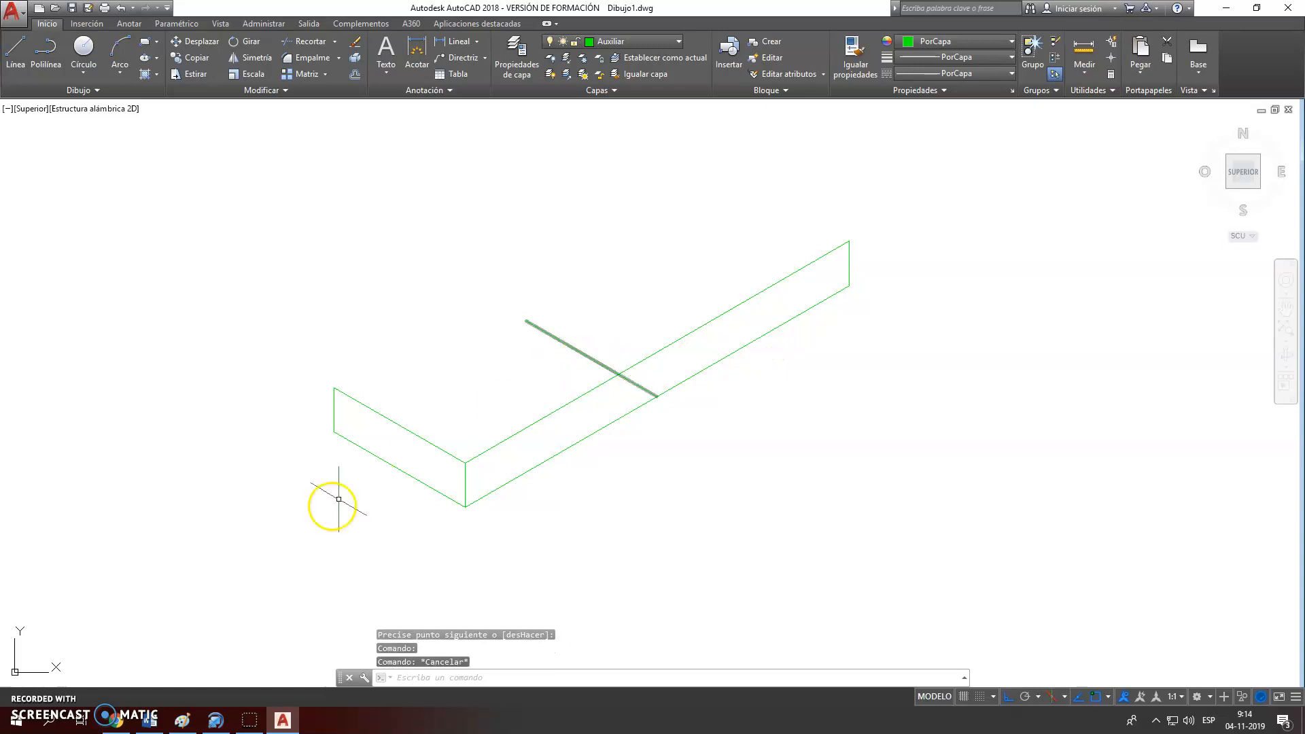
Copy the whole dimensioned reference picture in Paint and paste it into the AutoCAD drawing beside the green outline, accepting the OLE text size
{"action": "left_click", "coordinate": [185, 721]}
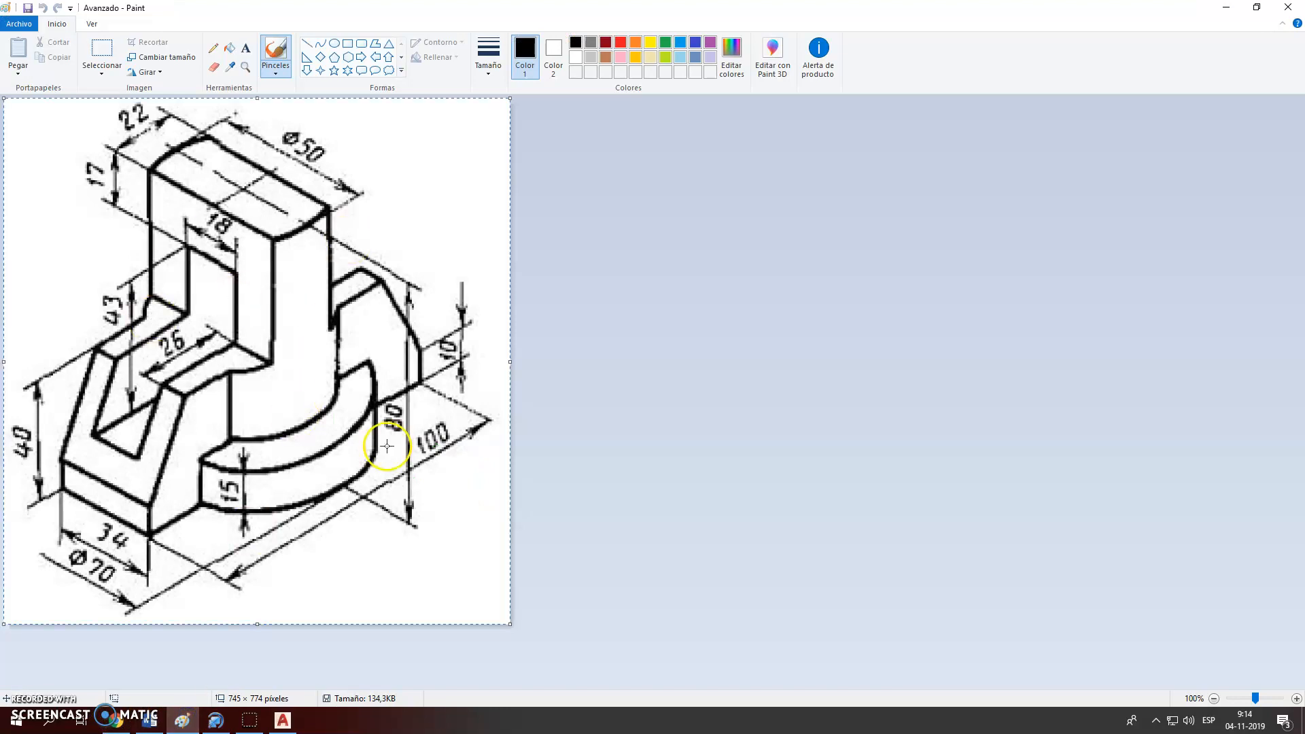
{"action": "key", "text": "ctrl+a"}
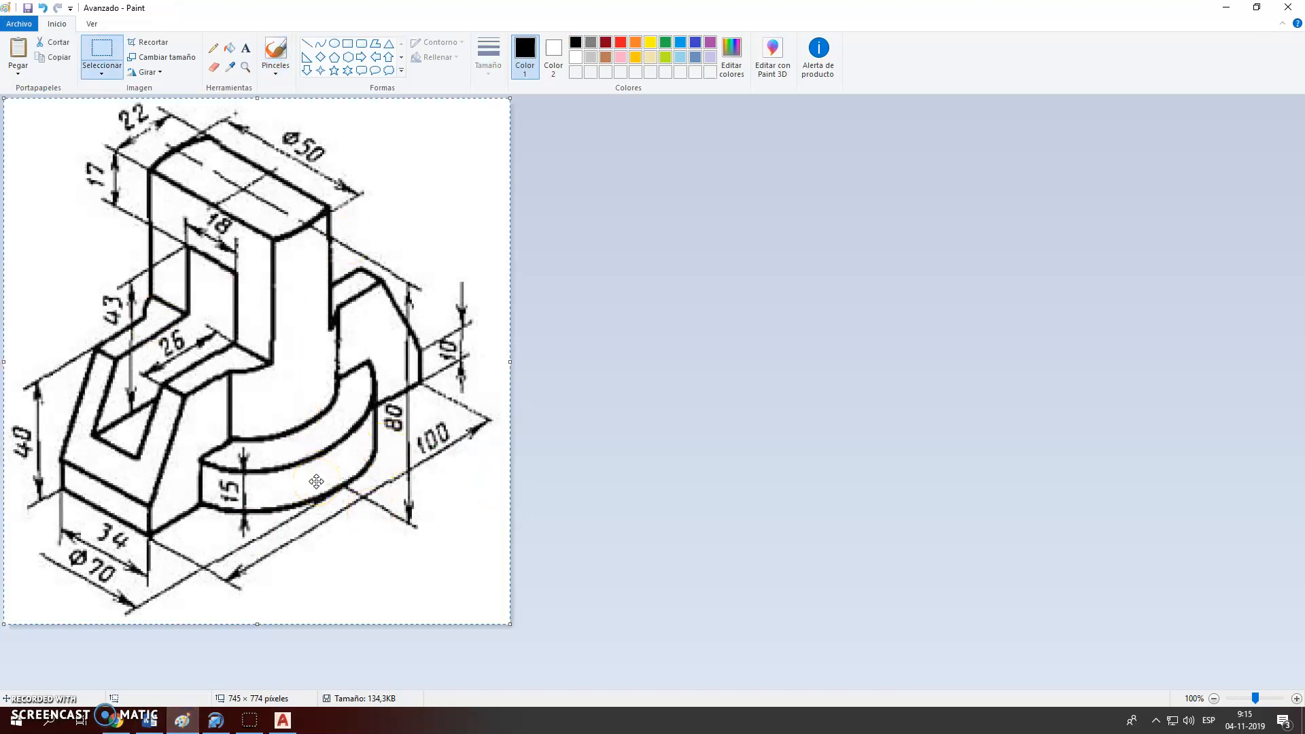
{"action": "left_click", "coordinate": [282, 721]}
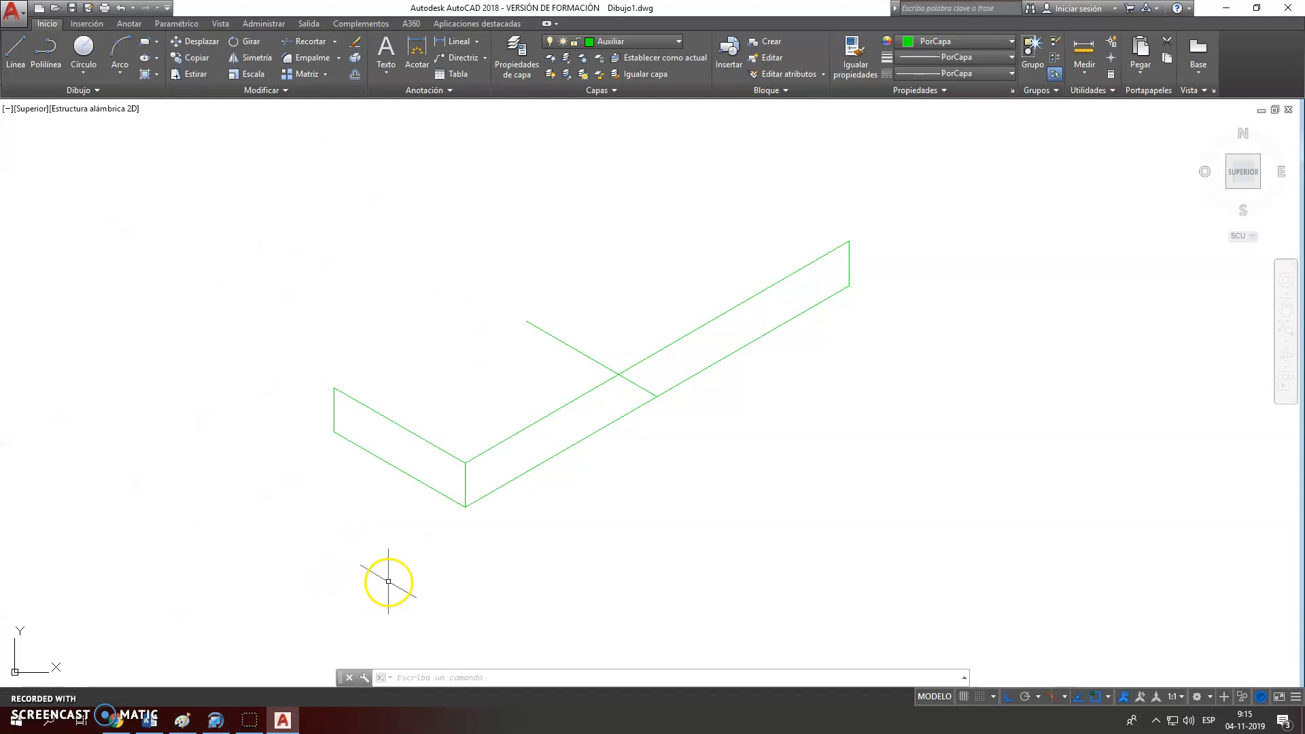
{"action": "key", "text": "ctrl+v"}
{"action": "scroll", "coordinate": [408, 546], "scroll_direction": "down", "scroll_amount": 3}
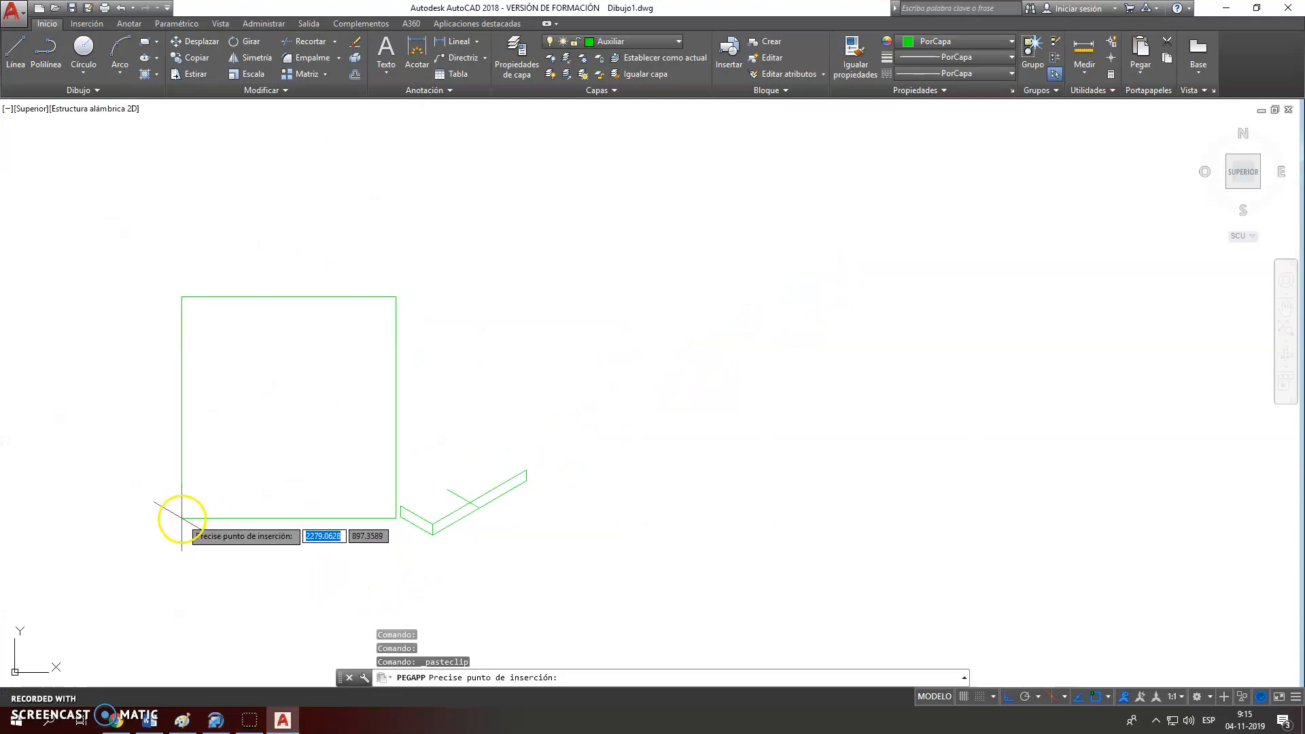
{"action": "left_click", "coordinate": [91, 523]}
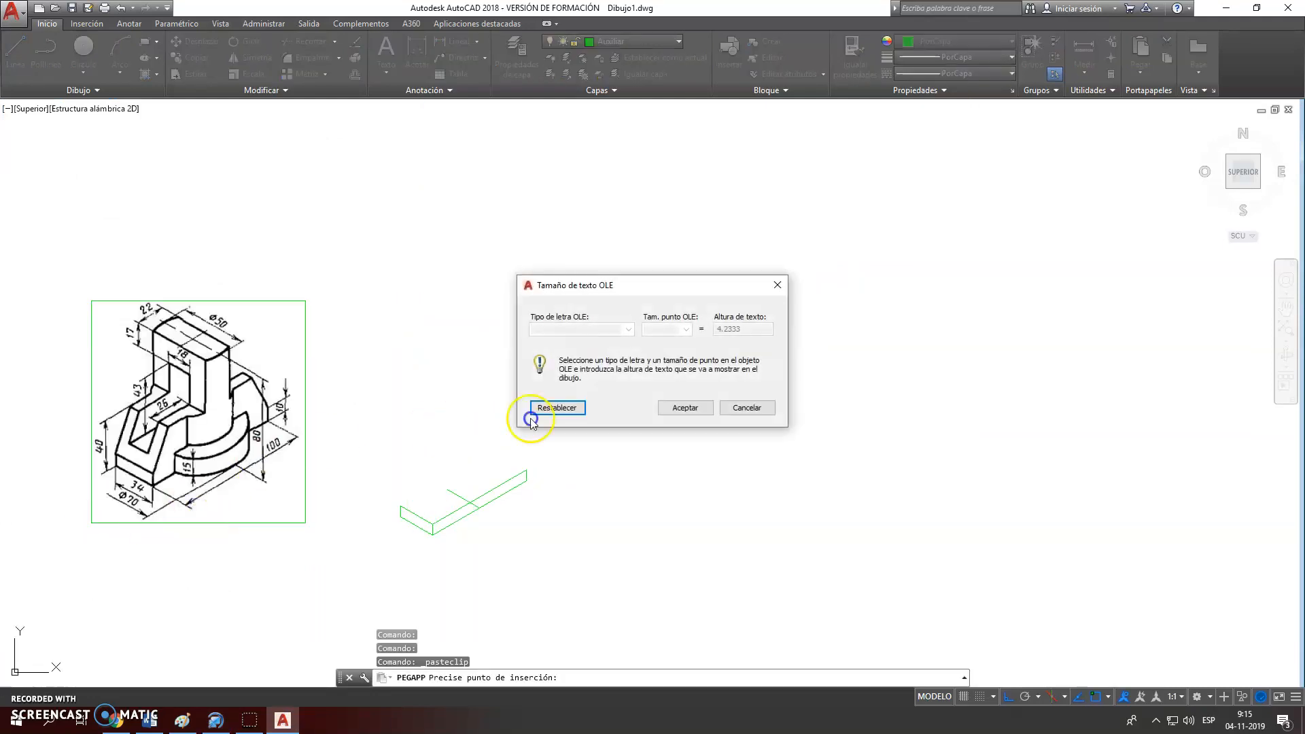
{"action": "left_click", "coordinate": [666, 408]}
Delete the two stray objects near the drawing origin, away from the outline and the reference picture
{"action": "middle_click", "coordinate": [301, 463]}
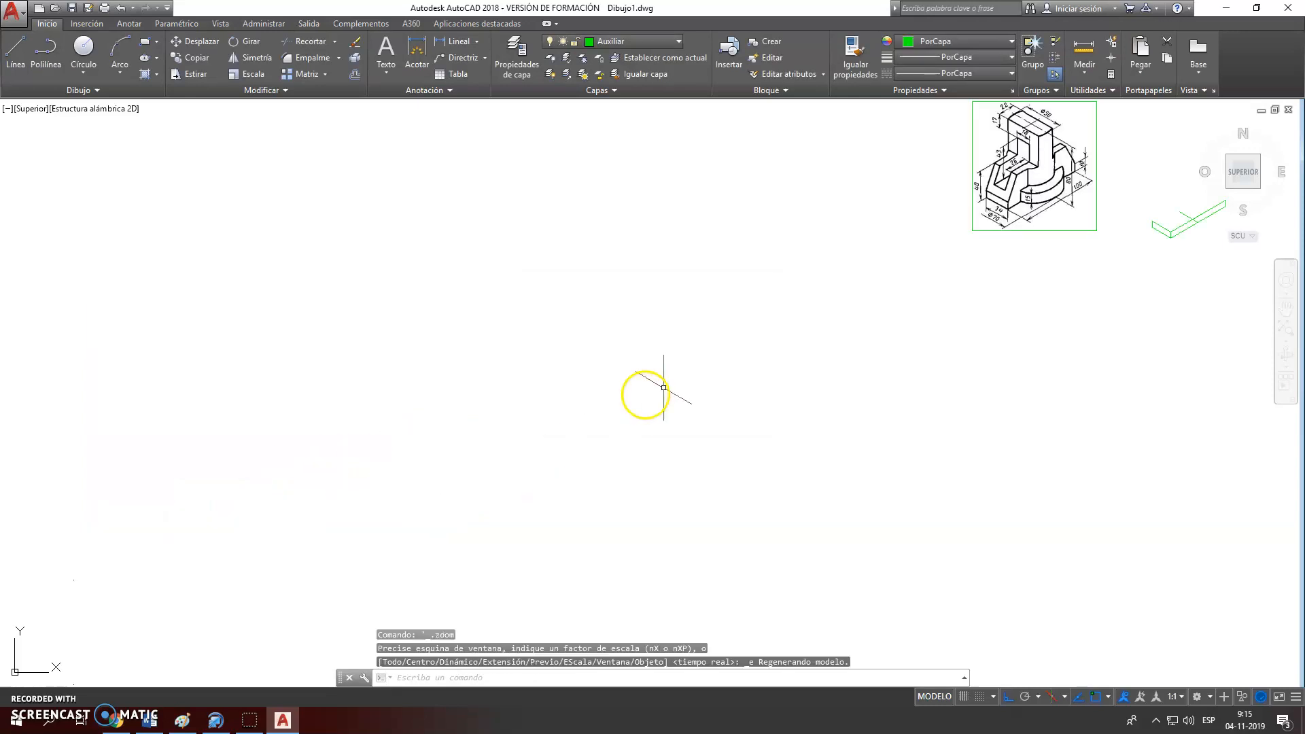
{"action": "scroll", "coordinate": [673, 387], "scroll_direction": "down", "scroll_amount": 2}
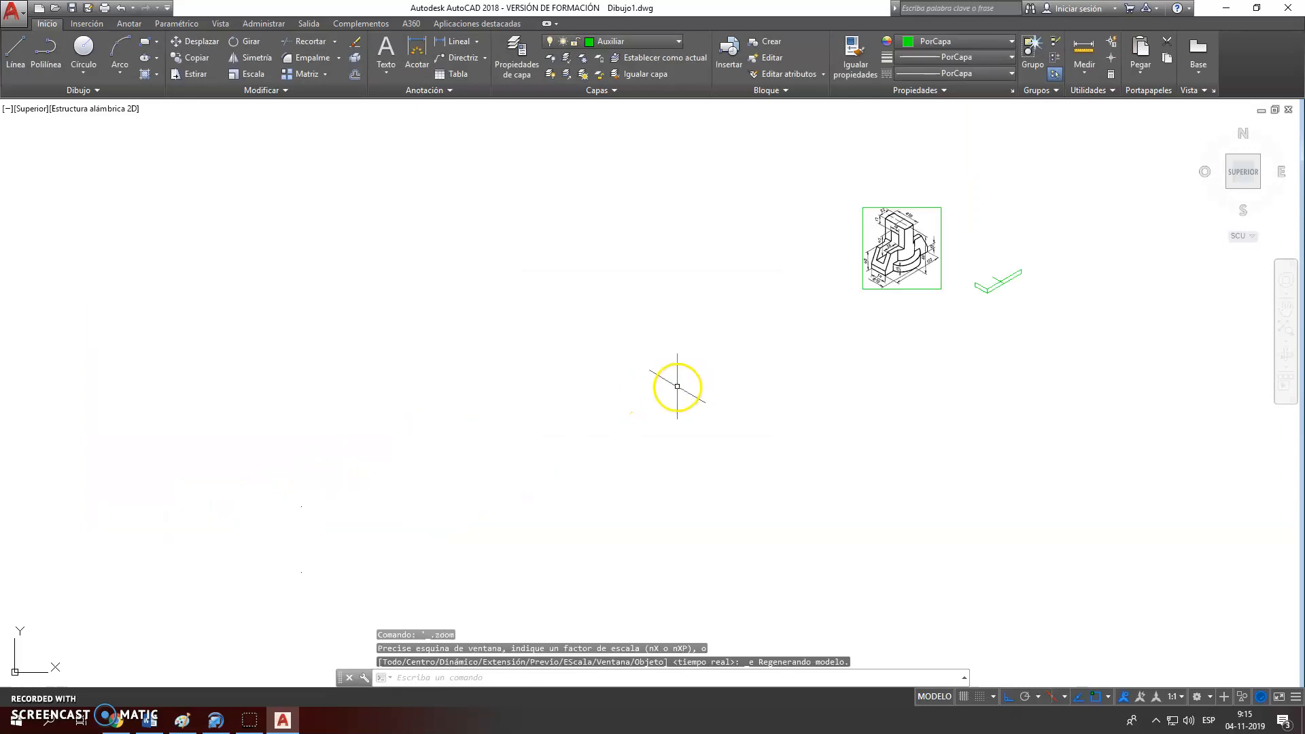
{"action": "left_click", "coordinate": [614, 43]}
{"action": "scroll", "coordinate": [567, 442], "scroll_direction": "down", "scroll_amount": 4}
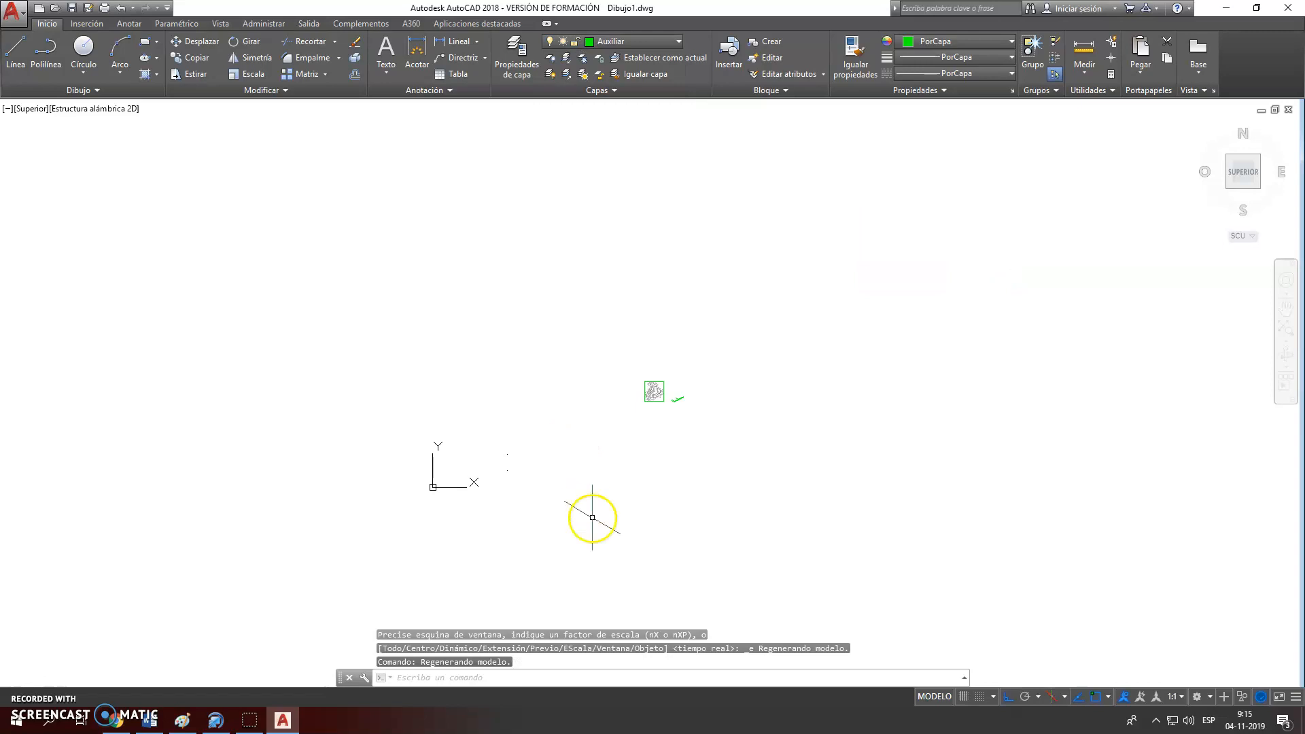
{"action": "left_click", "coordinate": [558, 490]}
{"action": "left_click", "coordinate": [426, 378]}
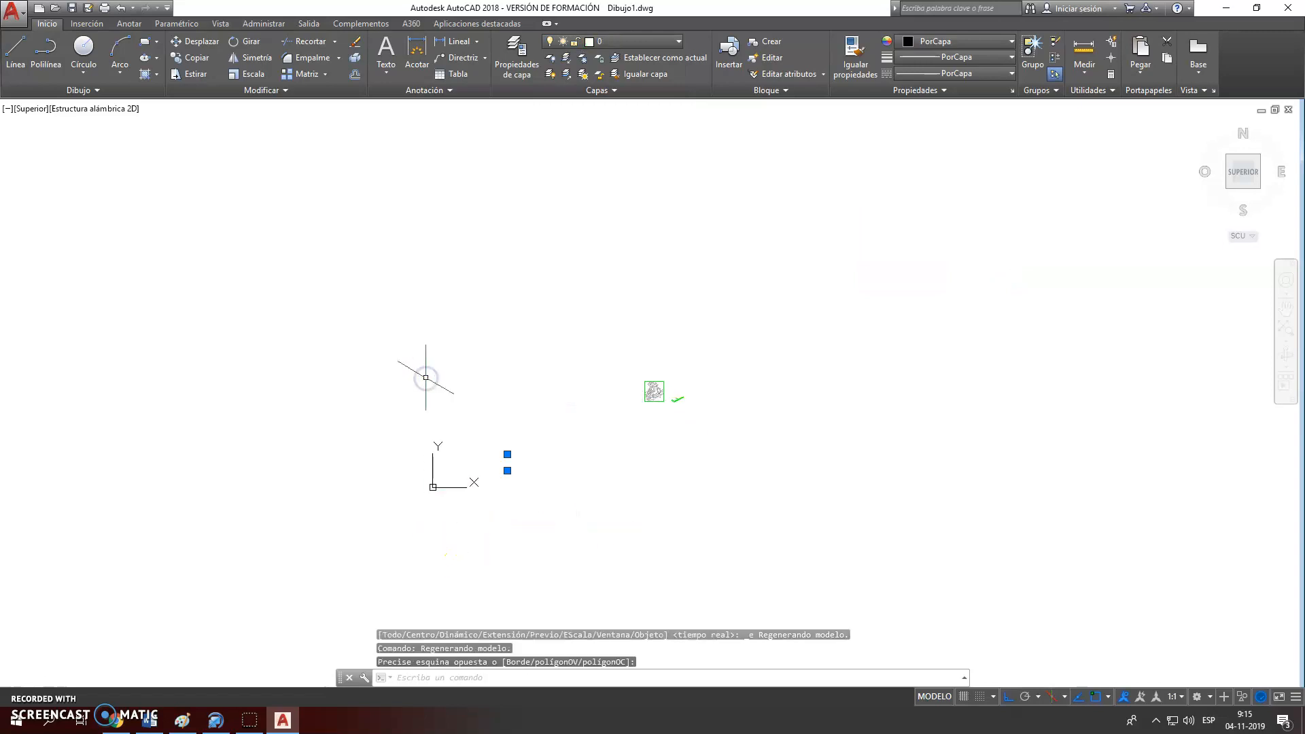
{"action": "key", "text": "Delete"}
Draw a vertical axis line 80 long upward from the midpoint of the 34 cross line
{"action": "middle_click", "coordinate": [446, 379]}
{"action": "middle_click", "coordinate": [446, 378]}
{"action": "scroll", "coordinate": [519, 432], "scroll_direction": "down", "scroll_amount": 2}
{"action": "middle_click_drag", "start_coordinate": [519, 432], "coordinate": [468, 411]}
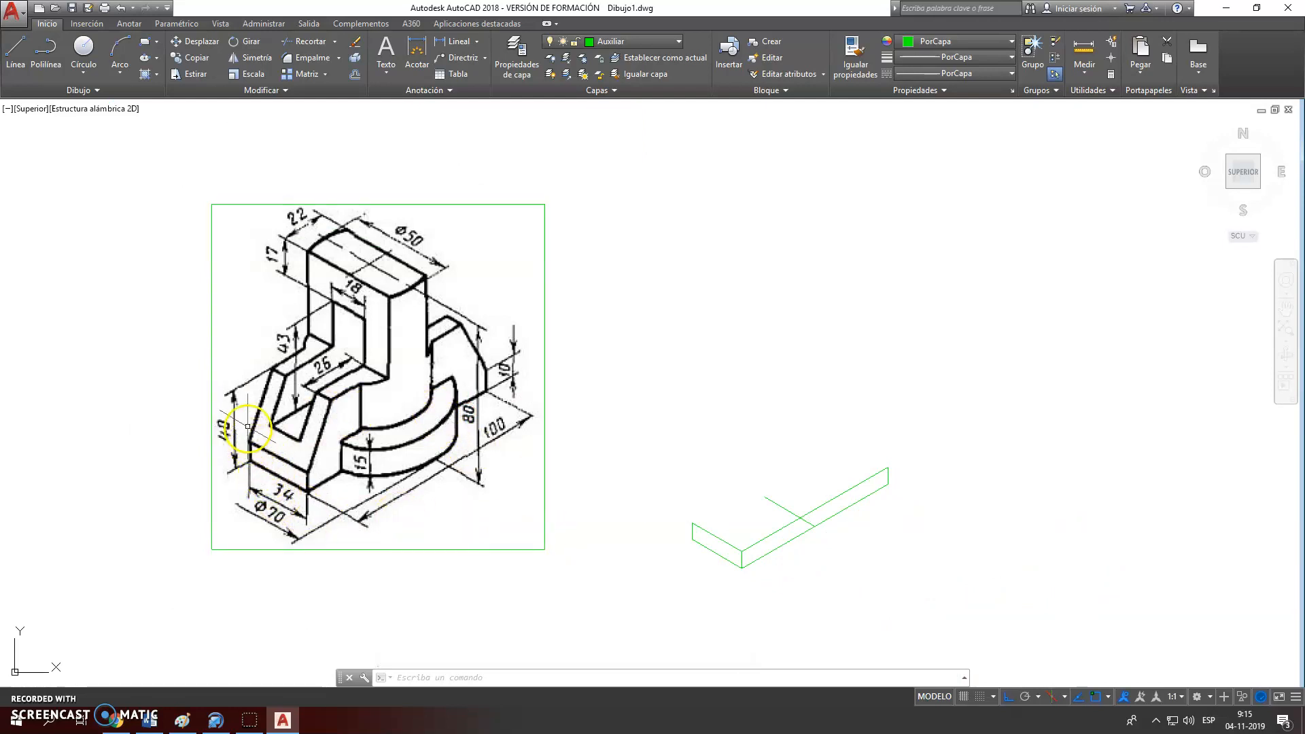
{"action": "left_click", "coordinate": [16, 51]}
{"action": "left_click", "coordinate": [789, 511]}
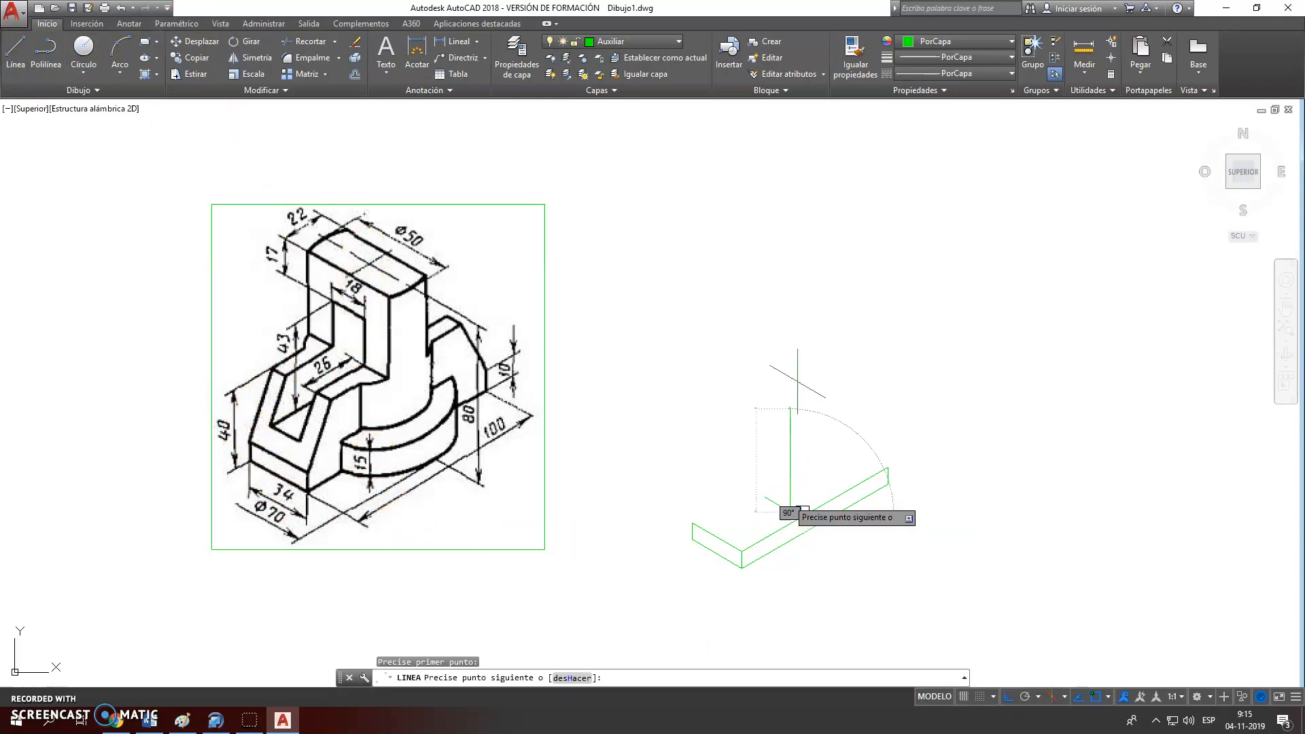
{"action": "type", "text": "80"}
{"action": "key", "text": "Return"}
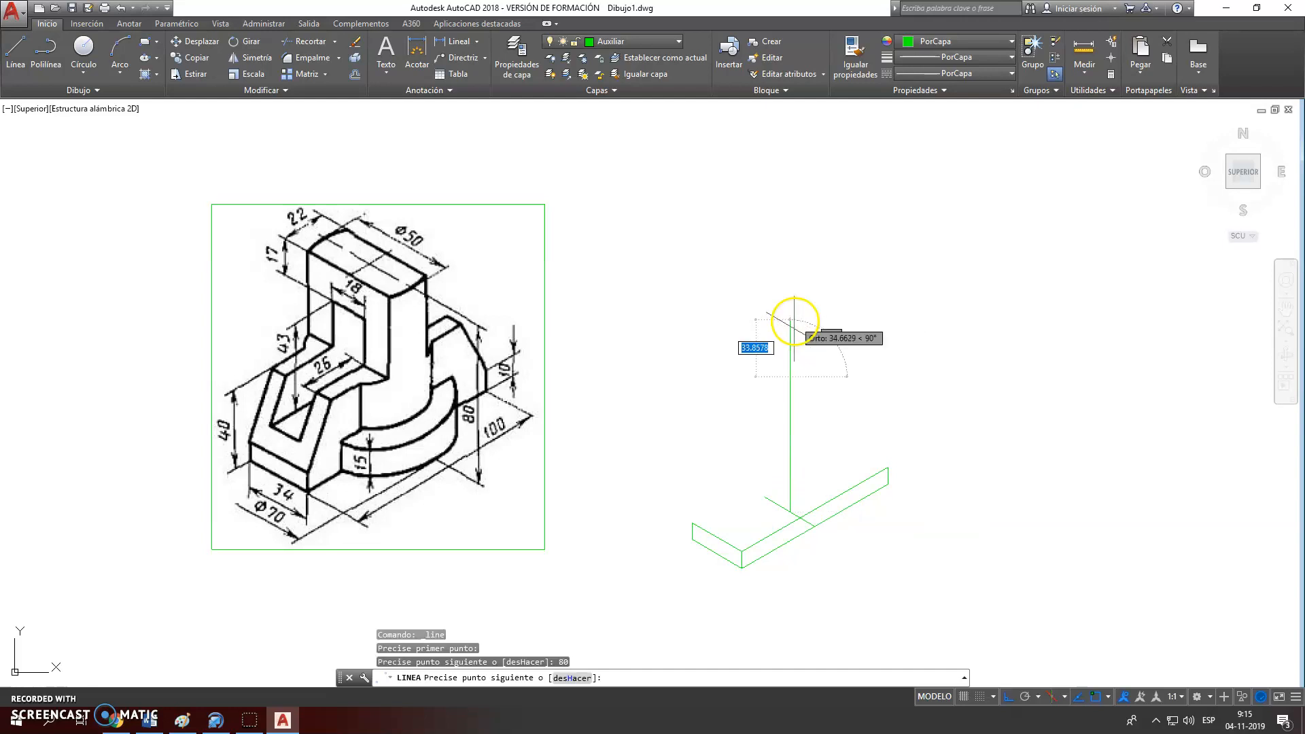
{"action": "key", "text": "Return"}
{"action": "scroll", "coordinate": [795, 431], "scroll_direction": "up", "scroll_amount": 3}
{"action": "scroll", "coordinate": [792, 432], "scroll_direction": "down", "scroll_amount": 3}
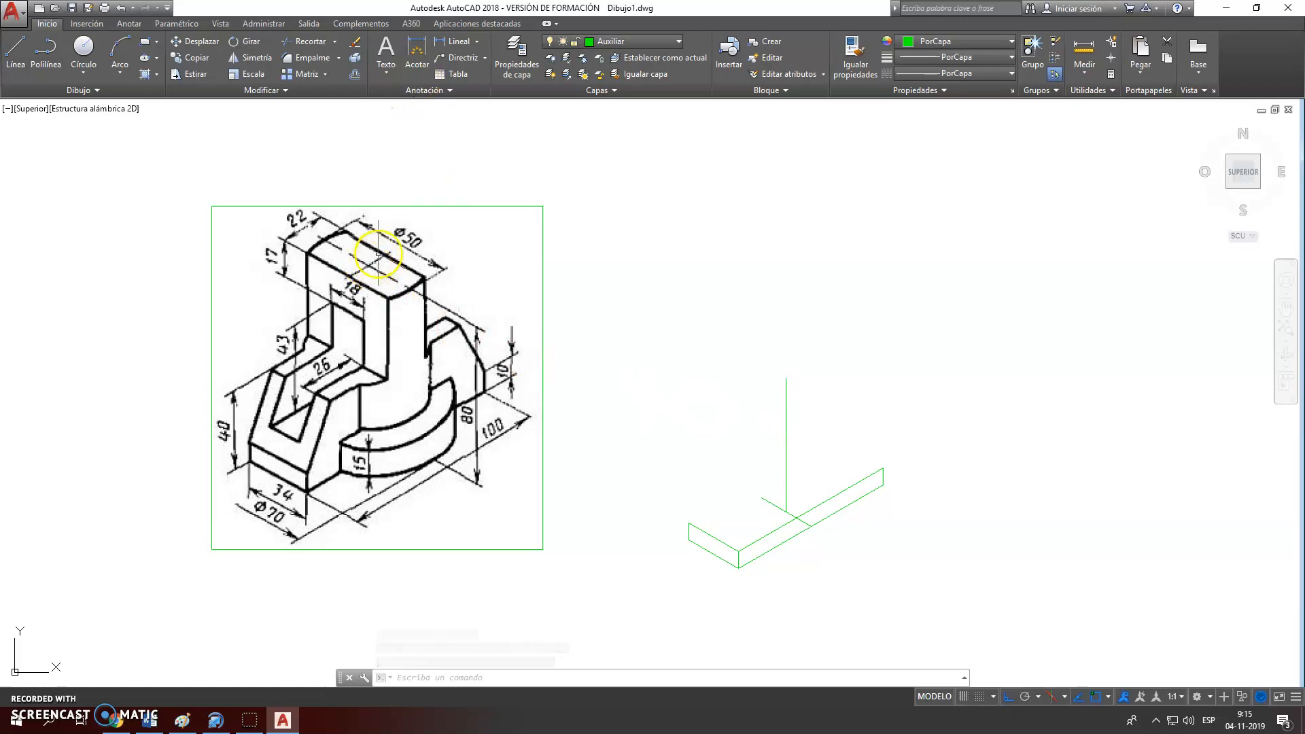
{"action": "left_click", "coordinate": [787, 409]}
{"action": "mouse_move", "coordinate": [787, 378]}
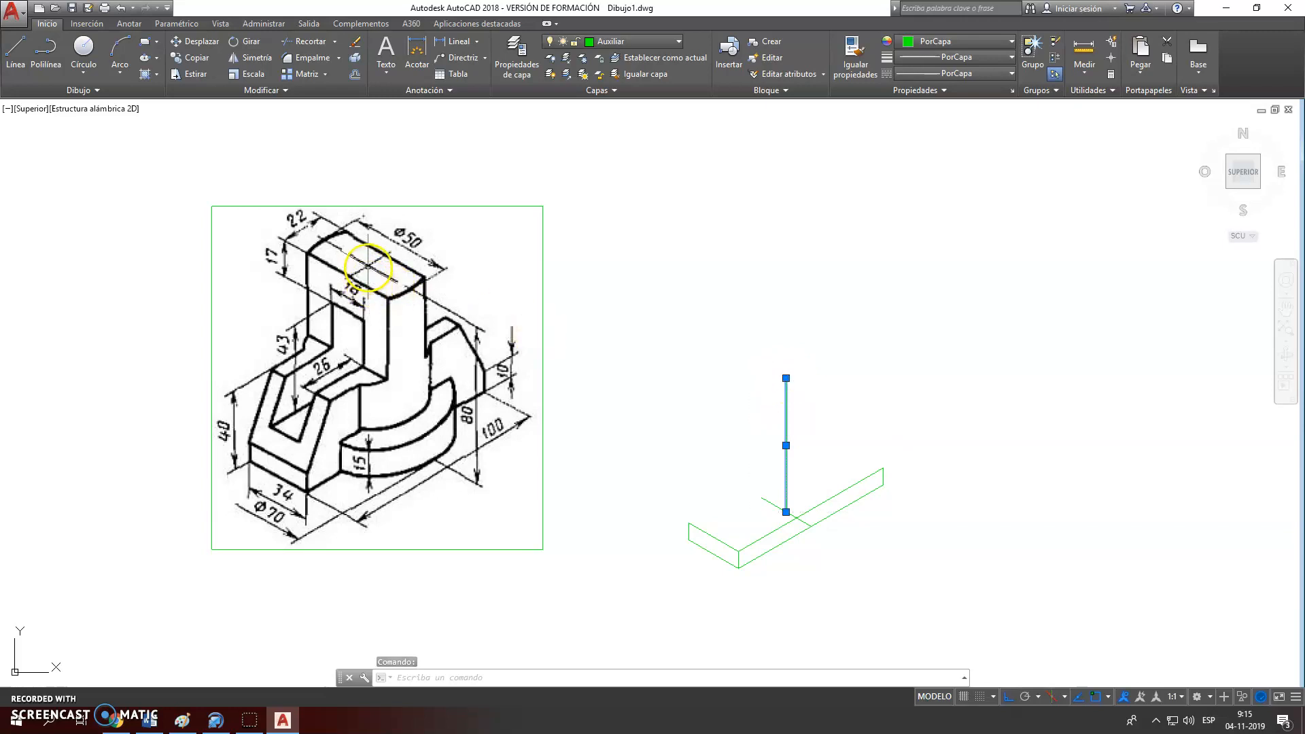
{"action": "key", "text": "Escape"}
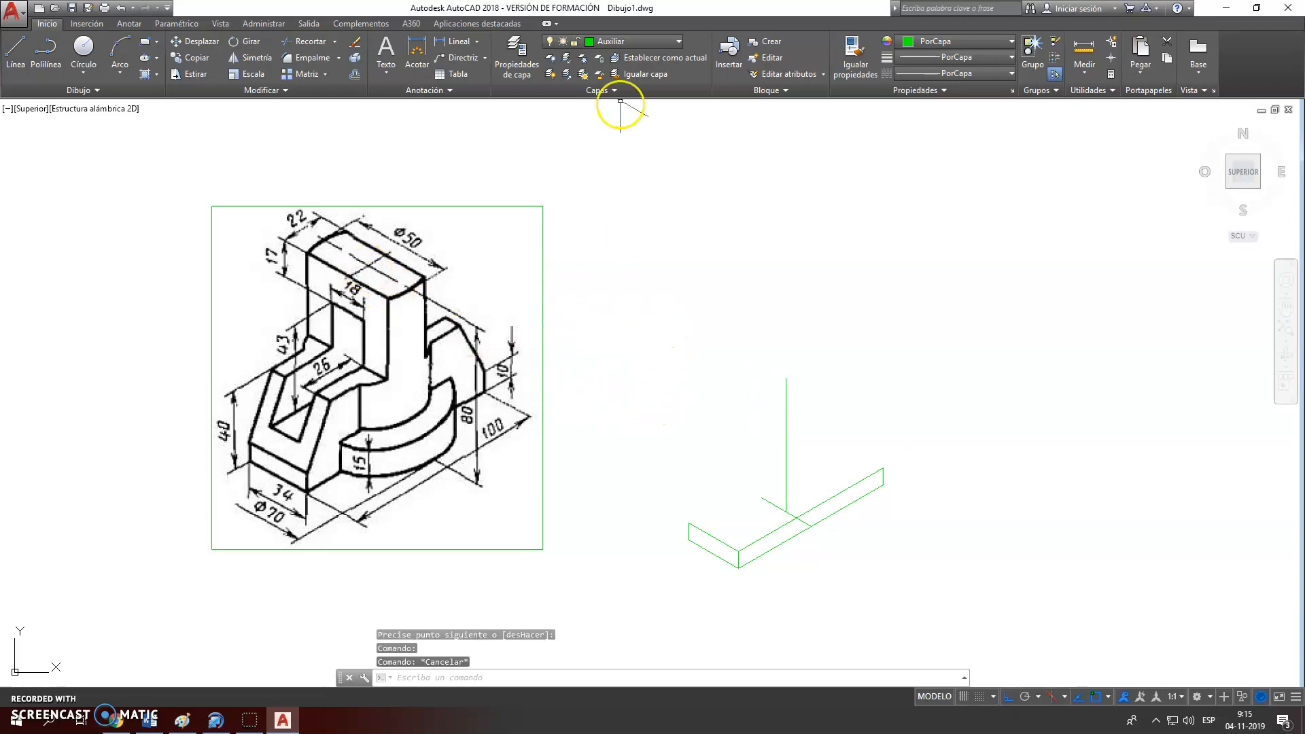
{"action": "left_click", "coordinate": [775, 506]}
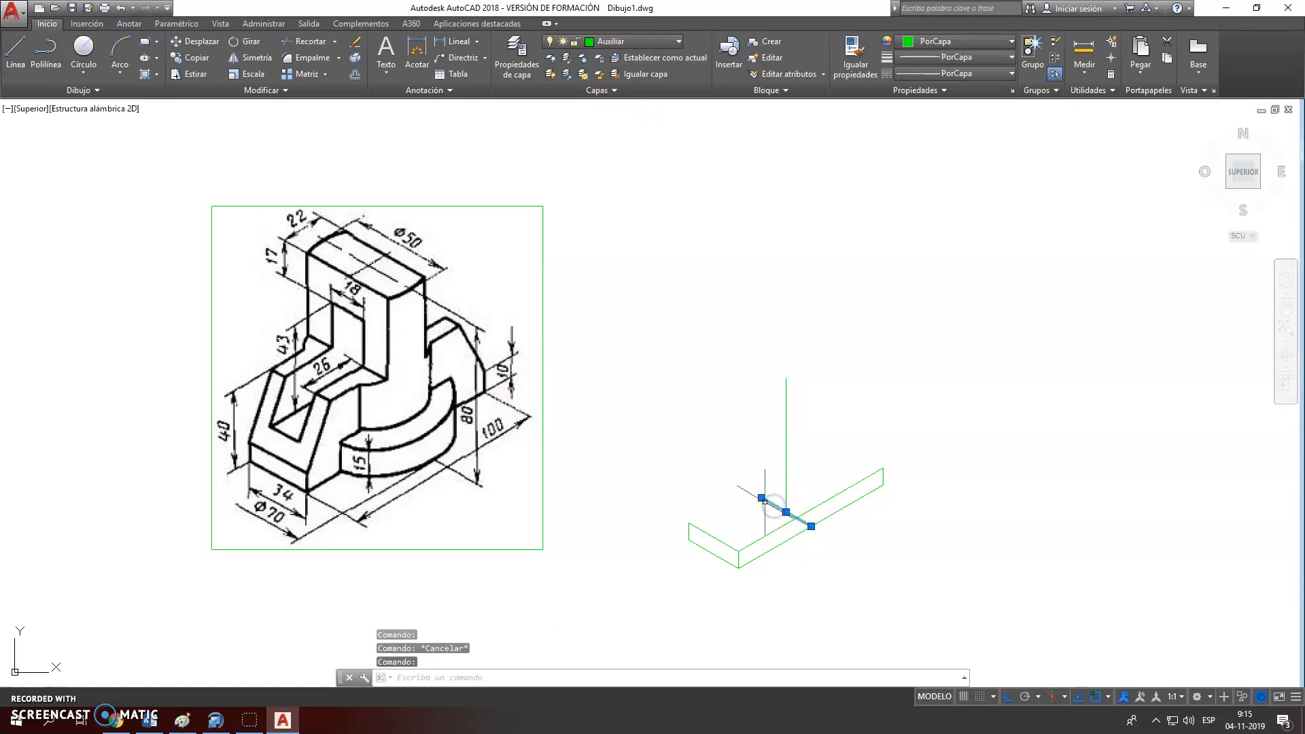
{"action": "left_click", "coordinate": [774, 507]}
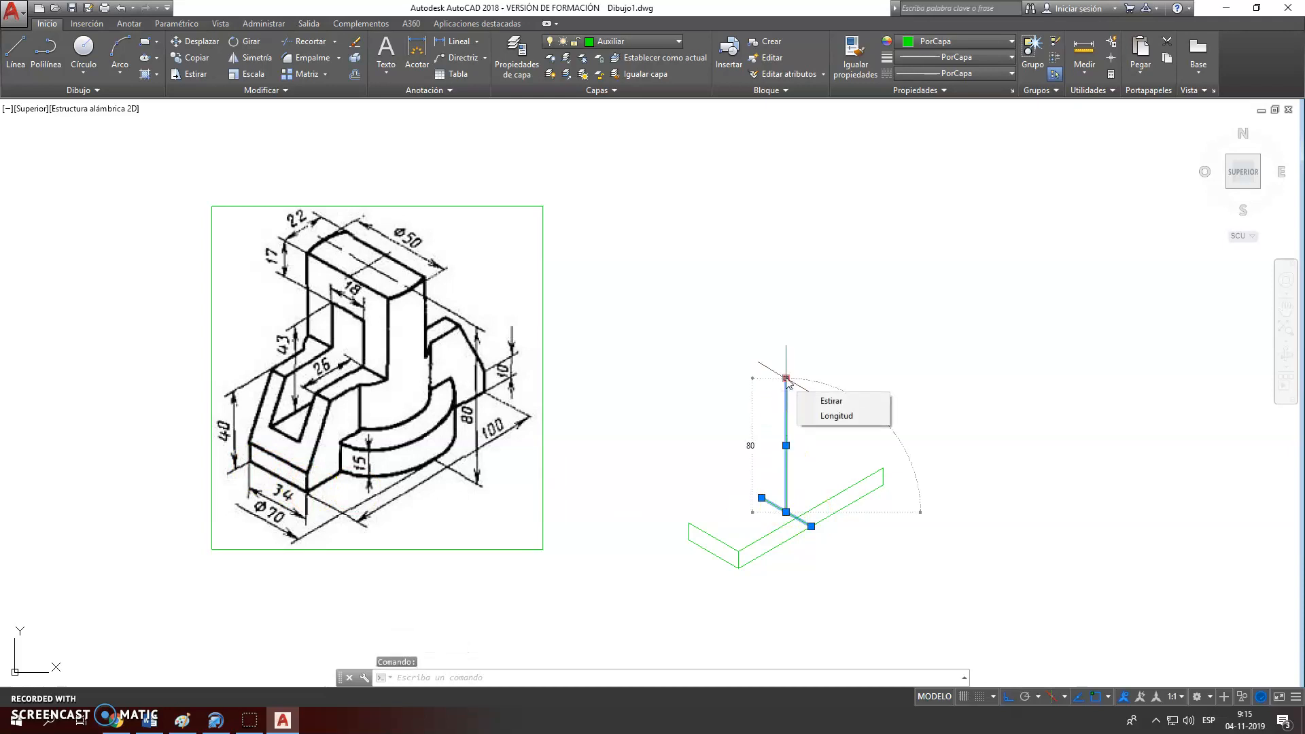
{"action": "key", "text": "Escape"}
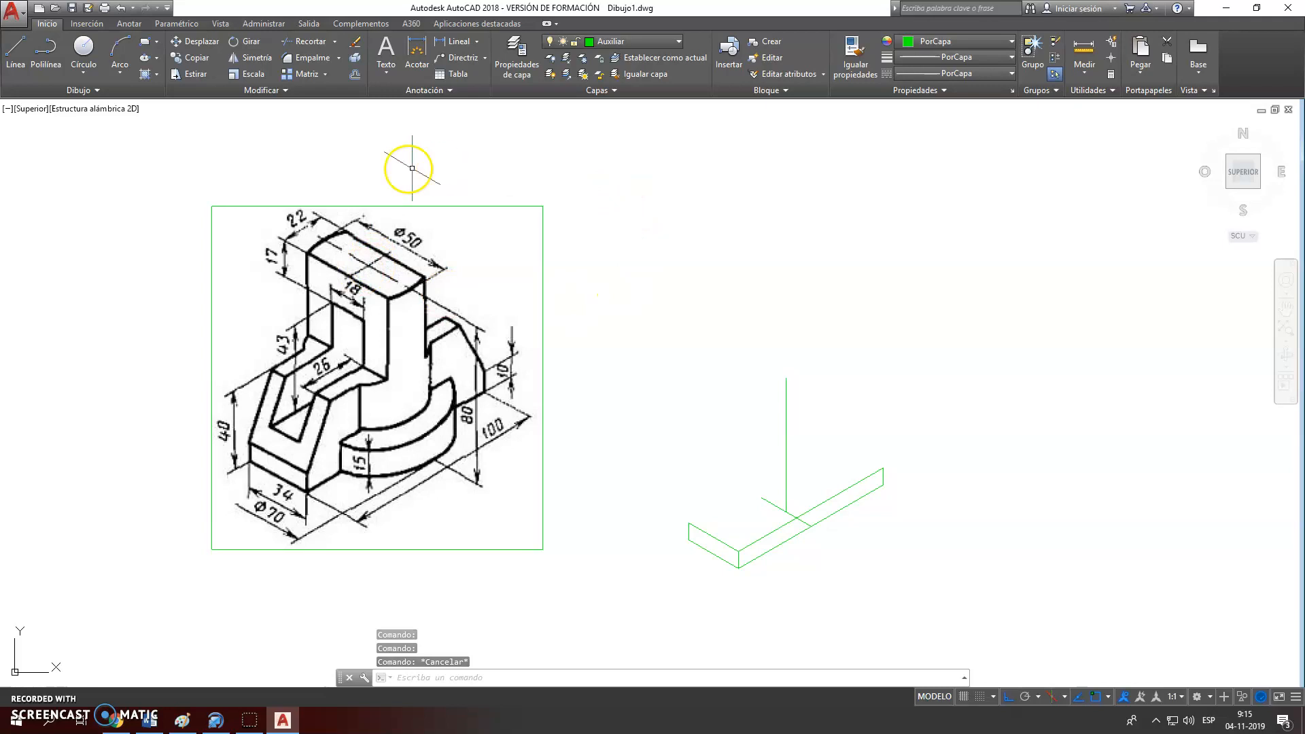
In the top isoplane, draw 11-long auxiliary lines forward and backward from the upper end of the vertical axis
{"action": "left_click", "coordinate": [15, 49]}
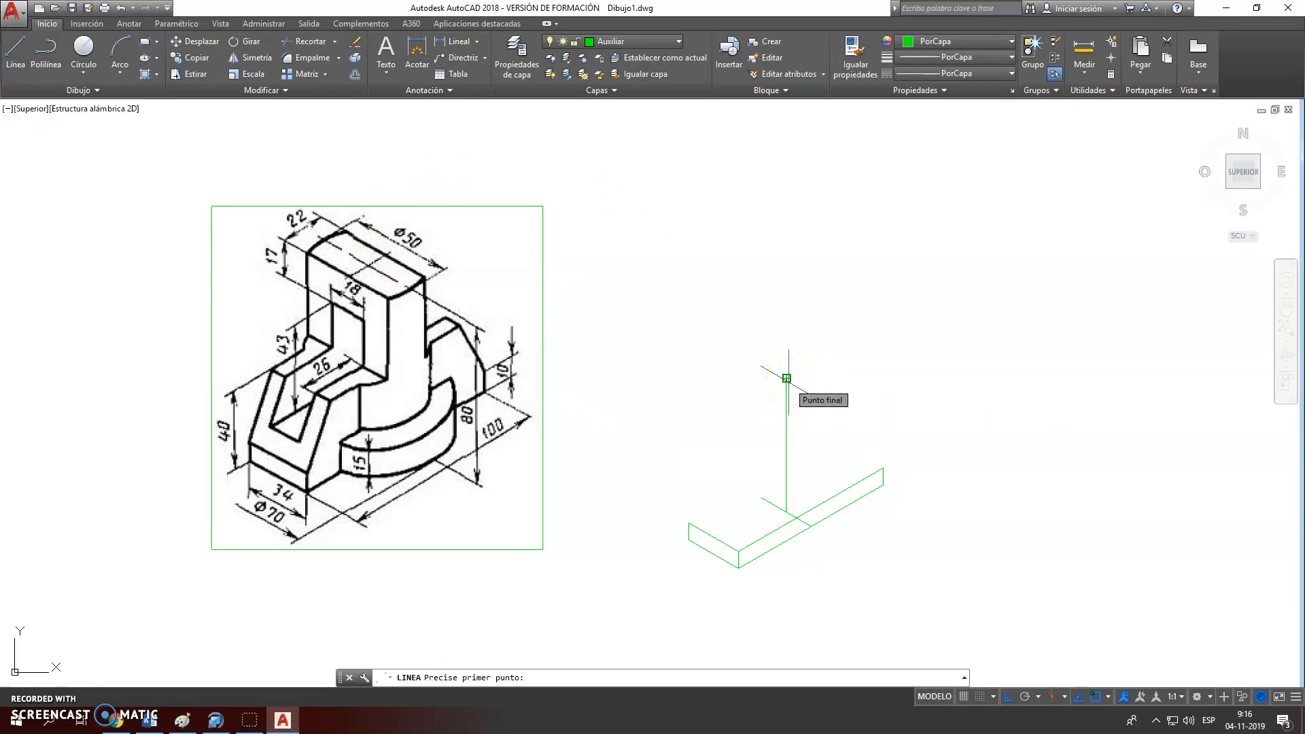
{"action": "left_click", "coordinate": [787, 378]}
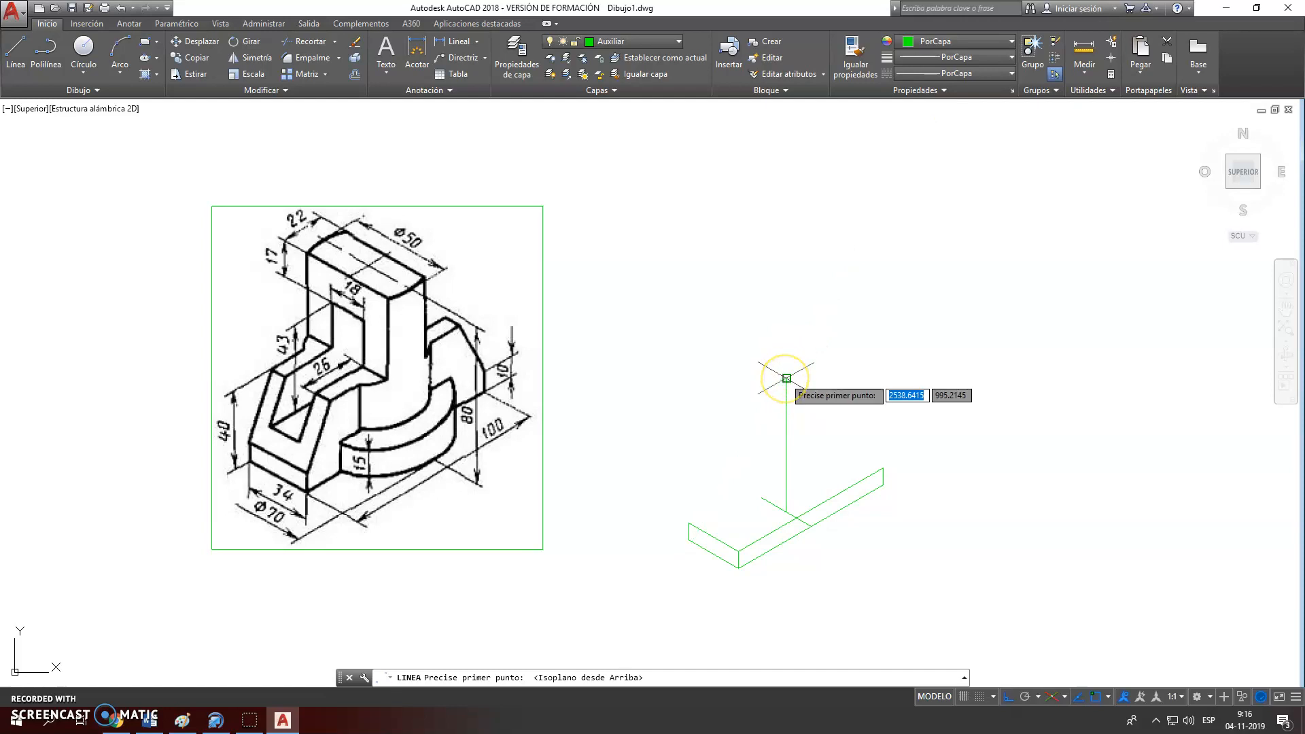
{"action": "scroll", "coordinate": [291, 217], "scroll_direction": "up", "scroll_amount": 4}
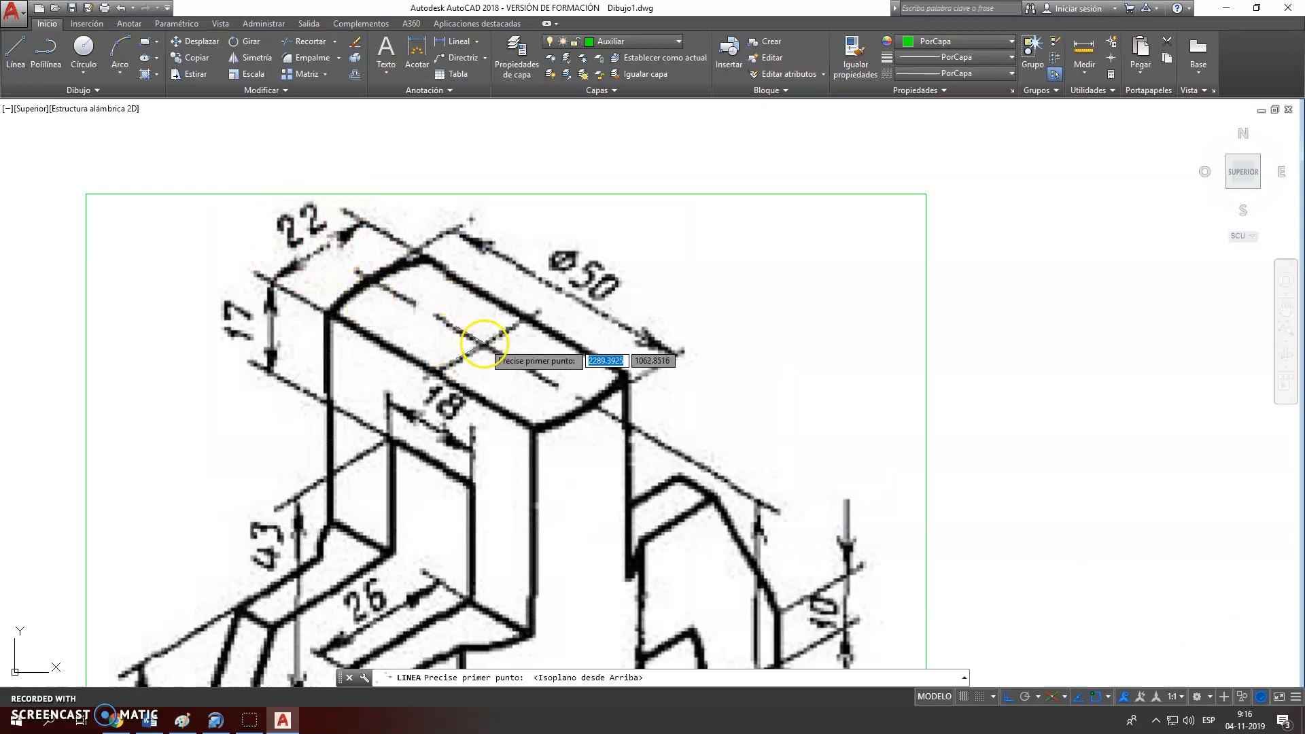
{"action": "scroll", "coordinate": [533, 318], "scroll_direction": "down", "scroll_amount": 4}
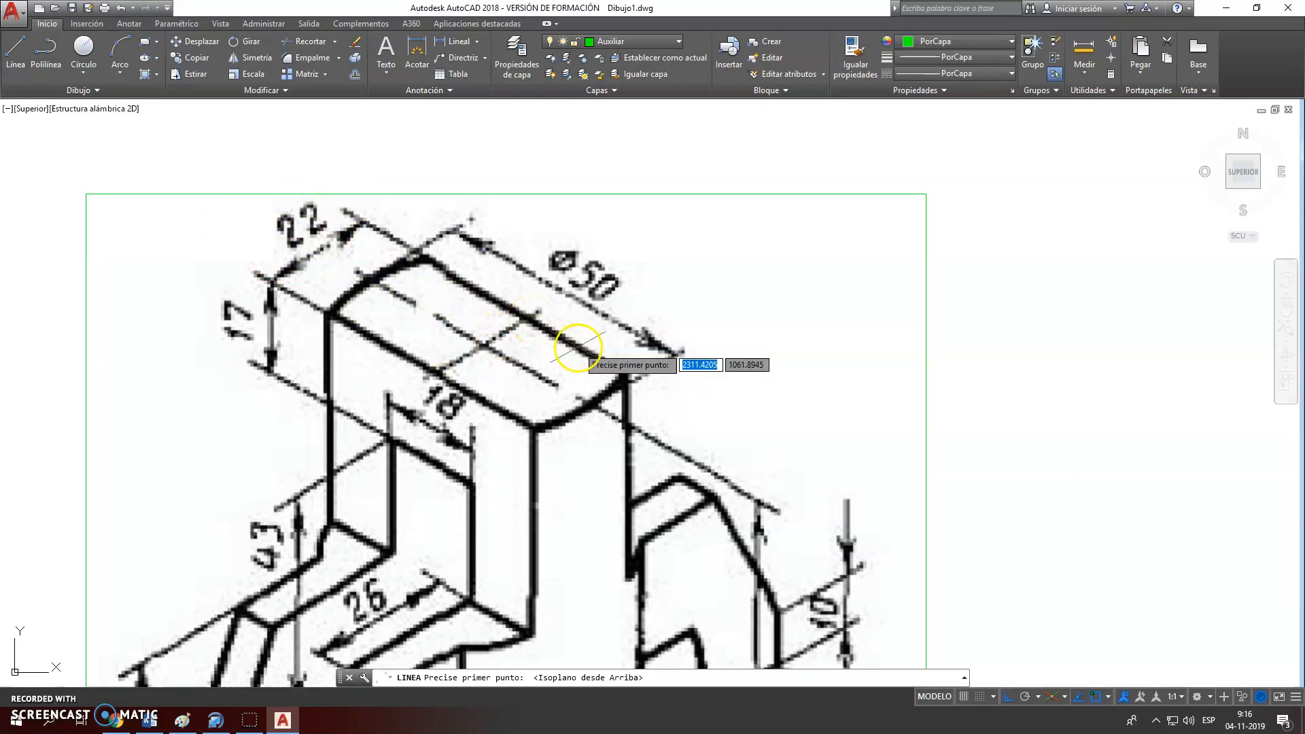
{"action": "left_click", "coordinate": [721, 405]}
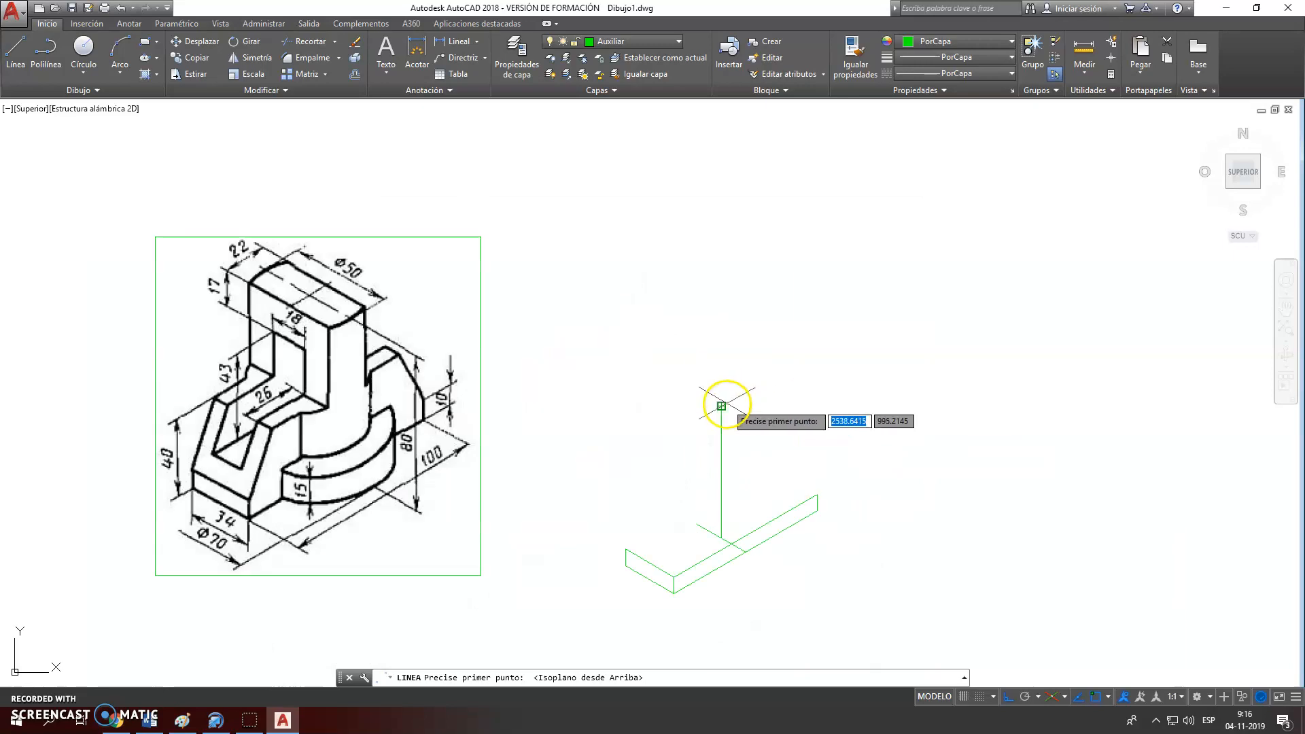
{"action": "key", "text": "Return"}
{"action": "key", "text": "Return"}
{"action": "key", "text": "Return"}
{"action": "left_click", "coordinate": [721, 406]}
{"action": "type", "text": "11"}
{"action": "key", "text": "Return"}
Draw a front guide line through the front end of the short 22-wide cross line, extending both ways along the other isometric direction
{"action": "left_click", "coordinate": [606, 388]}
{"action": "key", "text": "Return"}
{"action": "key", "text": "Return"}
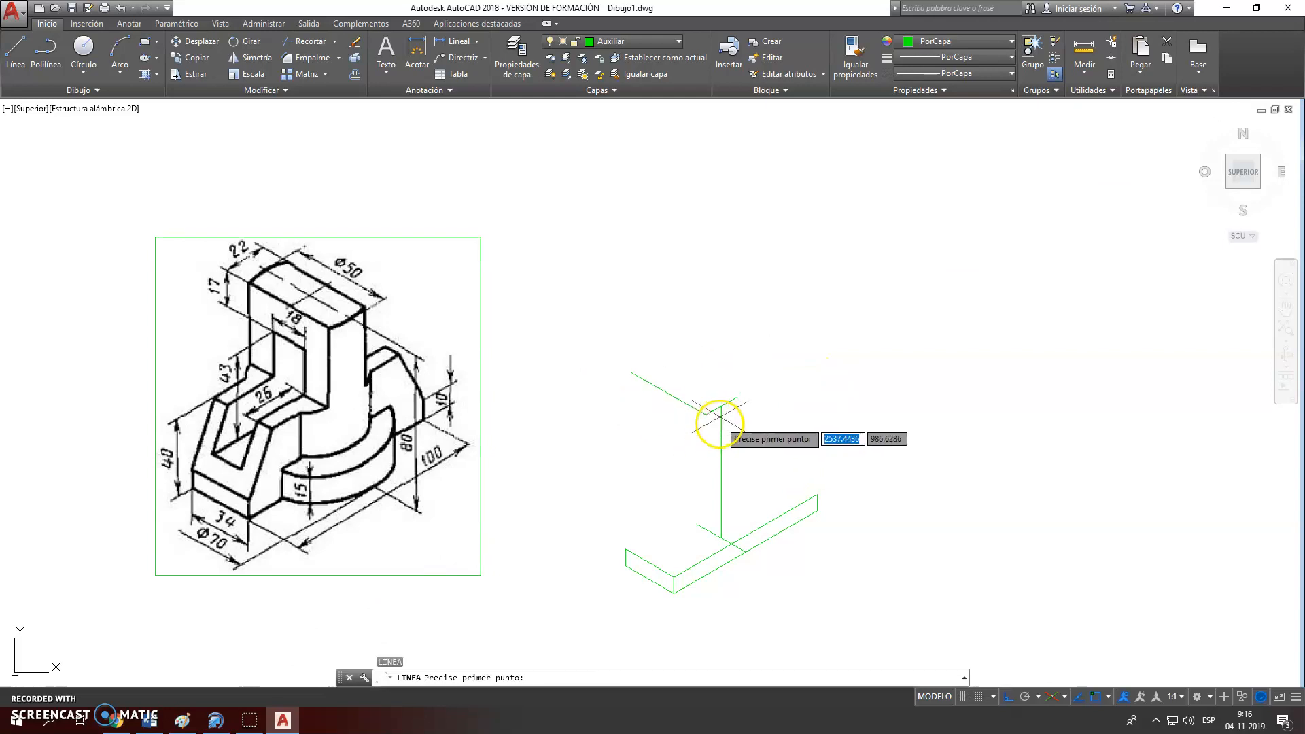
{"action": "left_click", "coordinate": [706, 414]}
{"action": "left_click", "coordinate": [790, 454]}
{"action": "key", "text": "Return"}
{"action": "key", "text": "Return"}
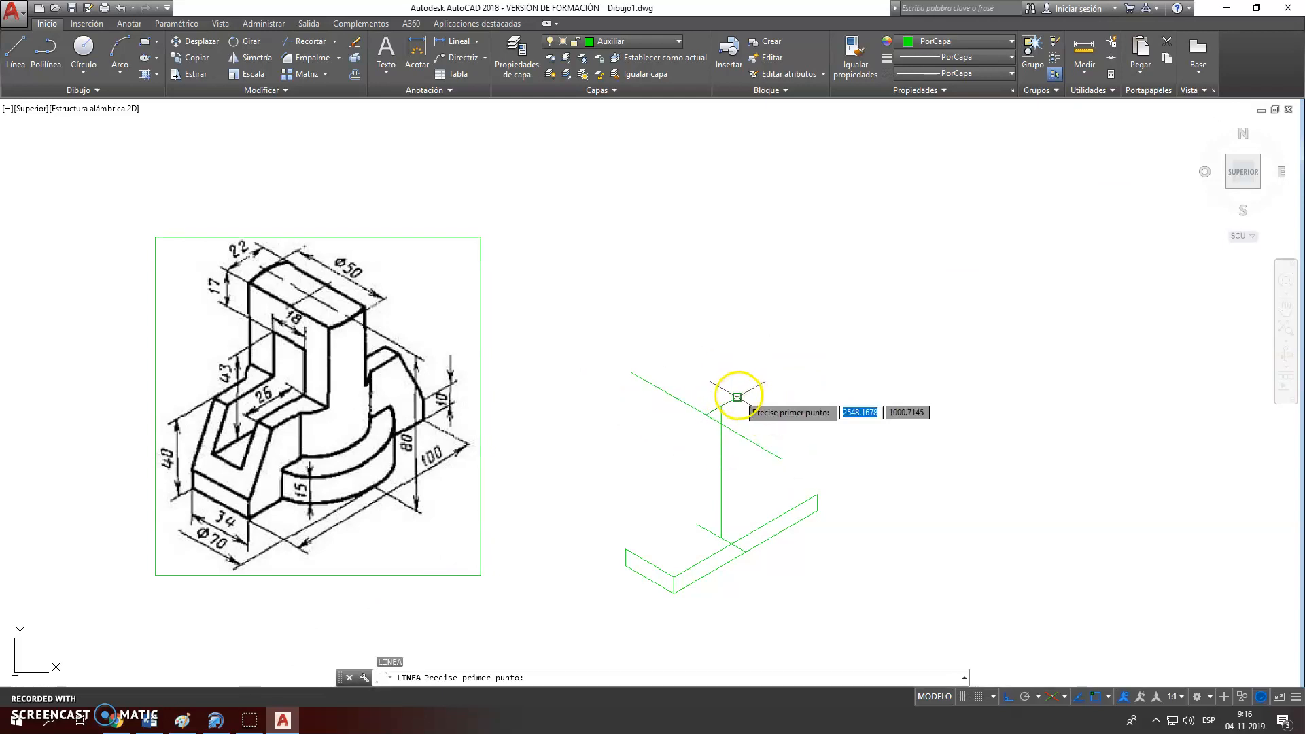
Draw a parallel back guide line both ways through the cross line's back end, running about 62 toward the lower right
{"action": "left_click", "coordinate": [737, 398]}
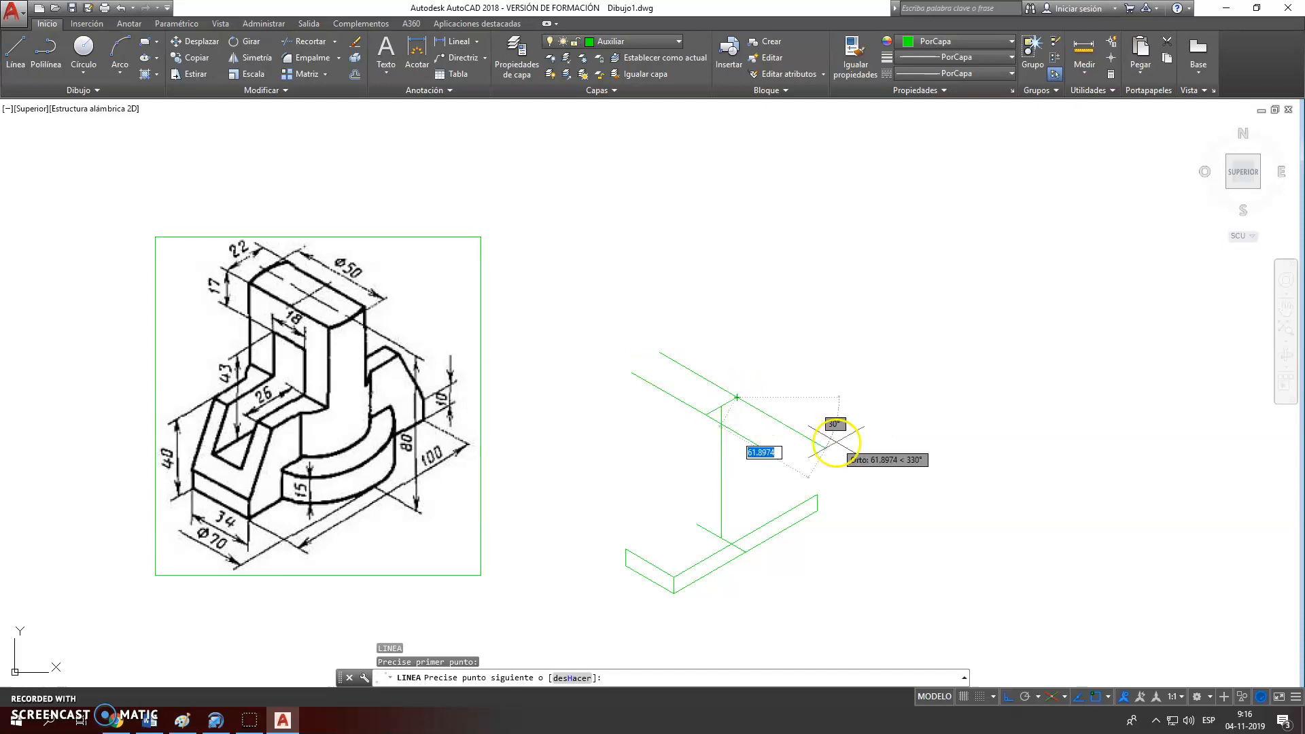
{"action": "left_click", "coordinate": [833, 444]}
{"action": "key", "text": "Return"}
{"action": "scroll", "coordinate": [680, 427], "scroll_direction": "up", "scroll_amount": 4}
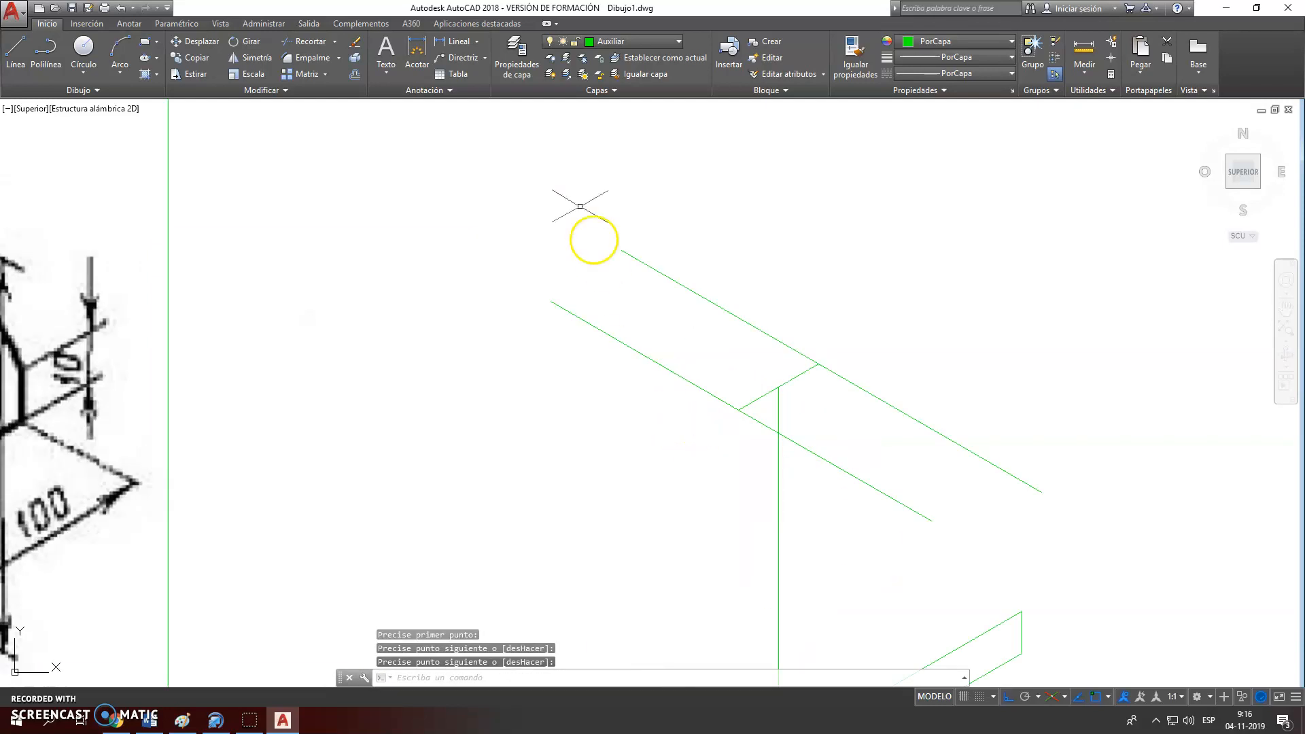
Make Dibujo the current layer and draw an isocircle of radius 25 centred on the upper end of the vertical axis
{"action": "left_click", "coordinate": [639, 41]}
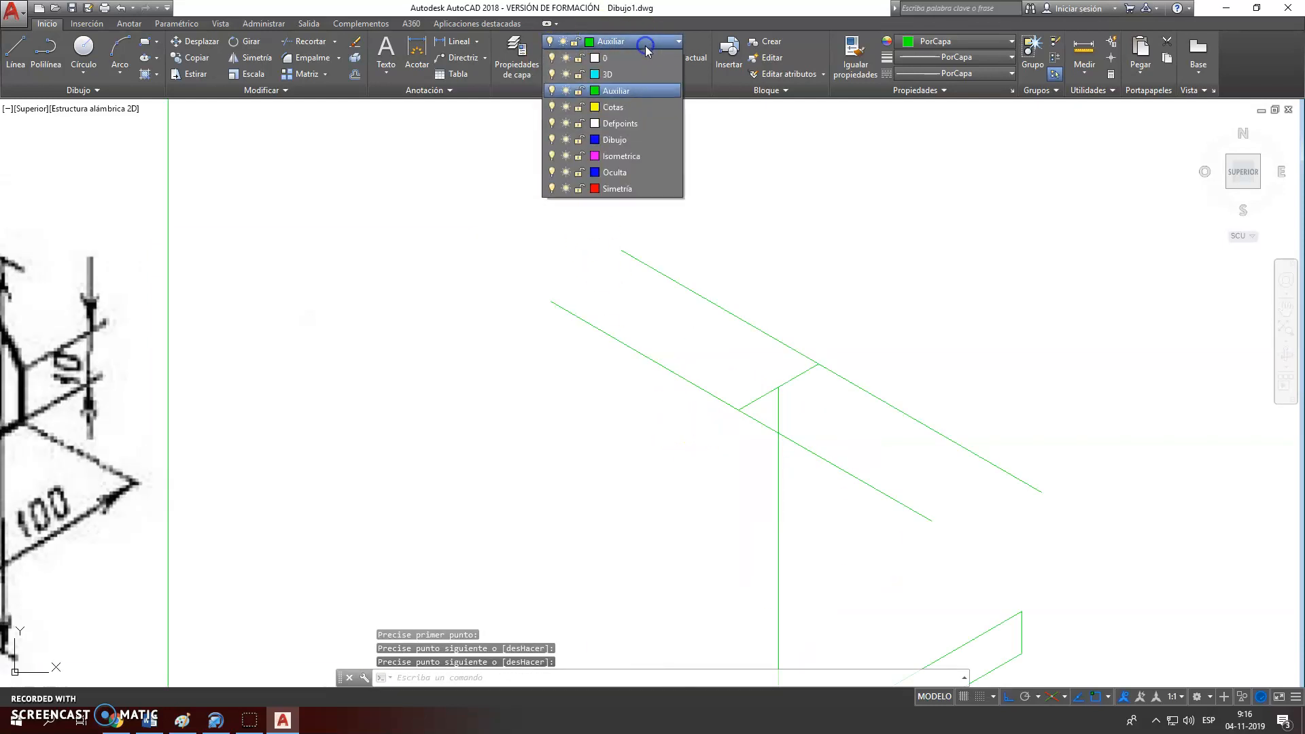
{"action": "left_click", "coordinate": [626, 142]}
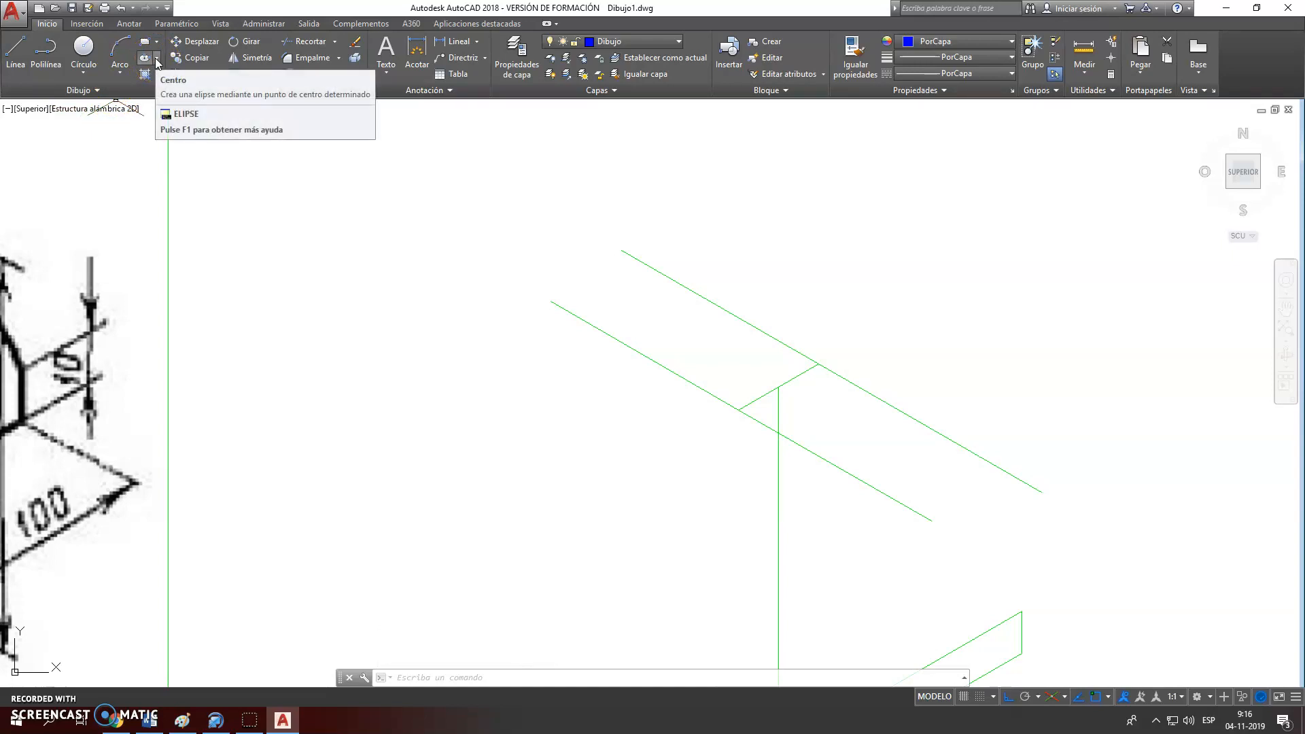
{"action": "scroll", "coordinate": [244, 267], "scroll_direction": "down", "scroll_amount": 4}
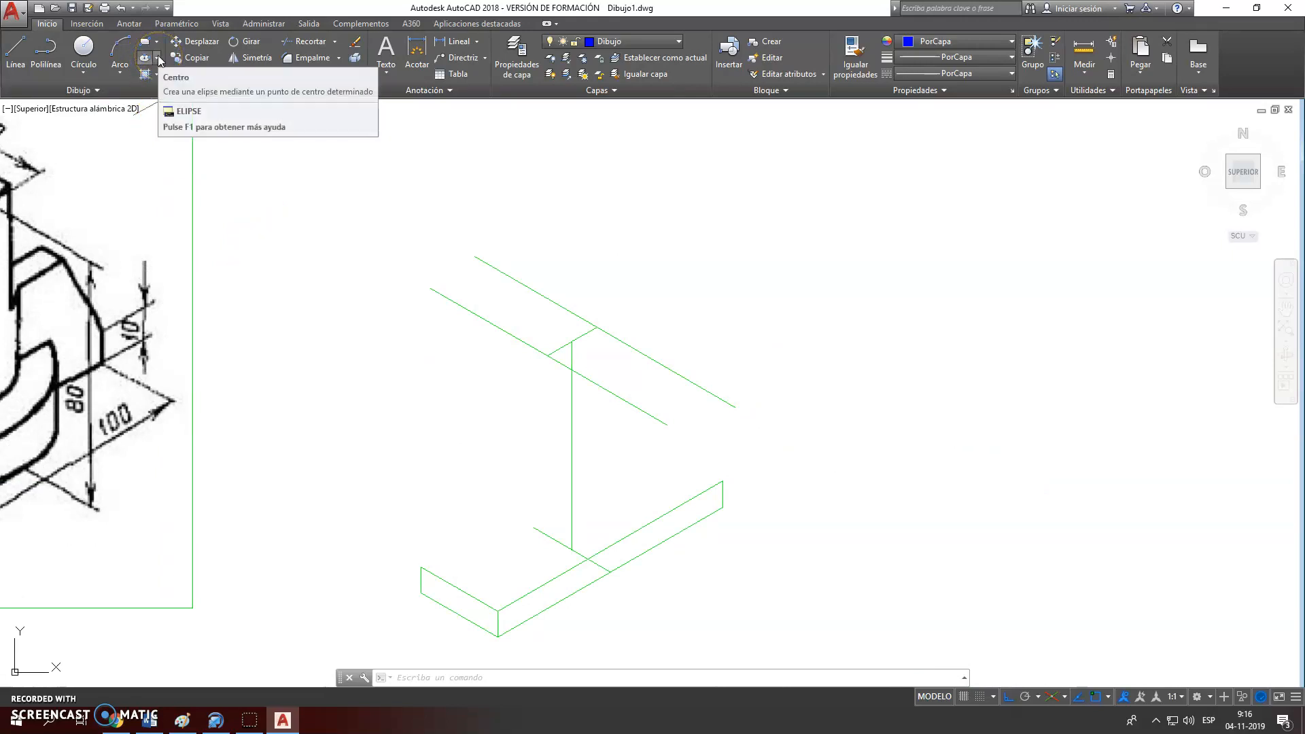
{"action": "left_click", "coordinate": [159, 57]}
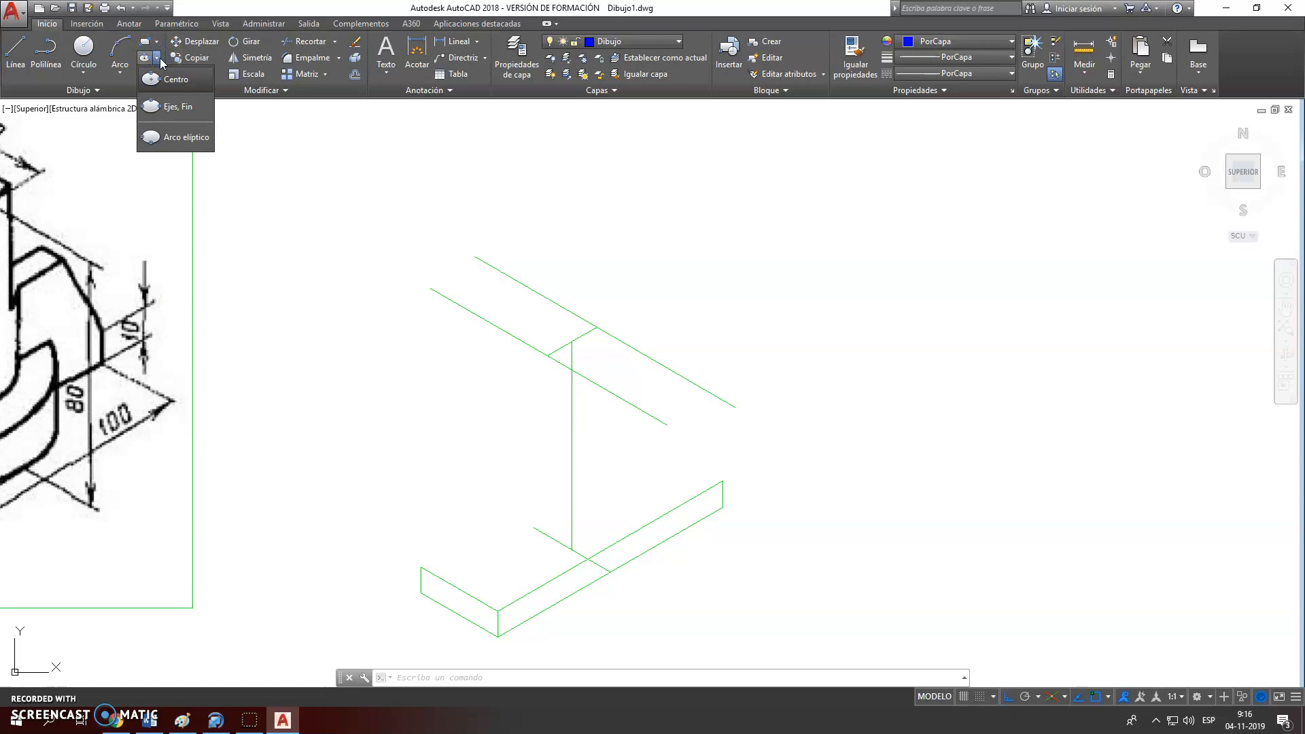
{"action": "left_click", "coordinate": [188, 111]}
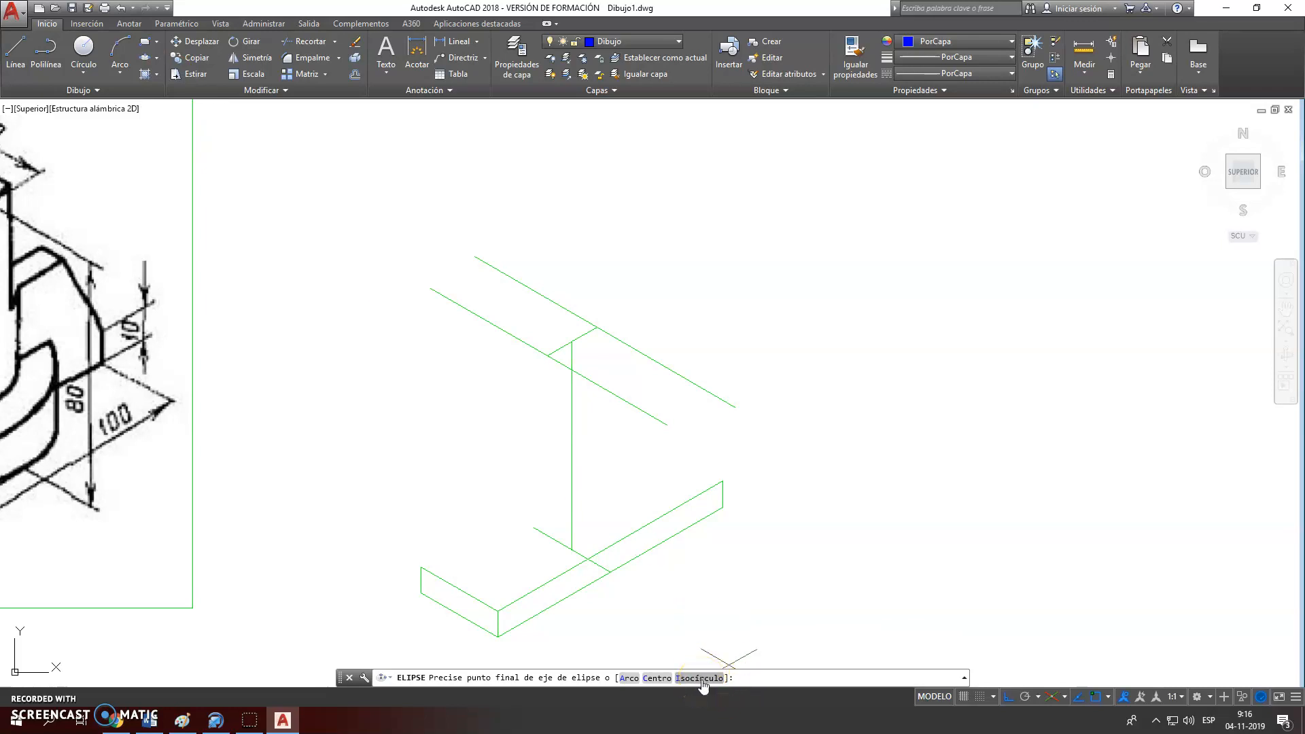
{"action": "left_click", "coordinate": [700, 678]}
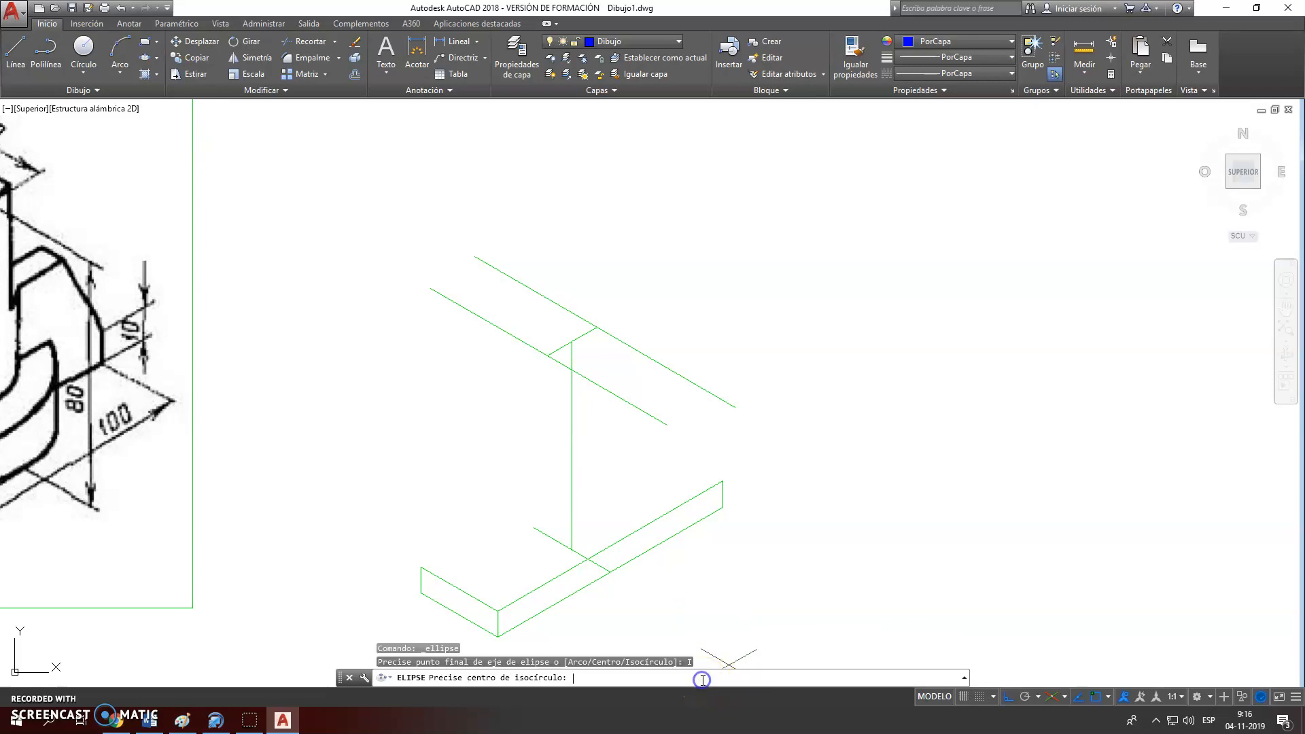
{"action": "left_click", "coordinate": [572, 341]}
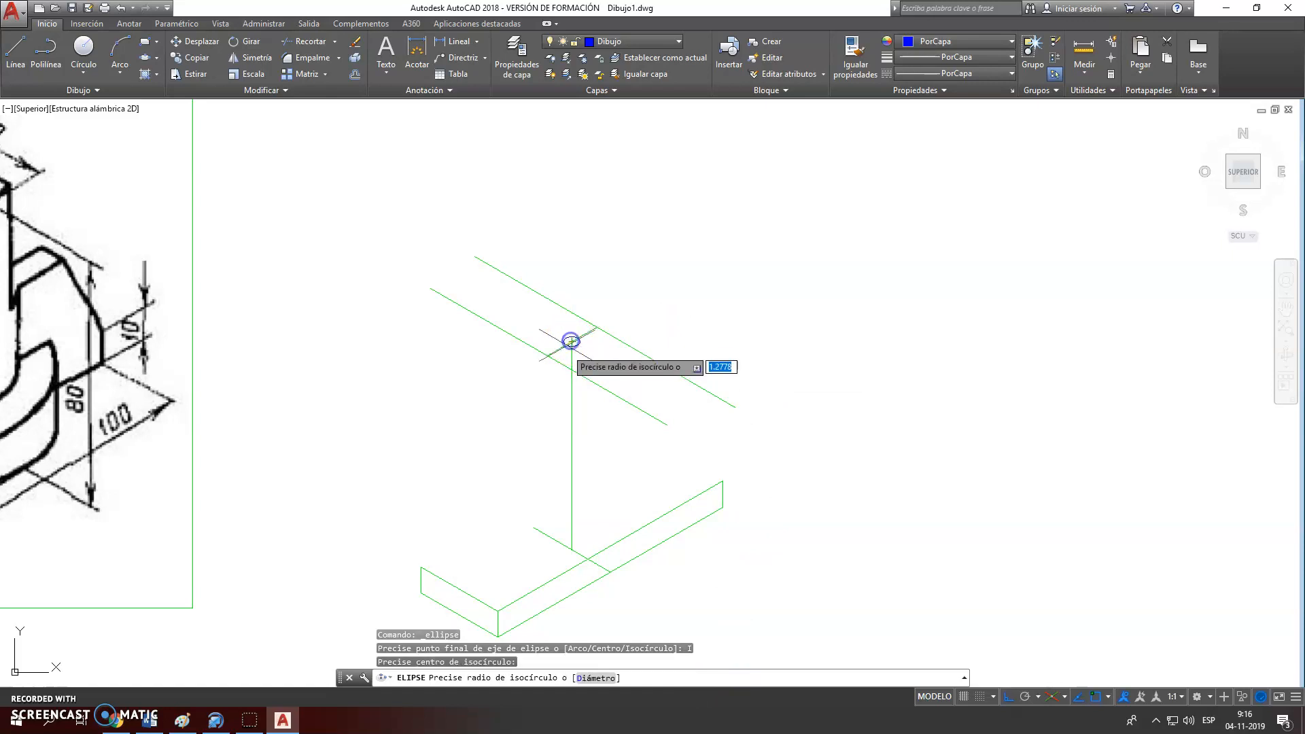
{"action": "scroll", "coordinate": [547, 401], "scroll_direction": "down", "scroll_amount": 2}
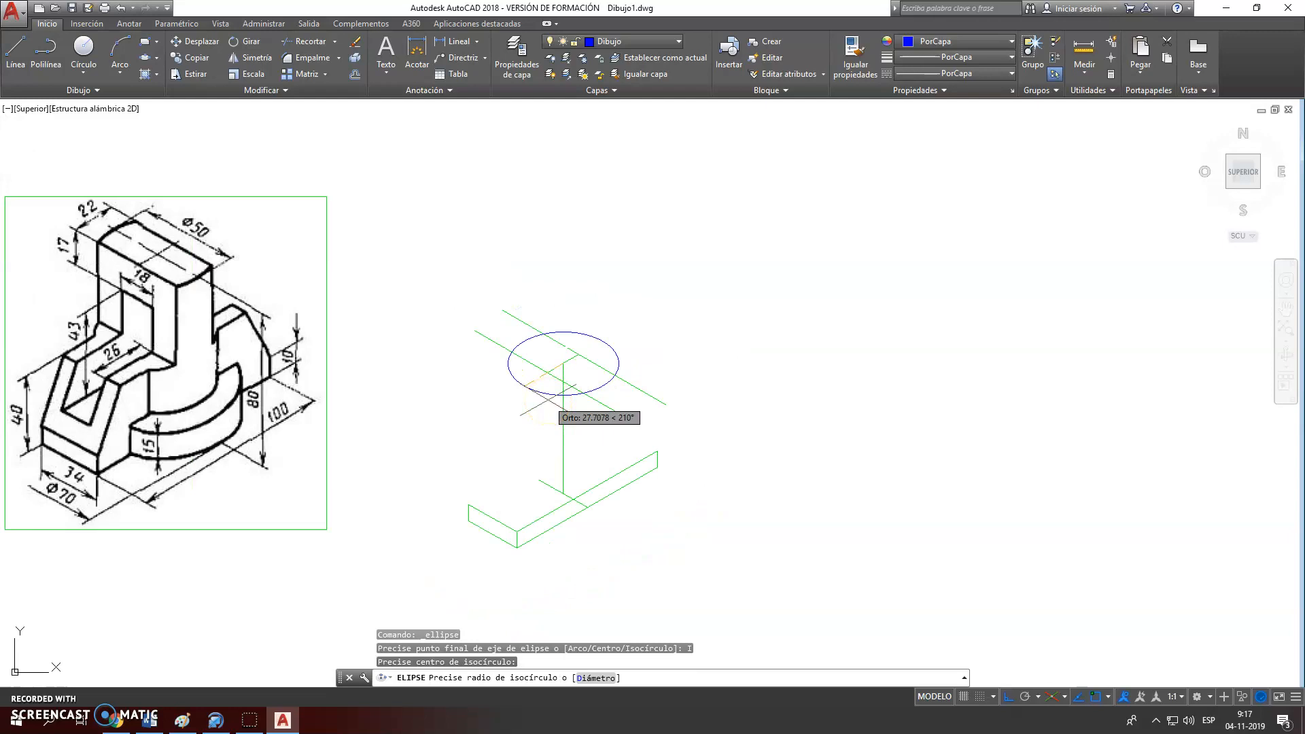
{"action": "type", "text": "25"}
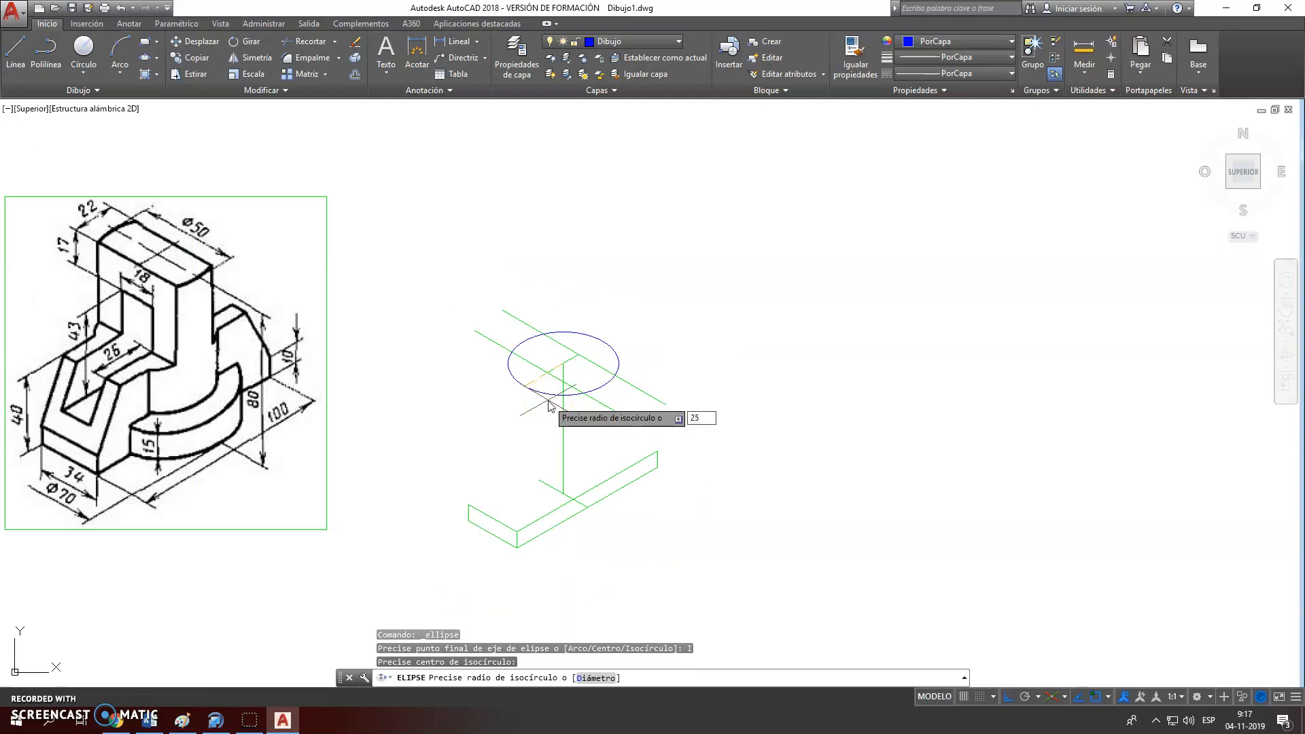
{"action": "key", "text": "Return"}
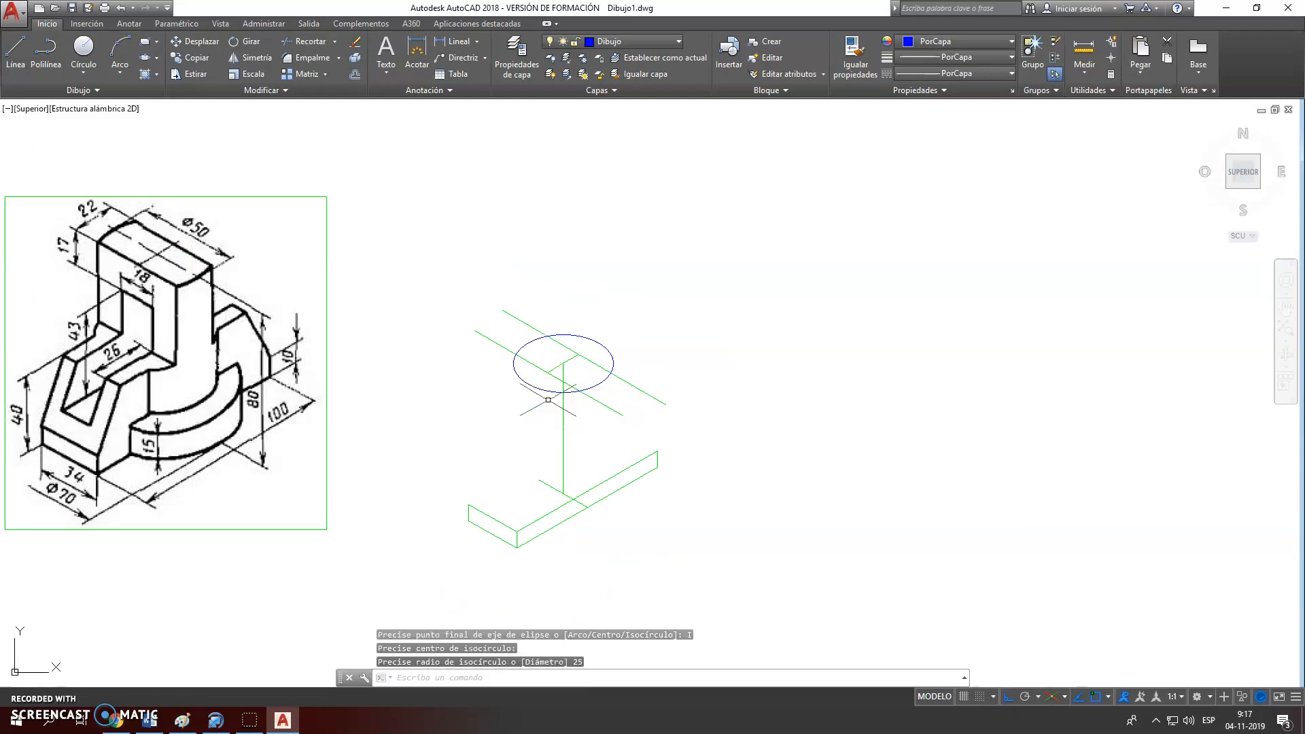
Trim the isocircle beyond the back guide line, and its front portion from the front guide line to the vertical axis
{"action": "scroll", "coordinate": [548, 399], "scroll_direction": "up", "scroll_amount": 2}
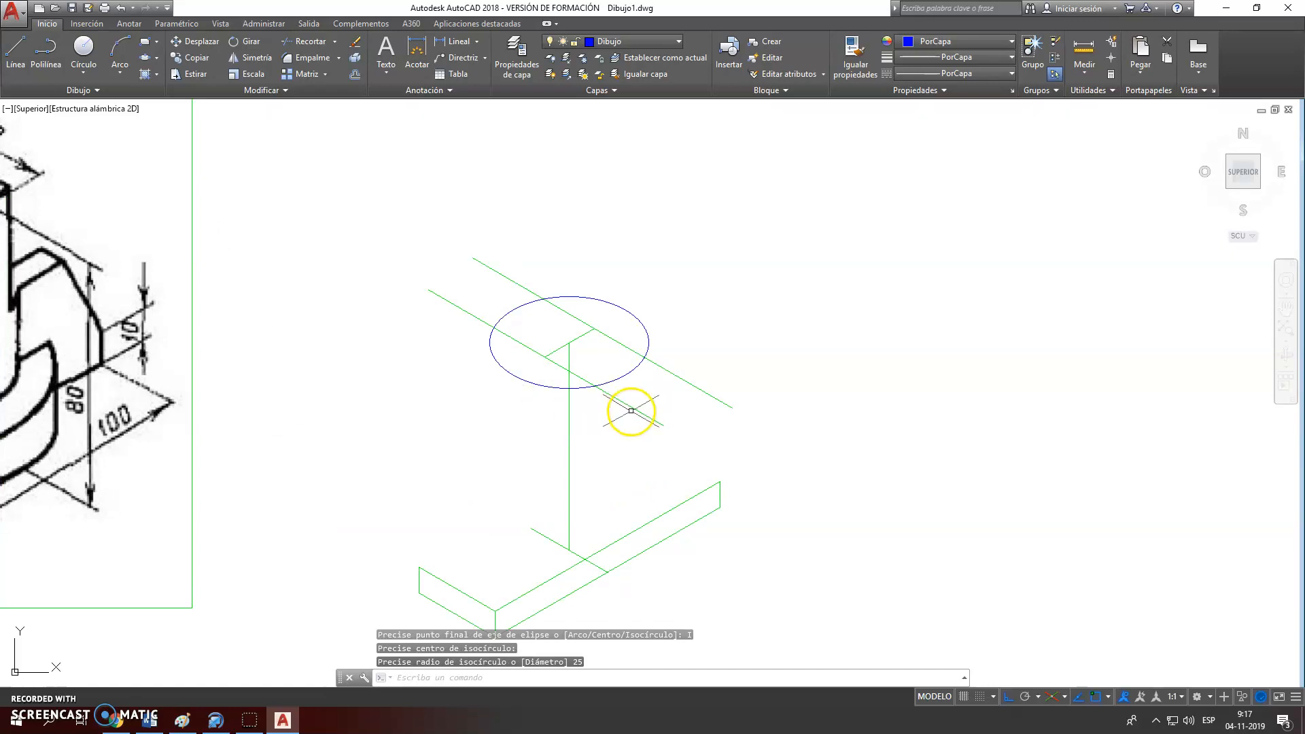
{"action": "scroll", "coordinate": [401, 400], "scroll_direction": "down", "scroll_amount": 2}
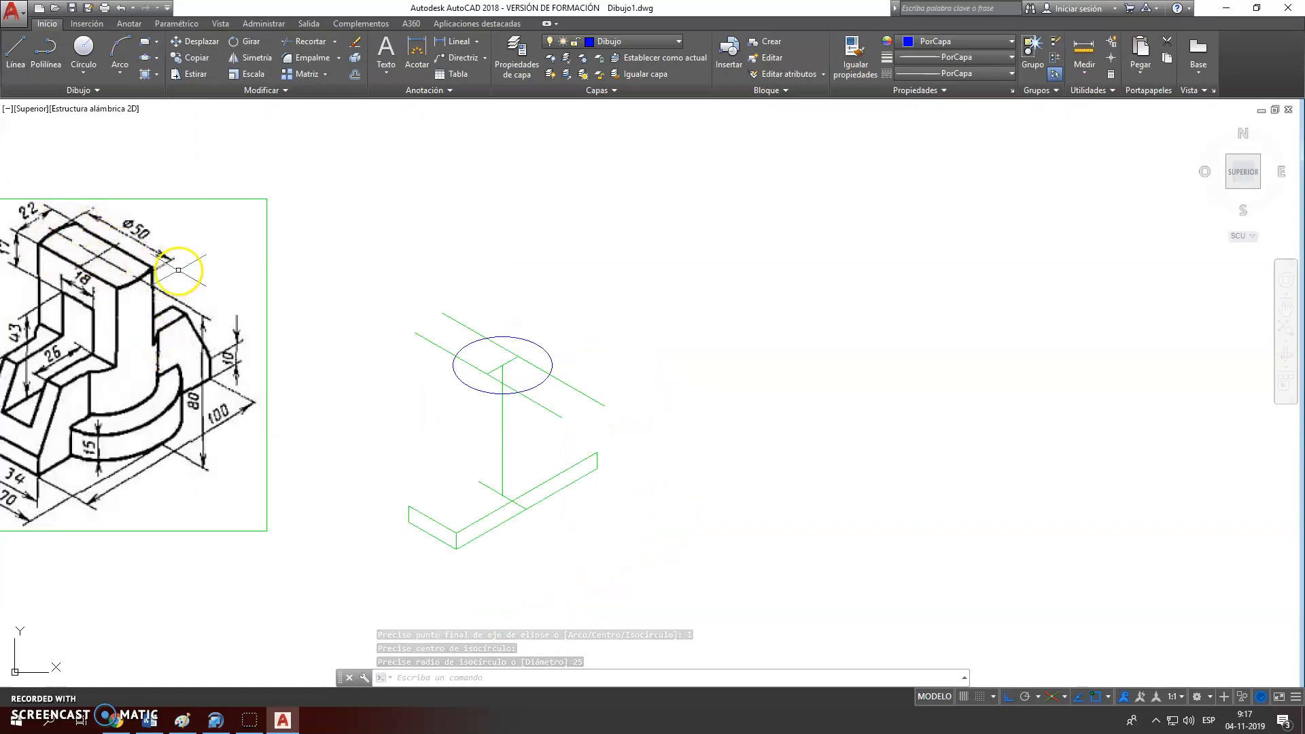
{"action": "middle_click_drag", "start_coordinate": [102, 272], "coordinate": [198, 305]}
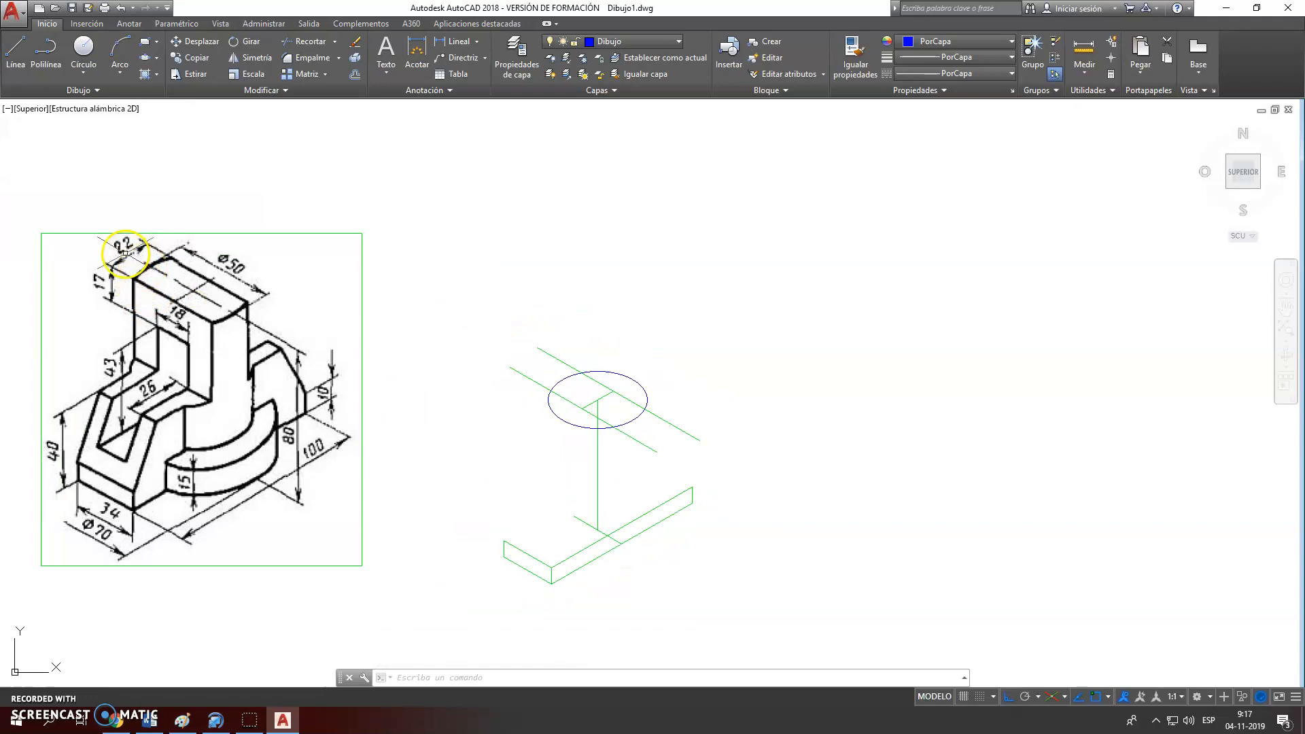
{"action": "scroll", "coordinate": [324, 270], "scroll_direction": "up", "scroll_amount": 2}
{"action": "middle_click_drag", "start_coordinate": [909, 545], "coordinate": [710, 401]}
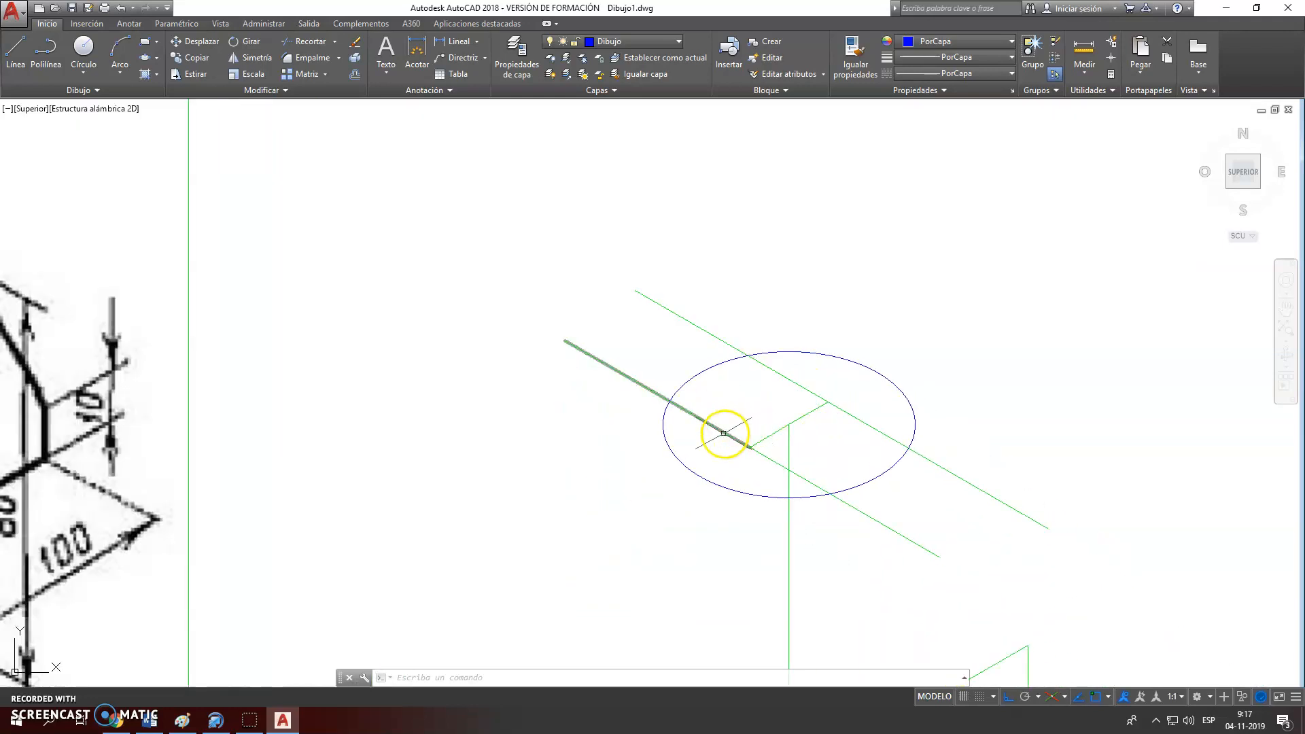
{"action": "scroll", "coordinate": [720, 433], "scroll_direction": "down", "scroll_amount": 4}
{"action": "scroll", "coordinate": [696, 446], "scroll_direction": "up", "scroll_amount": 2}
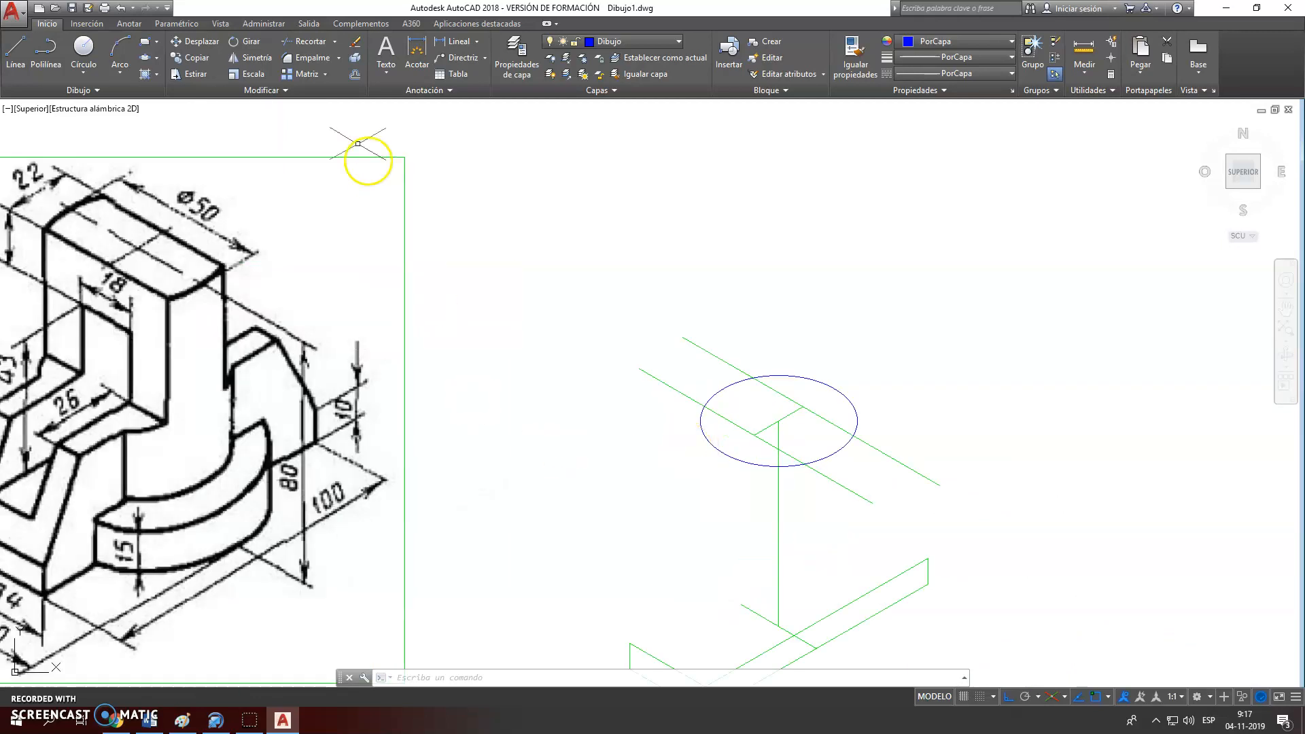
{"action": "left_click", "coordinate": [305, 41]}
{"action": "key", "text": "Return"}
{"action": "left_click", "coordinate": [822, 381]}
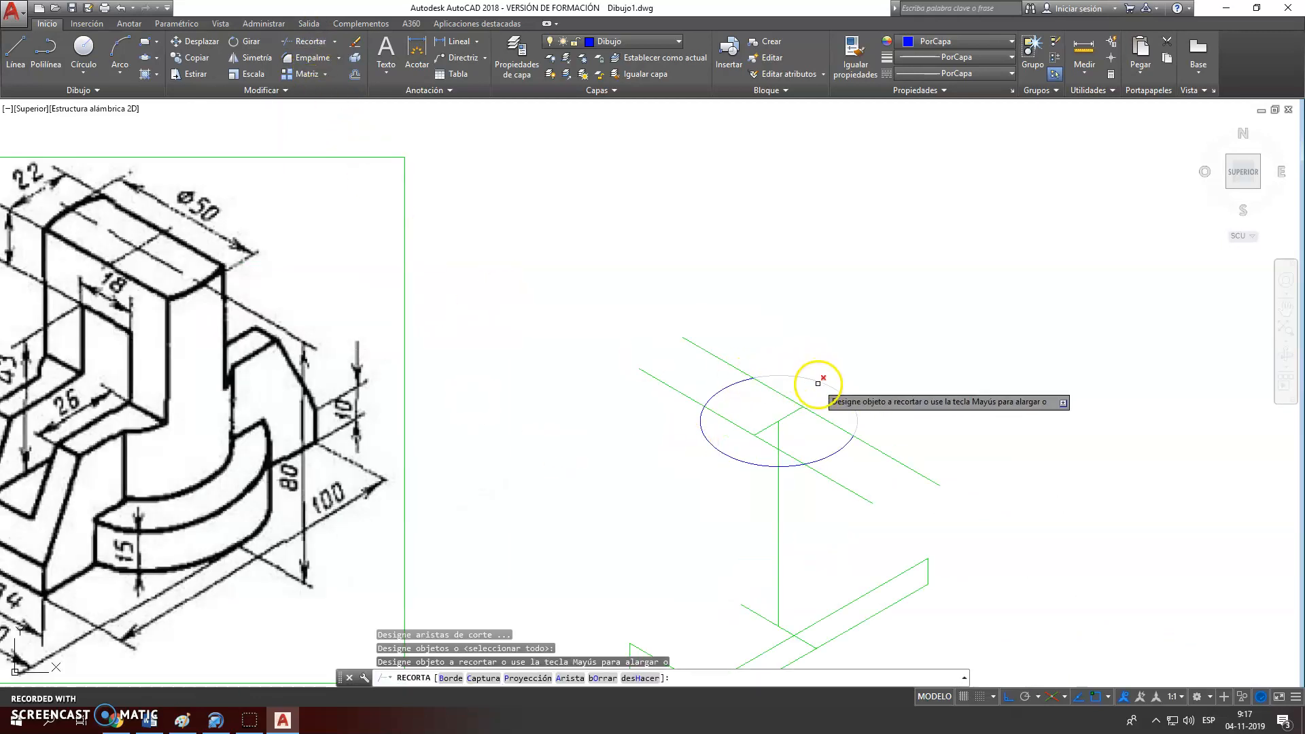
{"action": "left_click", "coordinate": [729, 454]}
{"action": "right_click", "coordinate": [729, 454]}
{"action": "left_click", "coordinate": [593, 340]}
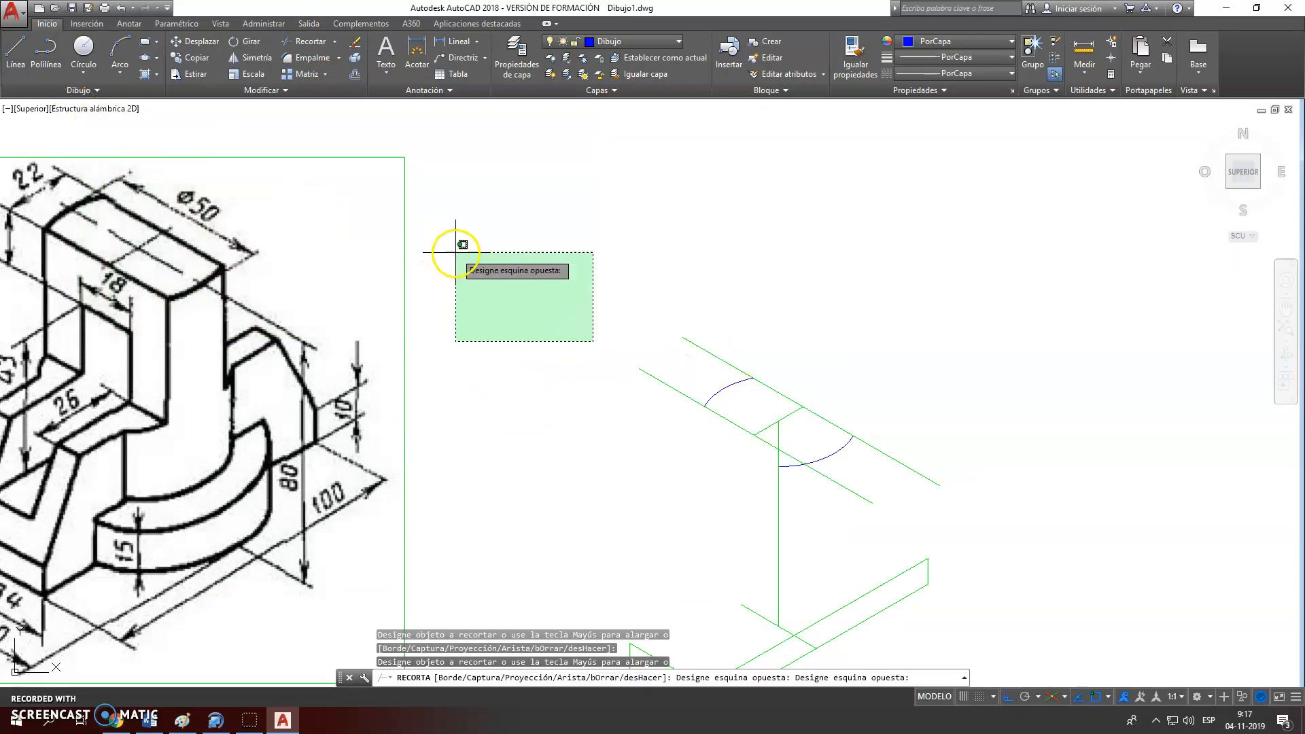
{"action": "key", "text": "Escape"}
Draw the front straight edge of the top face along the front guide line, between its intersections with the two arcs
{"action": "left_click", "coordinate": [15, 51]}
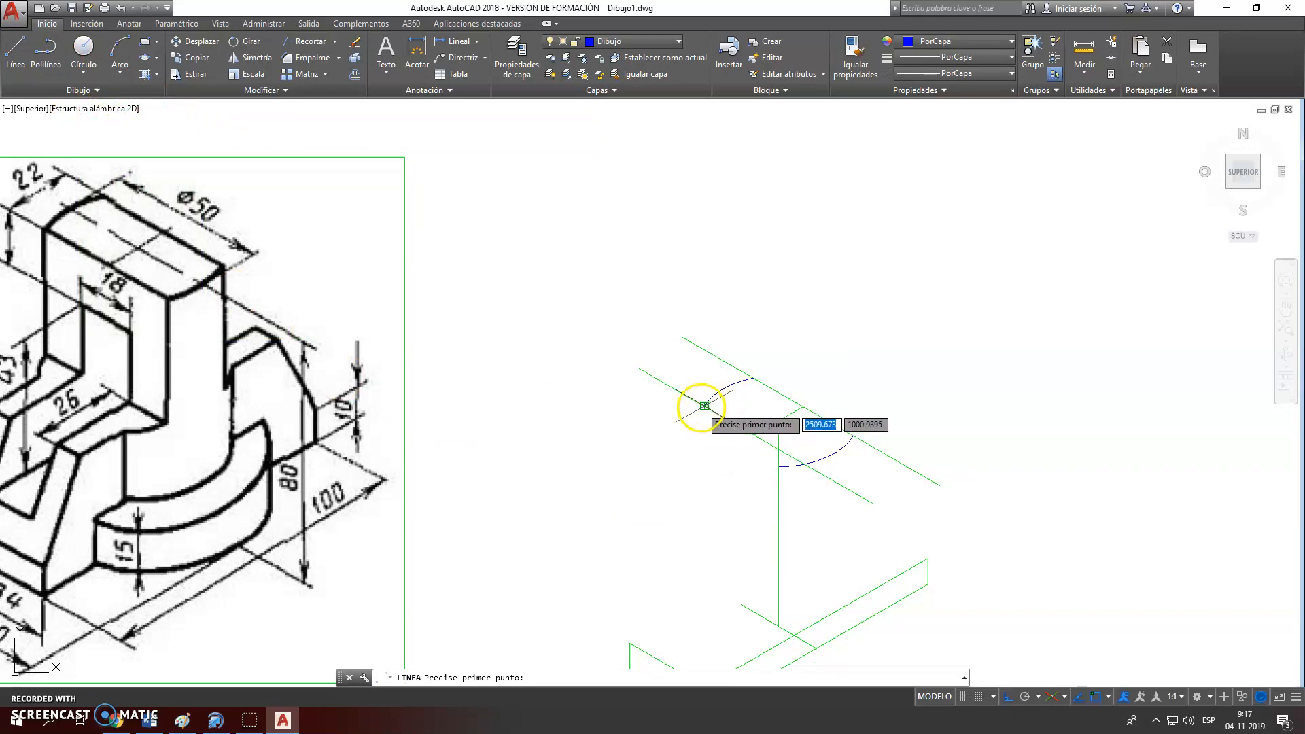
{"action": "left_click", "coordinate": [705, 405]}
{"action": "left_click", "coordinate": [804, 464]}
{"action": "right_click", "coordinate": [807, 462]}
{"action": "left_click", "coordinate": [882, 478]}
{"action": "key", "text": "Return"}
{"action": "key", "text": "Return"}
{"action": "key", "text": "Return"}
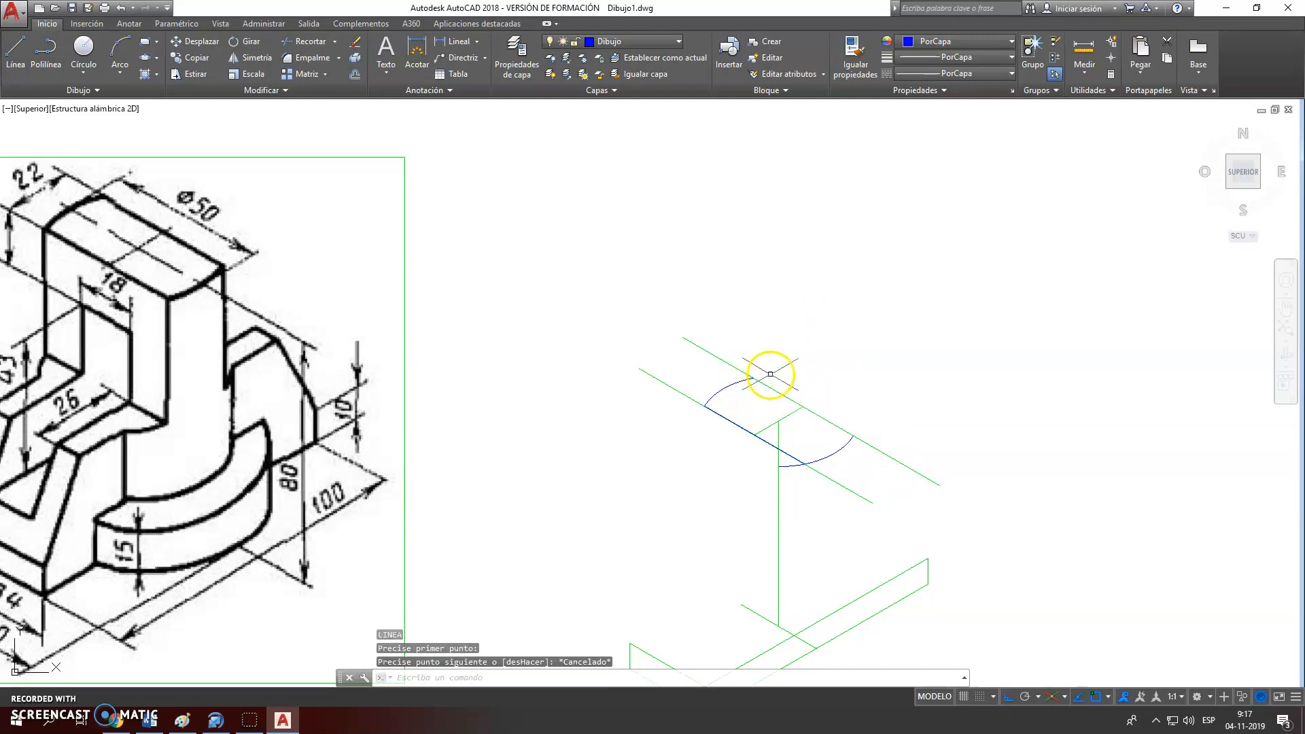
Draw the back straight edge of the top face along the back guide line, joining the rear ends of the arcs
{"action": "key", "text": "Return"}
{"action": "left_click", "coordinate": [753, 378]}
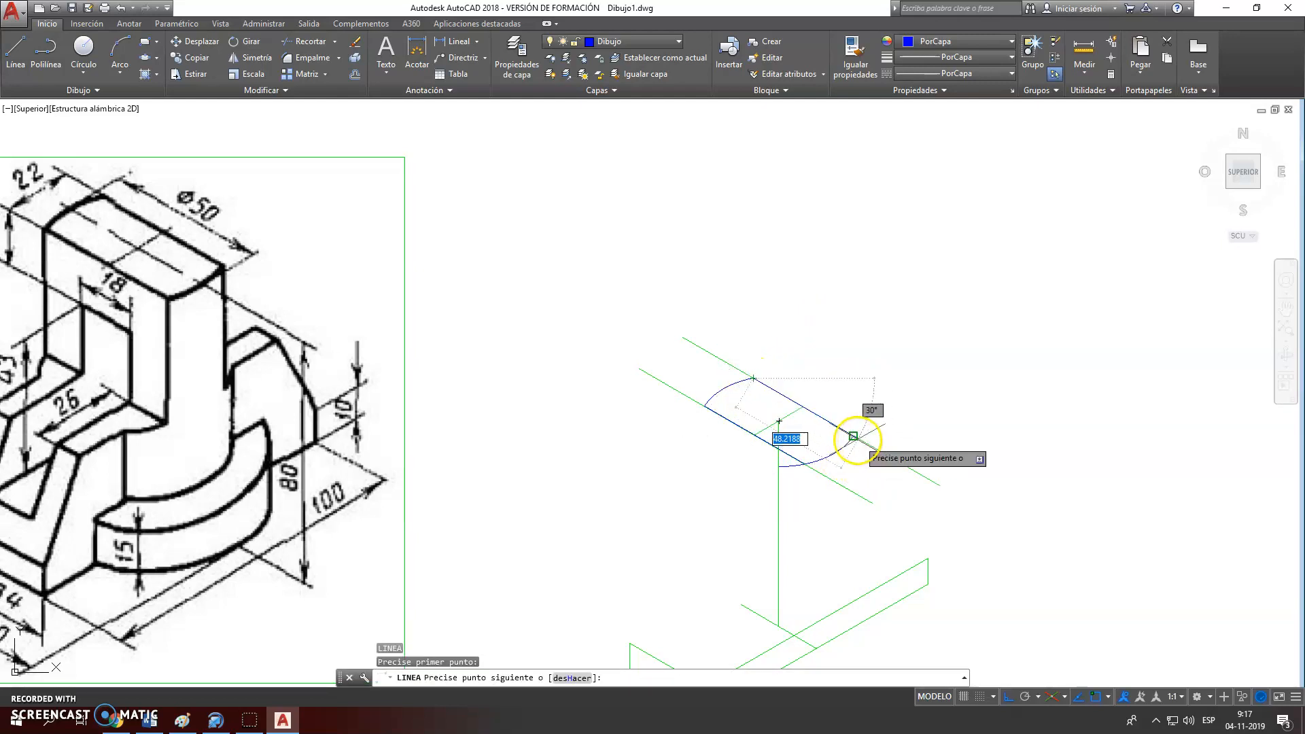
{"action": "left_click", "coordinate": [852, 437]}
{"action": "key", "text": "Return"}
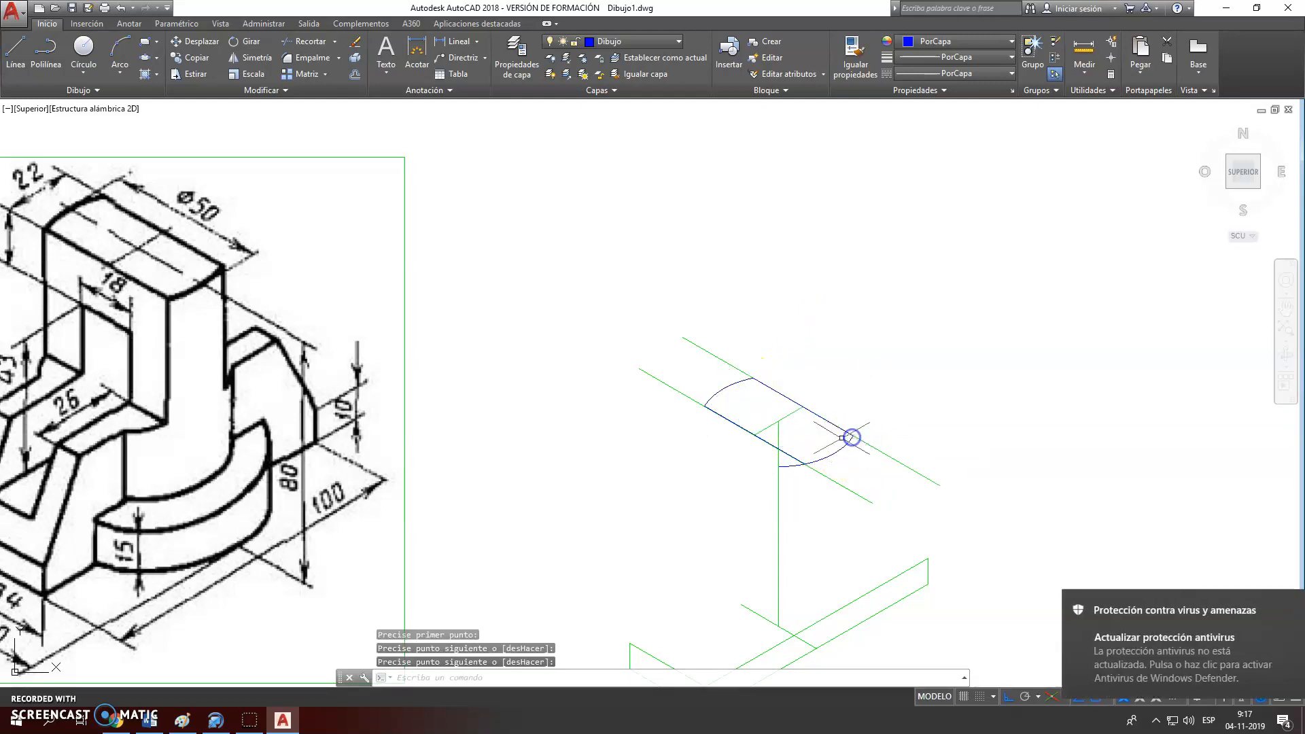
Trim the leftover arc piece between the vertical axis and the front edge of the top face
{"action": "left_click", "coordinate": [295, 42]}
{"action": "key", "text": "Return"}
{"action": "left_click", "coordinate": [790, 467]}
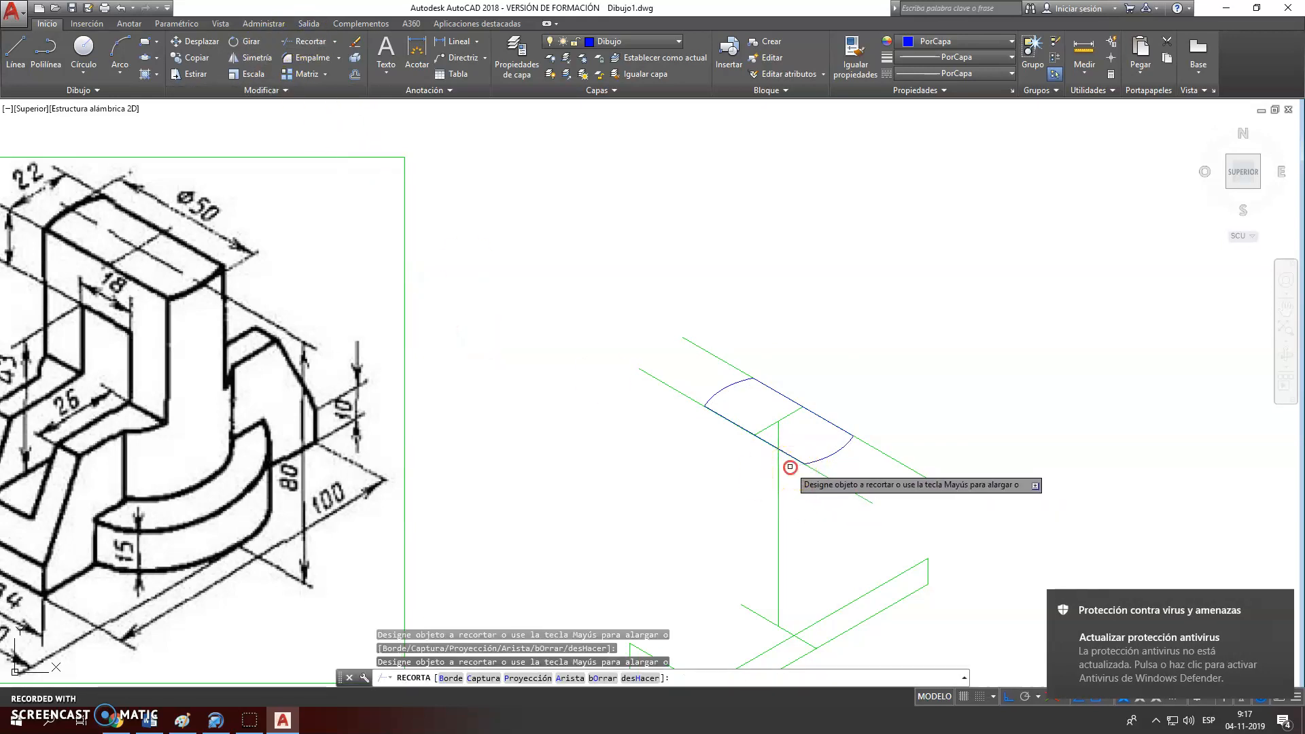
{"action": "right_click", "coordinate": [790, 467]}
{"action": "left_click", "coordinate": [831, 468]}
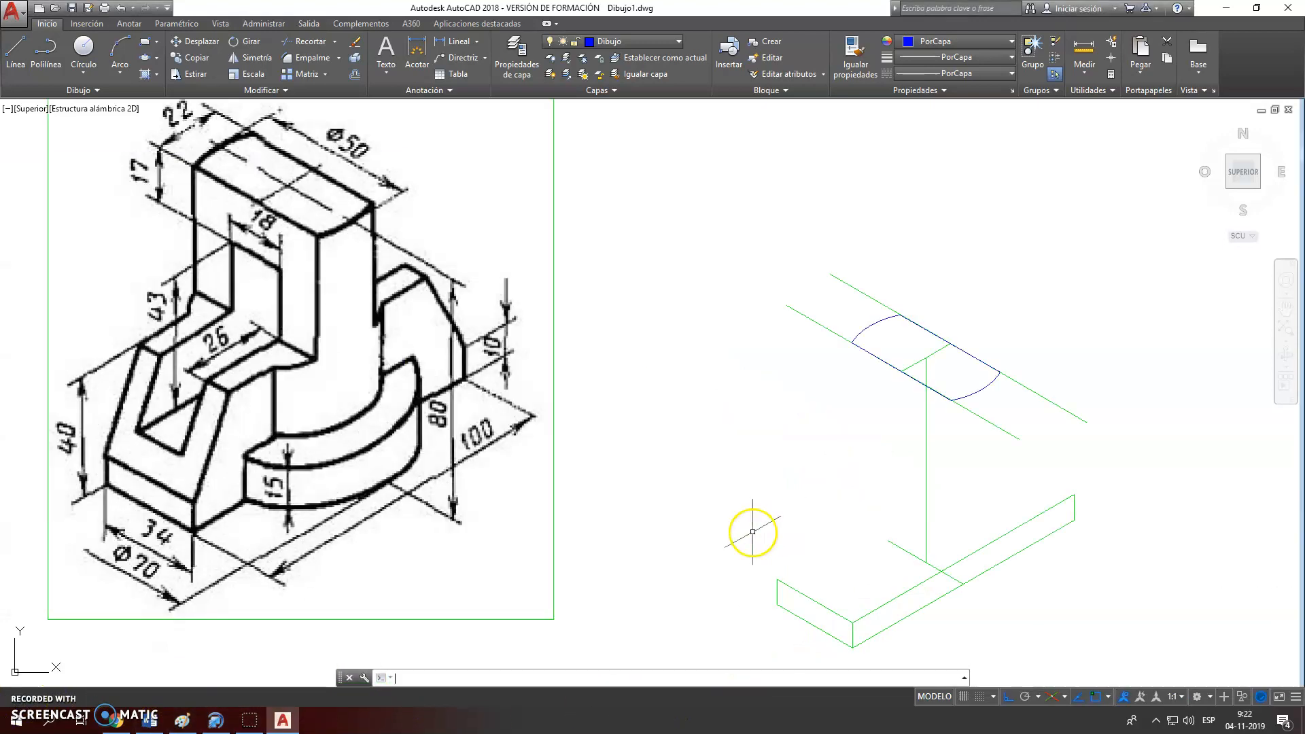
Draw a vertical body edge 40 units down from the right end of the top face's front straight edge
{"action": "key", "text": "F5"}
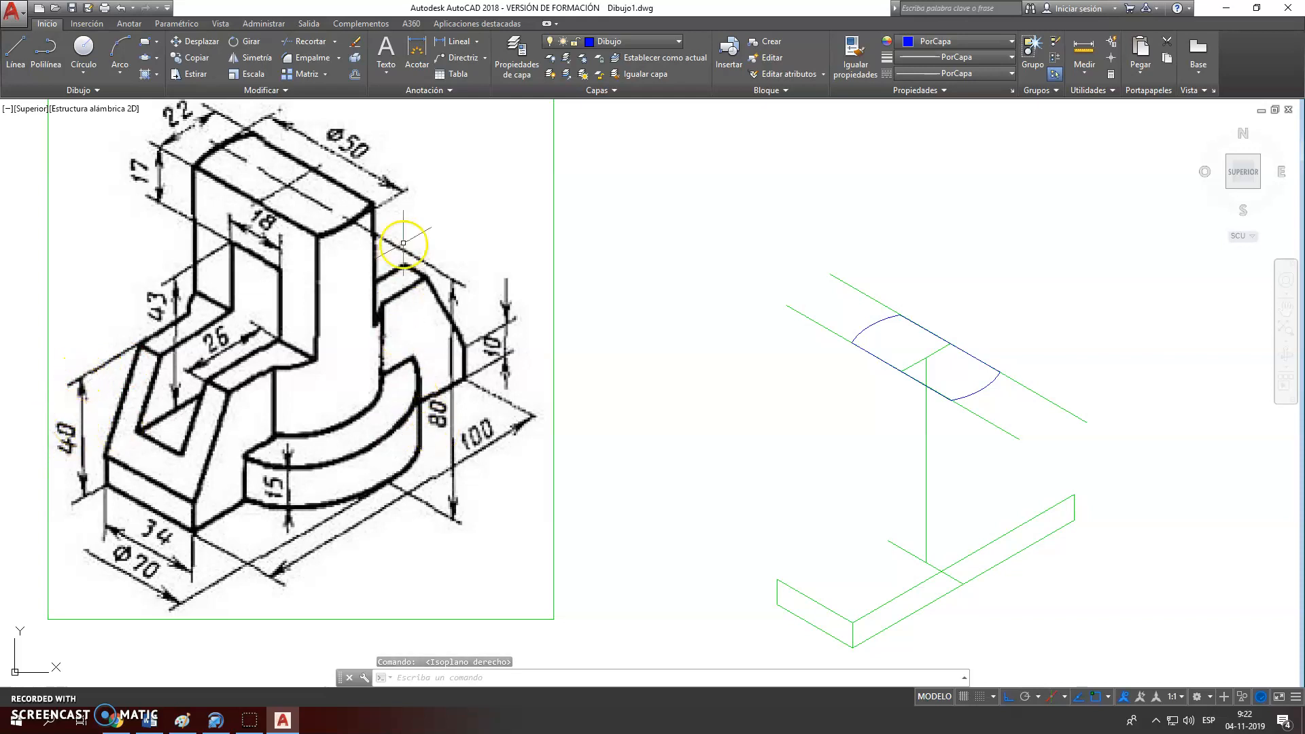
{"action": "left_click", "coordinate": [15, 51]}
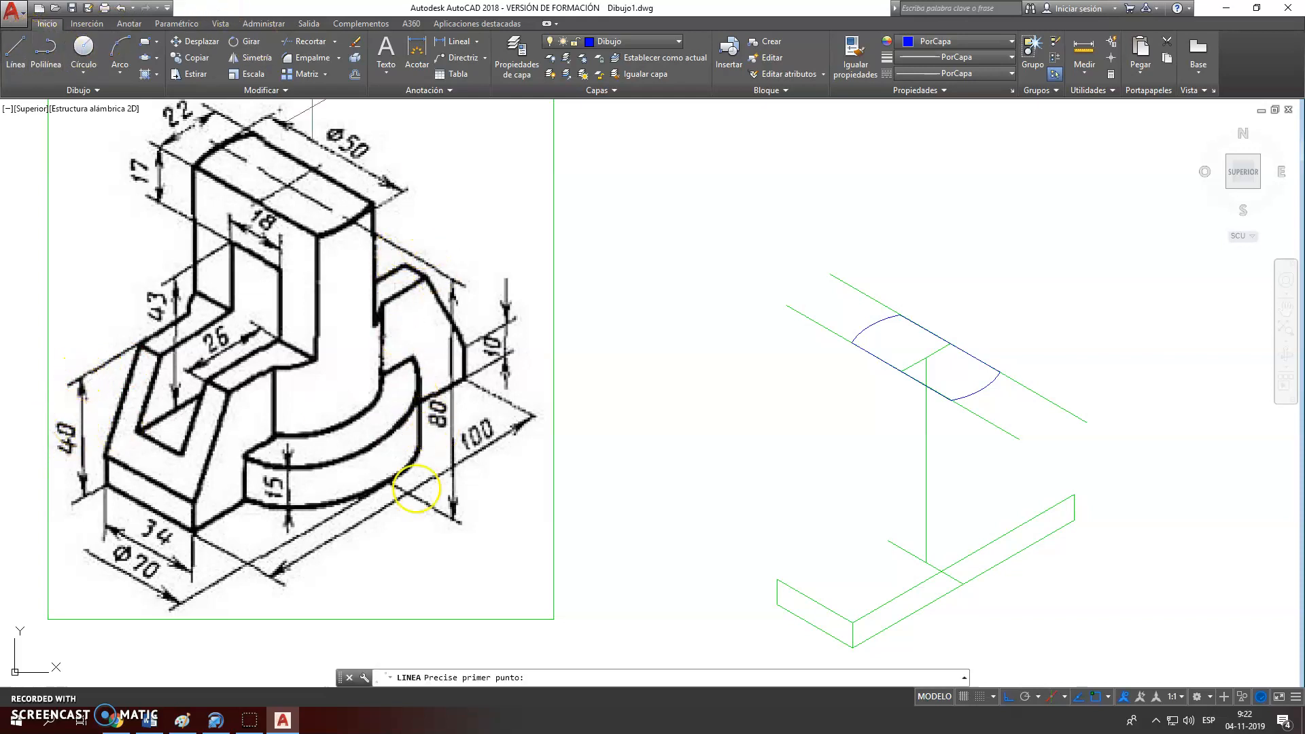
{"action": "mouse_move", "coordinate": [833, 427]}
{"action": "middle_mouse_down"}
{"action": "mouse_move", "coordinate": [825, 378]}
{"action": "mouse_move", "coordinate": [772, 335]}
{"action": "middle_mouse_up"}
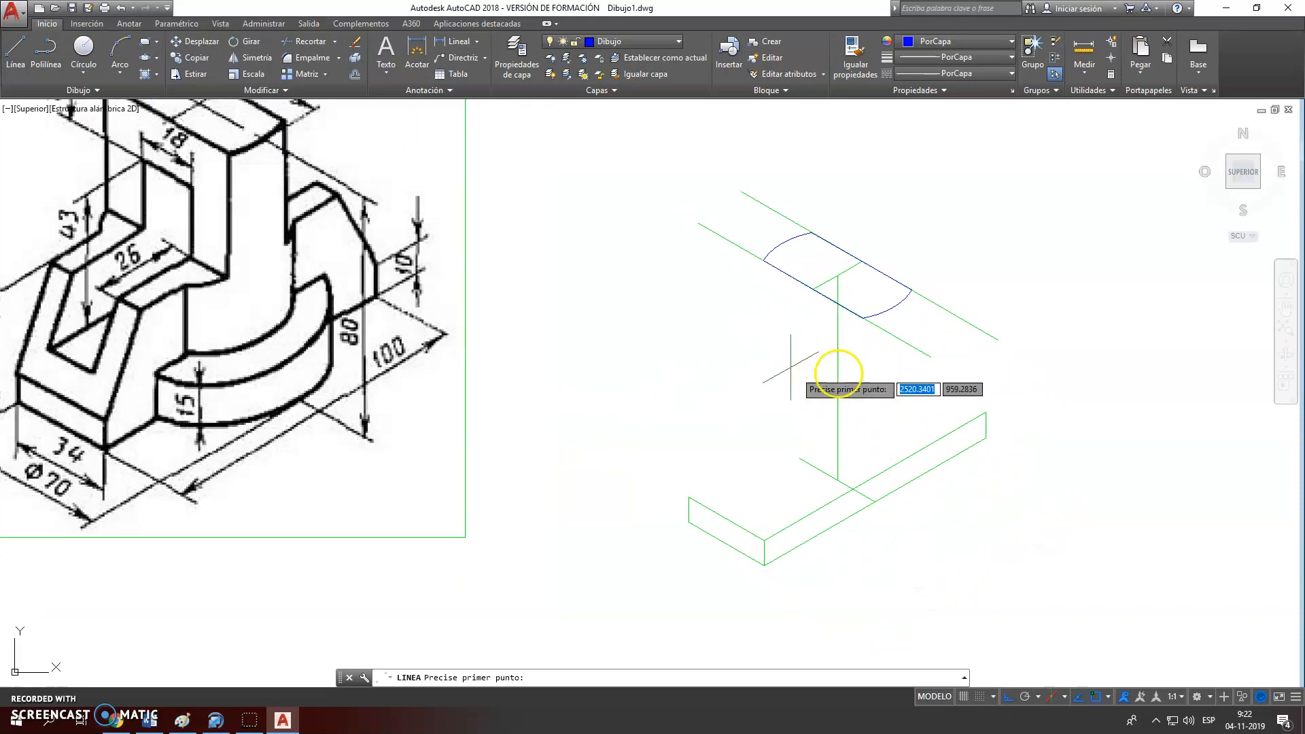
{"action": "left_click", "coordinate": [863, 319]}
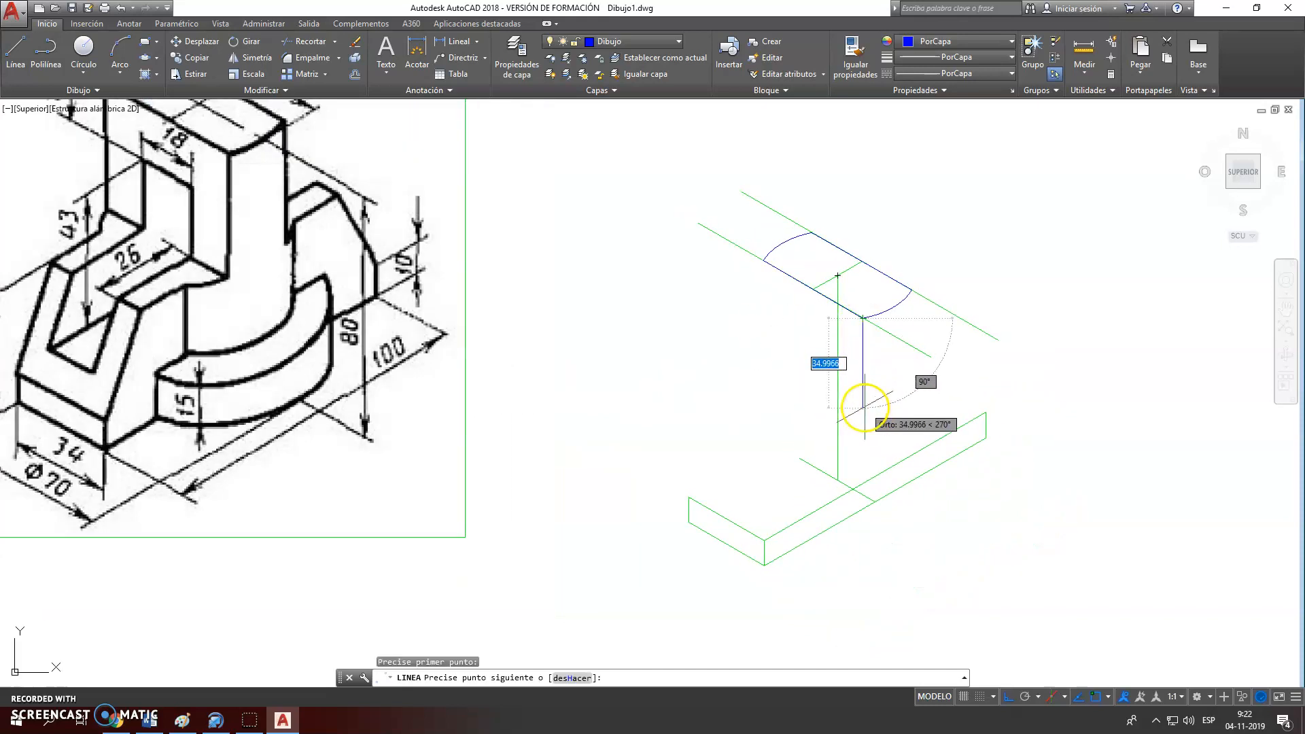
{"action": "key", "text": "Return"}
{"action": "key", "text": "Return"}
Draw a vertical body edge 40 units down from the left end of the top face's front straight edge
{"action": "key", "text": "Return"}
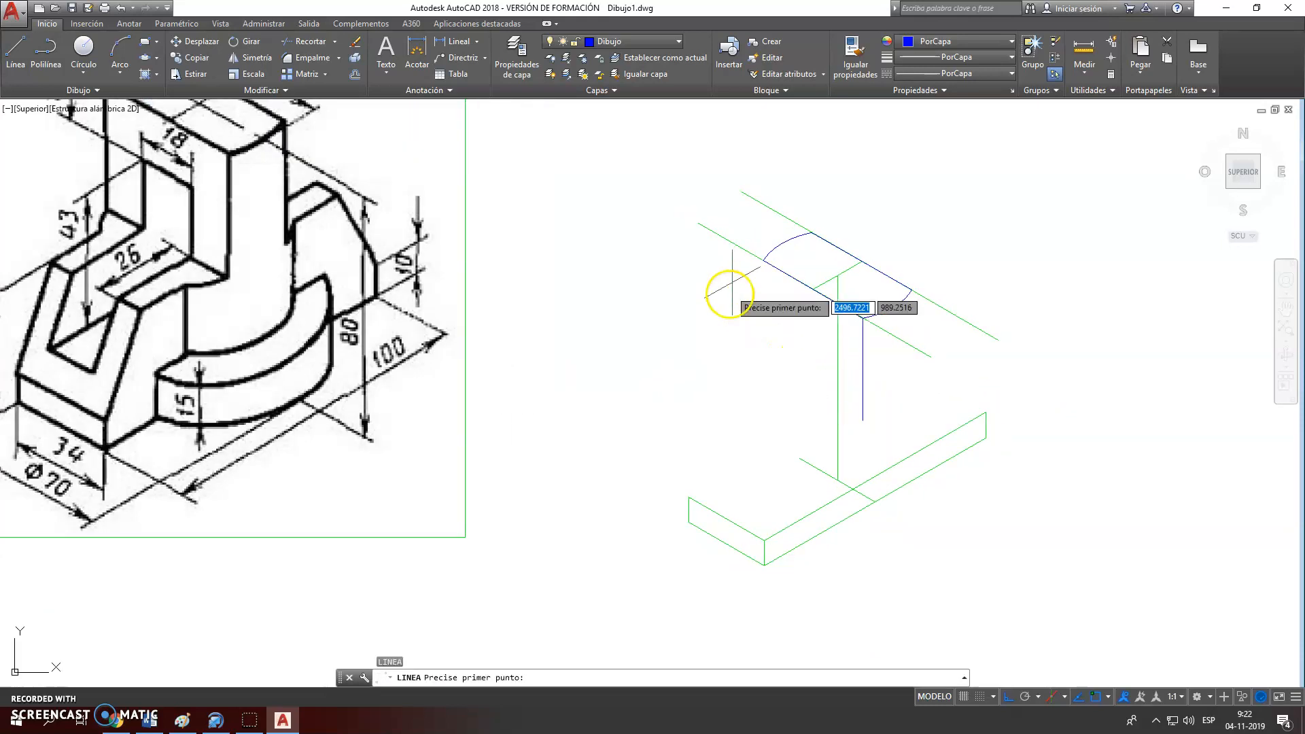
{"action": "left_click", "coordinate": [764, 260]}
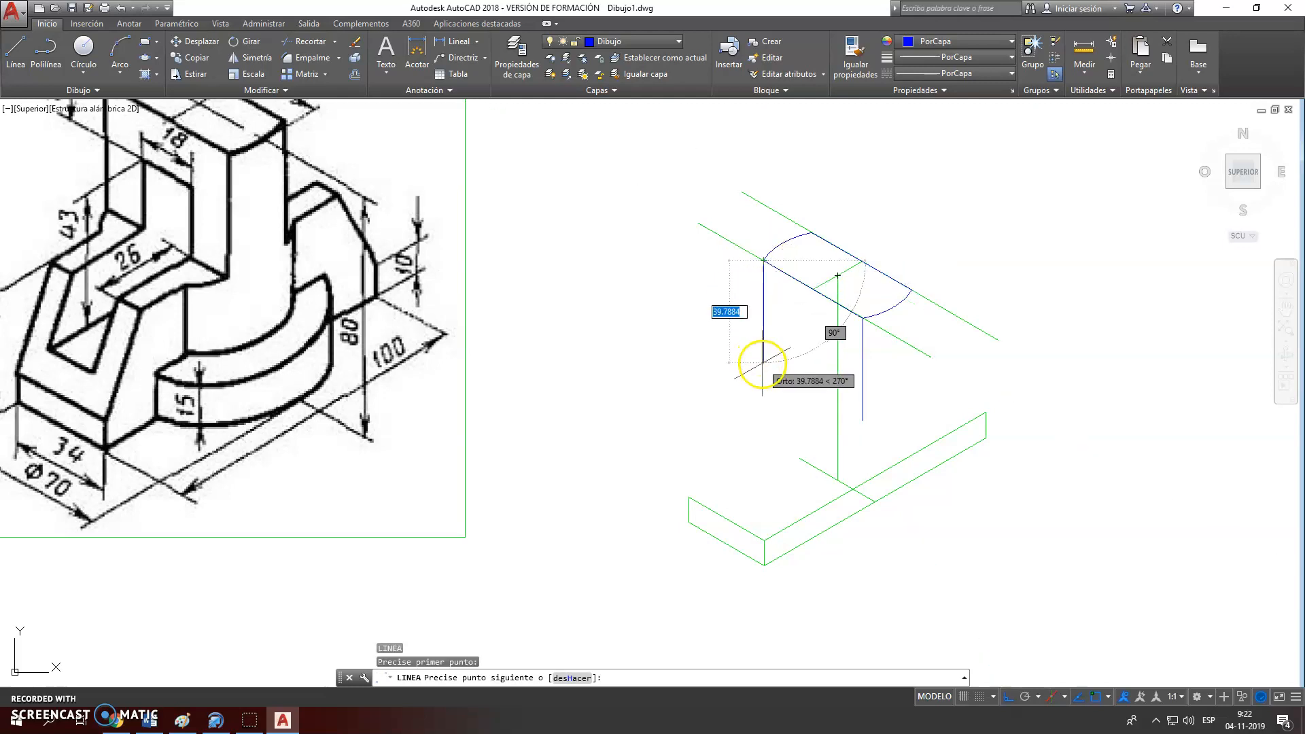
{"action": "key", "text": "Return"}
{"action": "key", "text": "Return"}
Draw a vertical body edge 40 units down from the right end of the top face's back straight edge
{"action": "key", "text": "Return"}
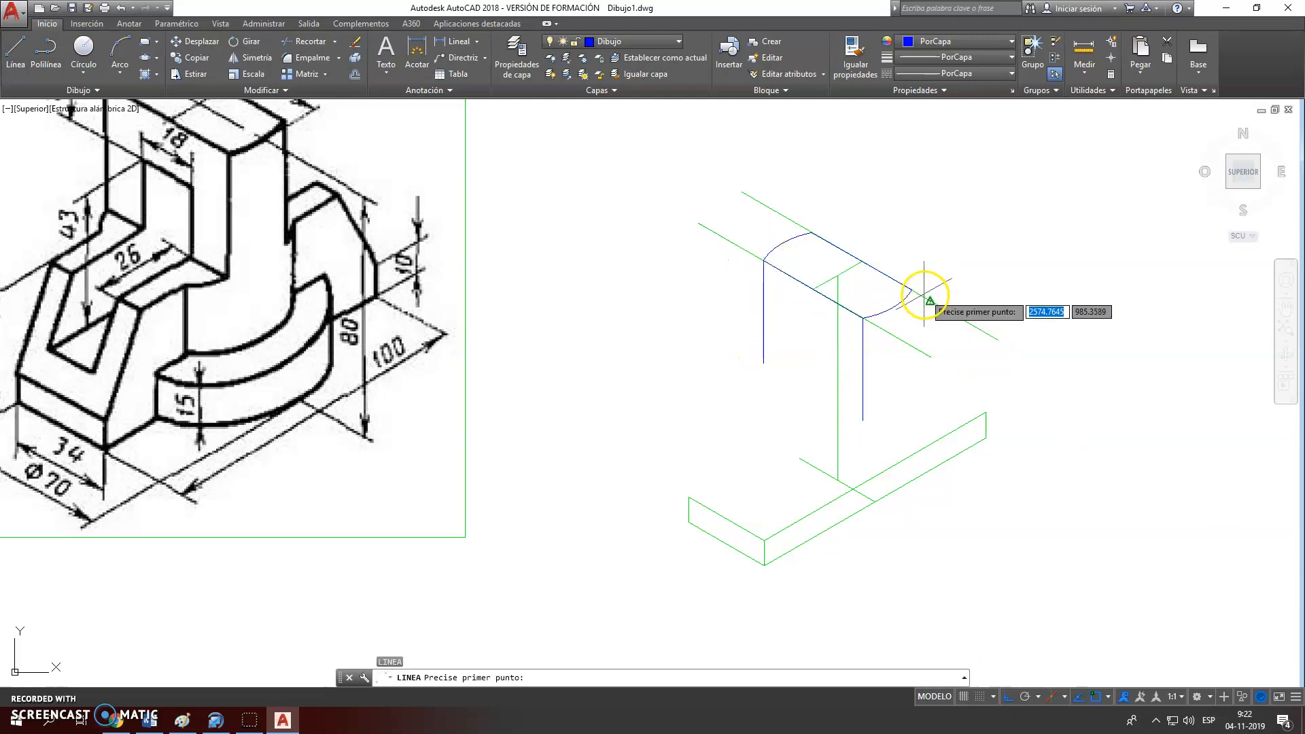
{"action": "left_click", "coordinate": [912, 291]}
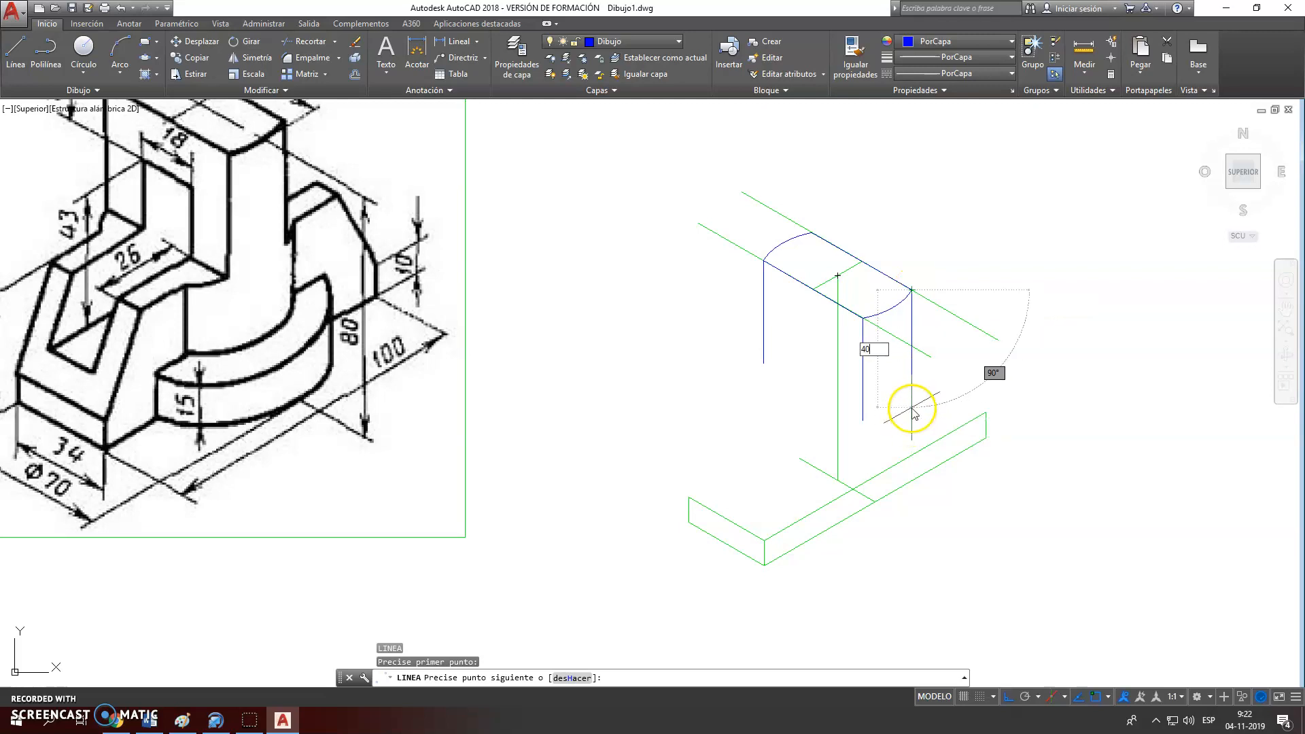
{"action": "key", "text": "Return"}
{"action": "key", "text": "Return"}
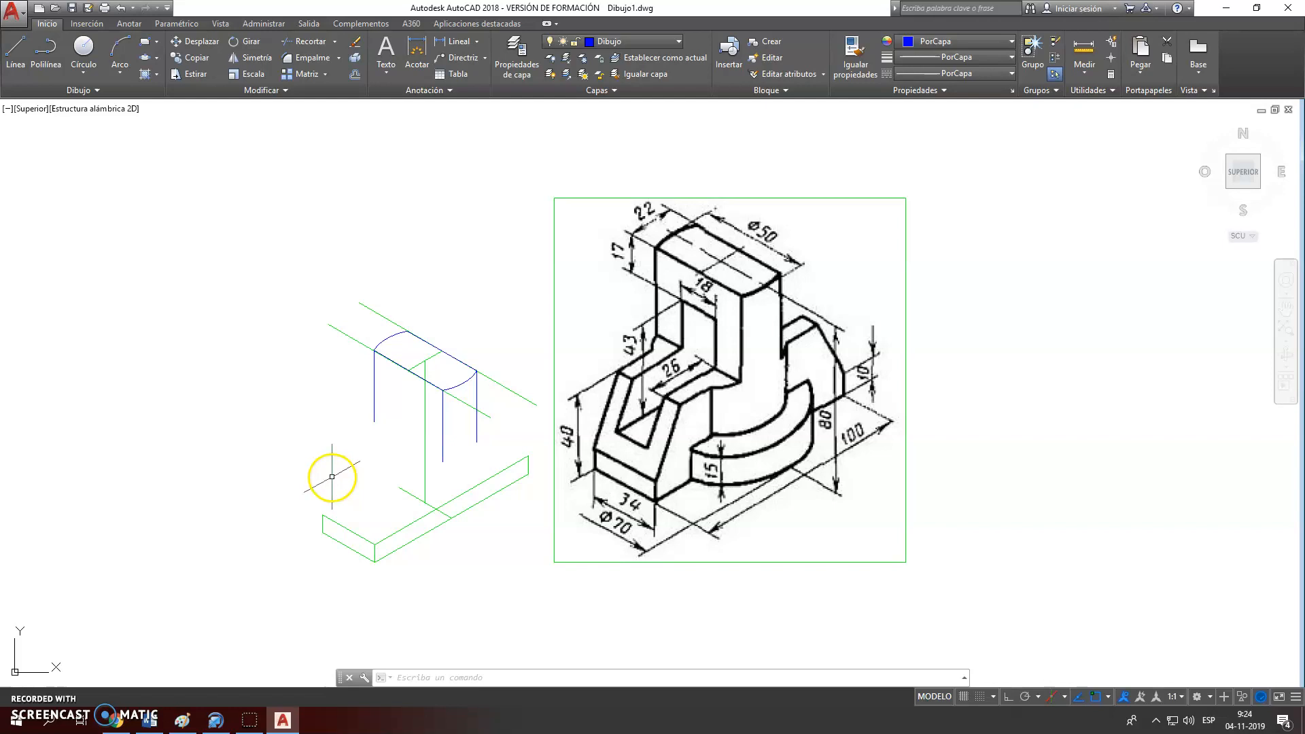
Draw a Ø50 isocircle in the top isoplane, centred on the midpoint of the vertical axis
{"action": "key", "text": "F5"}
{"action": "key", "text": "F5"}
{"action": "left_click", "coordinate": [422, 419]}
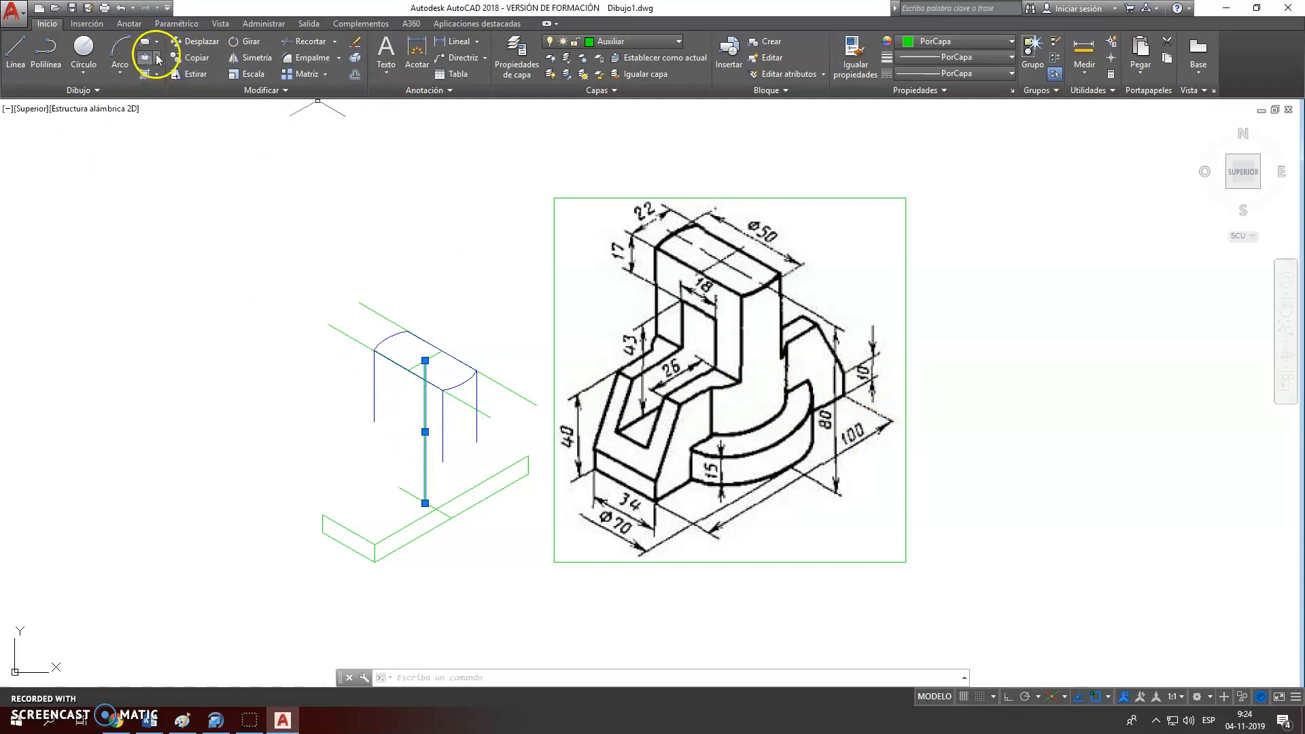
{"action": "left_click", "coordinate": [157, 59]}
{"action": "left_click", "coordinate": [189, 111]}
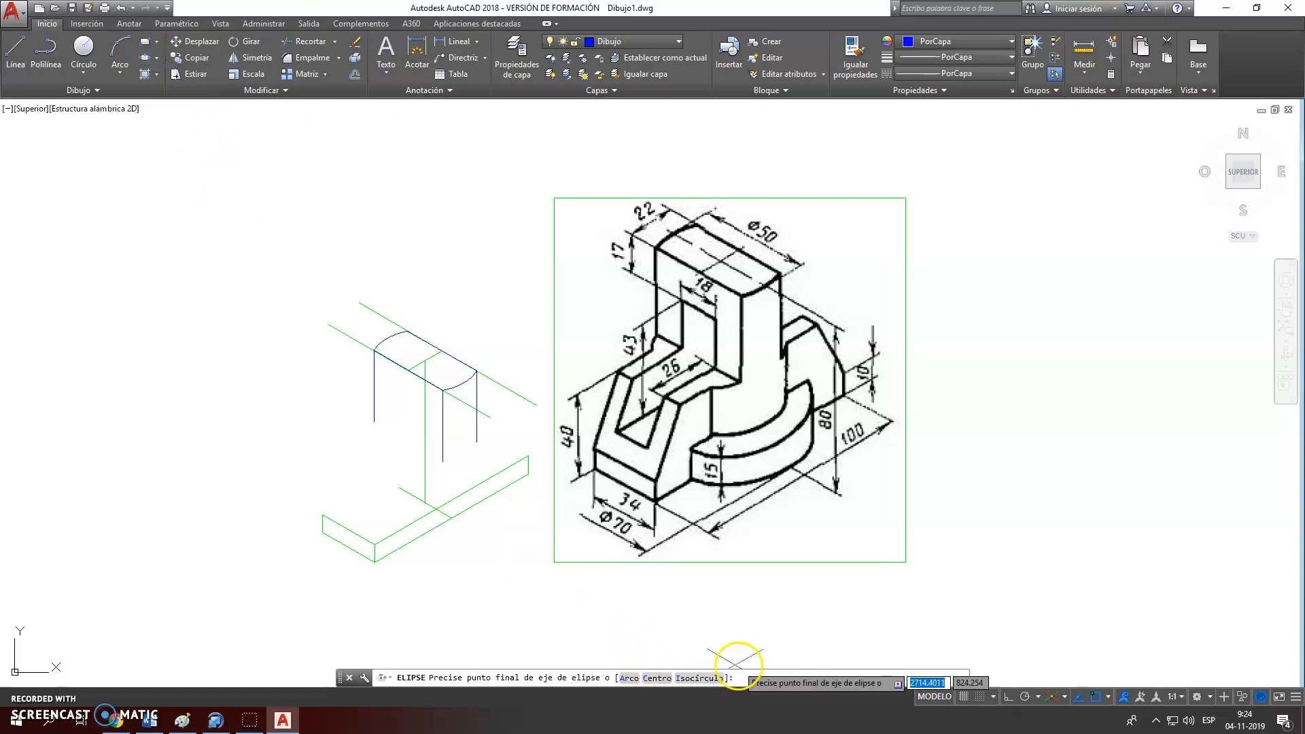
{"action": "left_click", "coordinate": [708, 680]}
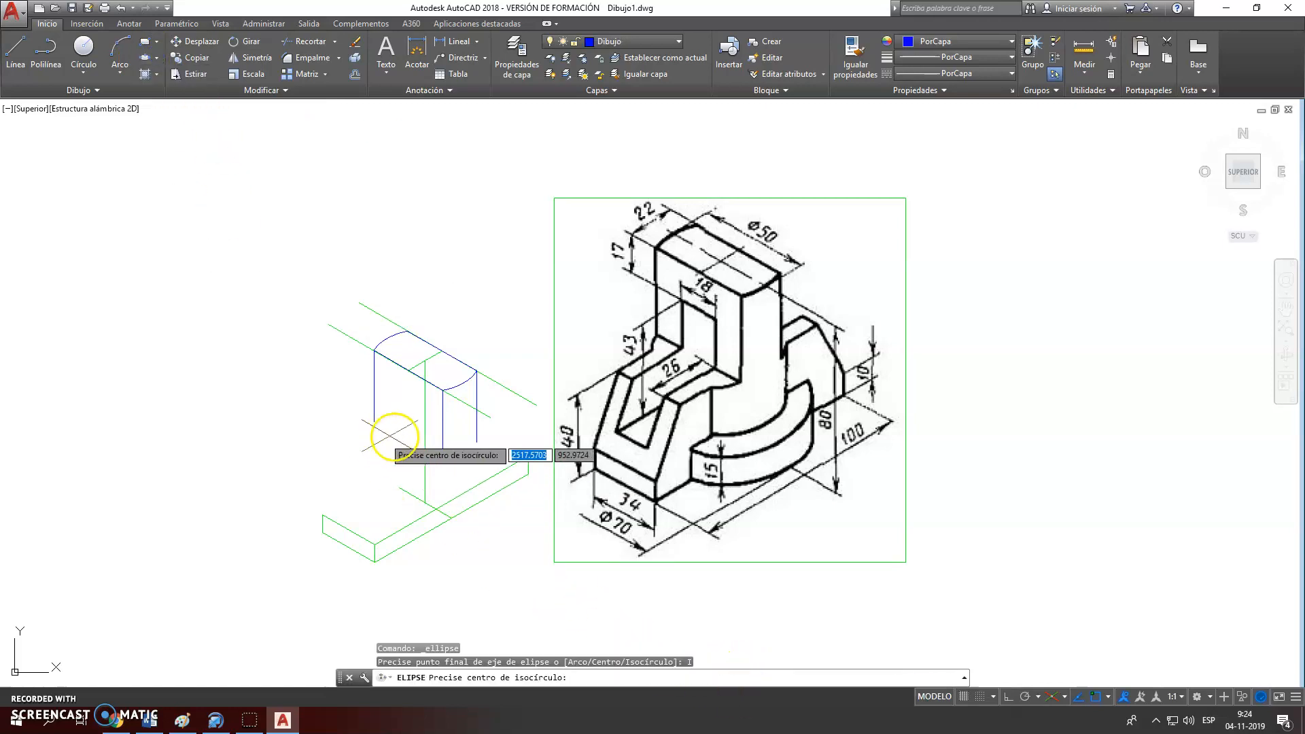
{"action": "left_click", "coordinate": [423, 434]}
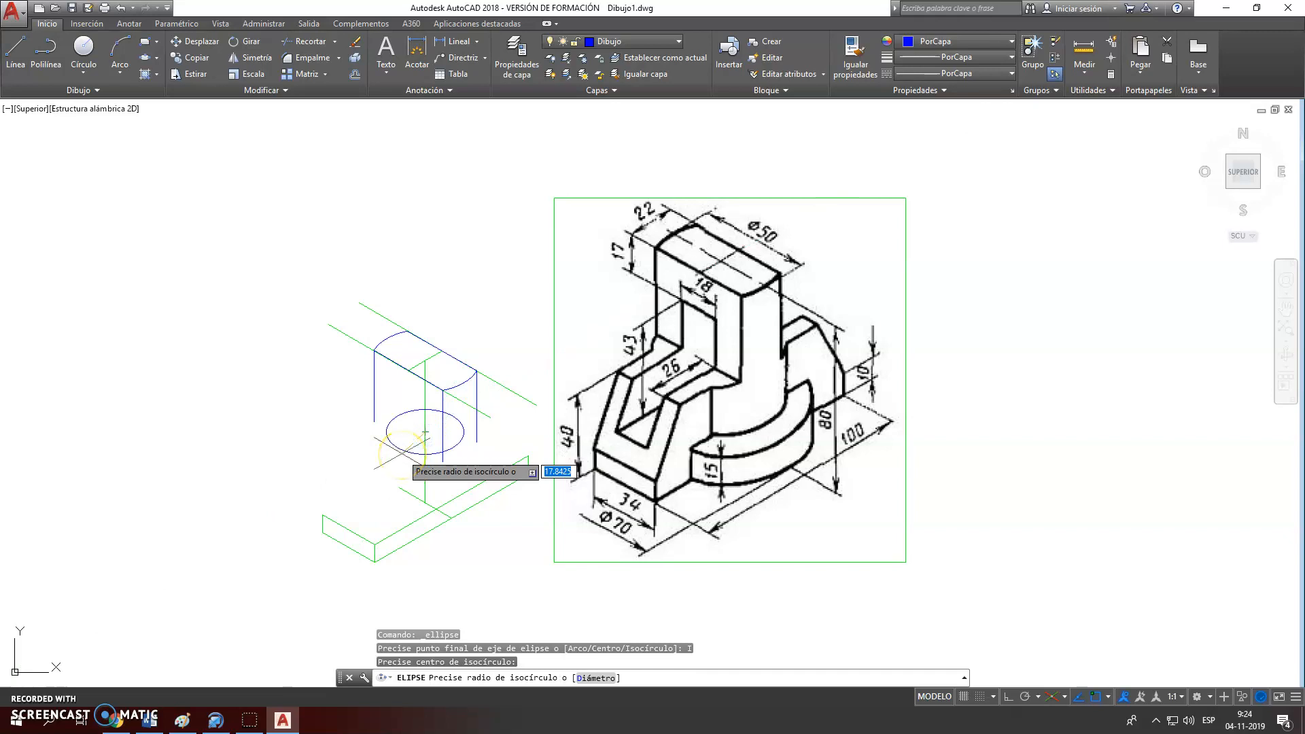
{"action": "key", "text": "Return"}
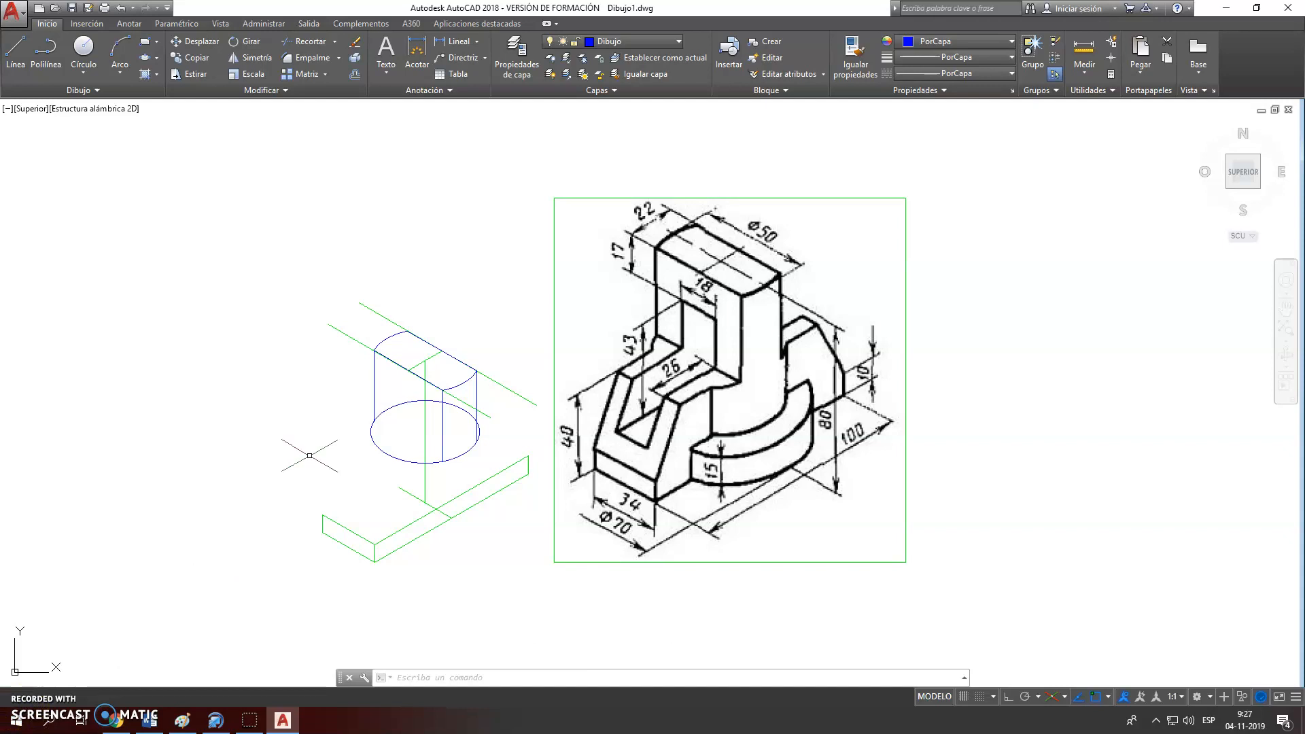
On layer Auxiliar, draw a 17-unit vertical guide down from the midpoint of the top face's front edge, and make Dibujo current
{"action": "key", "text": "F5"}
{"action": "key", "text": "F5"}
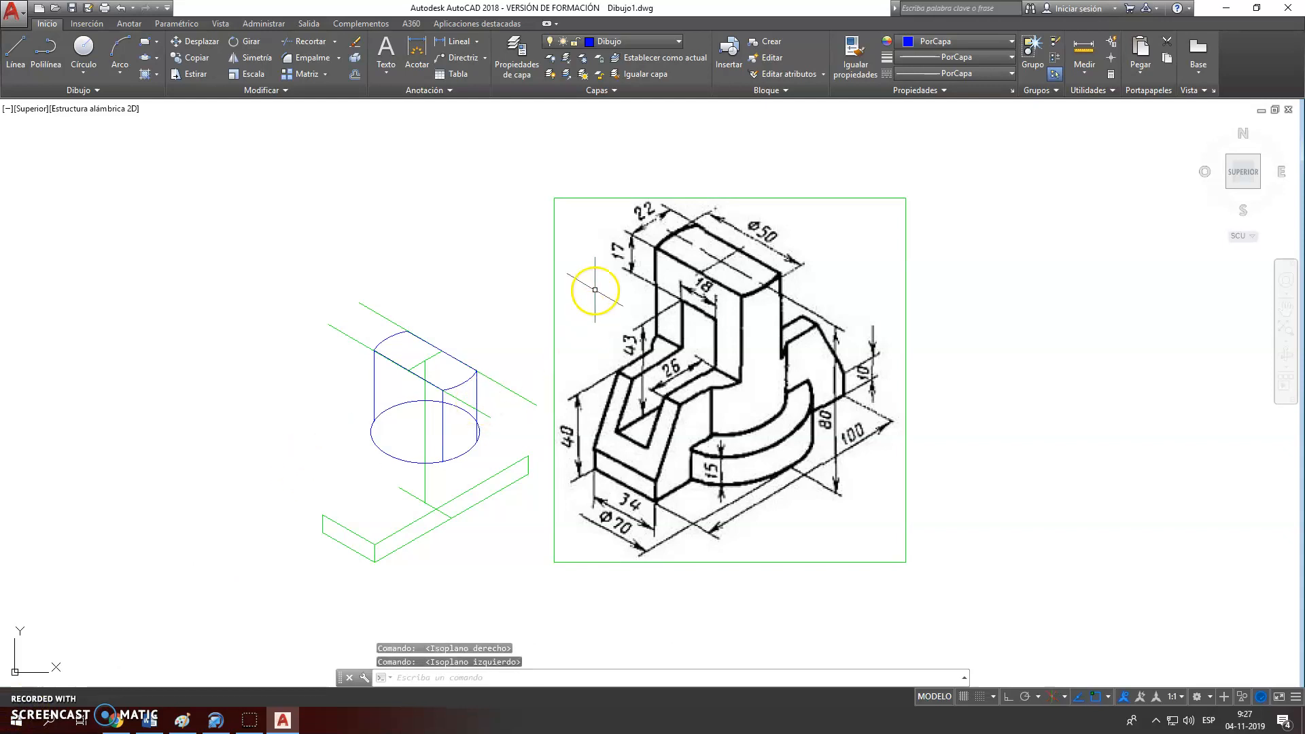
{"action": "left_click", "coordinate": [616, 41]}
{"action": "left_click", "coordinate": [624, 93]}
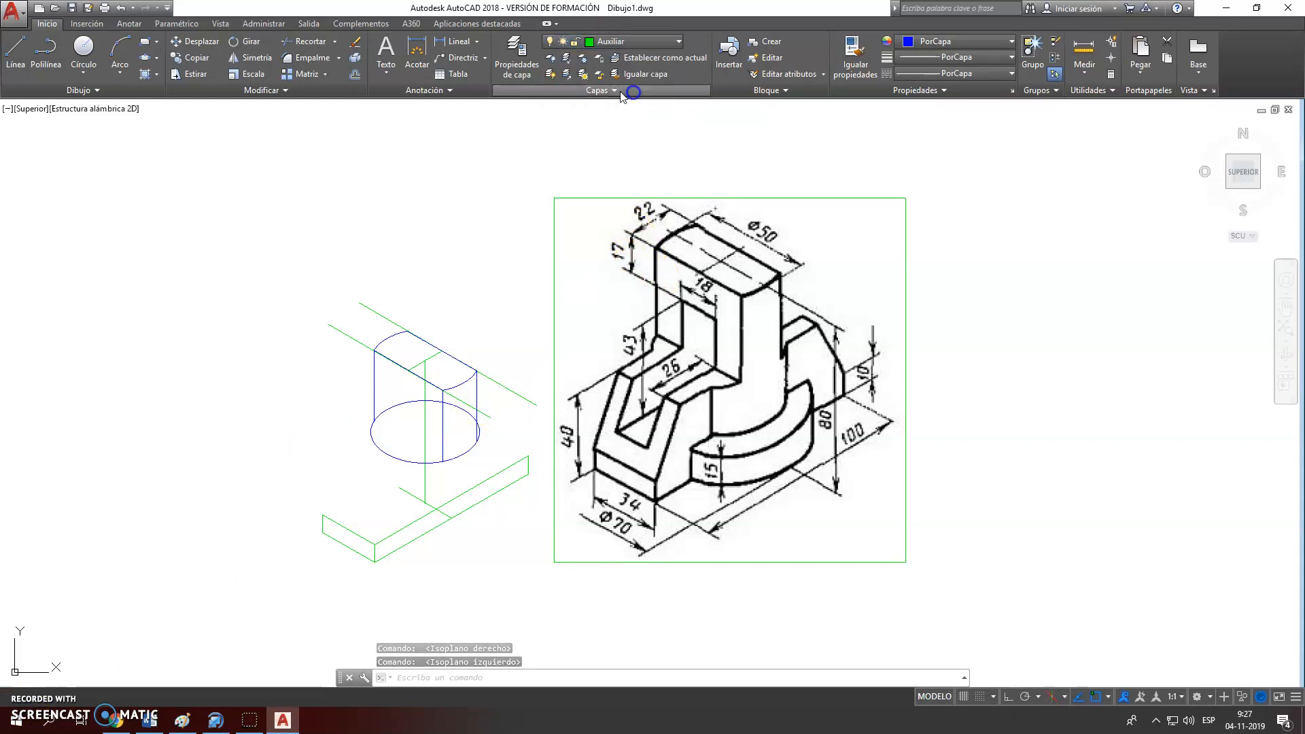
{"action": "left_click", "coordinate": [15, 51]}
{"action": "scroll", "coordinate": [349, 435], "scroll_direction": "up", "scroll_amount": 2}
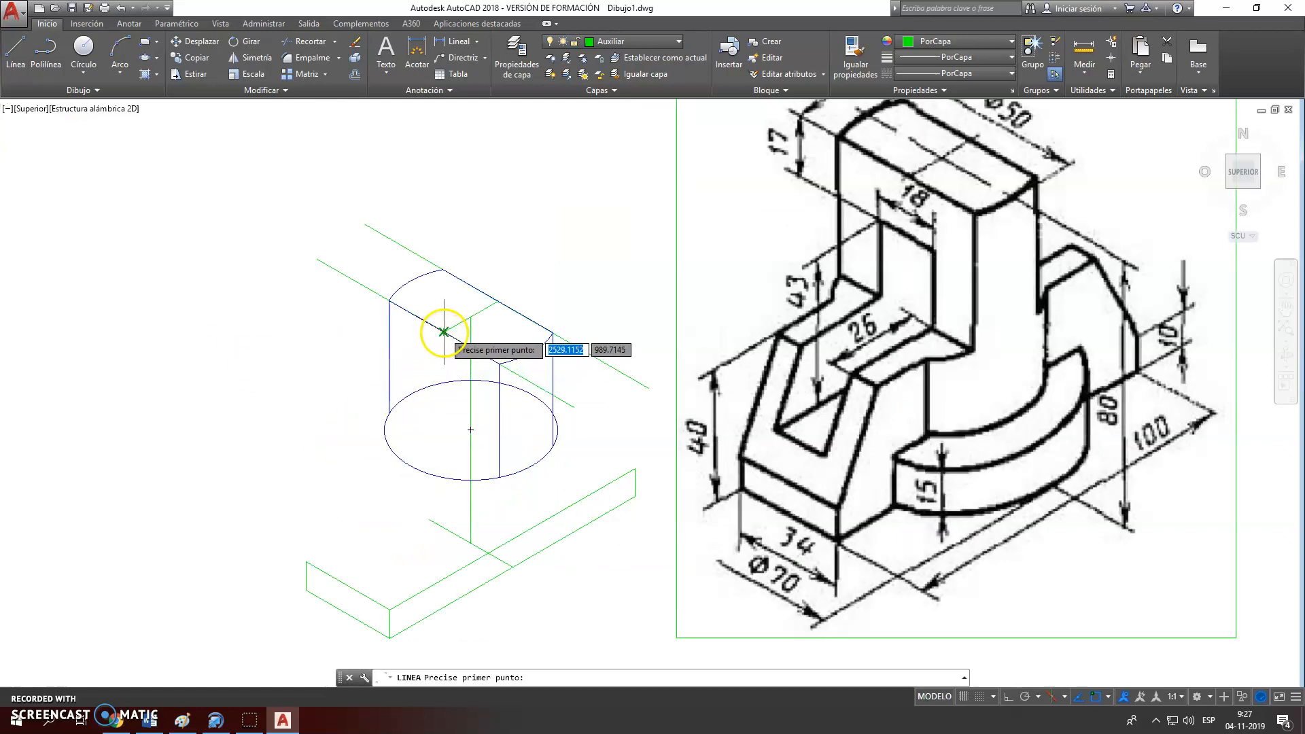
{"action": "left_click", "coordinate": [444, 332]}
{"action": "type", "text": "1"}
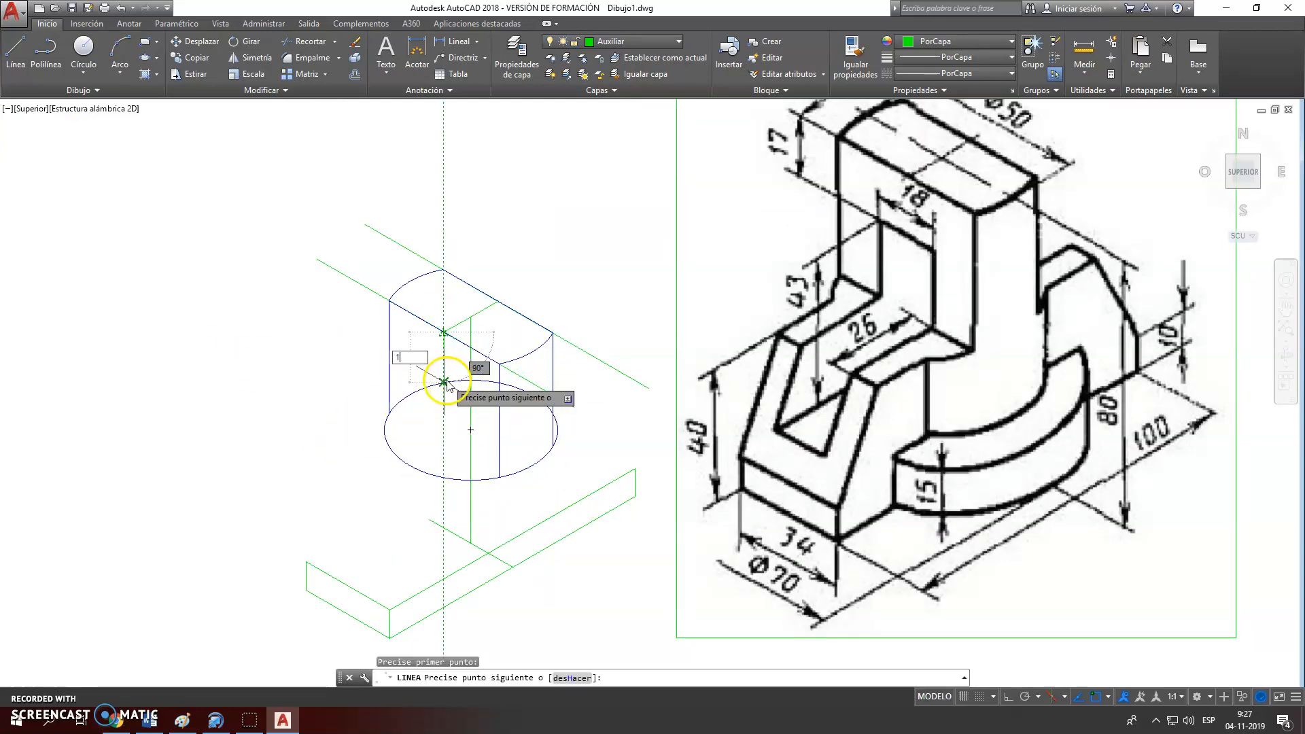
{"action": "type", "text": "7"}
{"action": "key", "text": "Return"}
{"action": "key", "text": "Return"}
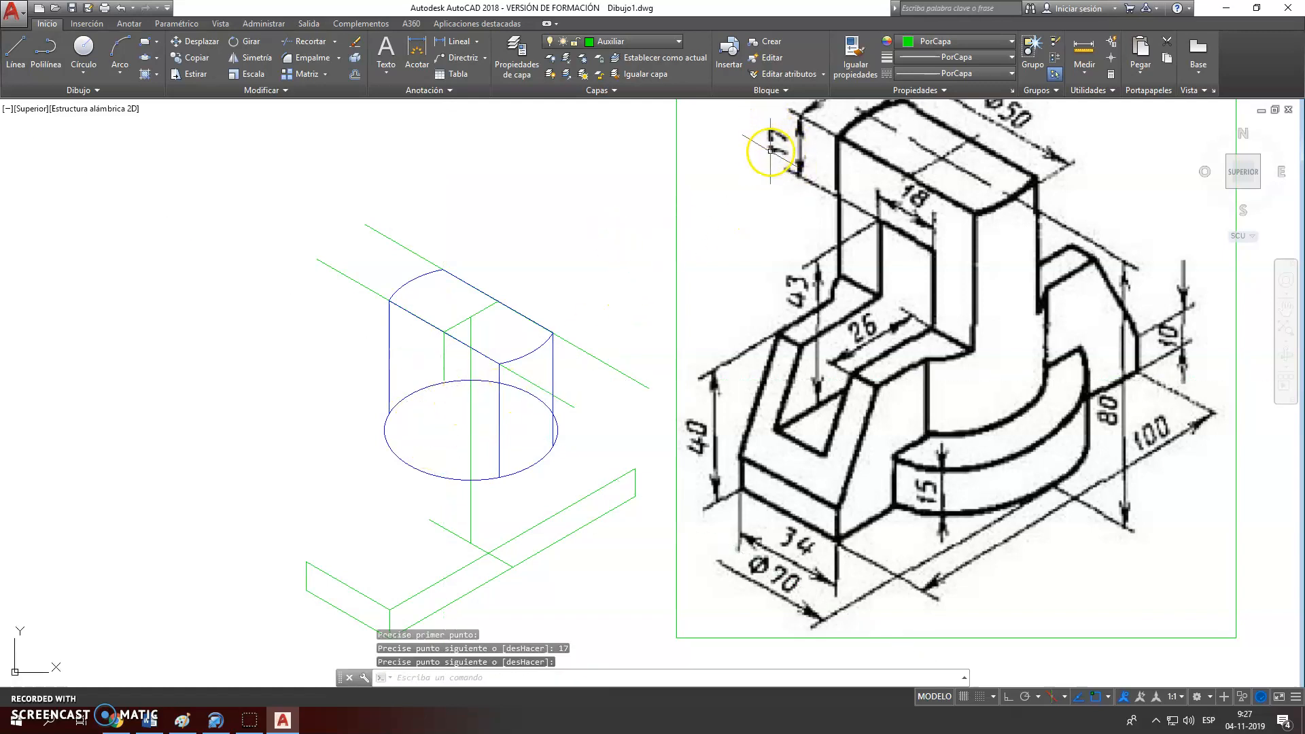
{"action": "left_click", "coordinate": [608, 42]}
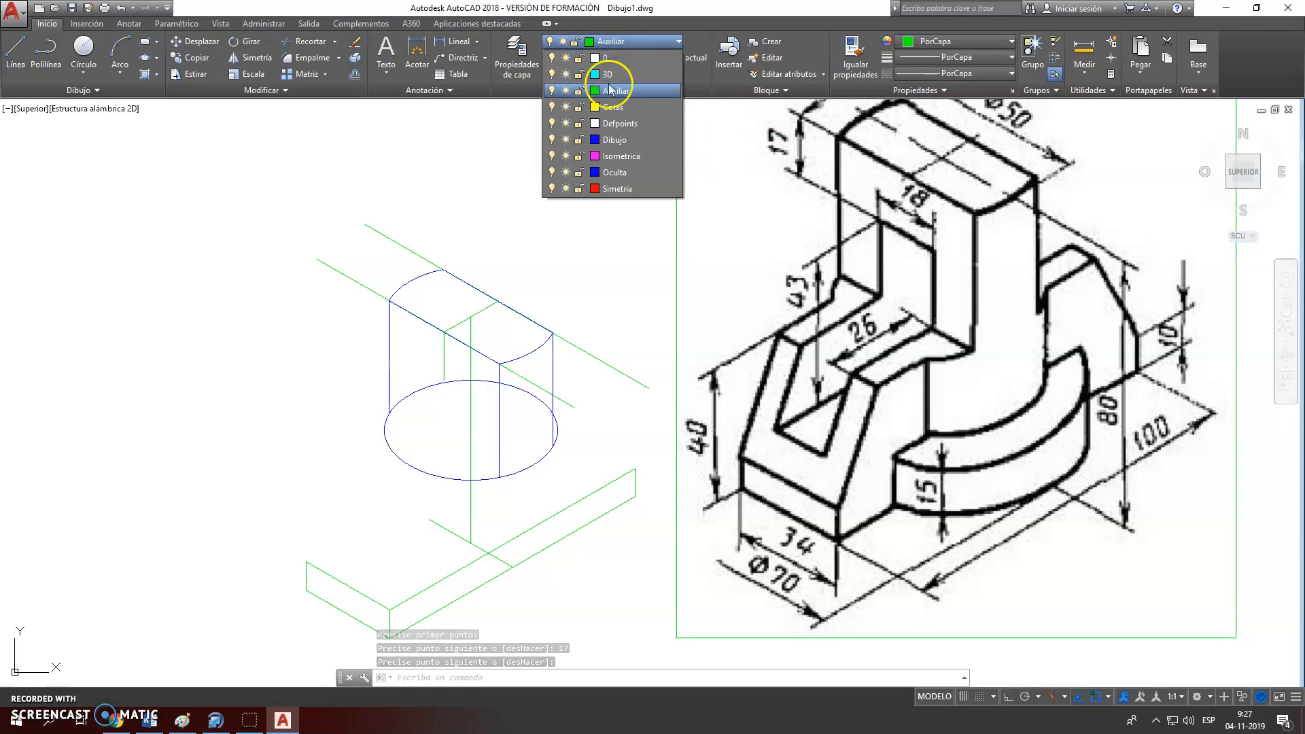
{"action": "left_click", "coordinate": [610, 141]}
{"action": "left_click", "coordinate": [15, 51]}
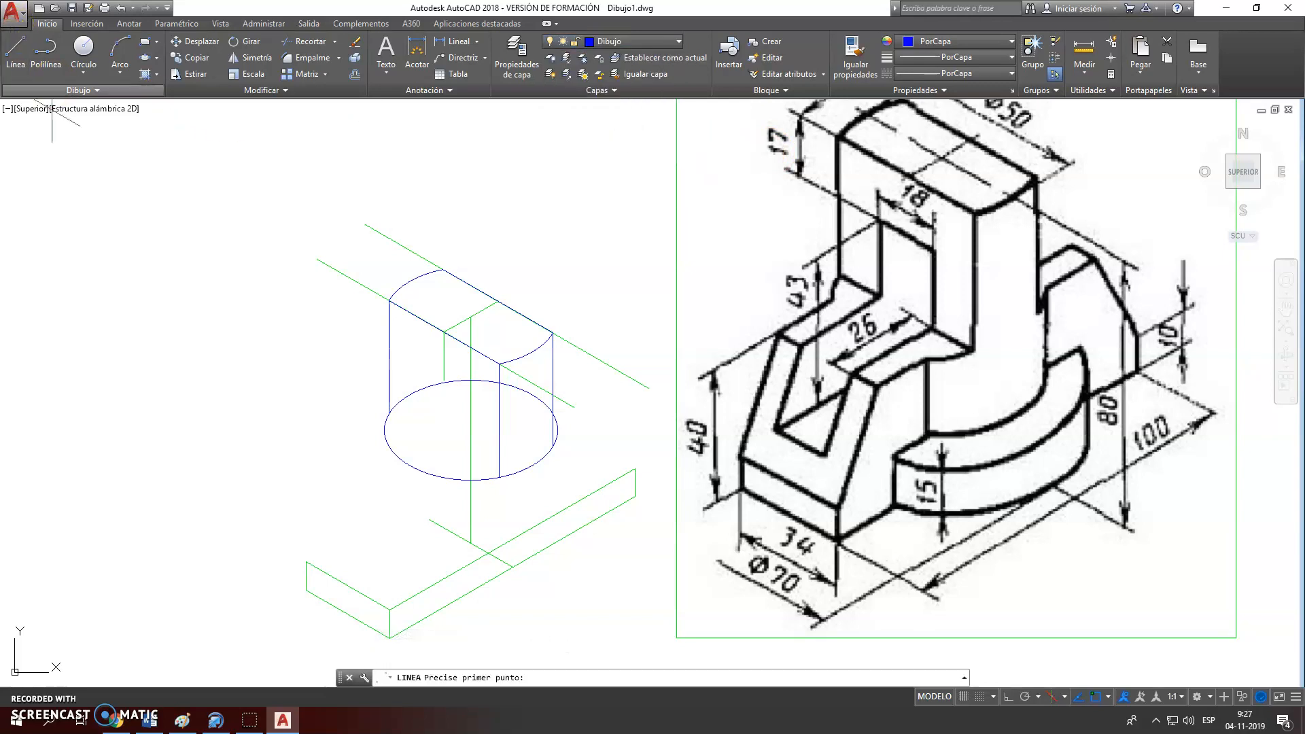
{"action": "left_click", "coordinate": [437, 373]}
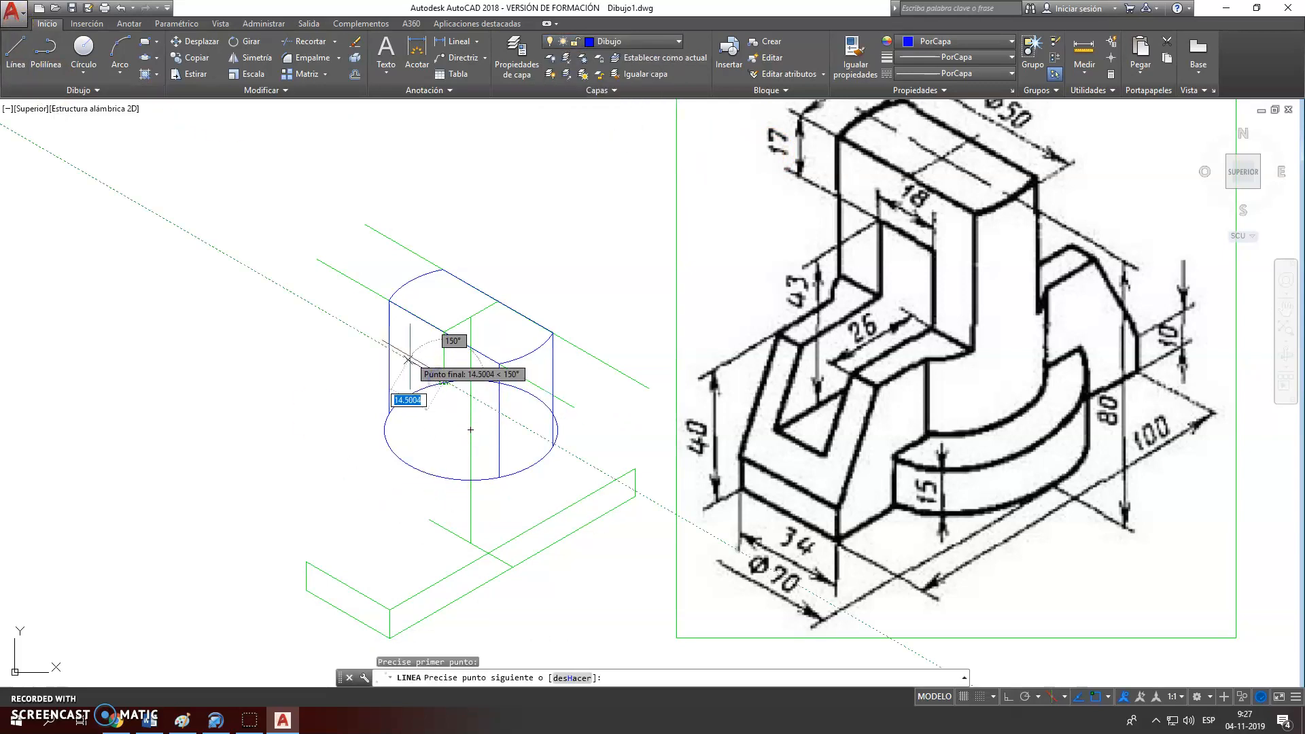
{"action": "type", "text": "9"}
{"action": "key", "text": "Return"}
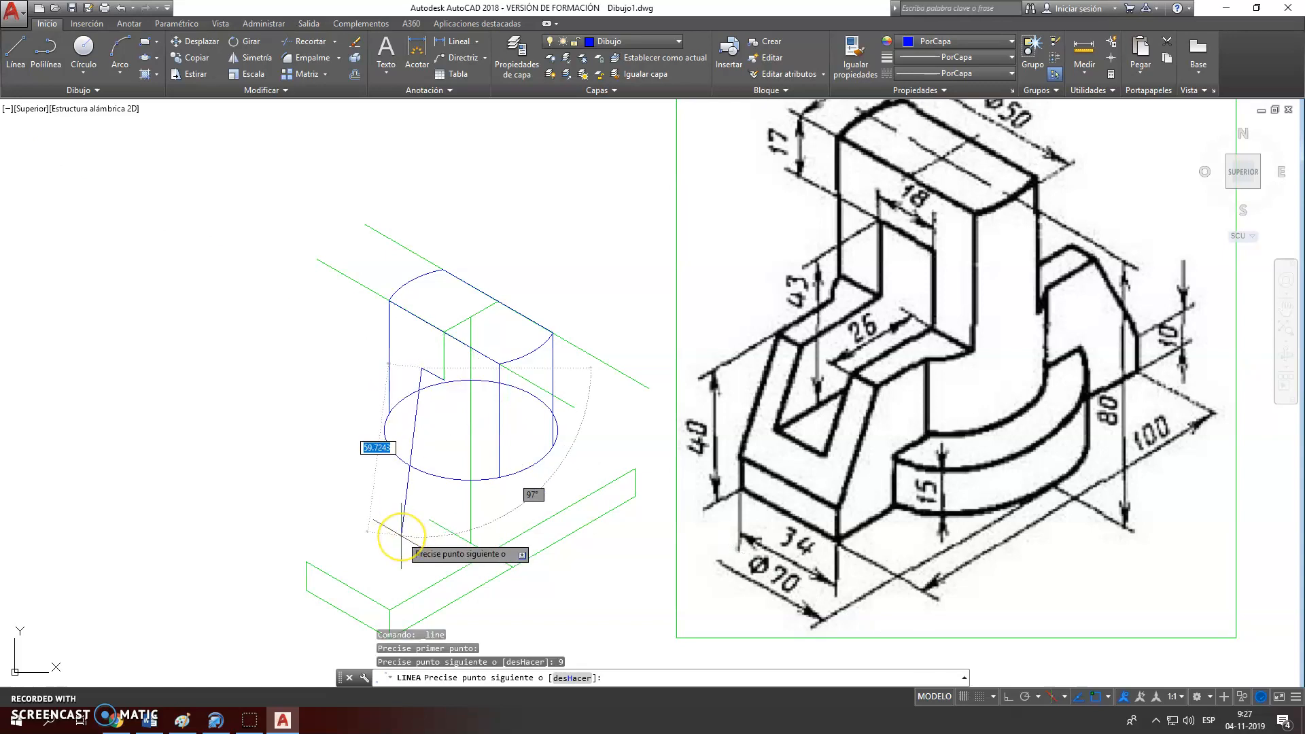
{"action": "key", "text": "ctrl+z"}
{"action": "key", "text": "ctrl+z"}
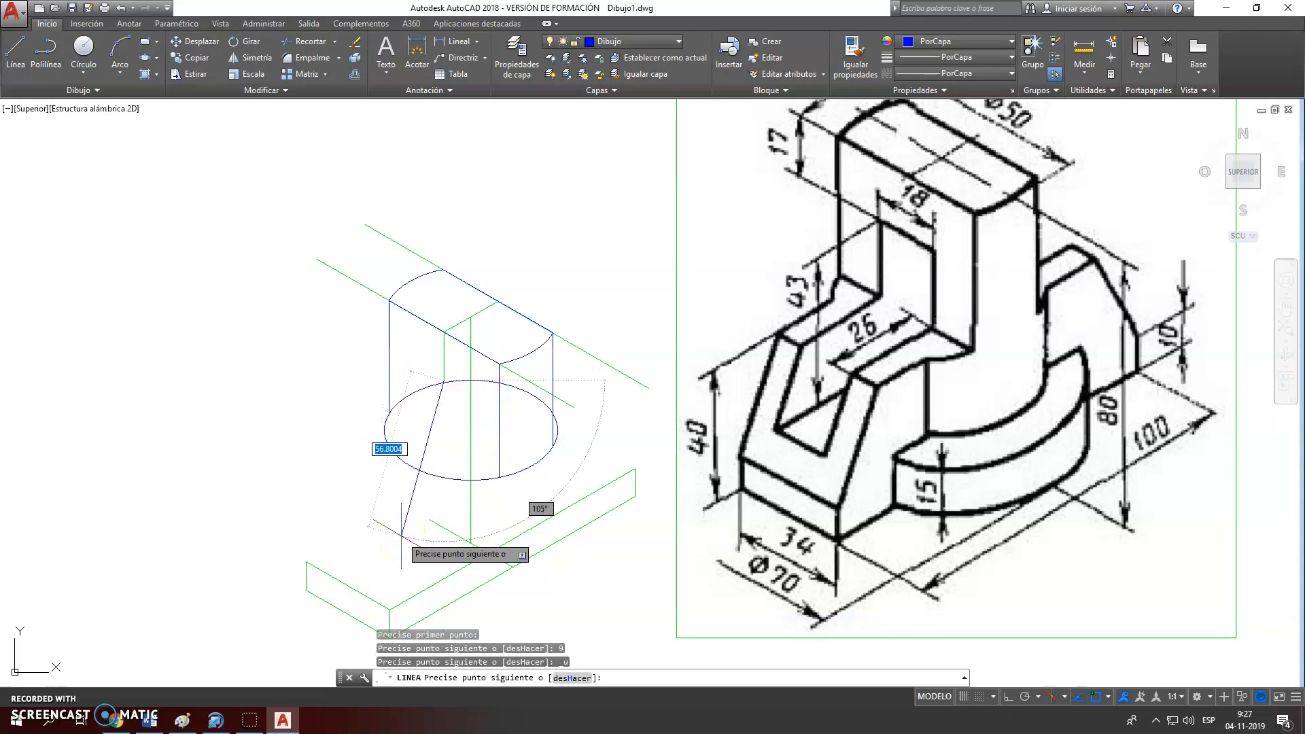
{"action": "key", "text": "Escape"}
With ortho on, draw the slot's upper edge 9 units up-left from the 17-unit guide's lower end, and its side edge 43 units down
{"action": "left_click", "coordinate": [1009, 696]}
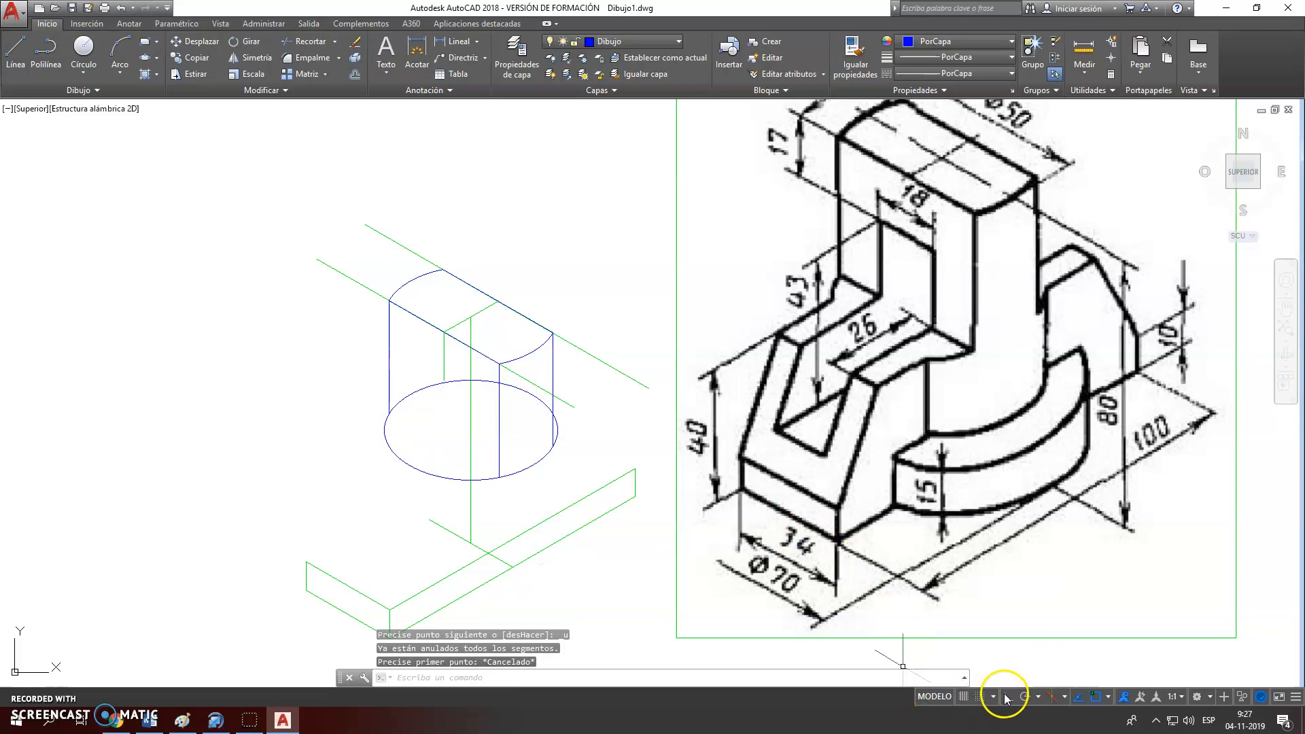
{"action": "left_click", "coordinate": [14, 51]}
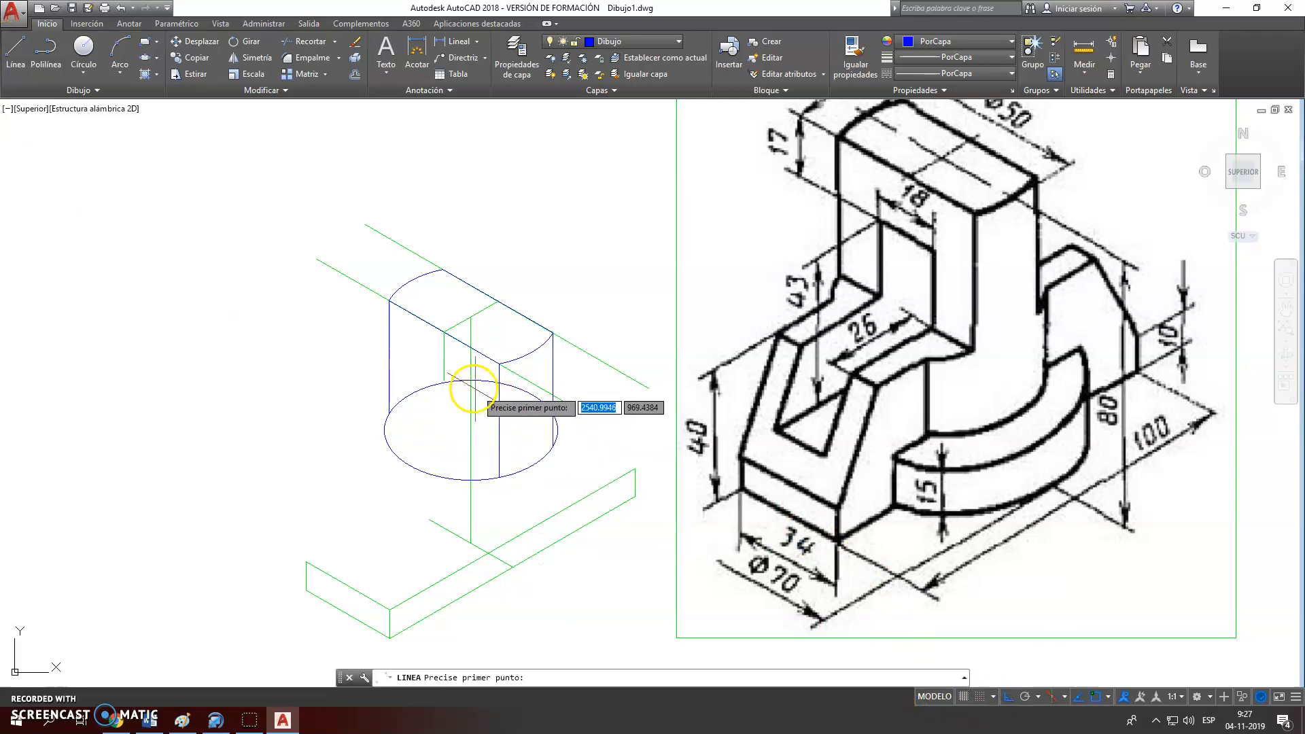
{"action": "left_click", "coordinate": [446, 379]}
{"action": "scroll", "coordinate": [446, 374], "scroll_direction": "up", "scroll_amount": 4}
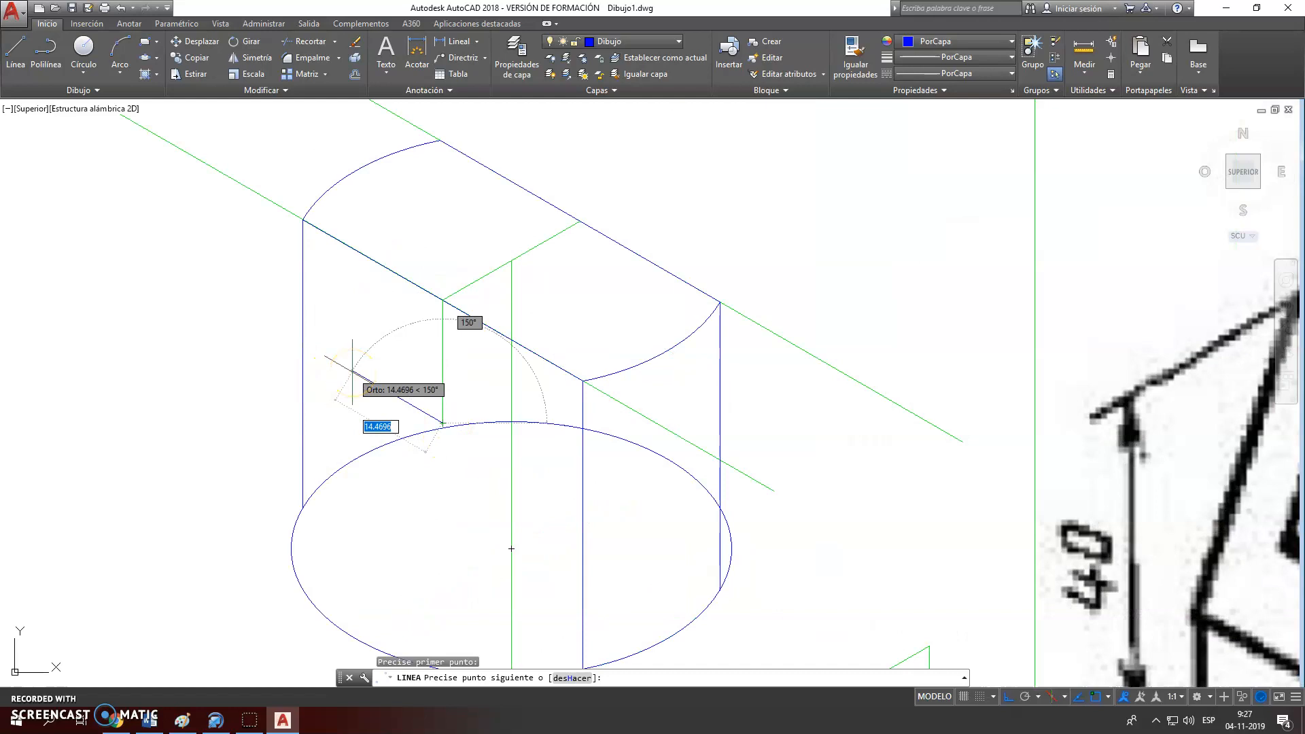
{"action": "type", "text": "9"}
{"action": "key", "text": "Return"}
{"action": "scroll", "coordinate": [351, 368], "scroll_direction": "down", "scroll_amount": 3}
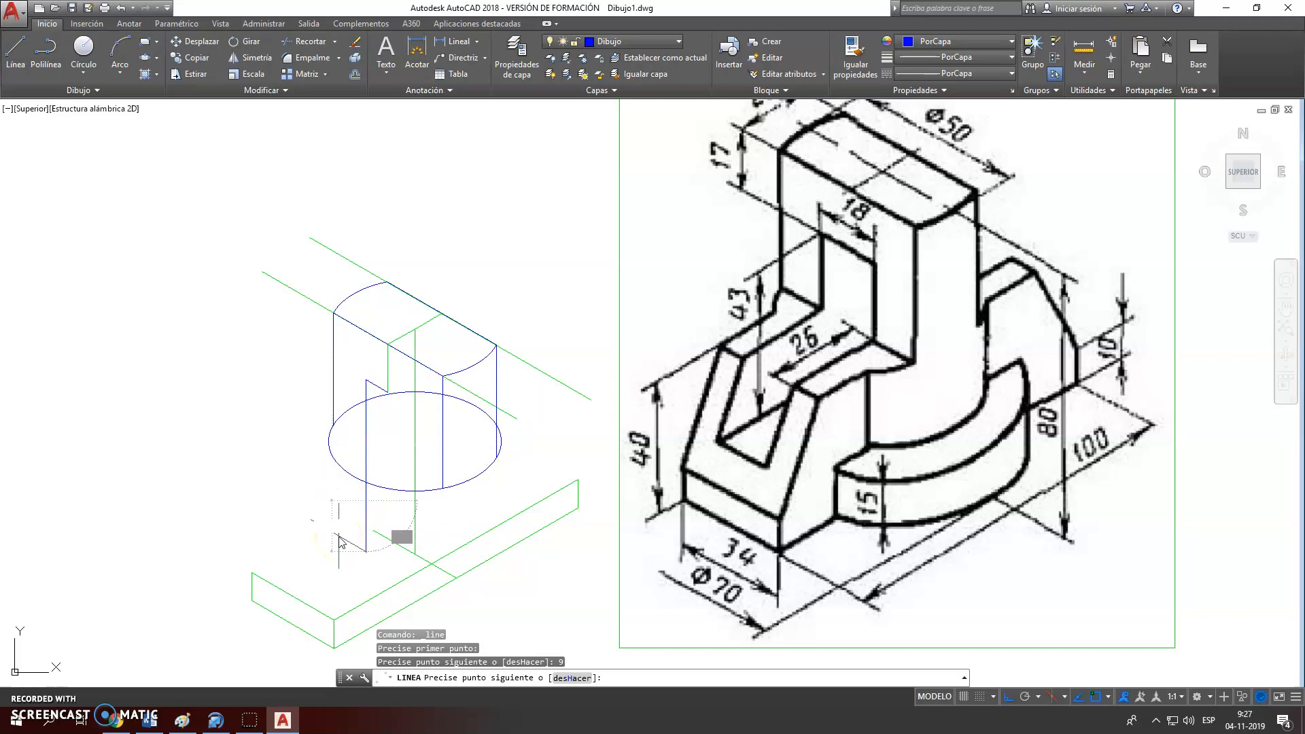
{"action": "key", "text": "Return"}
Draw the other half of the slot outline from the guide's lower end, 9 units down-right and 43 units straight down
{"action": "key", "text": "Return"}
{"action": "left_click", "coordinate": [388, 392]}
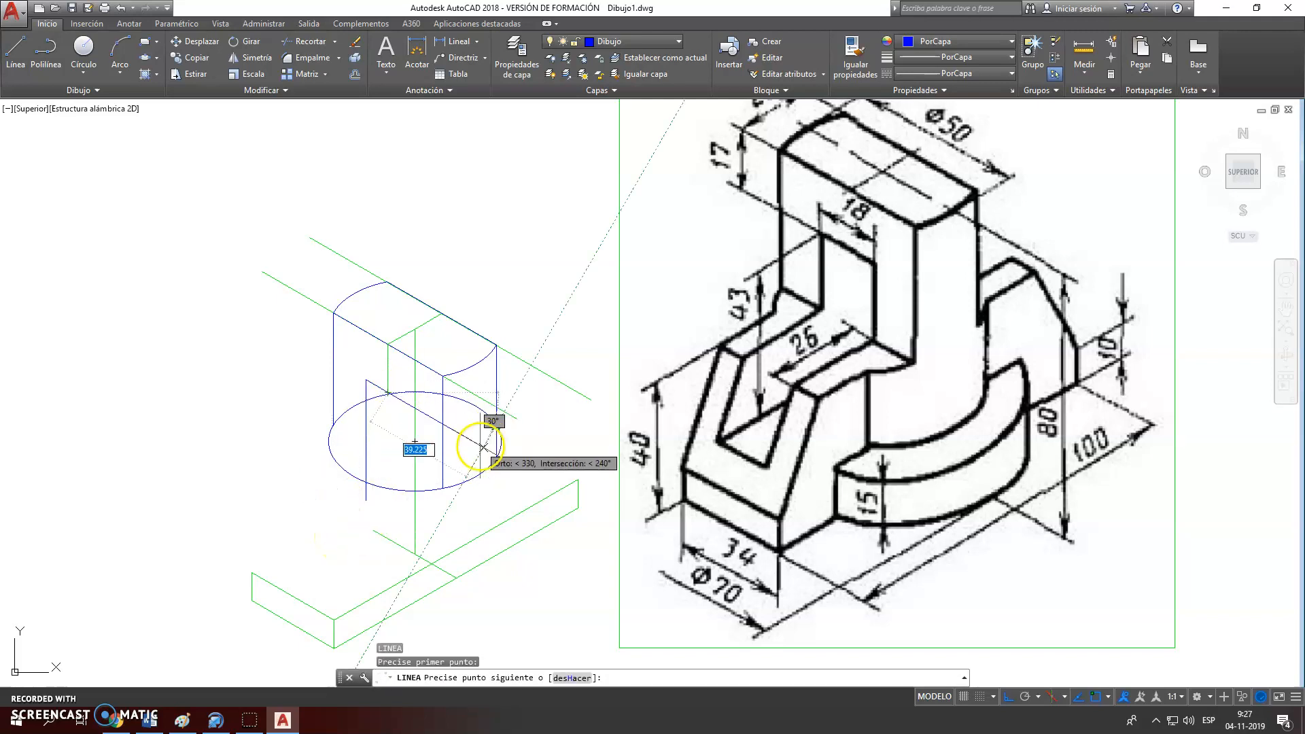
{"action": "key", "text": "Return"}
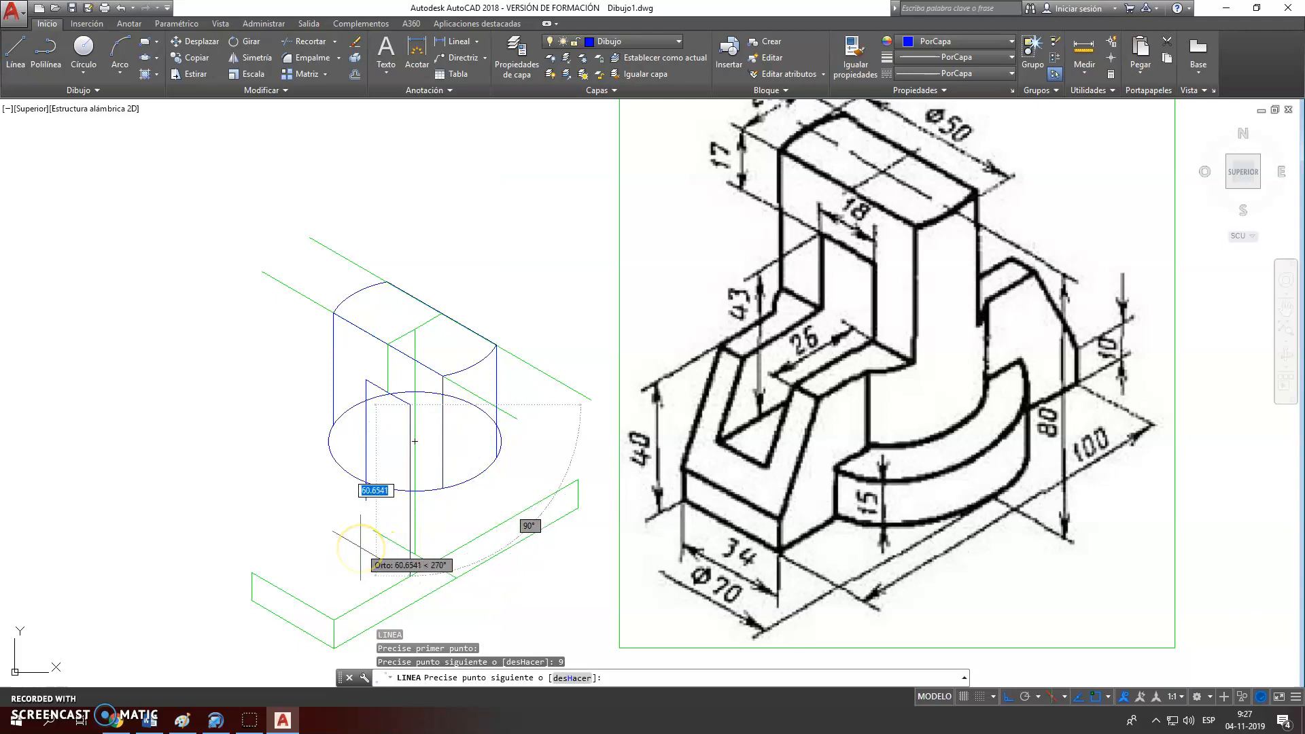
{"action": "key", "text": "Return"}
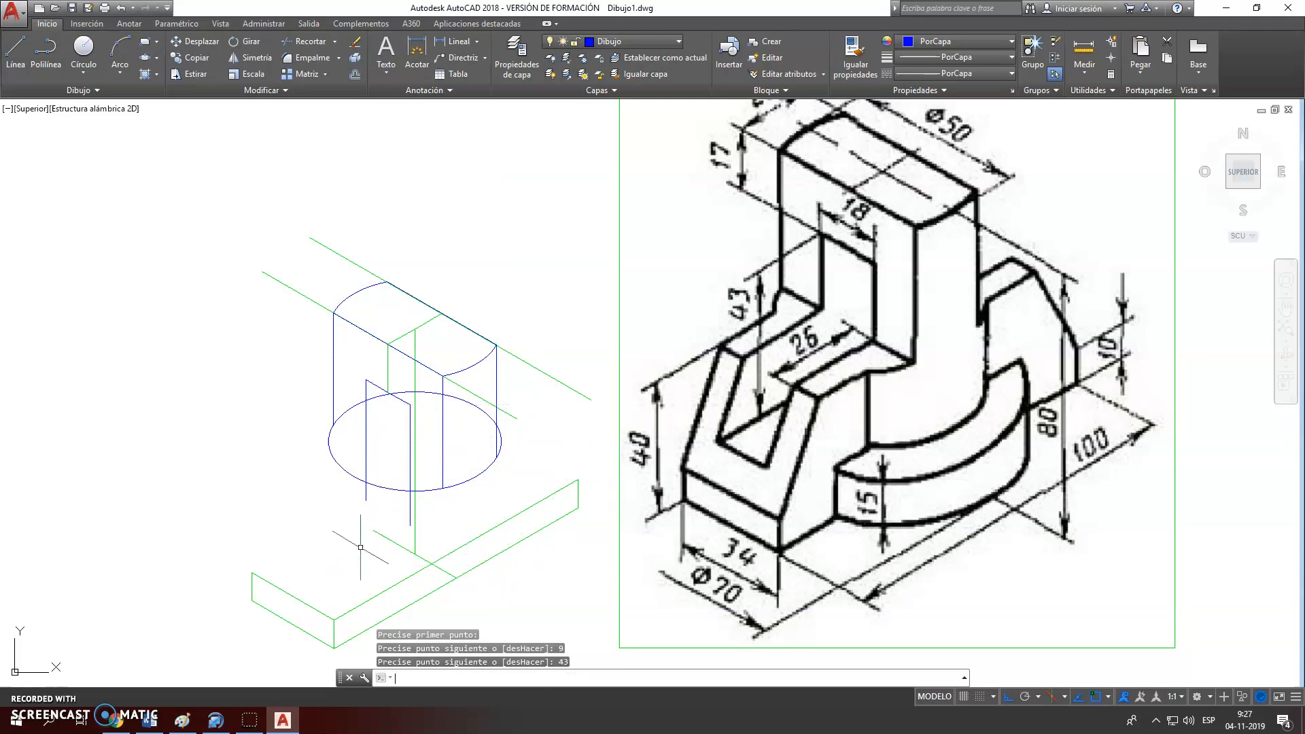
{"action": "key", "text": "Return"}
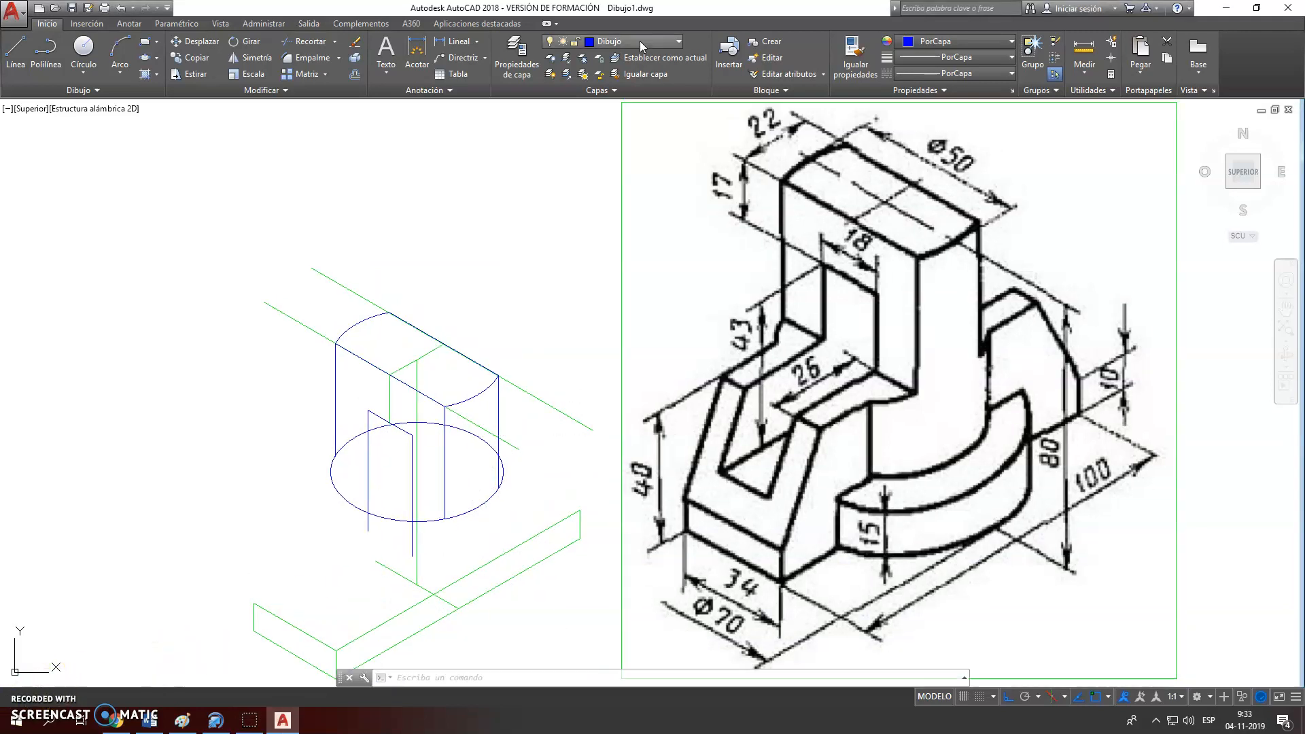
On layer Auxiliar in the right isoplane, draw guides from the base's lower-edge midpoint: 40 units up, then 37 units down-left
{"action": "left_click", "coordinate": [639, 41]}
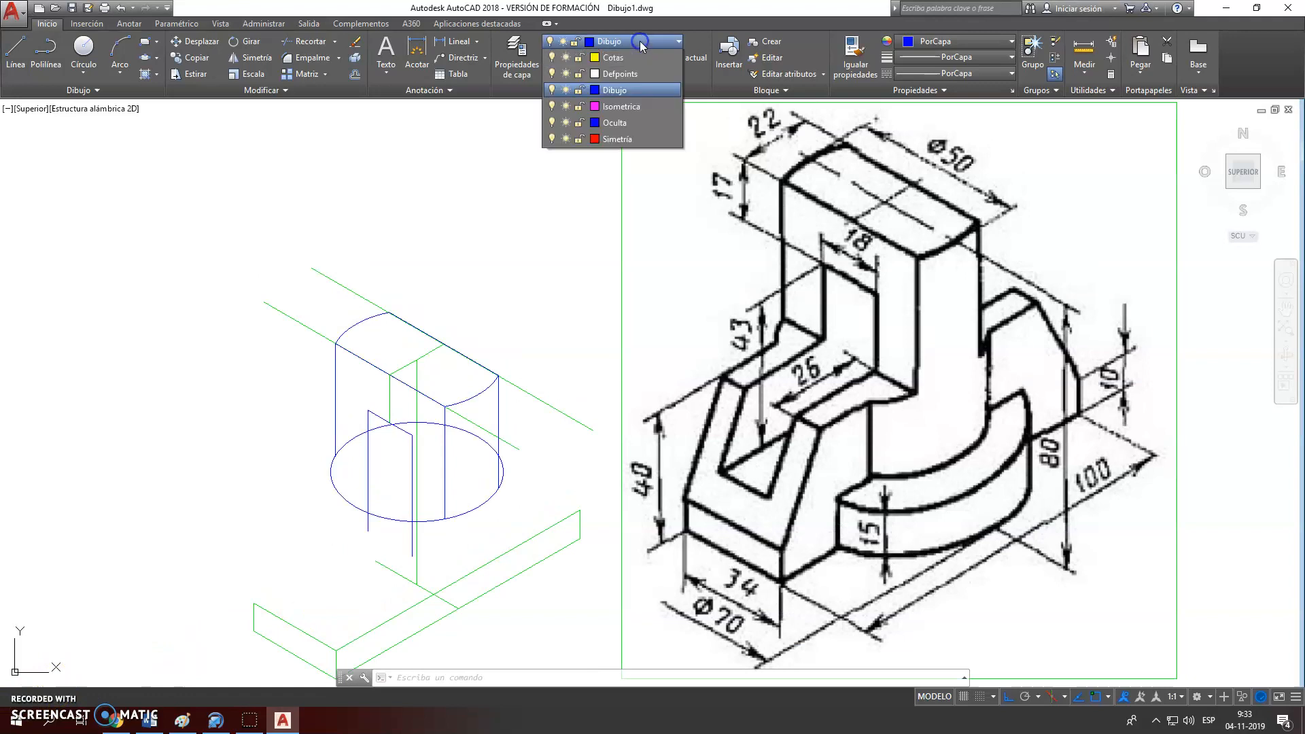
{"action": "left_click", "coordinate": [621, 90]}
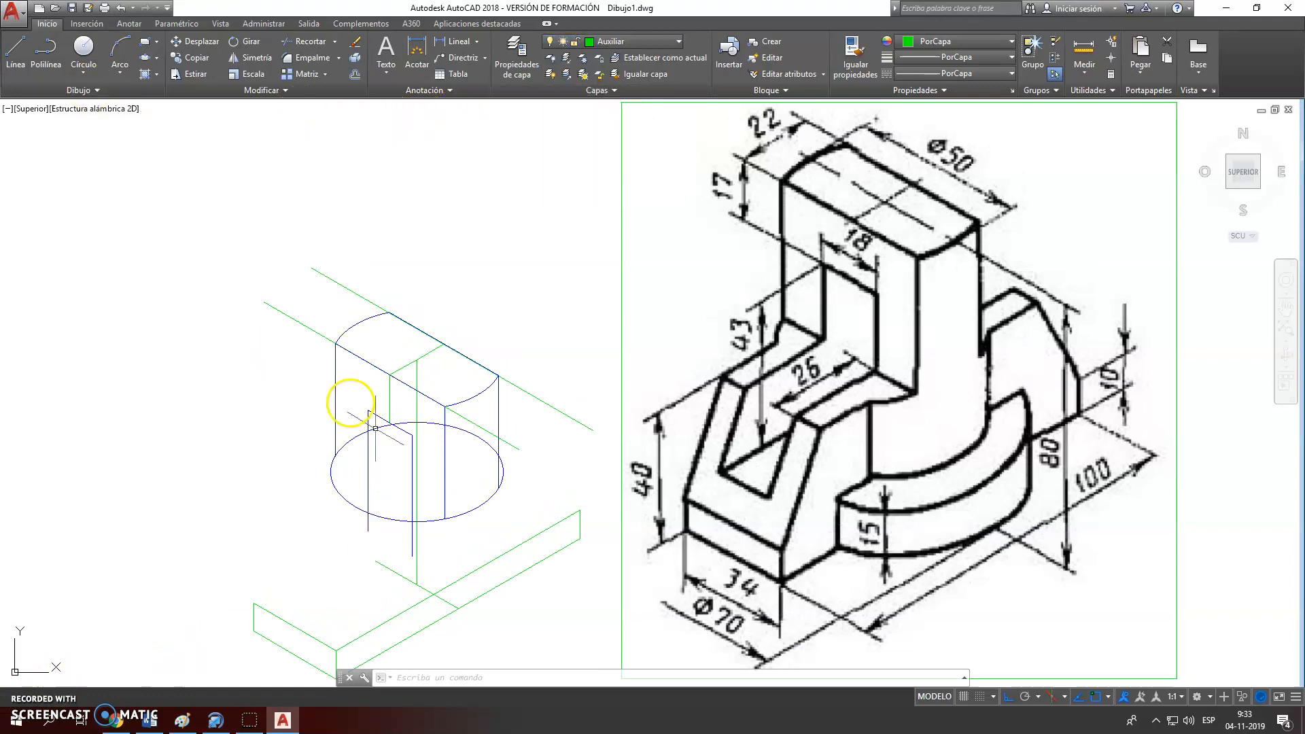
{"action": "key", "text": "F5"}
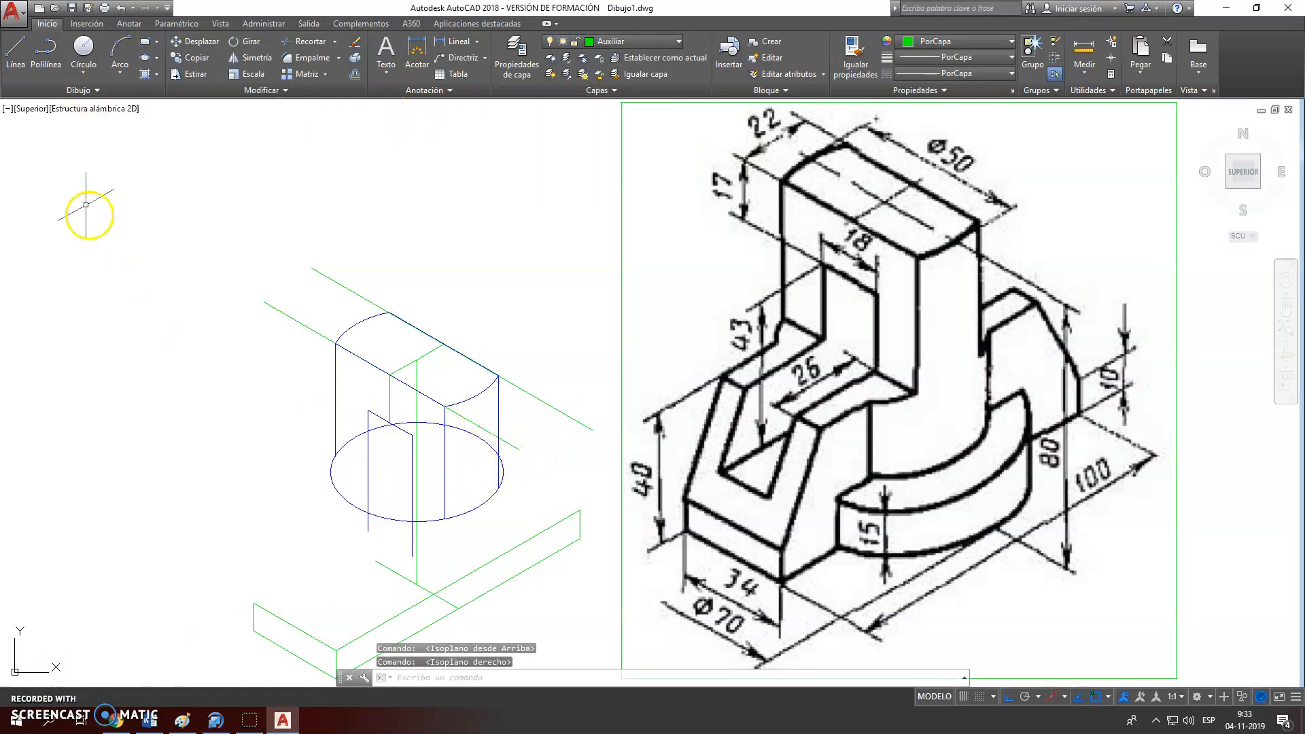
{"action": "left_click", "coordinate": [30, 59]}
{"action": "scroll", "coordinate": [453, 431], "scroll_direction": "up", "scroll_amount": 5}
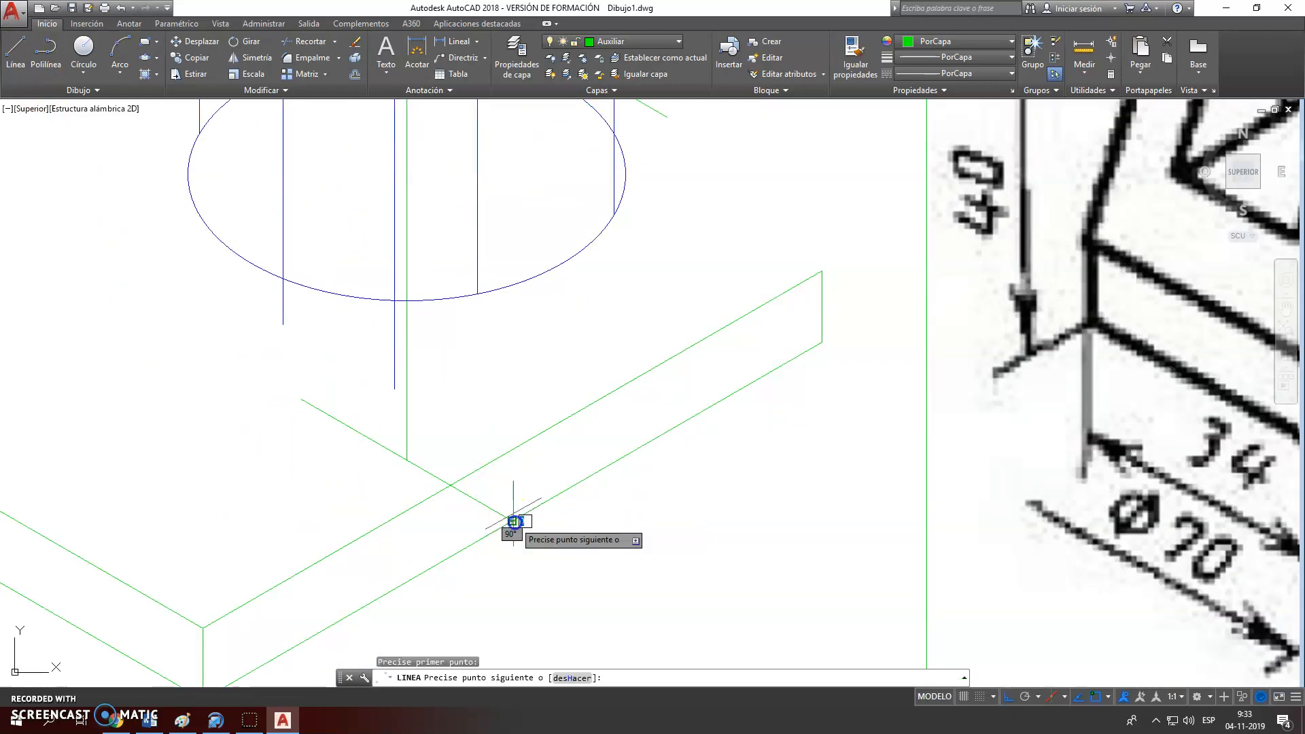
{"action": "left_click", "coordinate": [512, 521]}
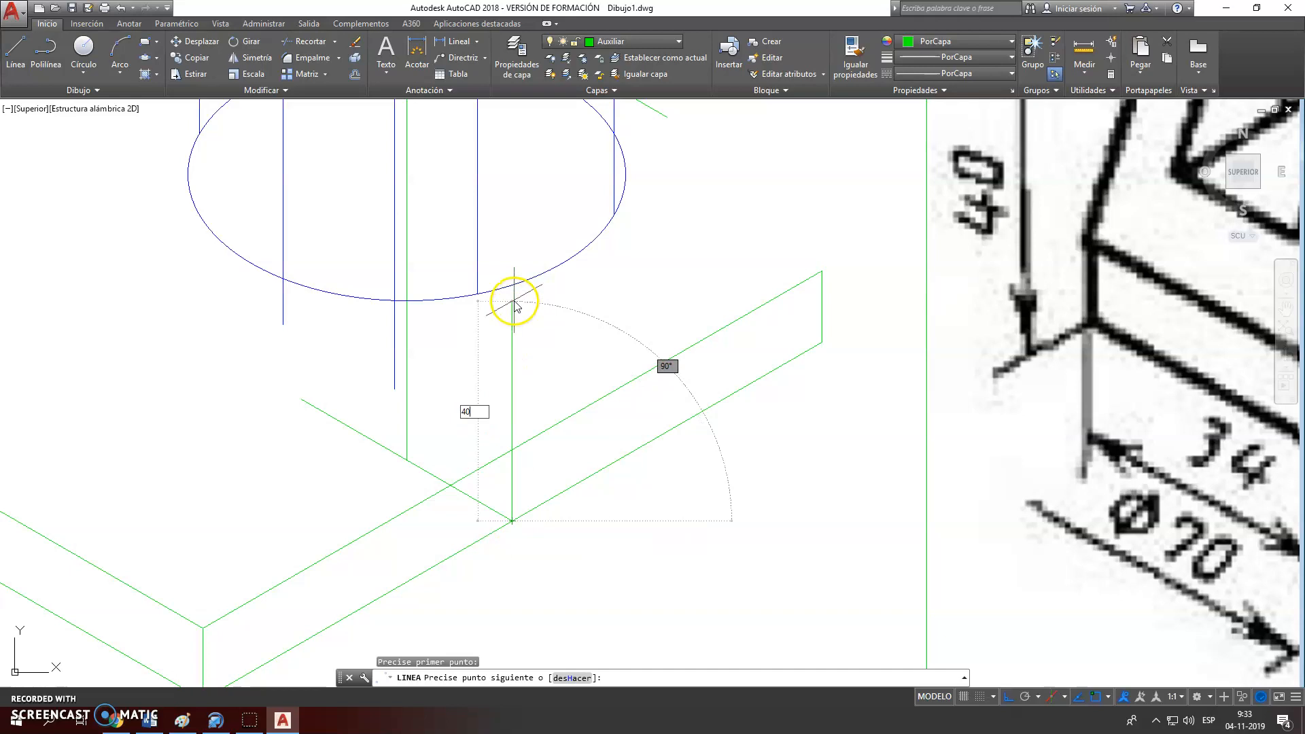
{"action": "key", "text": "Return"}
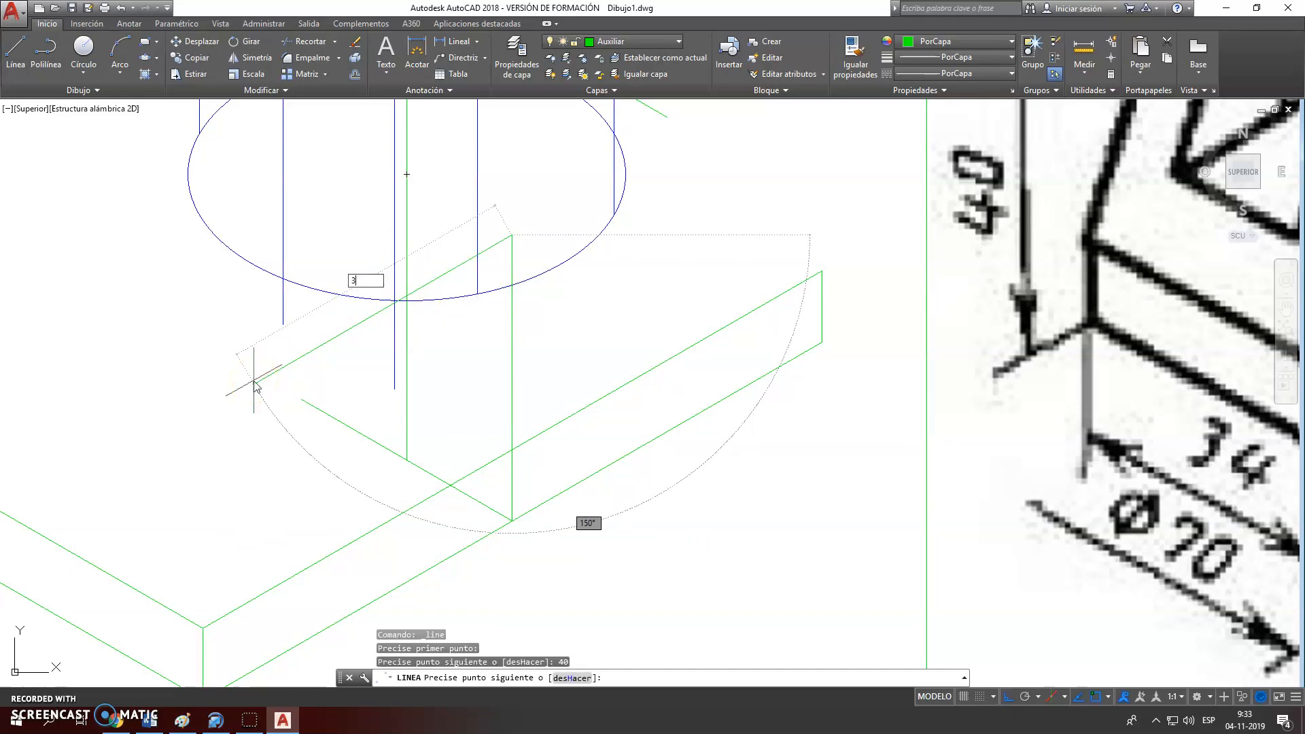
{"action": "type", "text": "37"}
{"action": "key", "text": "Return"}
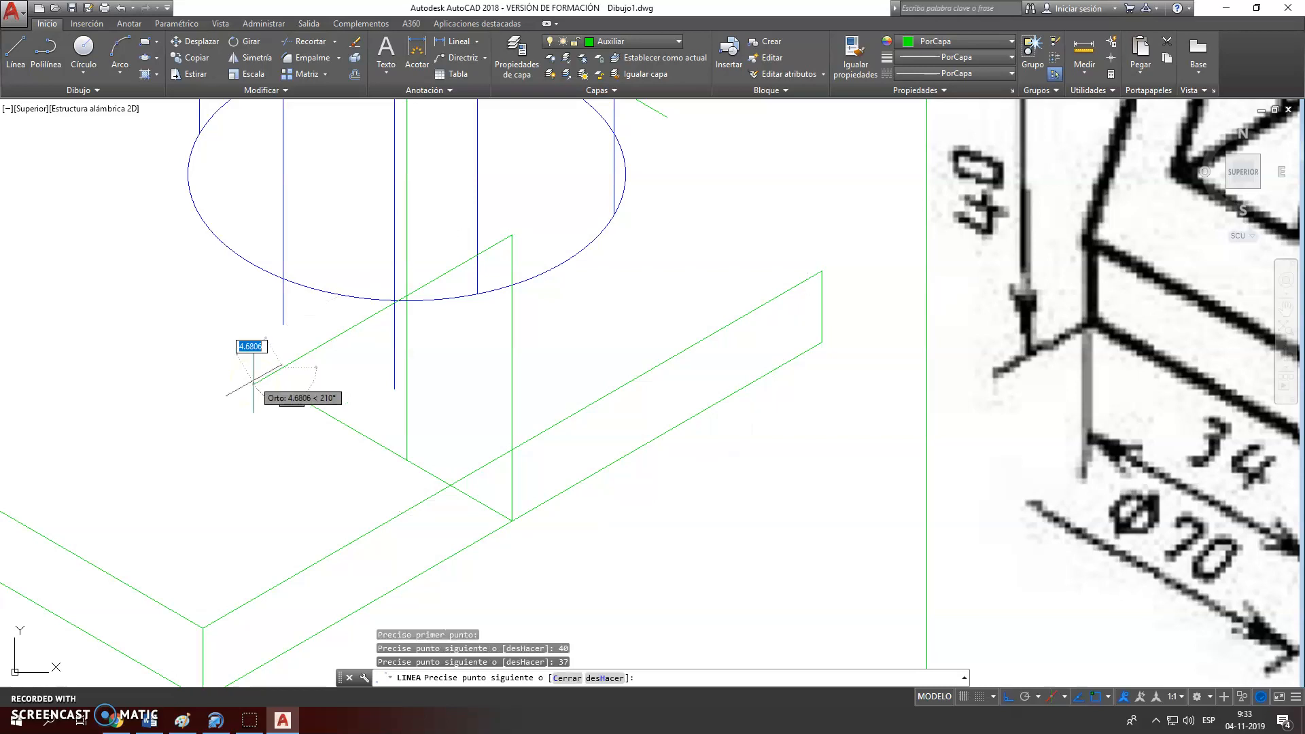
{"action": "scroll", "coordinate": [280, 409], "scroll_direction": "down", "scroll_amount": 2}
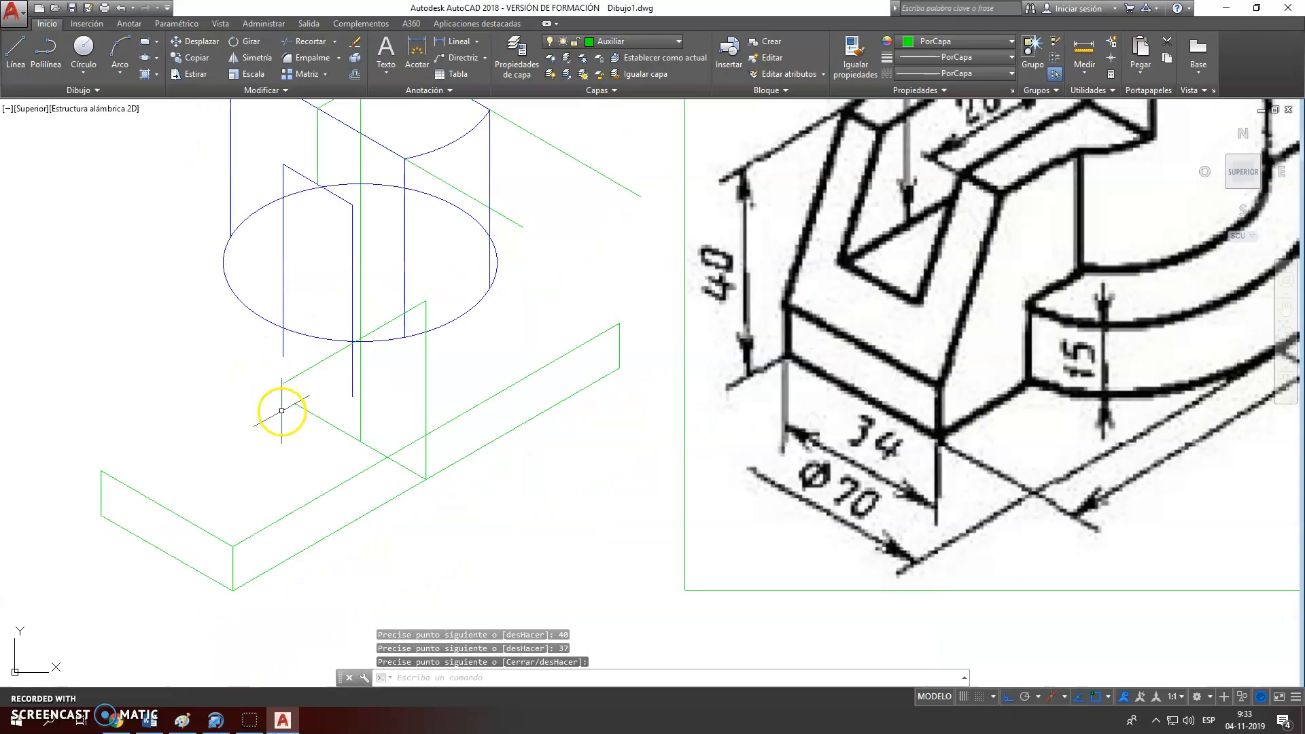
On layer Dibujo, draw the base's sloping edge from the front corner's upper endpoint to the free end of the 37-unit guide
{"action": "left_click", "coordinate": [601, 51]}
{"action": "left_click", "coordinate": [615, 165]}
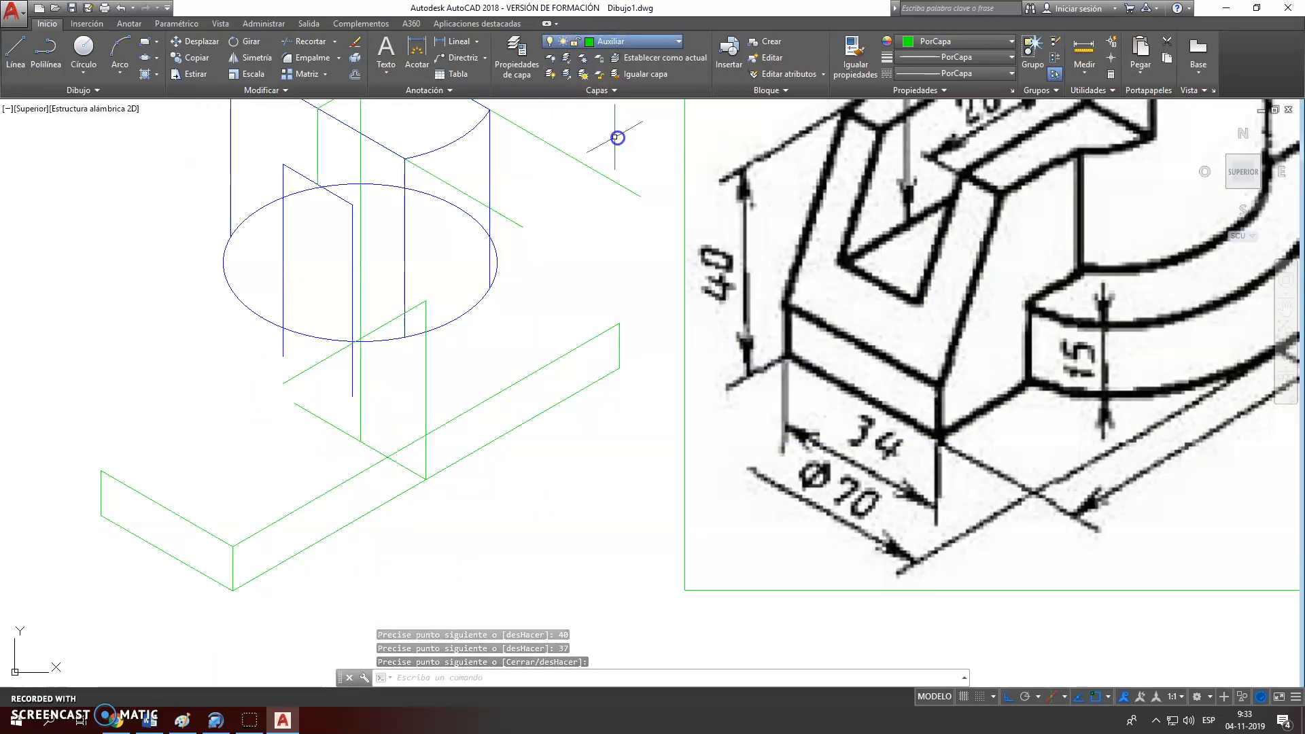
{"action": "left_click", "coordinate": [15, 51]}
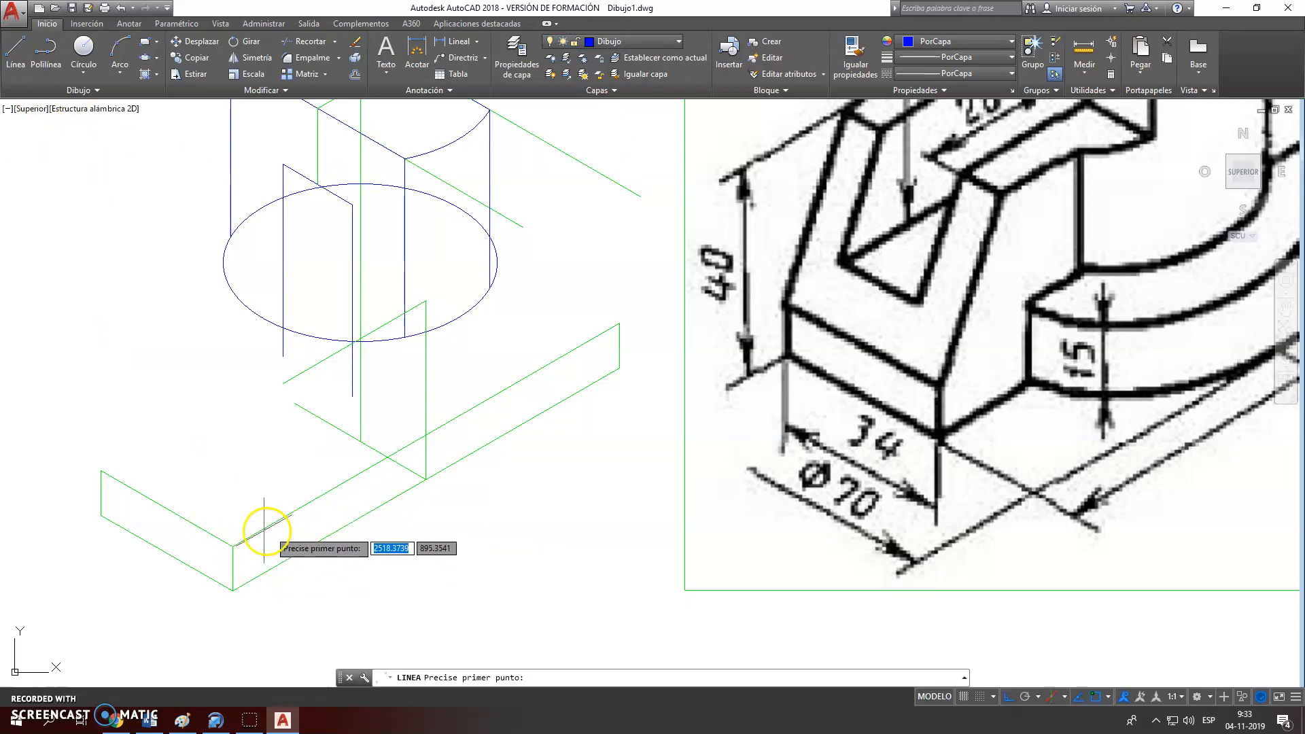
{"action": "left_click", "coordinate": [233, 545]}
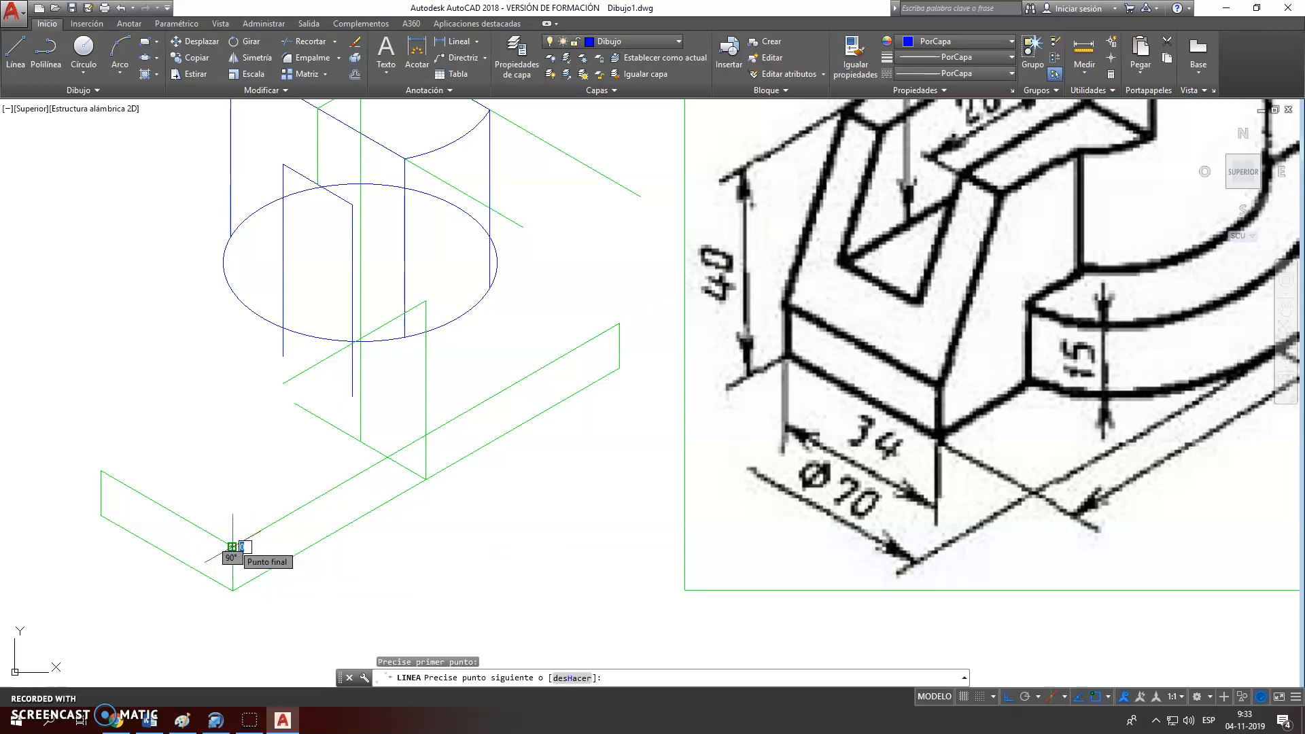
{"action": "left_click", "coordinate": [280, 389]}
{"action": "right_click", "coordinate": [269, 374]}
{"action": "left_click", "coordinate": [304, 401]}
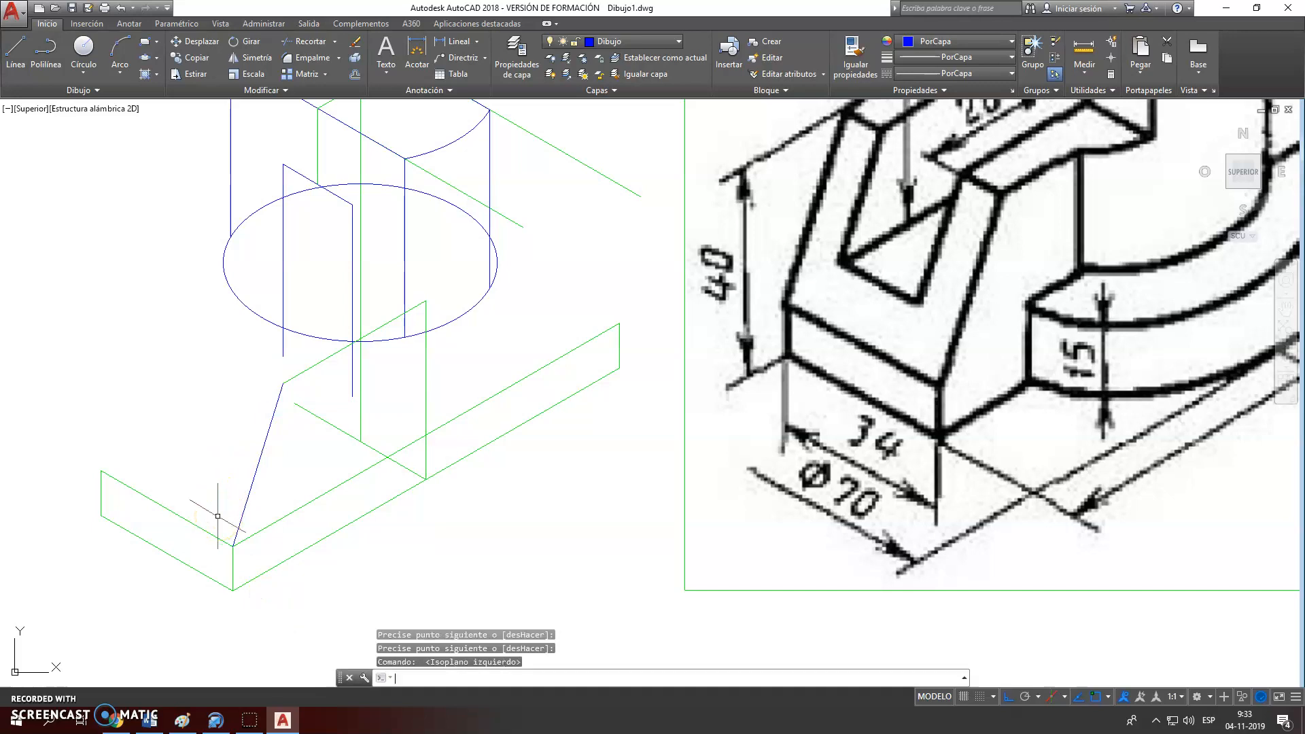
Trace the closed outline of the base's low front face over its auxiliary lines
{"action": "left_click", "coordinate": [17, 51]}
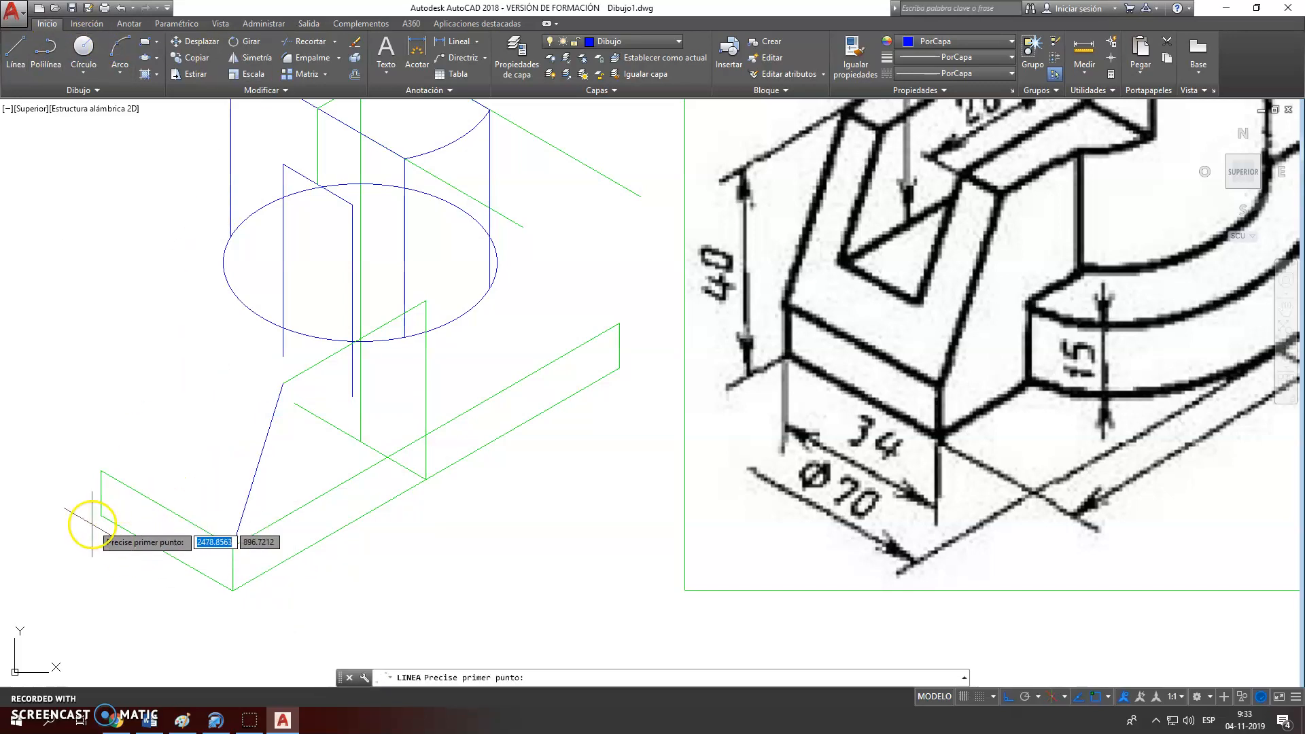
{"action": "left_click", "coordinate": [101, 471]}
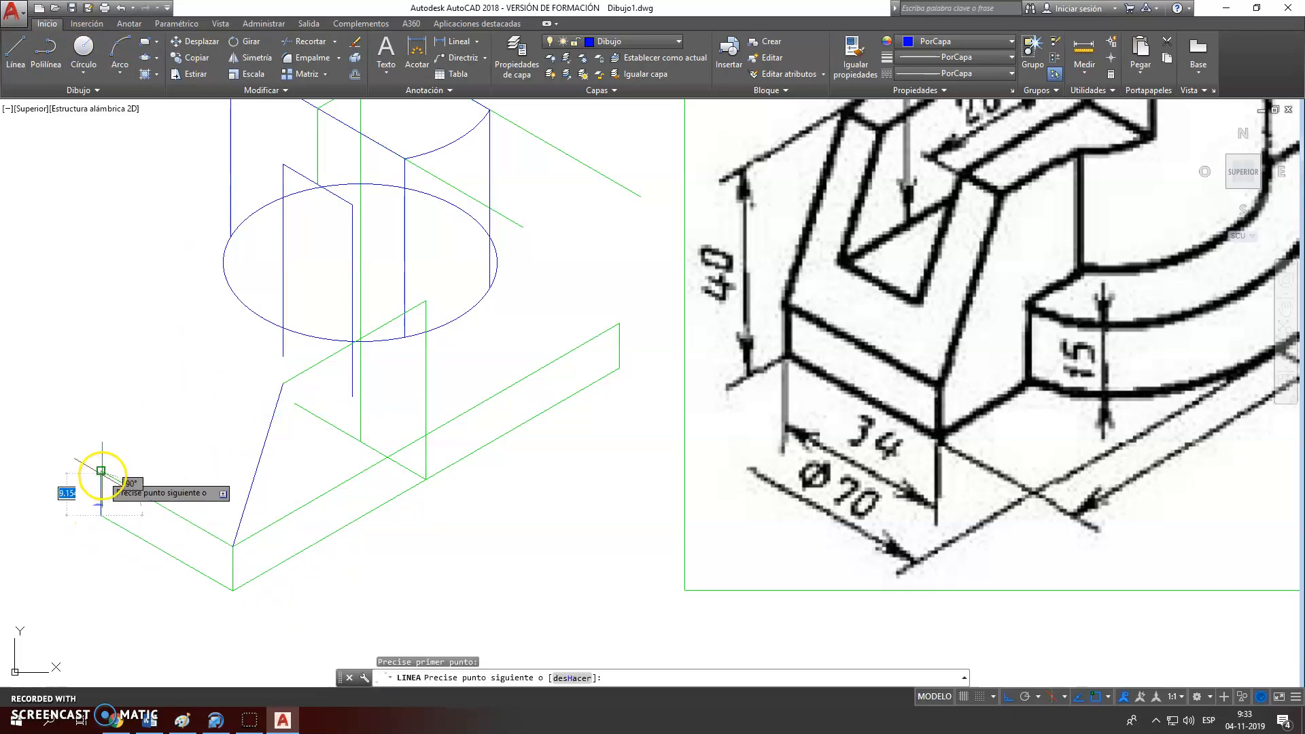
{"action": "left_click", "coordinate": [233, 546]}
{"action": "left_click", "coordinate": [233, 591]}
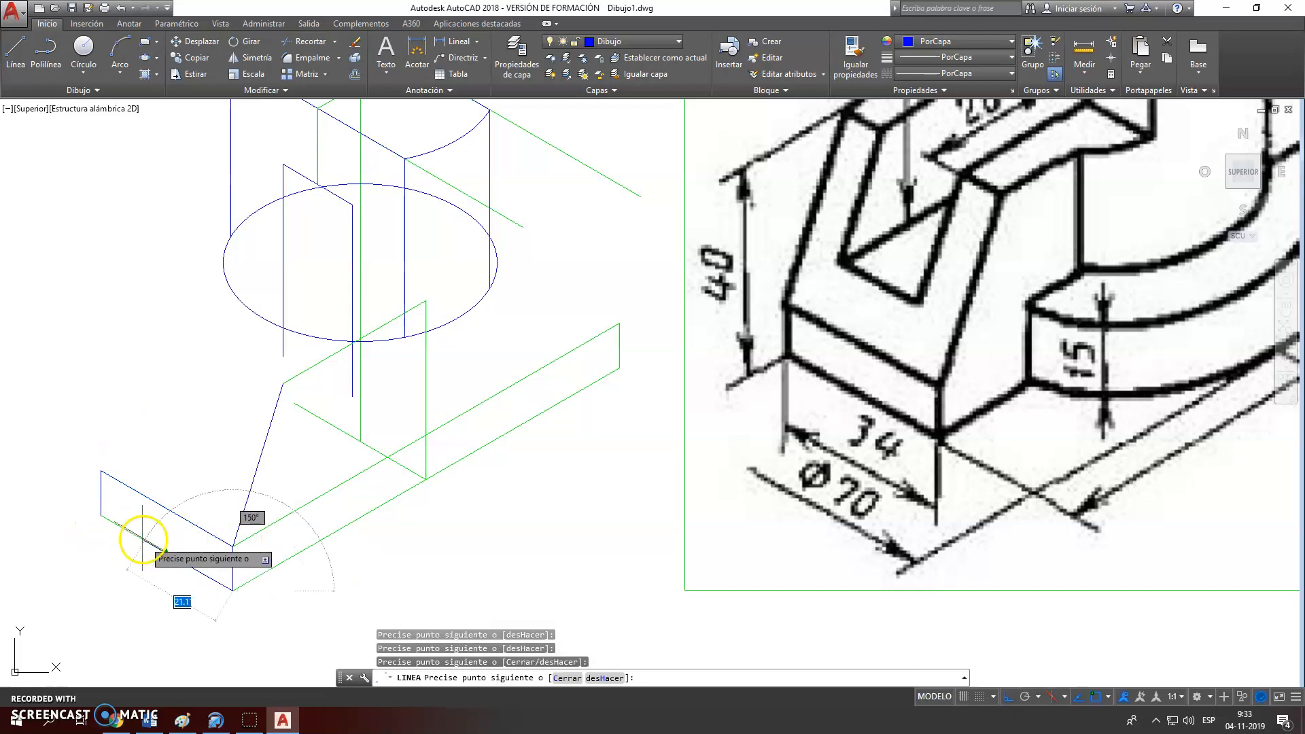
{"action": "left_click", "coordinate": [101, 515]}
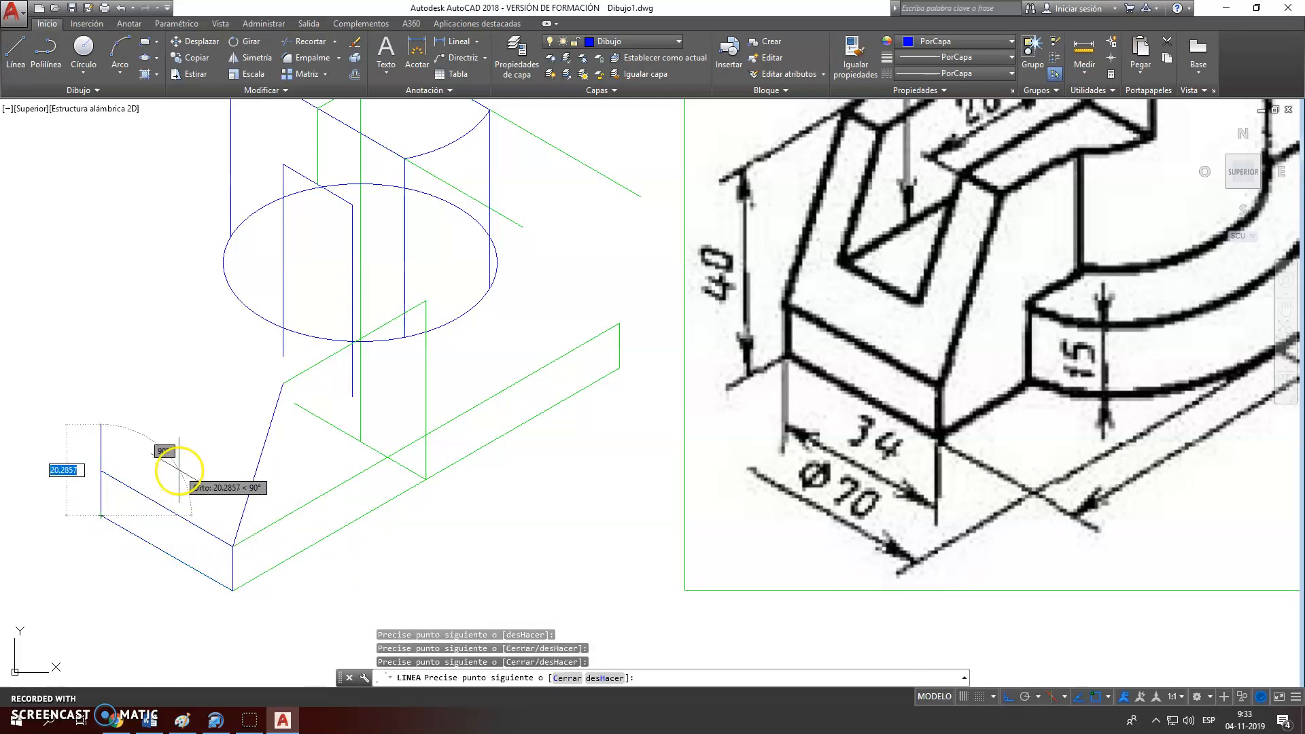
{"action": "left_click", "coordinate": [179, 471]}
{"action": "key", "text": "Return"}
{"action": "scroll", "coordinate": [371, 395], "scroll_direction": "up", "scroll_amount": 2}
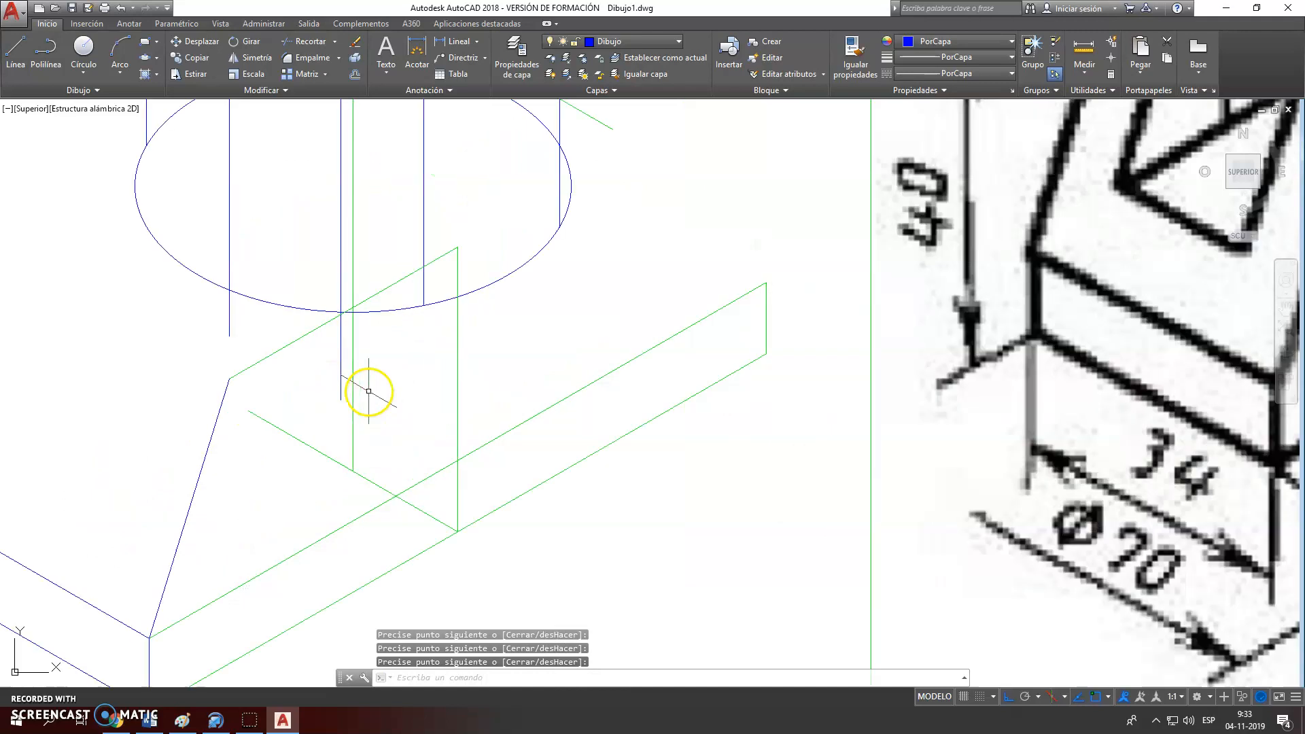
{"action": "left_click", "coordinate": [383, 292]}
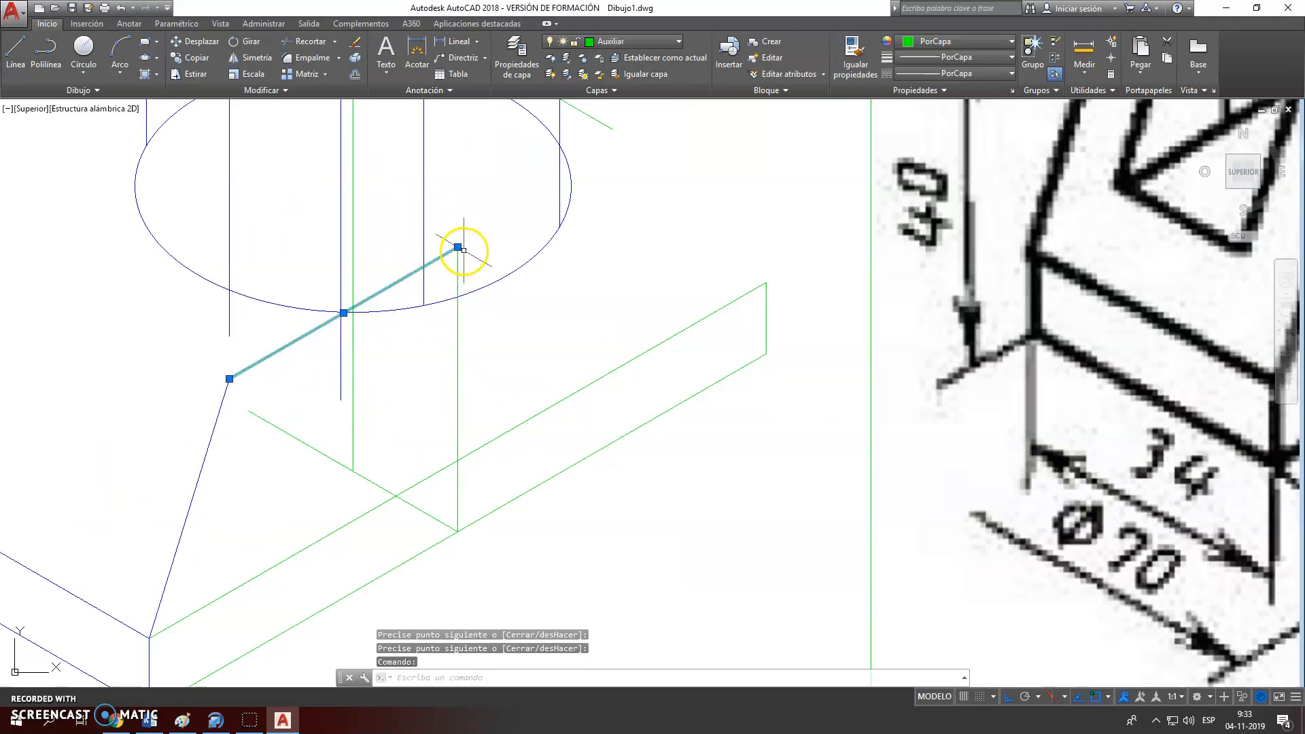
{"action": "mouse_move", "coordinate": [458, 247]}
{"action": "key", "text": "Escape"}
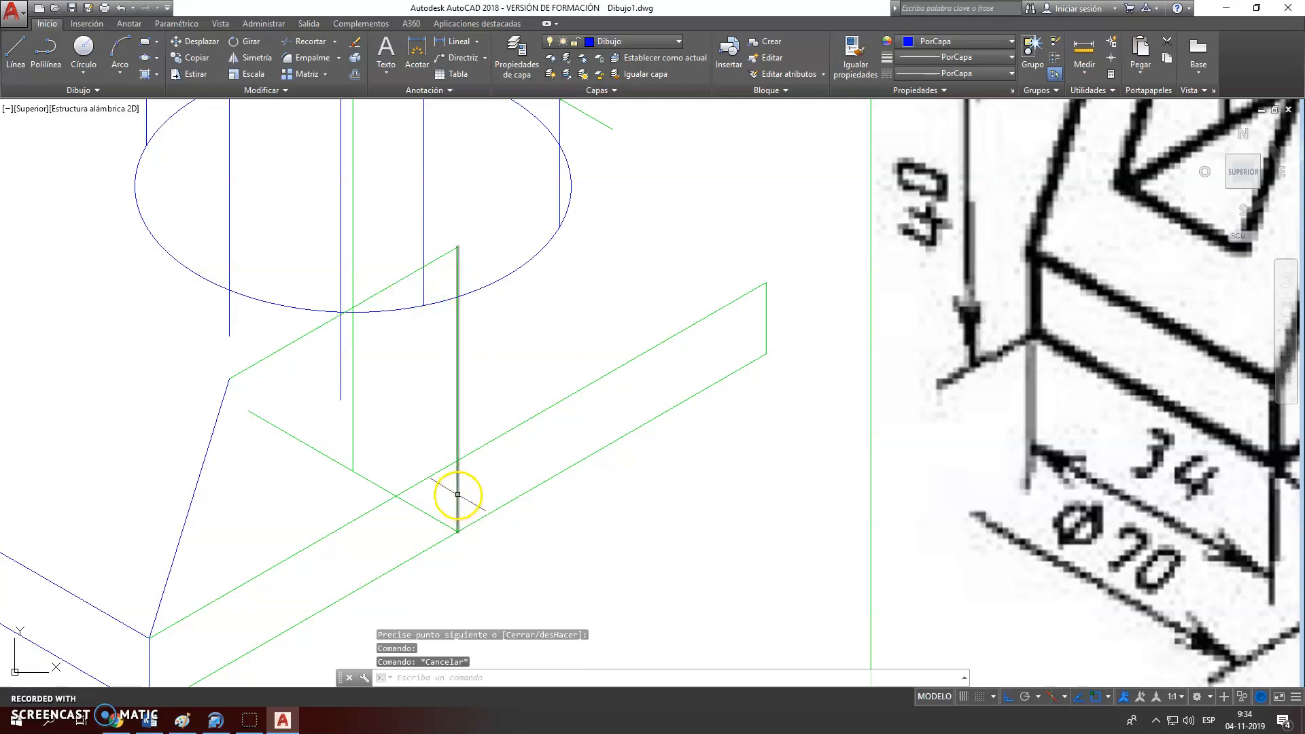
{"action": "left_click", "coordinate": [458, 494]}
{"action": "key", "text": "Escape"}
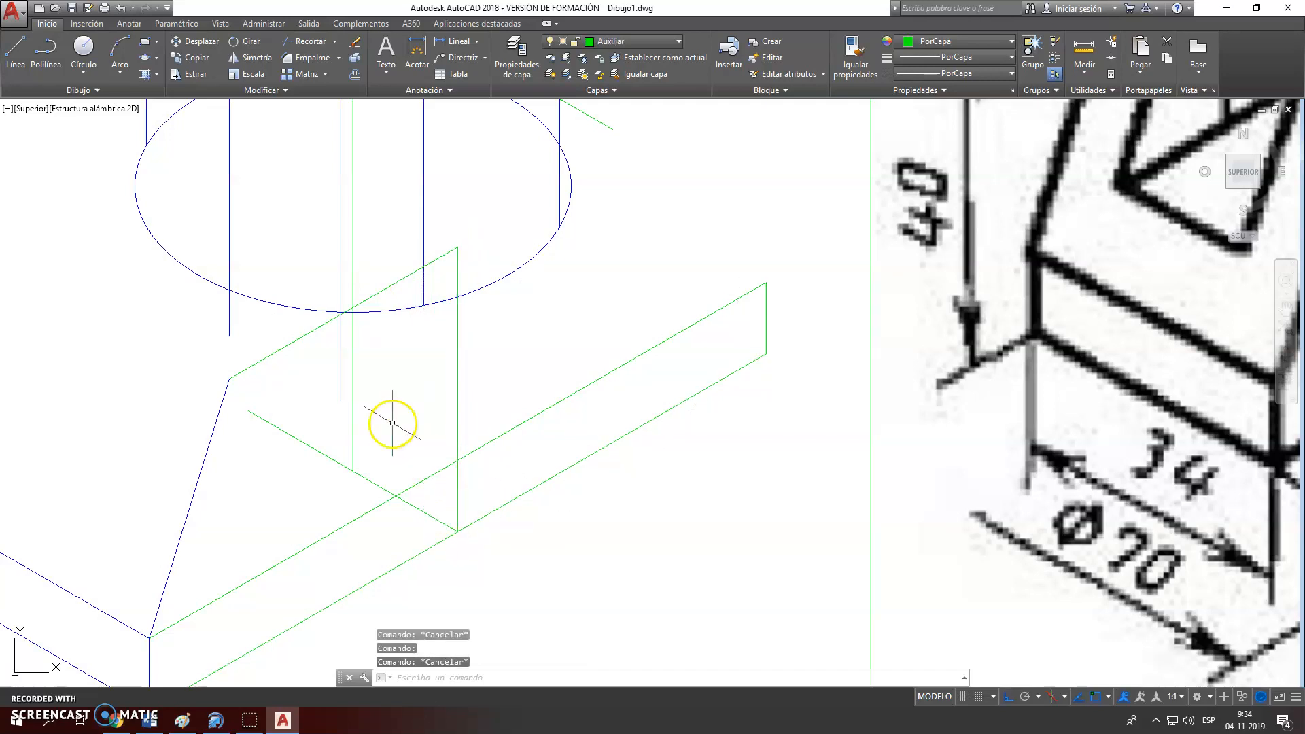
{"action": "scroll", "coordinate": [321, 370], "scroll_direction": "down", "scroll_amount": 4}
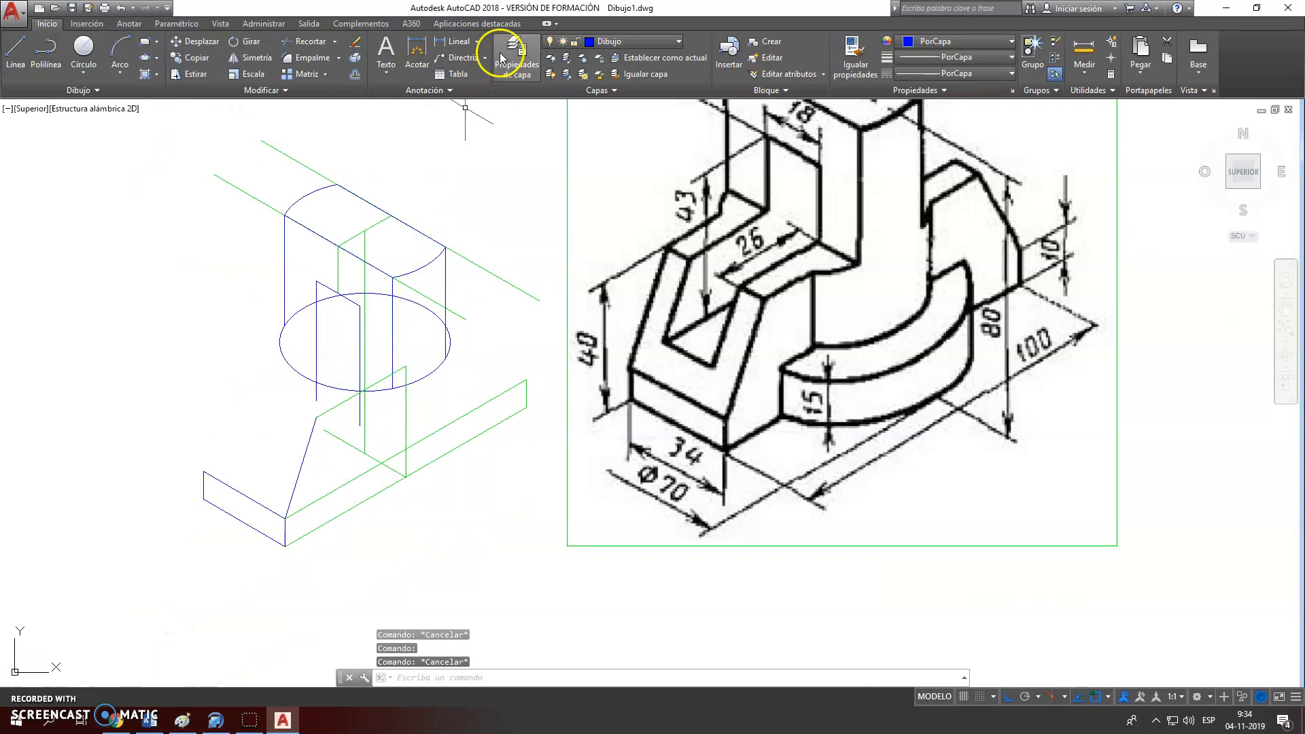
In the right isoplane, draw the base's upper edge from the sloping edge's top along the 37-unit guide to the Ø50 isocircle
{"action": "key", "text": "F5"}
{"action": "key", "text": "F5"}
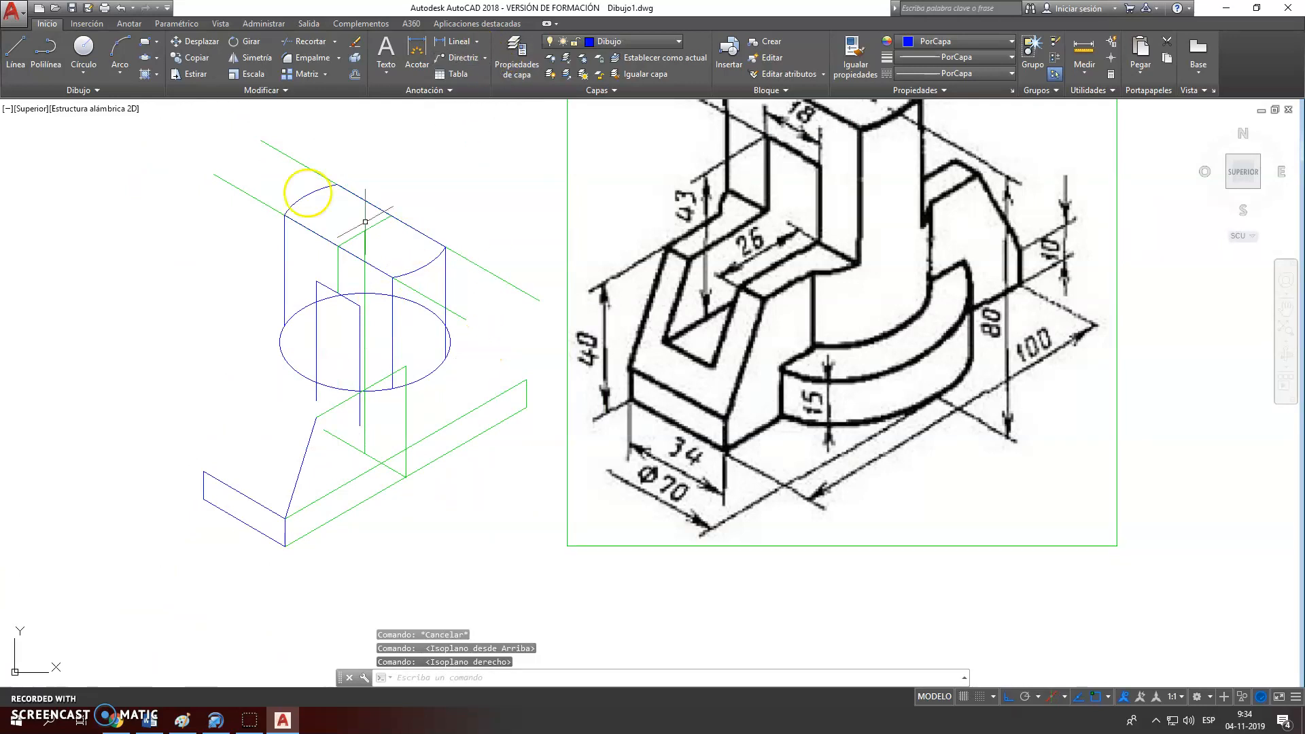
{"action": "left_click", "coordinate": [7, 51]}
{"action": "scroll", "coordinate": [311, 527], "scroll_direction": "up", "scroll_amount": 5}
{"action": "scroll", "coordinate": [307, 355], "scroll_direction": "down", "scroll_amount": 5}
{"action": "scroll", "coordinate": [314, 320], "scroll_direction": "up", "scroll_amount": 6}
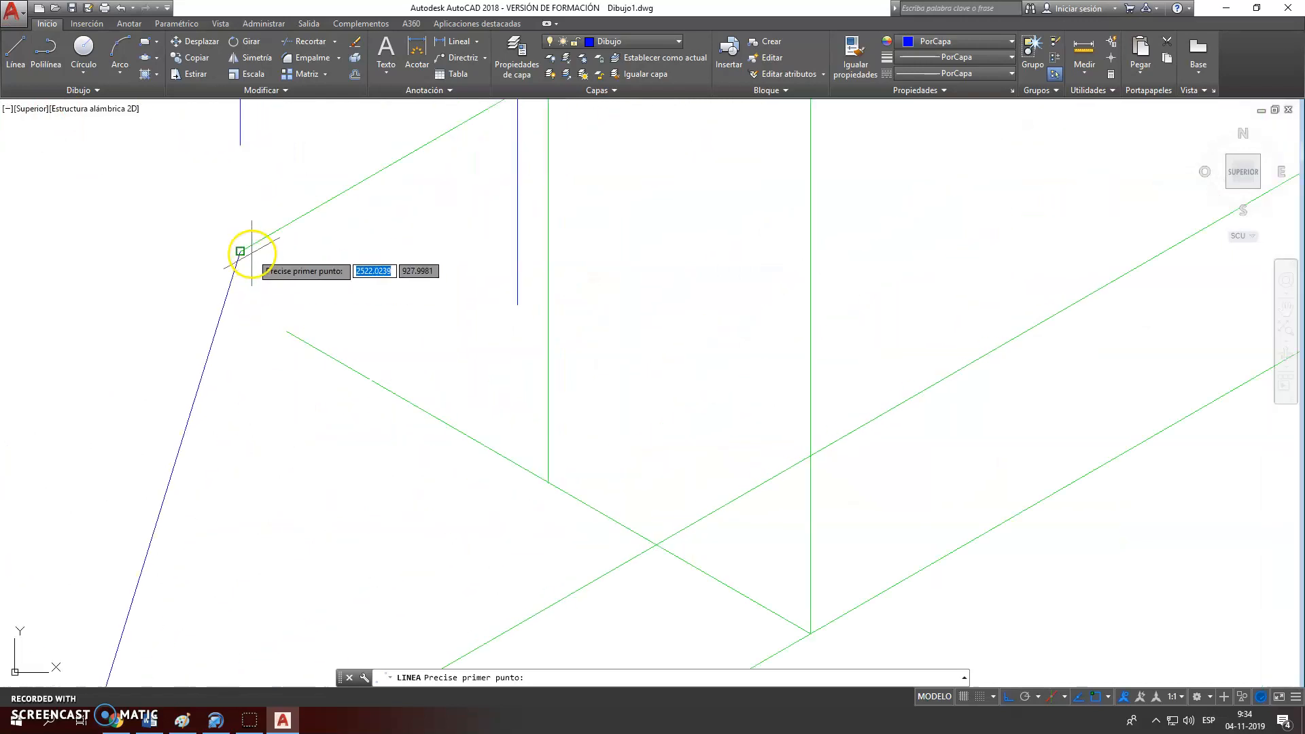
{"action": "left_click", "coordinate": [240, 251]}
{"action": "scroll", "coordinate": [242, 257], "scroll_direction": "down", "scroll_amount": 4}
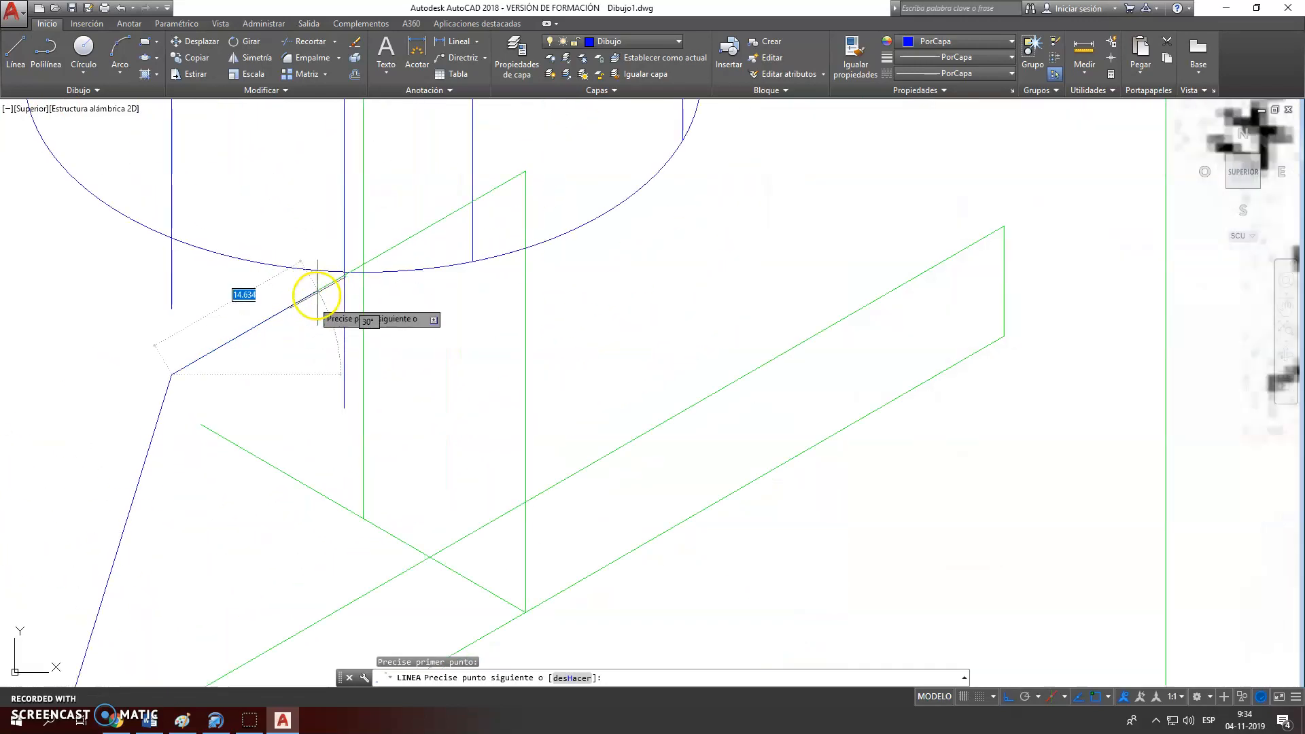
{"action": "scroll", "coordinate": [315, 292], "scroll_direction": "up", "scroll_amount": 5}
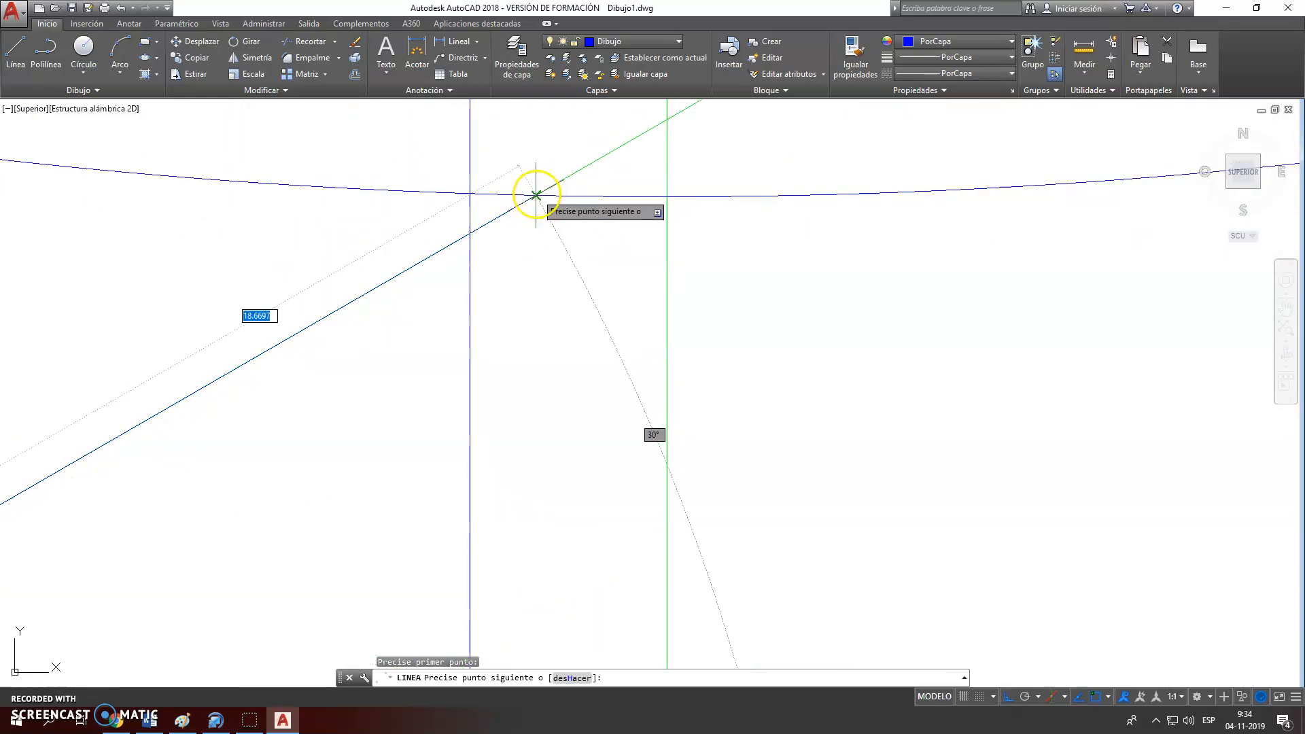
{"action": "left_click", "coordinate": [535, 195]}
{"action": "scroll", "coordinate": [536, 196], "scroll_direction": "down", "scroll_amount": 5}
{"action": "right_click", "coordinate": [527, 273]}
{"action": "left_click", "coordinate": [551, 284]}
{"action": "scroll", "coordinate": [552, 284], "scroll_direction": "down", "scroll_amount": 2}
{"action": "scroll", "coordinate": [552, 284], "scroll_direction": "down", "scroll_amount": 2}
{"action": "key", "text": "Escape"}
Compare the reference picture with the drawing where the base's upper edge meets the rounded body
{"action": "scroll", "coordinate": [574, 312], "scroll_direction": "down", "scroll_amount": 2}
{"action": "middle_click_drag", "start_coordinate": [574, 312], "coordinate": [423, 367]}
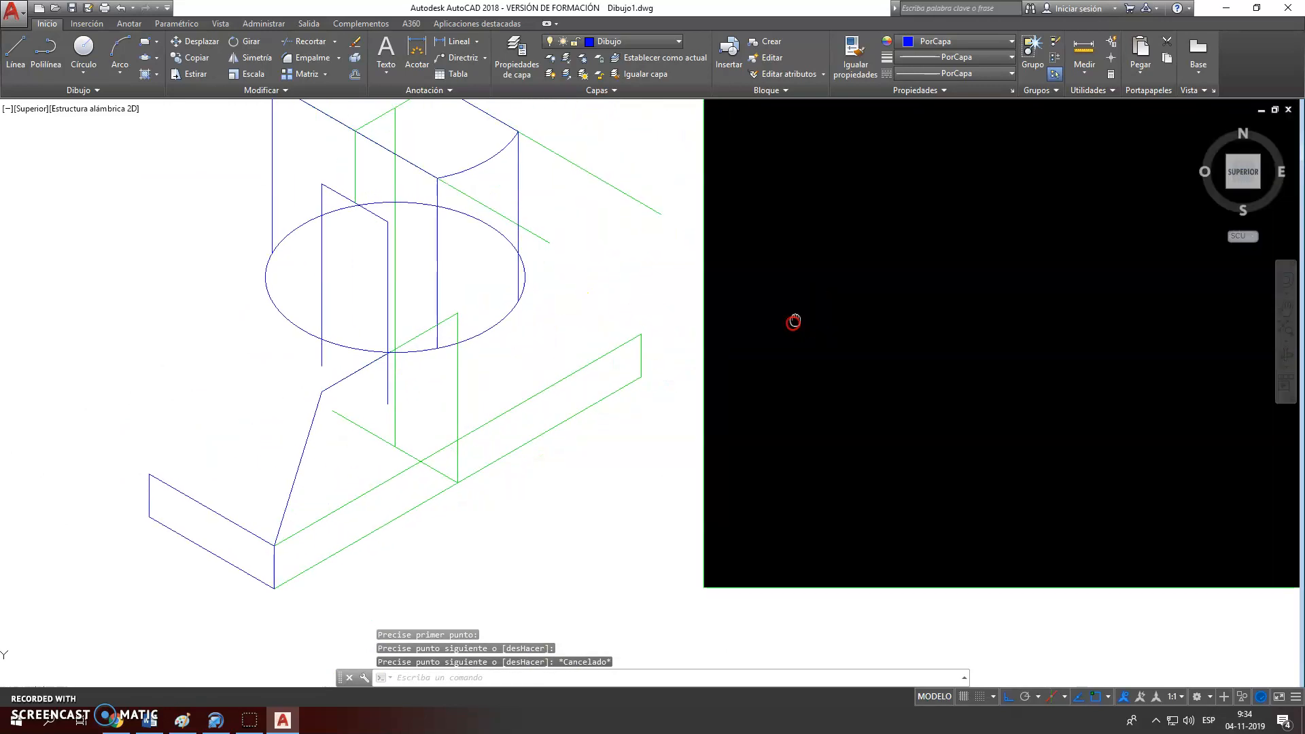
{"action": "middle_click_drag", "start_coordinate": [796, 320], "coordinate": [574, 399]}
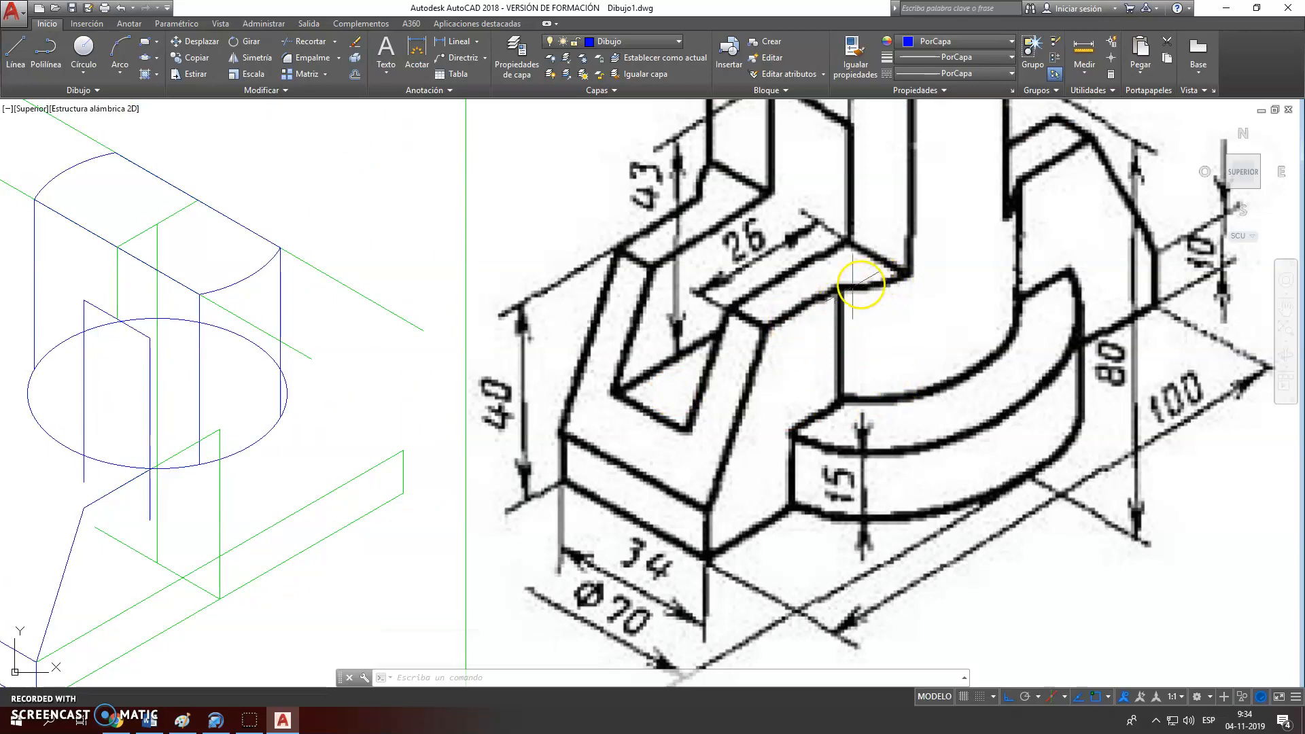
{"action": "middle_click_drag", "start_coordinate": [446, 389], "coordinate": [482, 367]}
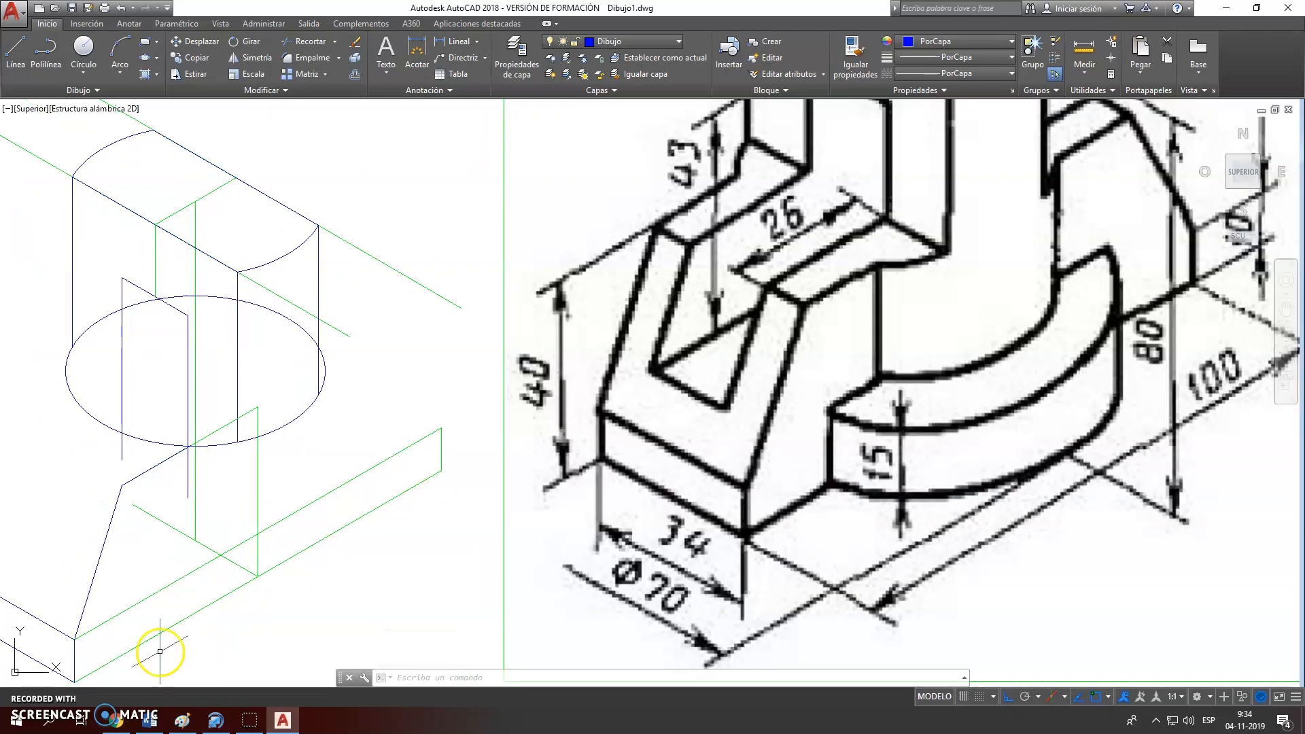
{"action": "scroll", "coordinate": [208, 525], "scroll_direction": "up", "scroll_amount": 2}
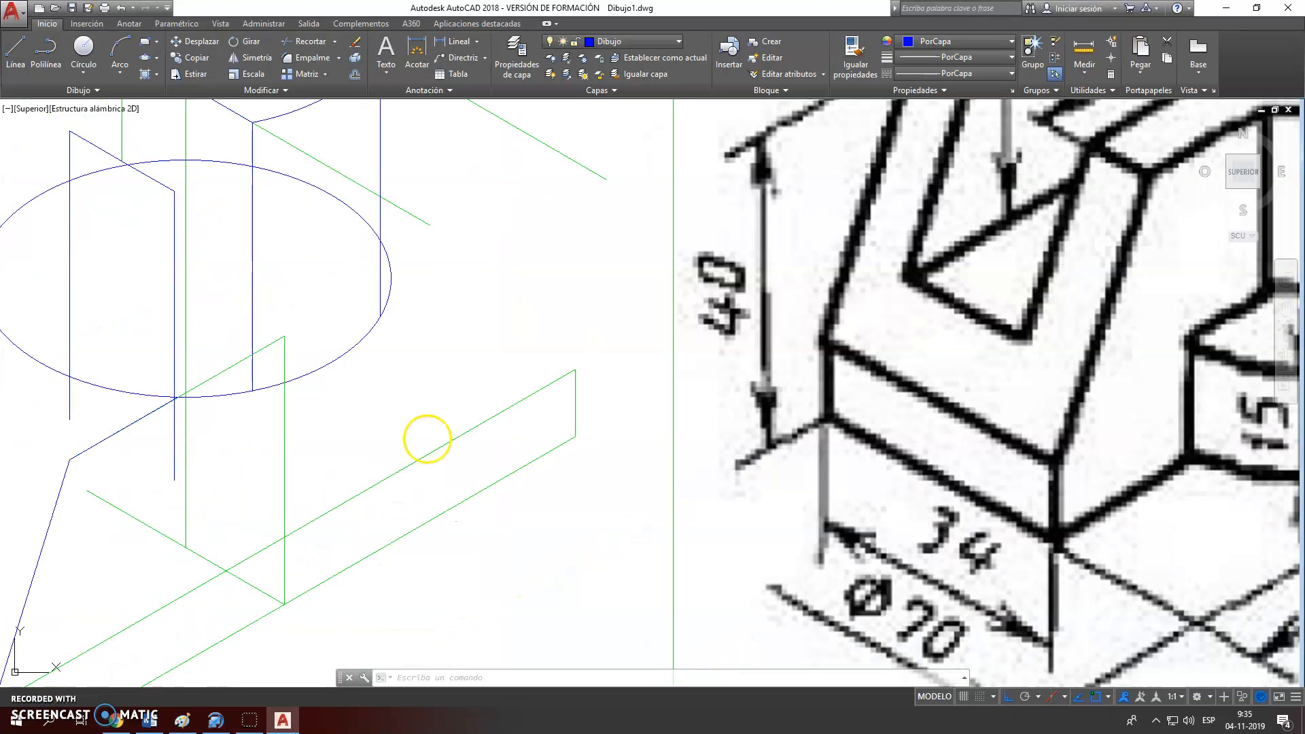
{"action": "scroll", "coordinate": [435, 391], "scroll_direction": "up", "scroll_amount": 3}
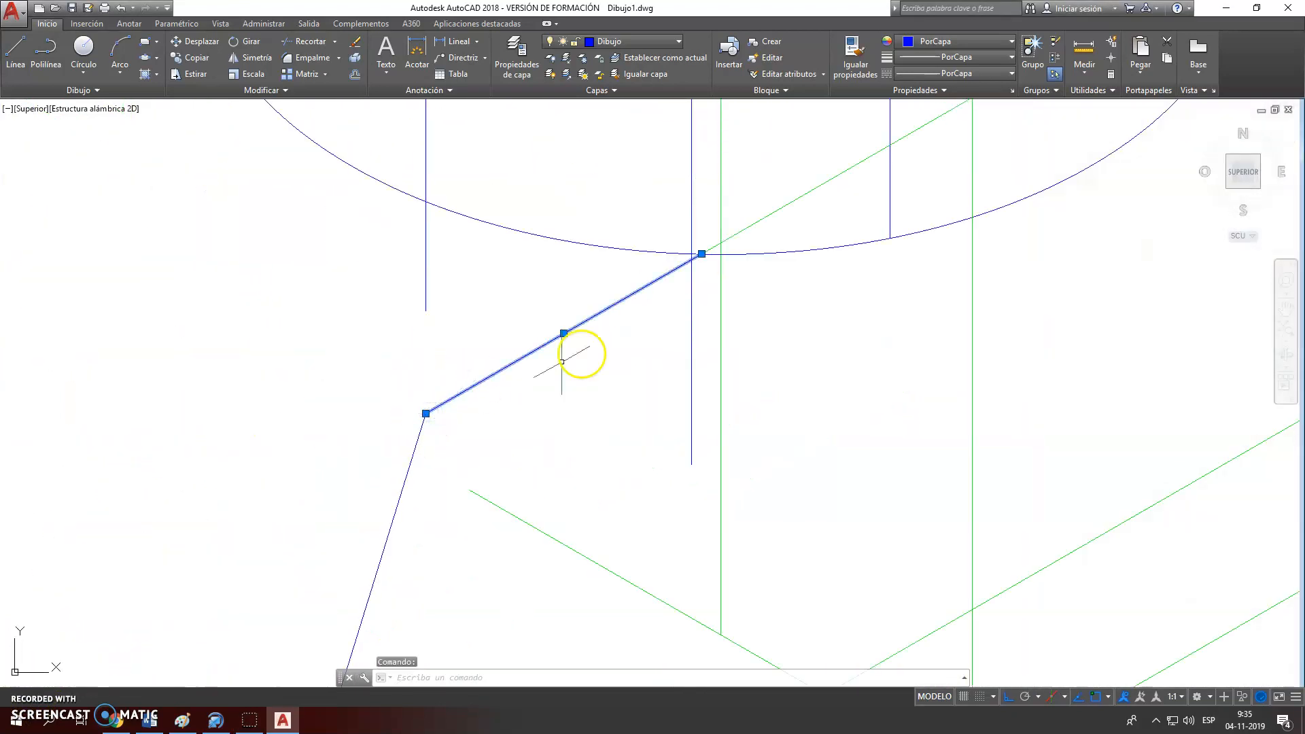
{"action": "key", "text": "Escape"}
{"action": "scroll", "coordinate": [690, 255], "scroll_direction": "down", "scroll_amount": 2}
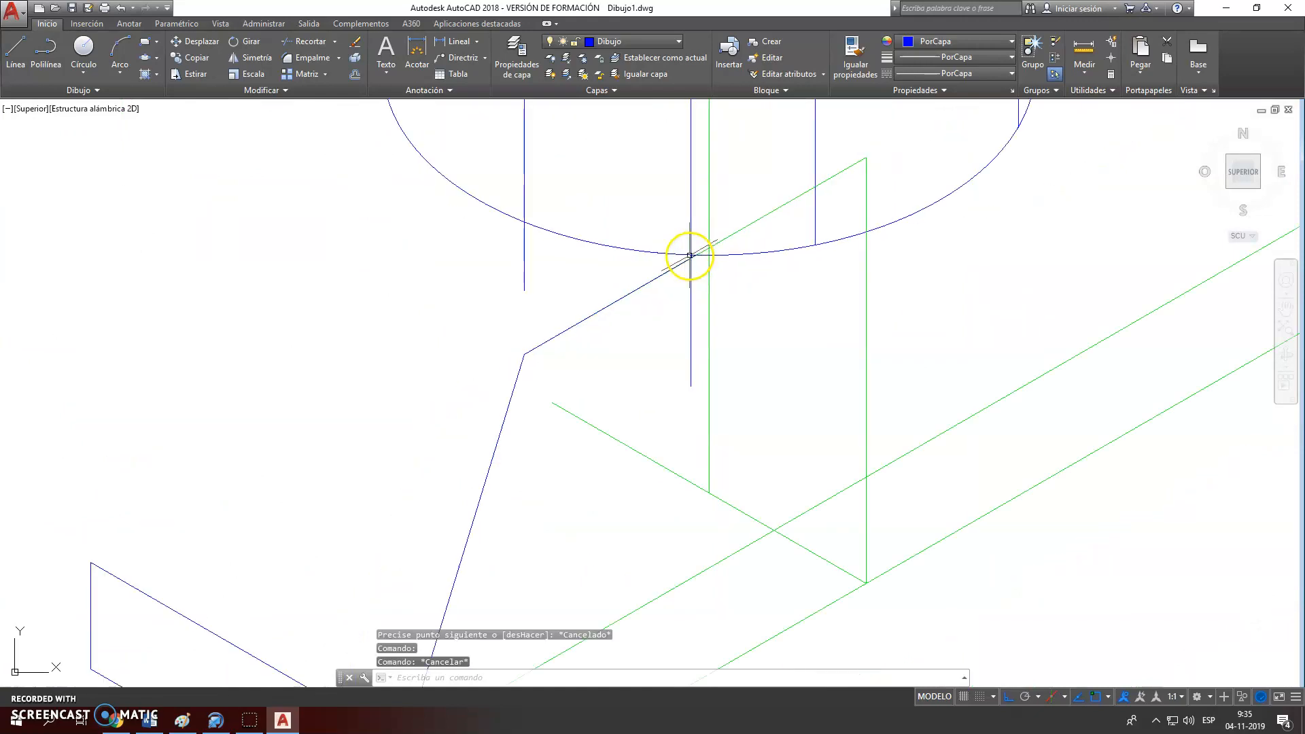
Trim the Ø50 isocircle back to the point where the base's upper edge meets it
{"action": "scroll", "coordinate": [696, 268], "scroll_direction": "up", "scroll_amount": 4}
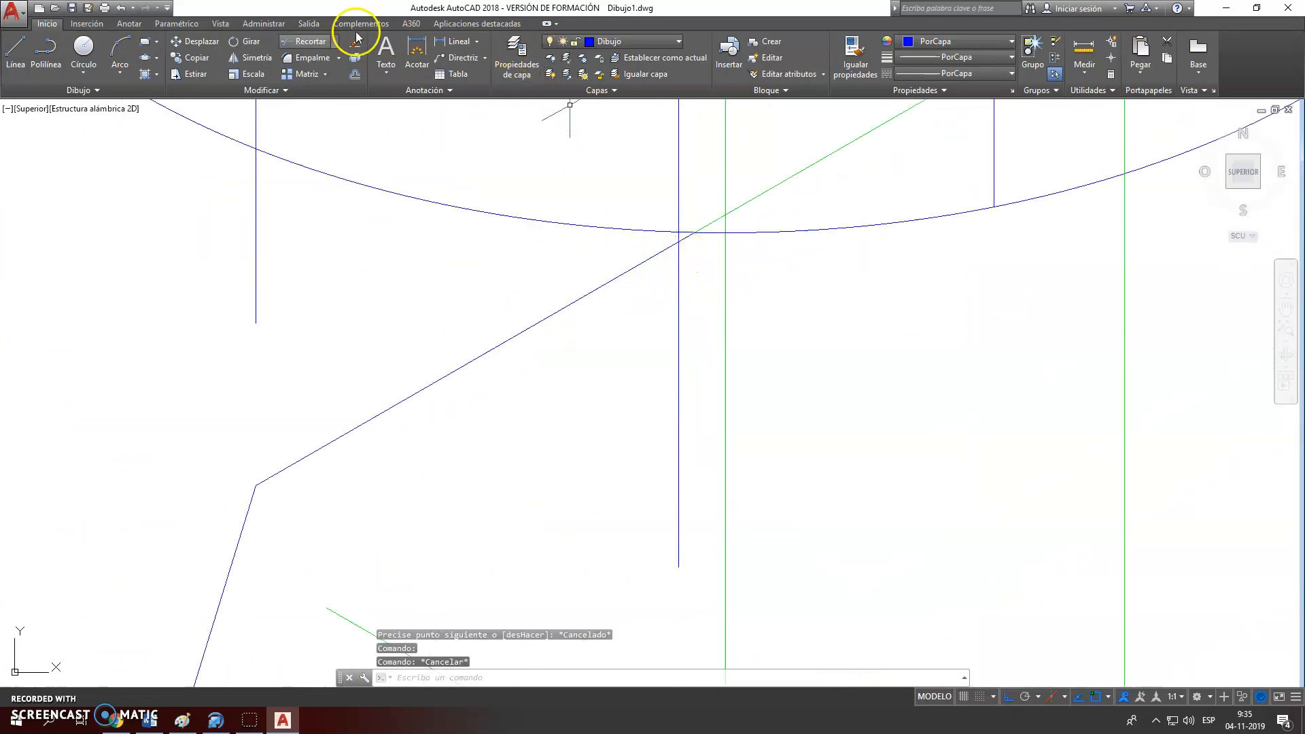
{"action": "left_click", "coordinate": [307, 45]}
{"action": "key", "text": "Return"}
{"action": "scroll", "coordinate": [781, 233], "scroll_direction": "up", "scroll_amount": 6}
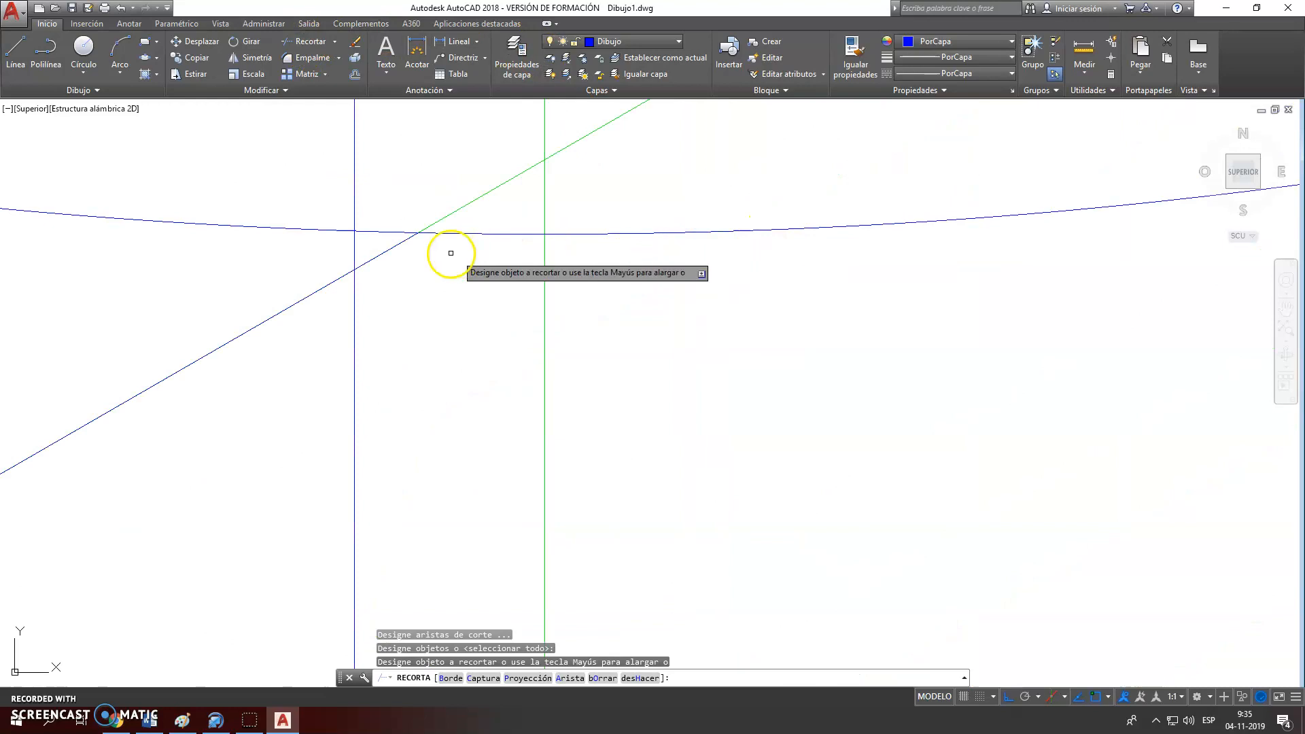
{"action": "left_click", "coordinate": [407, 233]}
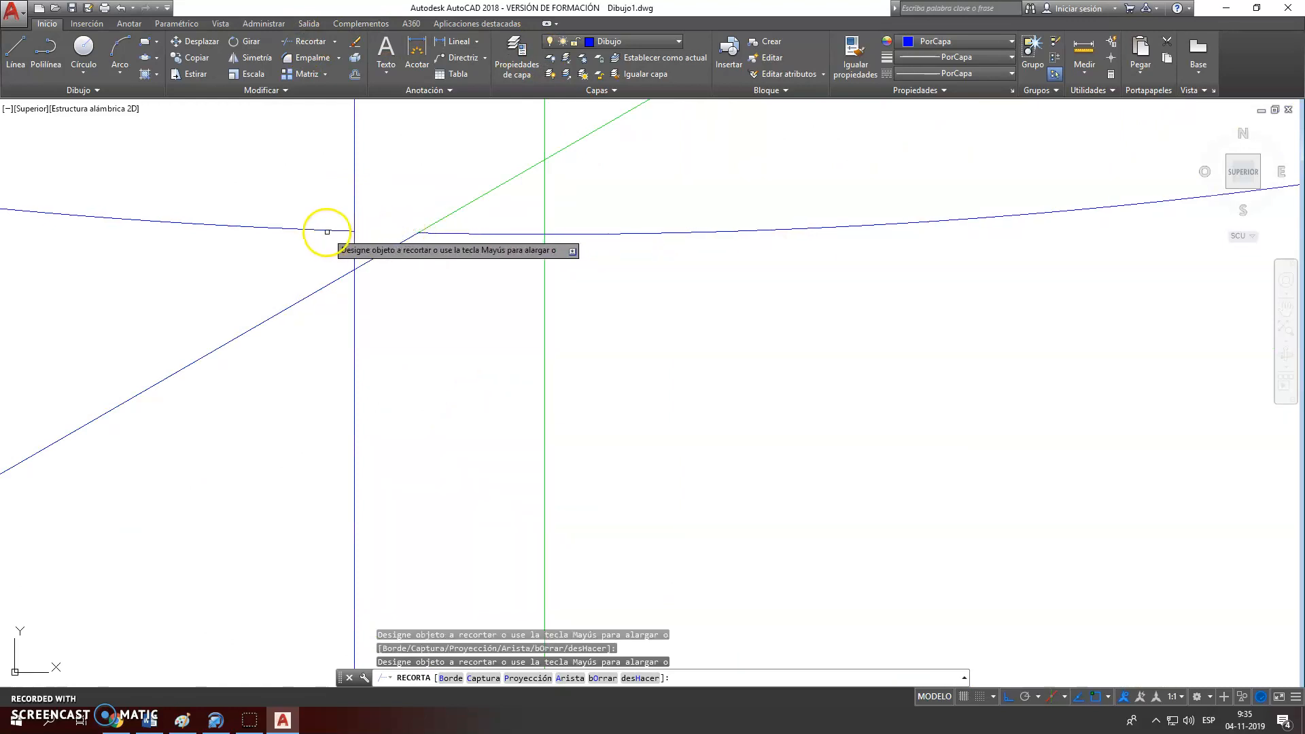
{"action": "scroll", "coordinate": [327, 232], "scroll_direction": "down", "scroll_amount": 8}
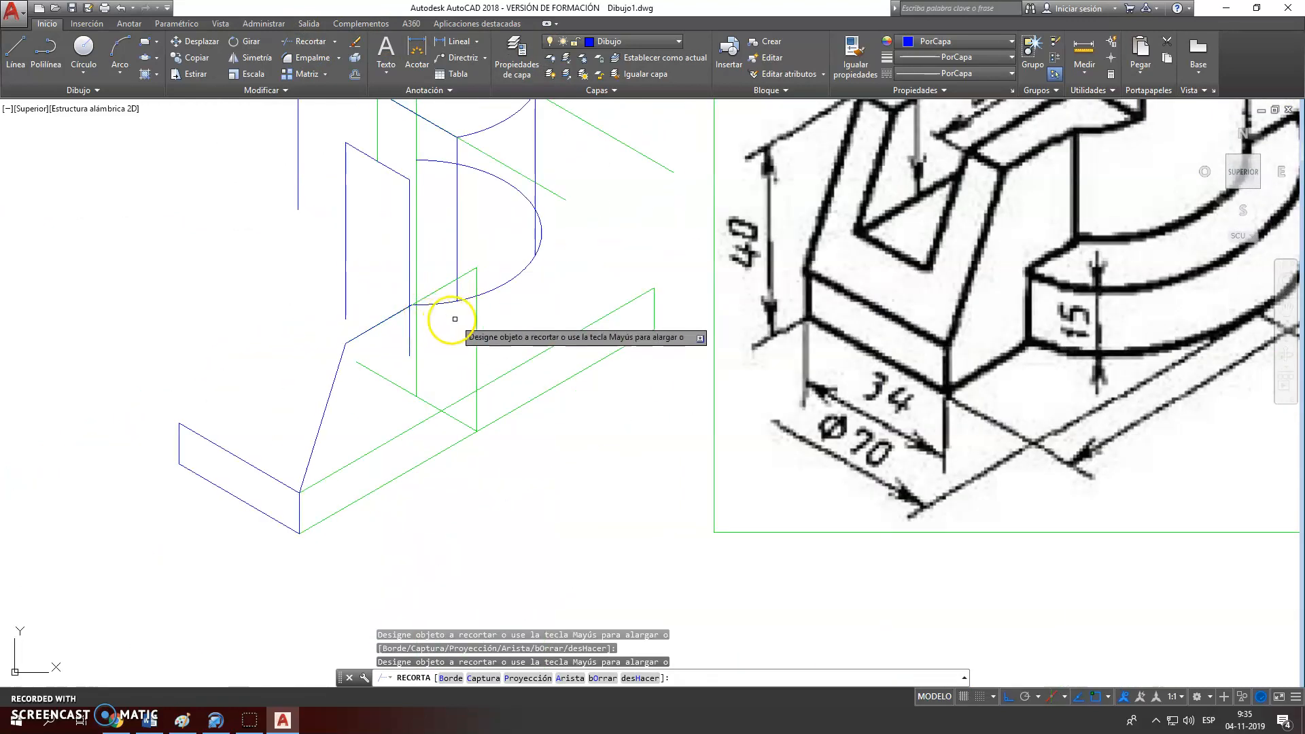
{"action": "scroll", "coordinate": [414, 308], "scroll_direction": "up", "scroll_amount": 2}
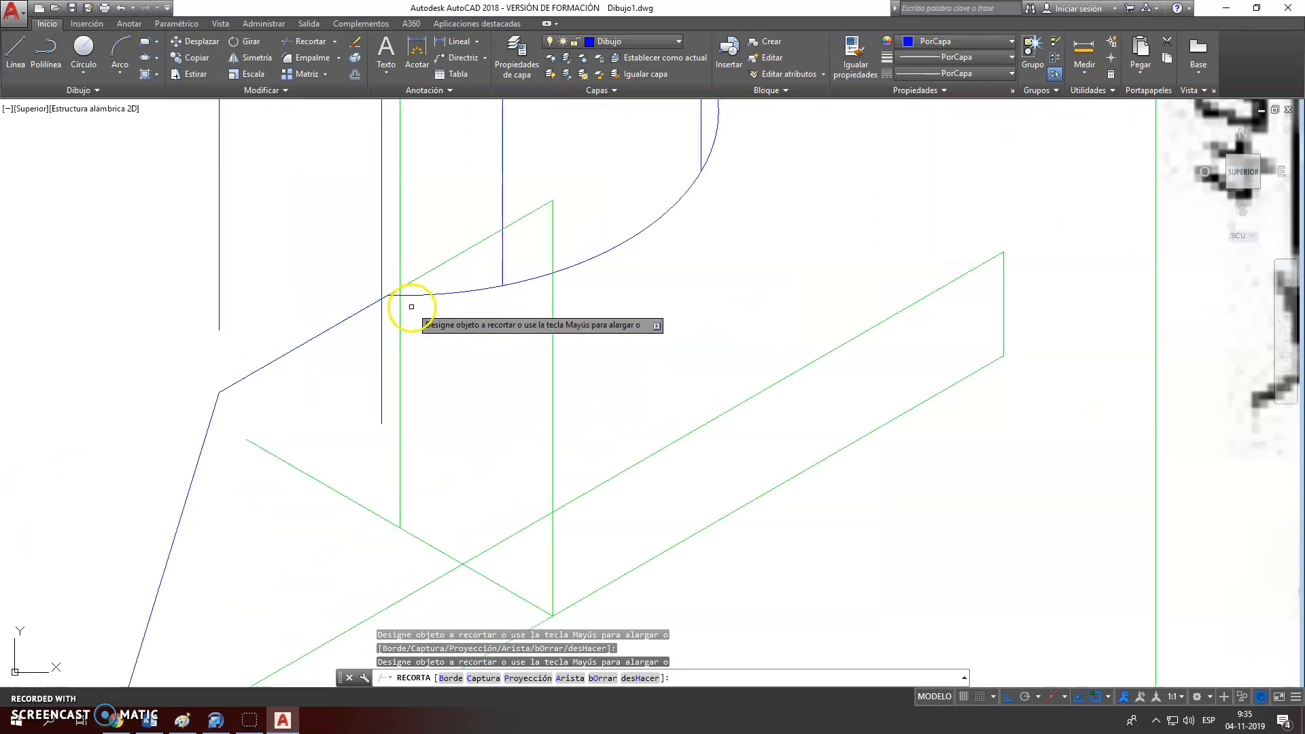
{"action": "key", "text": "Escape"}
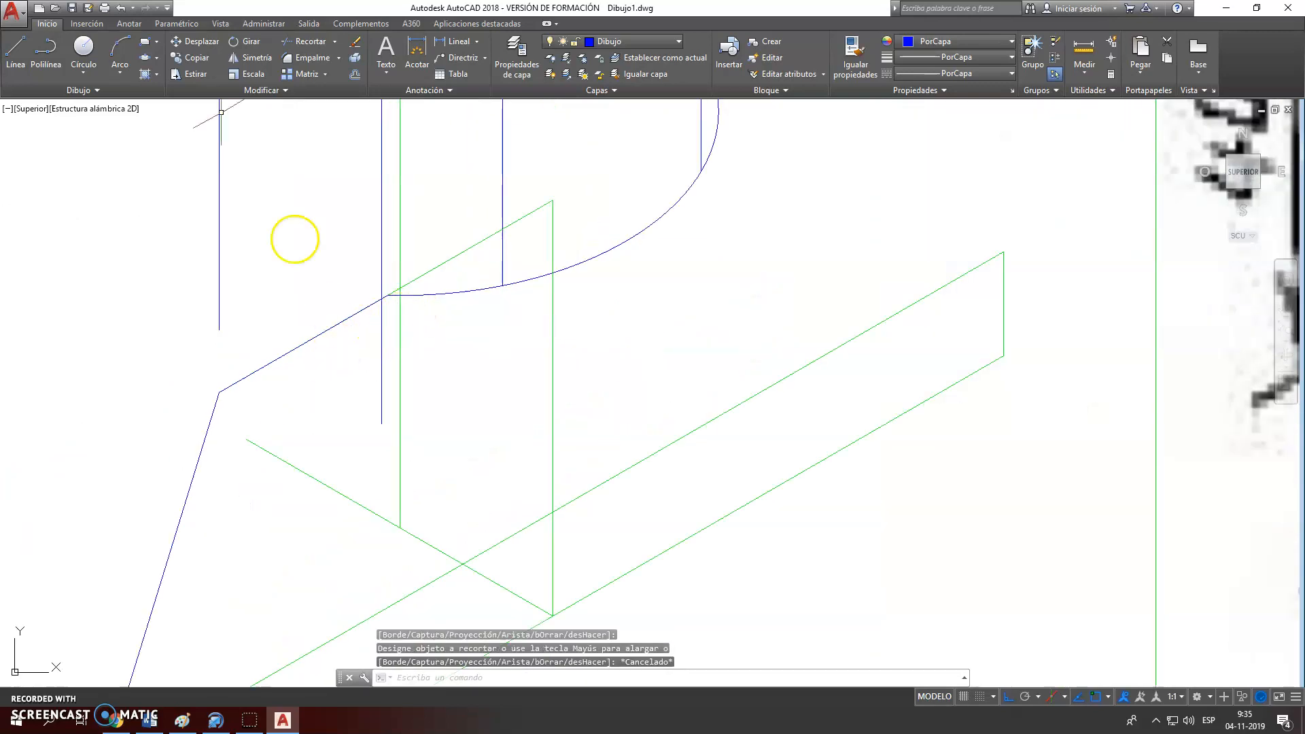
{"action": "left_click", "coordinate": [15, 49]}
{"action": "scroll", "coordinate": [414, 343], "scroll_direction": "down", "scroll_amount": 2}
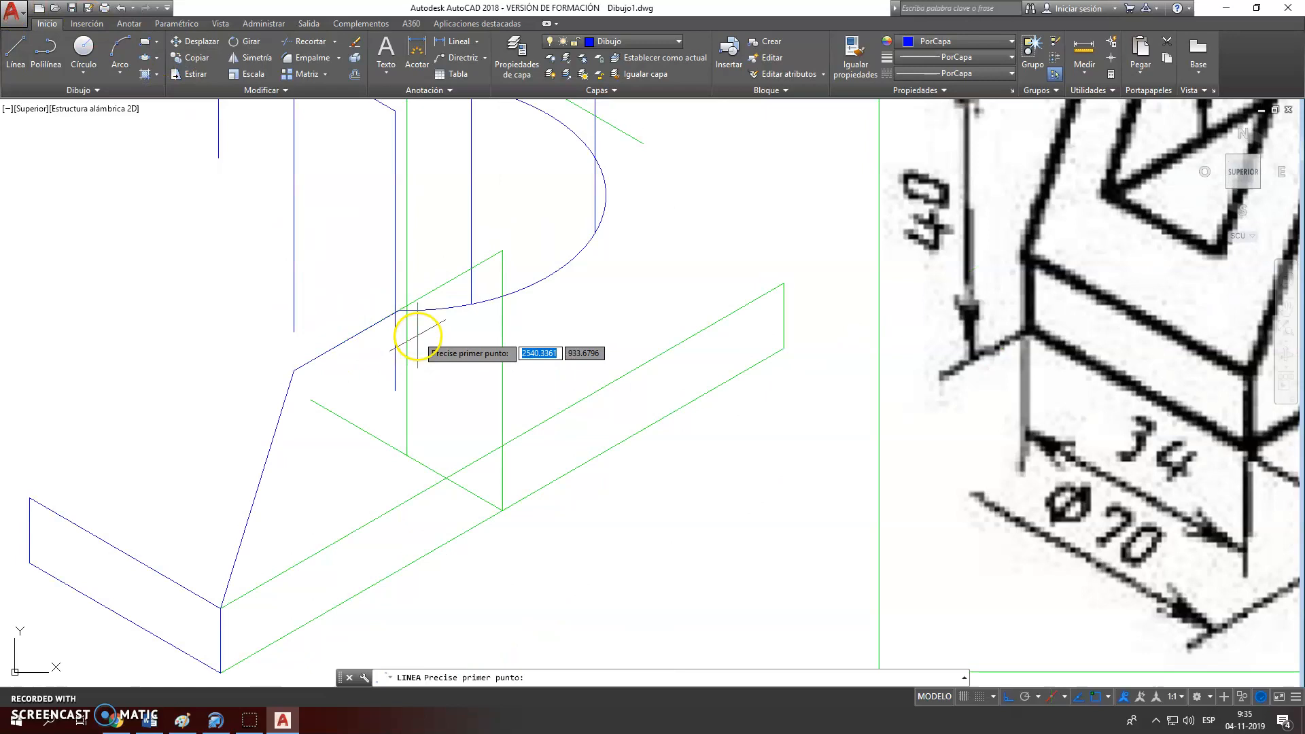
{"action": "key", "text": "Escape"}
{"action": "key", "text": "Escape"}
{"action": "key", "text": "Escape"}
In the left isoplane, draw an 8-unit line toward the slot from the top of the base's sloping edge
{"action": "scroll", "coordinate": [344, 349], "scroll_direction": "down", "scroll_amount": 2}
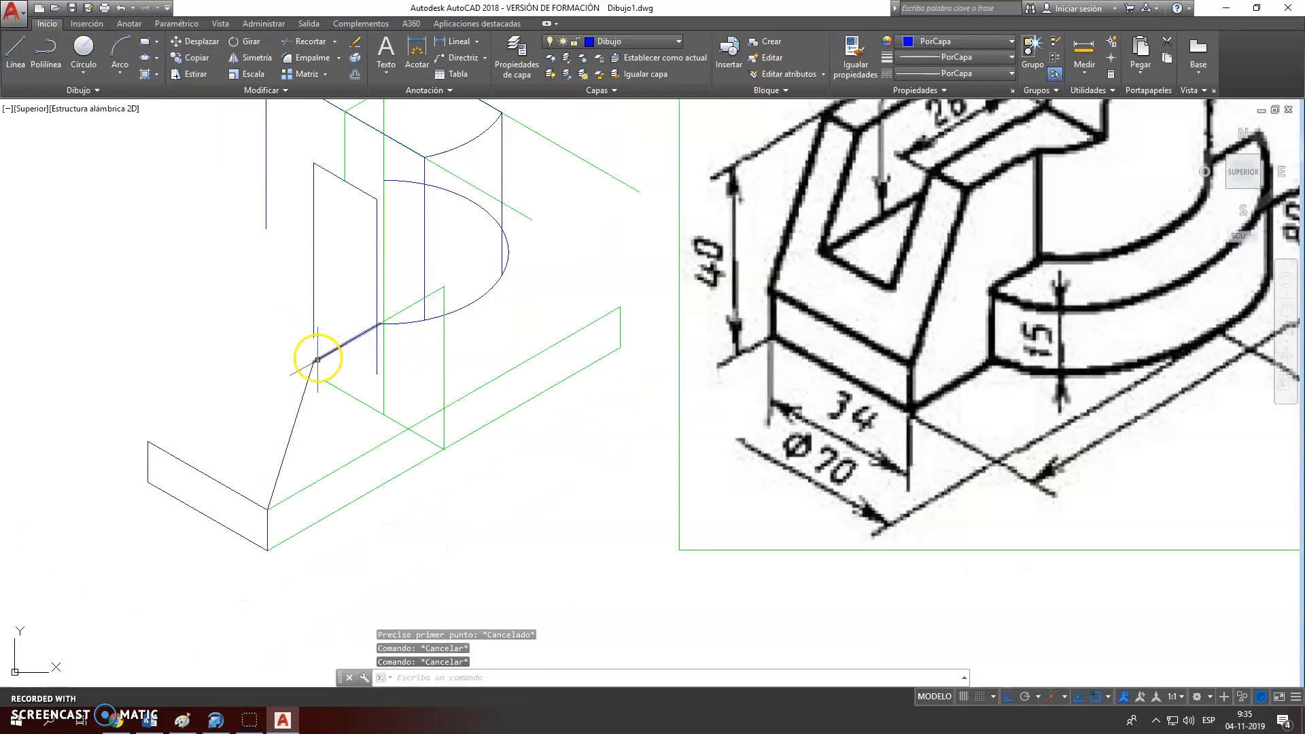
{"action": "middle_click_drag", "start_coordinate": [877, 304], "coordinate": [698, 365]}
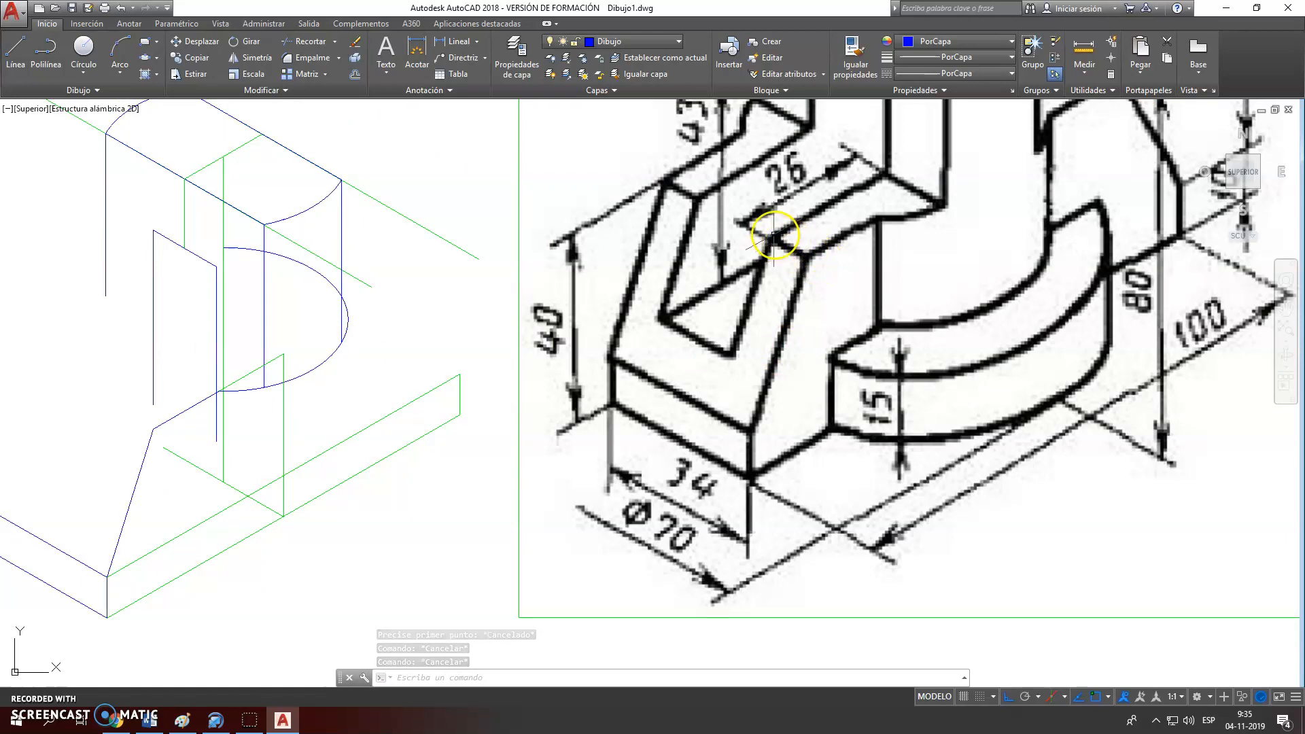
{"action": "scroll", "coordinate": [782, 238], "scroll_direction": "down", "scroll_amount": 3}
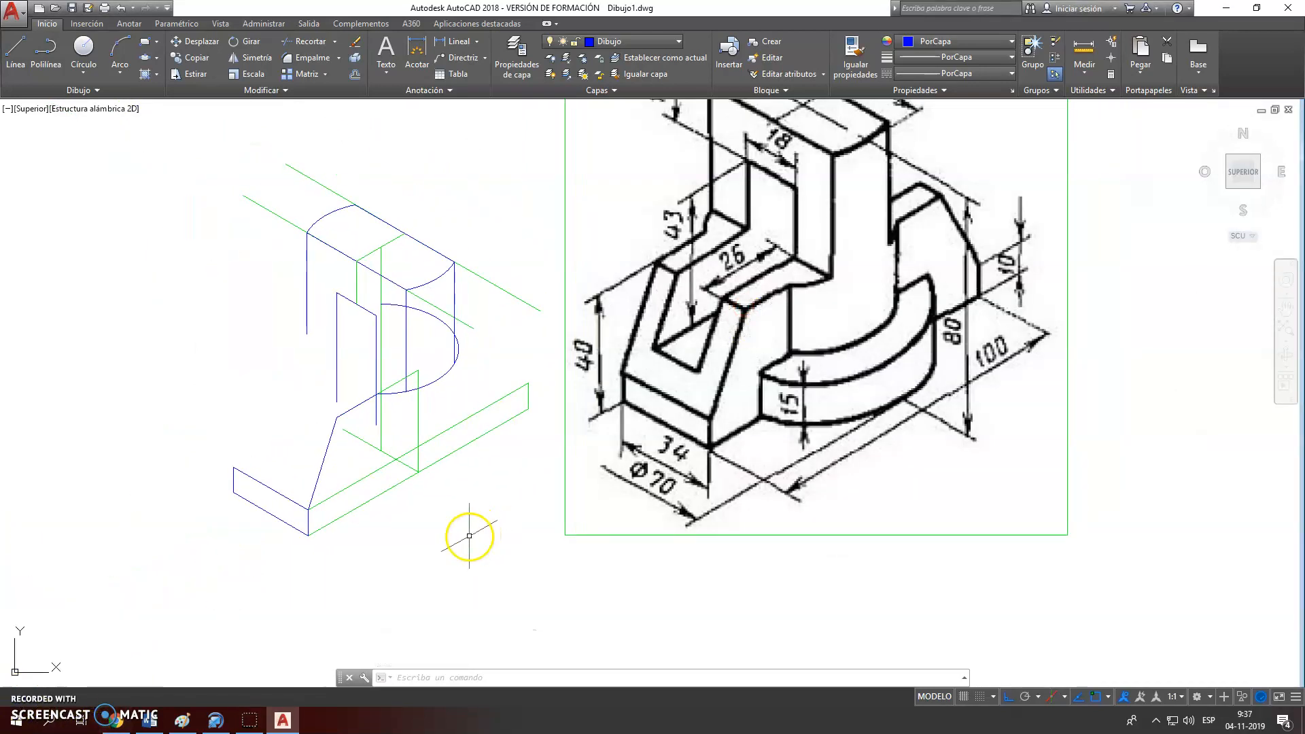
{"action": "left_click", "coordinate": [15, 51]}
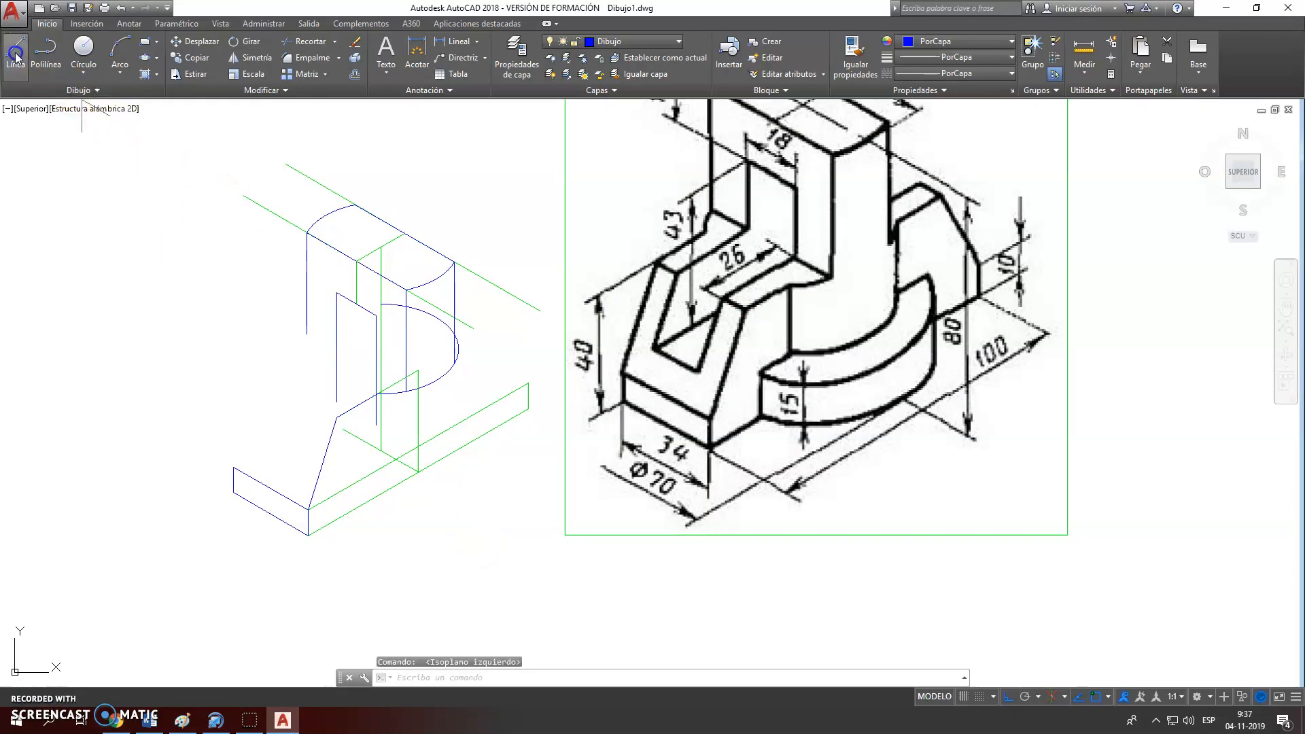
{"action": "scroll", "coordinate": [367, 430], "scroll_direction": "up", "scroll_amount": 4}
{"action": "left_click", "coordinate": [281, 448]}
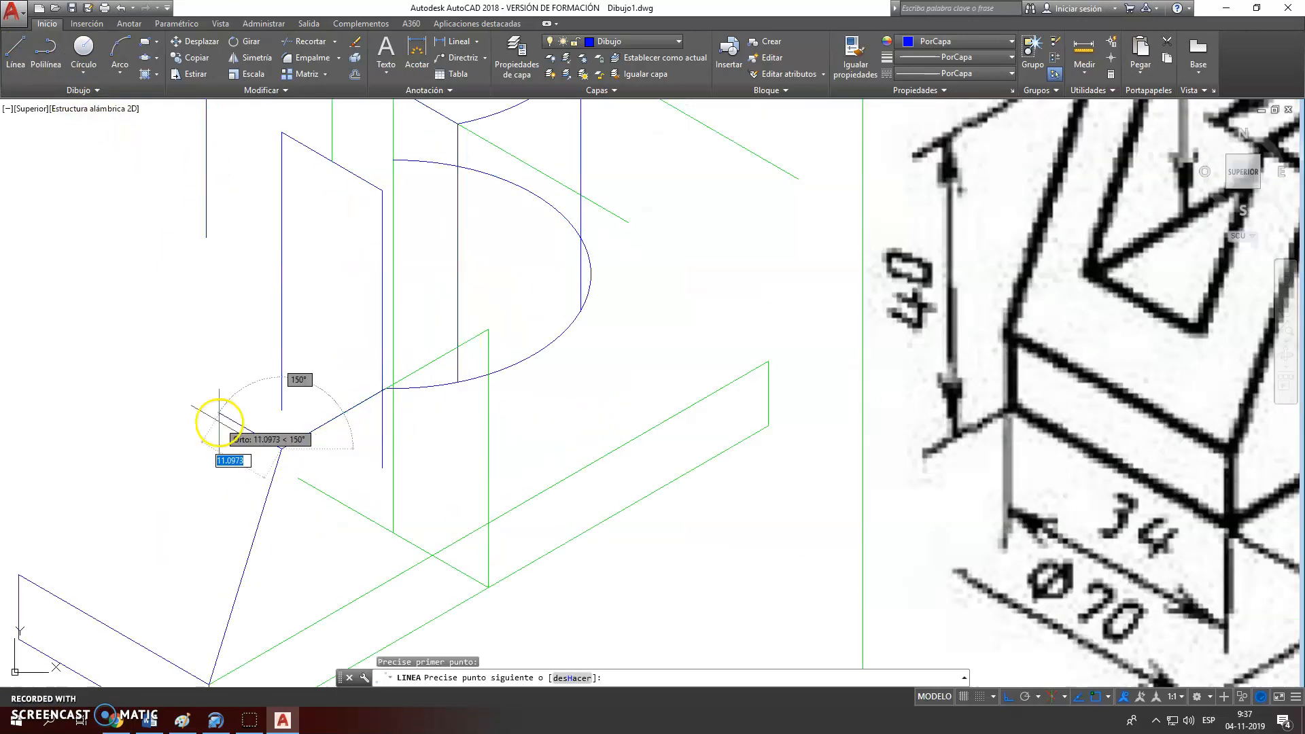
{"action": "type", "text": "8"}
{"action": "key", "text": "Return"}
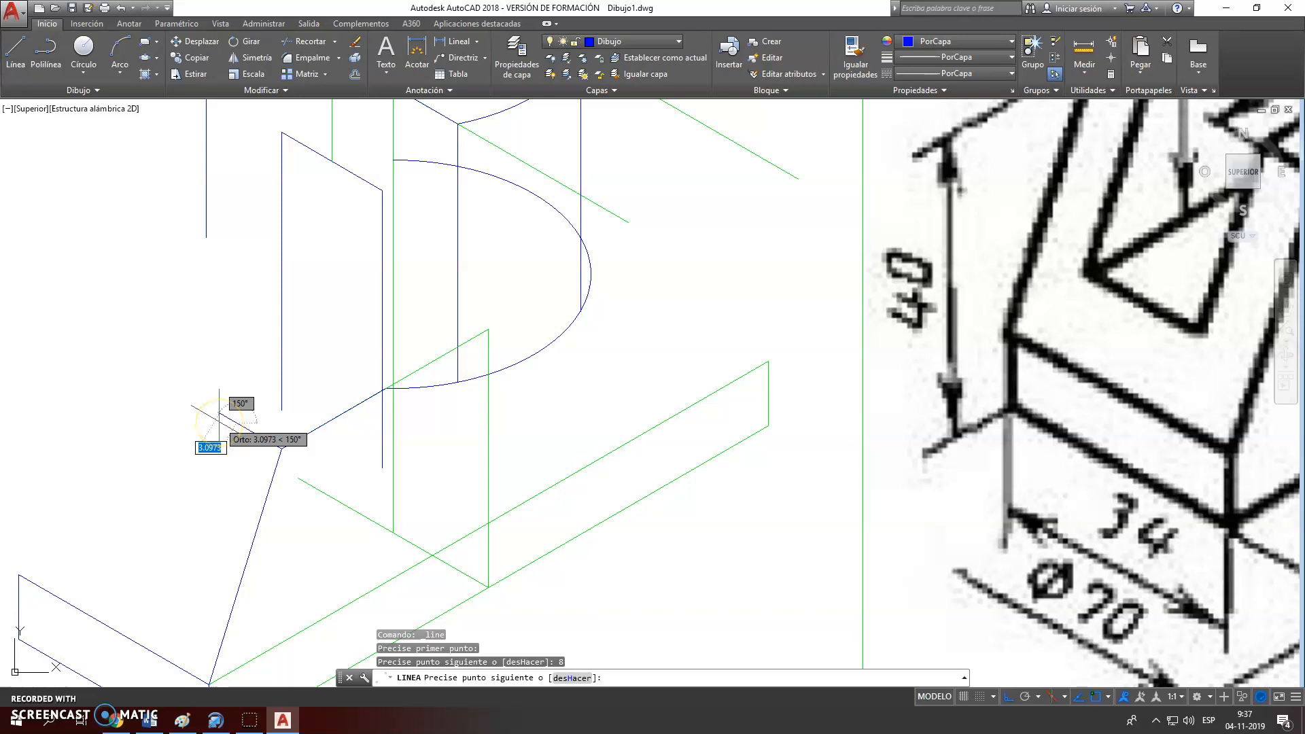
{"action": "key", "text": "Escape"}
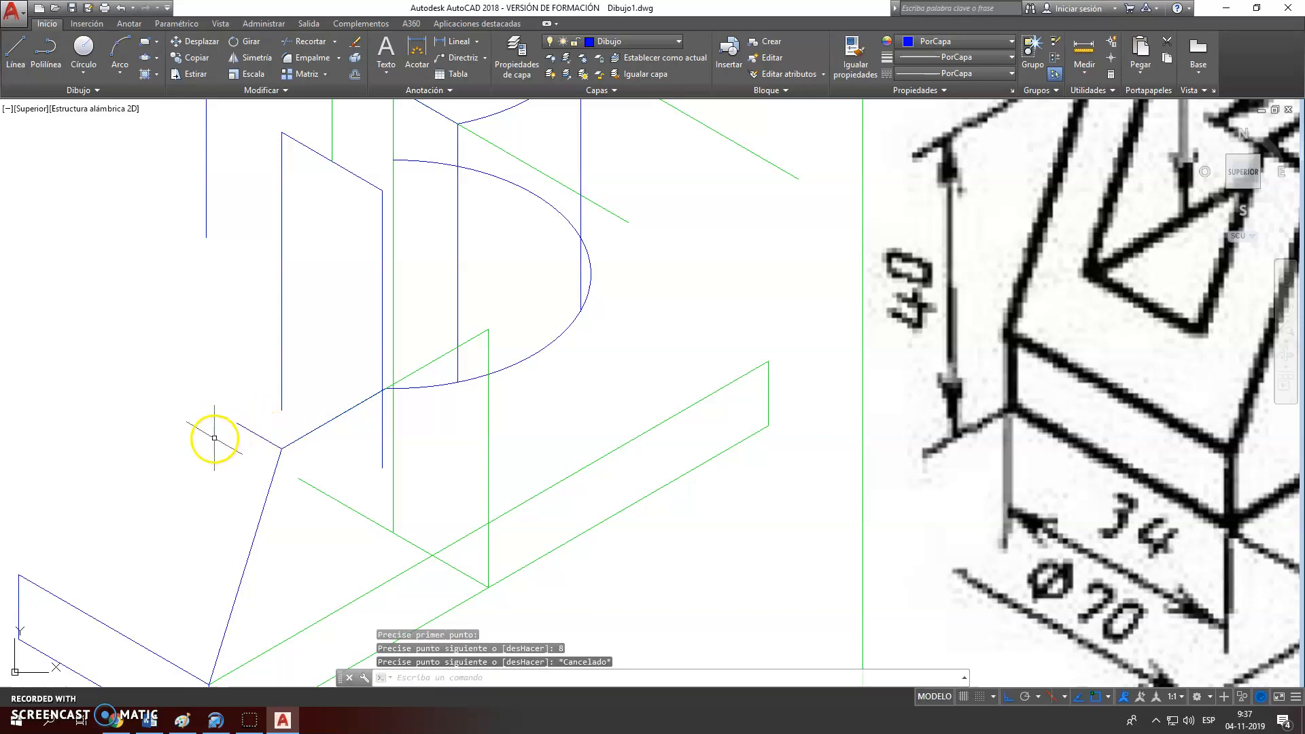
In the top isoplane, draw a 26-unit line from the free end of the 8-unit line, parallel to the base's upper edge
{"action": "scroll", "coordinate": [233, 425], "scroll_direction": "down", "scroll_amount": 4}
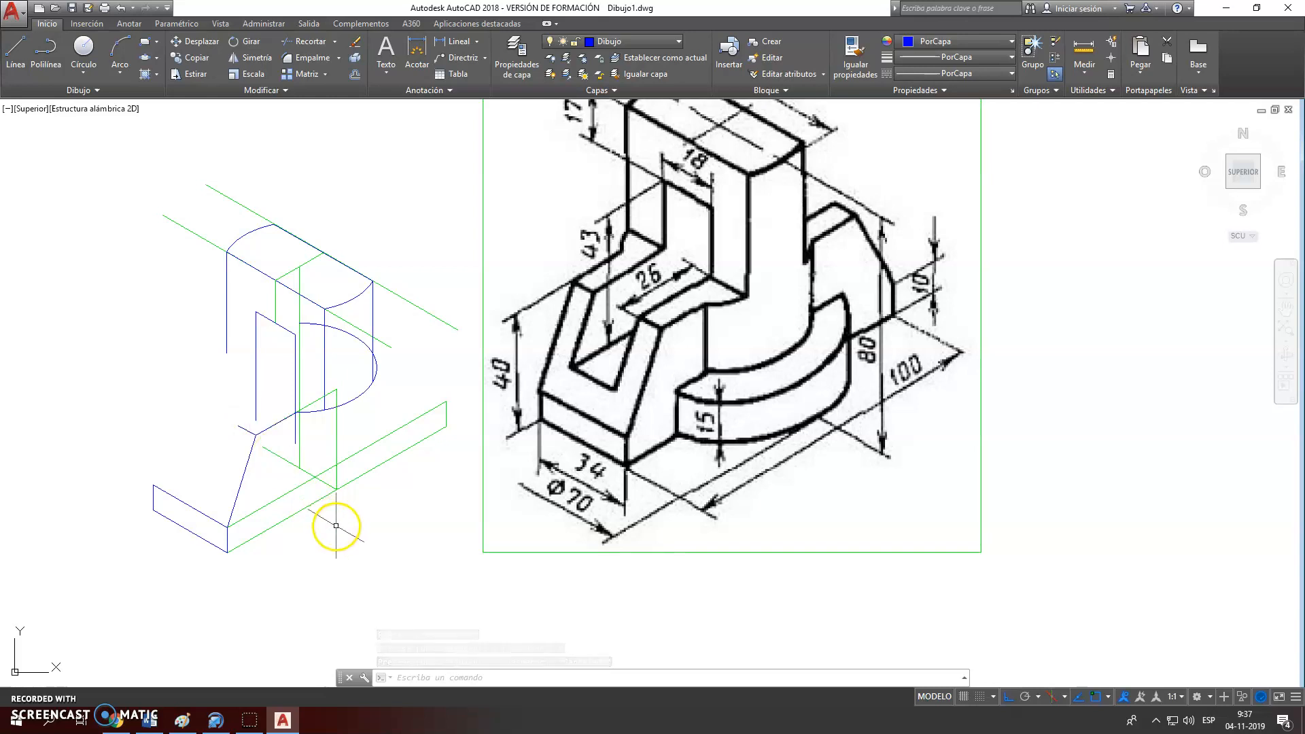
{"action": "key", "text": "F5"}
{"action": "scroll", "coordinate": [215, 431], "scroll_direction": "up", "scroll_amount": 2}
{"action": "scroll", "coordinate": [215, 431], "scroll_direction": "up", "scroll_amount": 2}
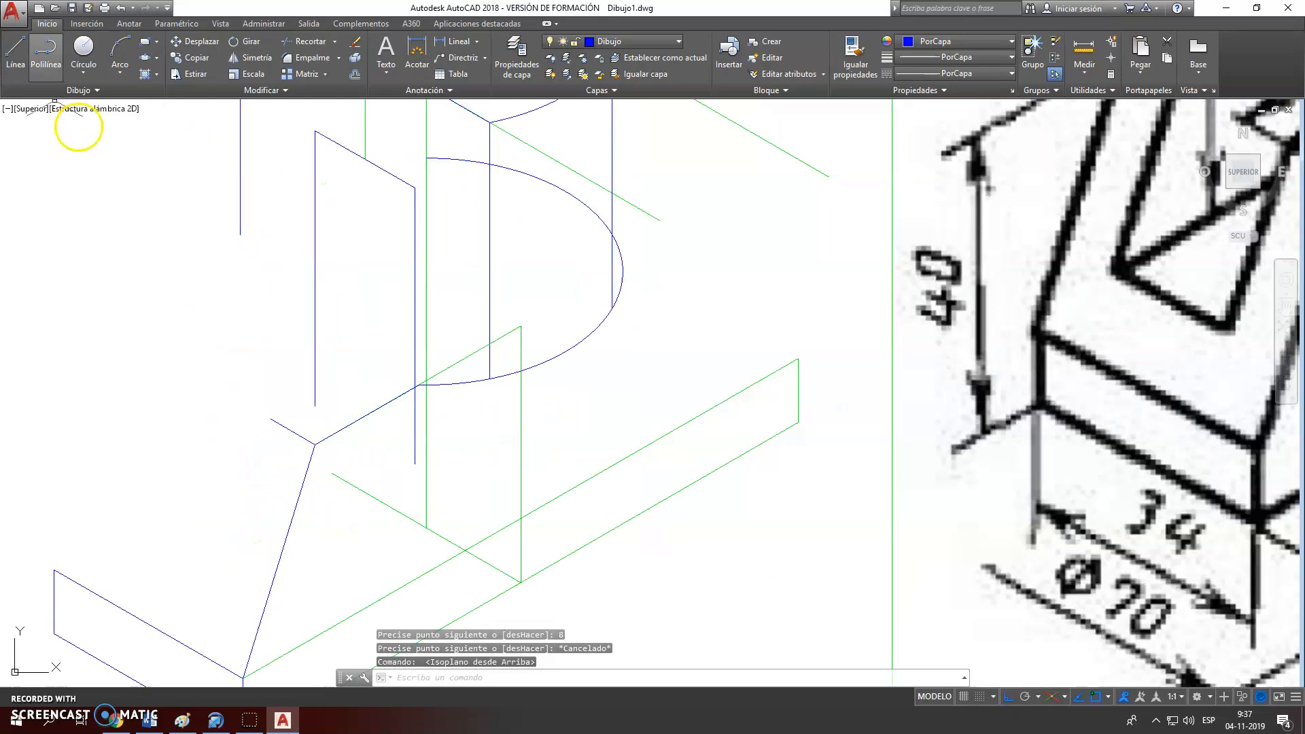
{"action": "left_click", "coordinate": [15, 49]}
{"action": "left_click", "coordinate": [271, 418]}
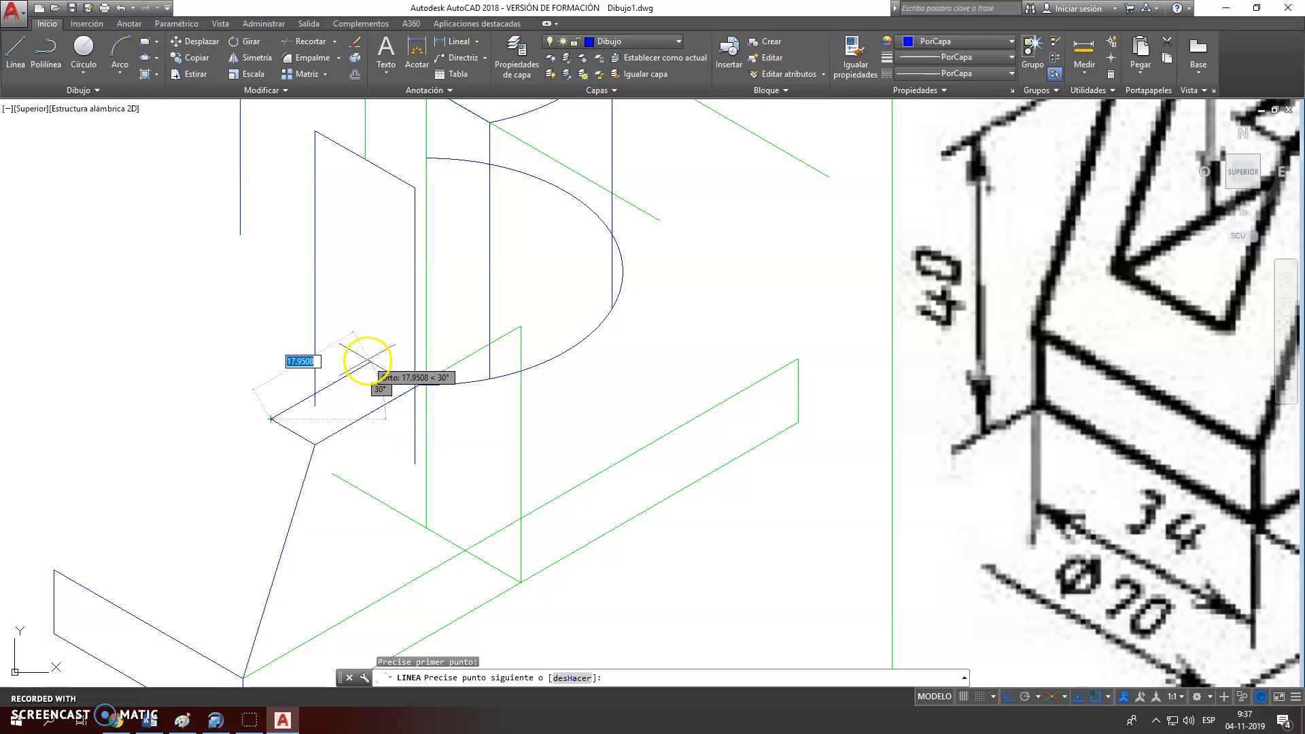
{"action": "type", "text": "26"}
{"action": "key", "text": "Return"}
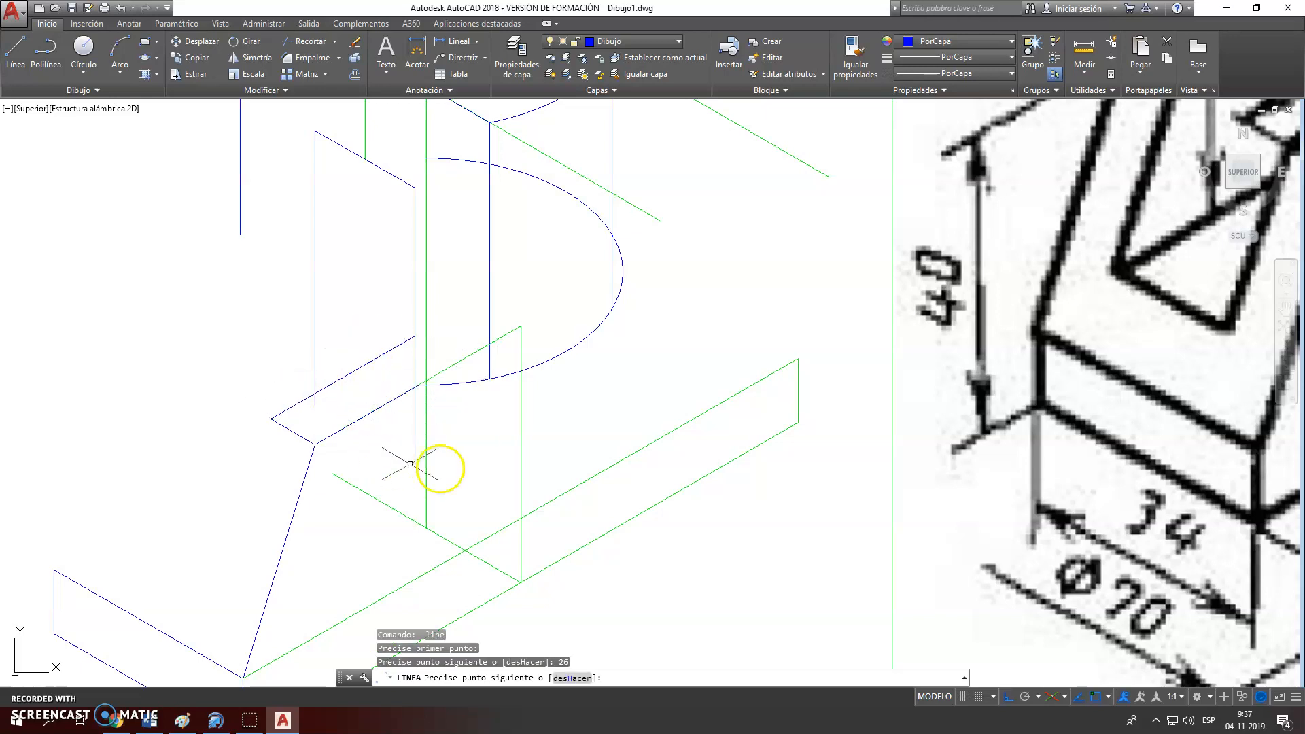
{"action": "key", "text": "Return"}
{"action": "scroll", "coordinate": [406, 360], "scroll_direction": "up", "scroll_amount": 5}
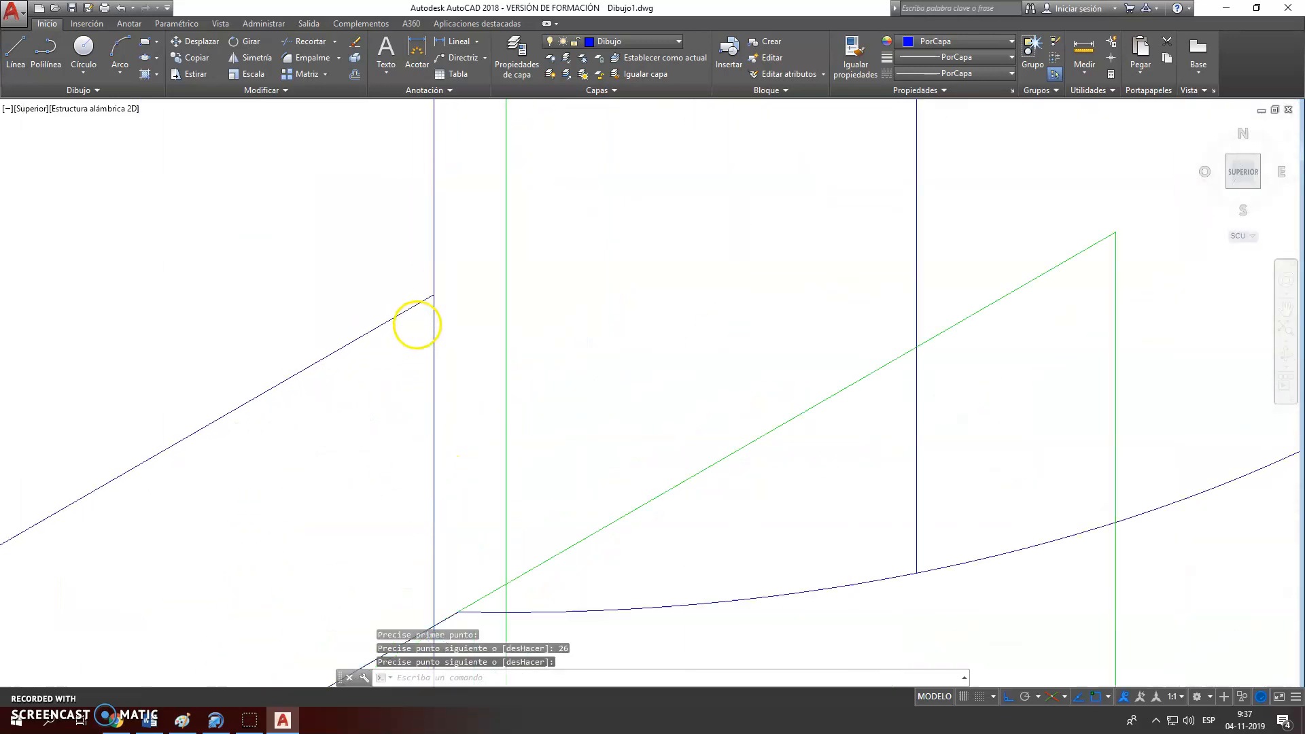
{"action": "scroll", "coordinate": [466, 262], "scroll_direction": "down", "scroll_amount": 4}
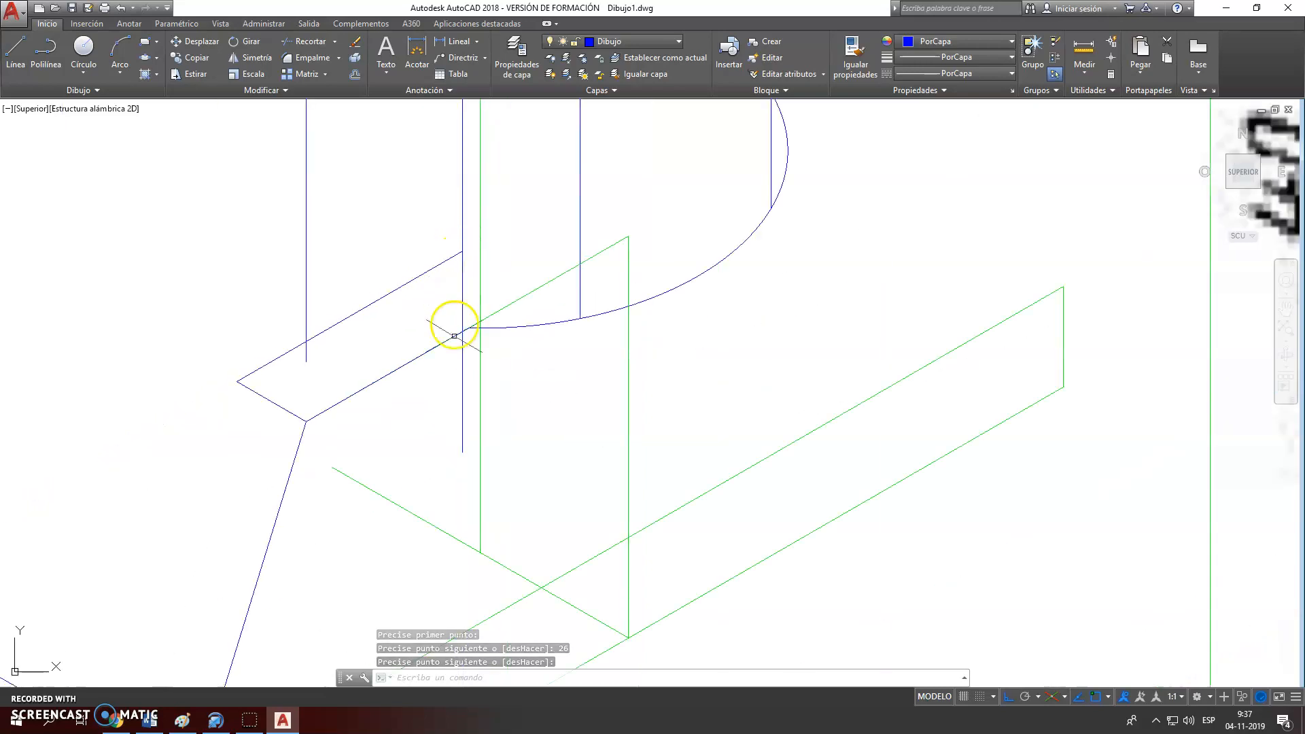
{"action": "scroll", "coordinate": [450, 252], "scroll_direction": "down", "scroll_amount": 3}
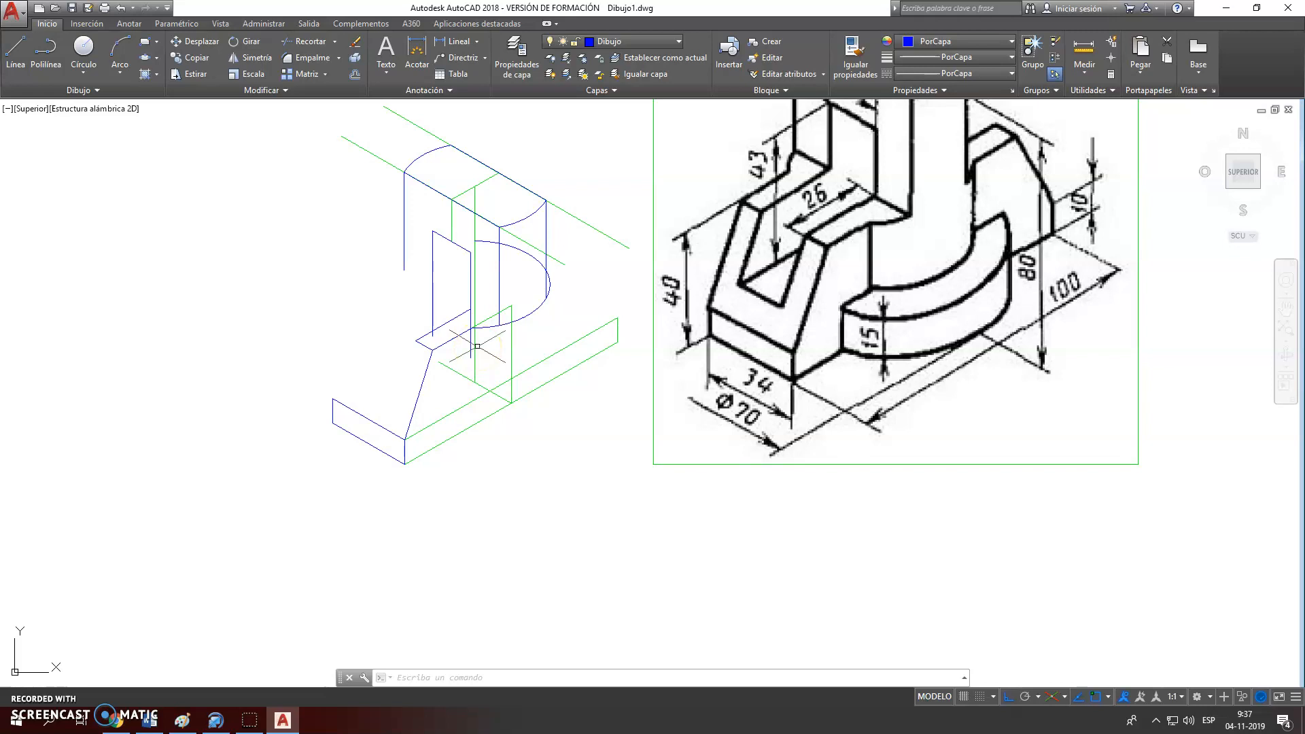
{"action": "scroll", "coordinate": [477, 346], "scroll_direction": "up", "scroll_amount": 4}
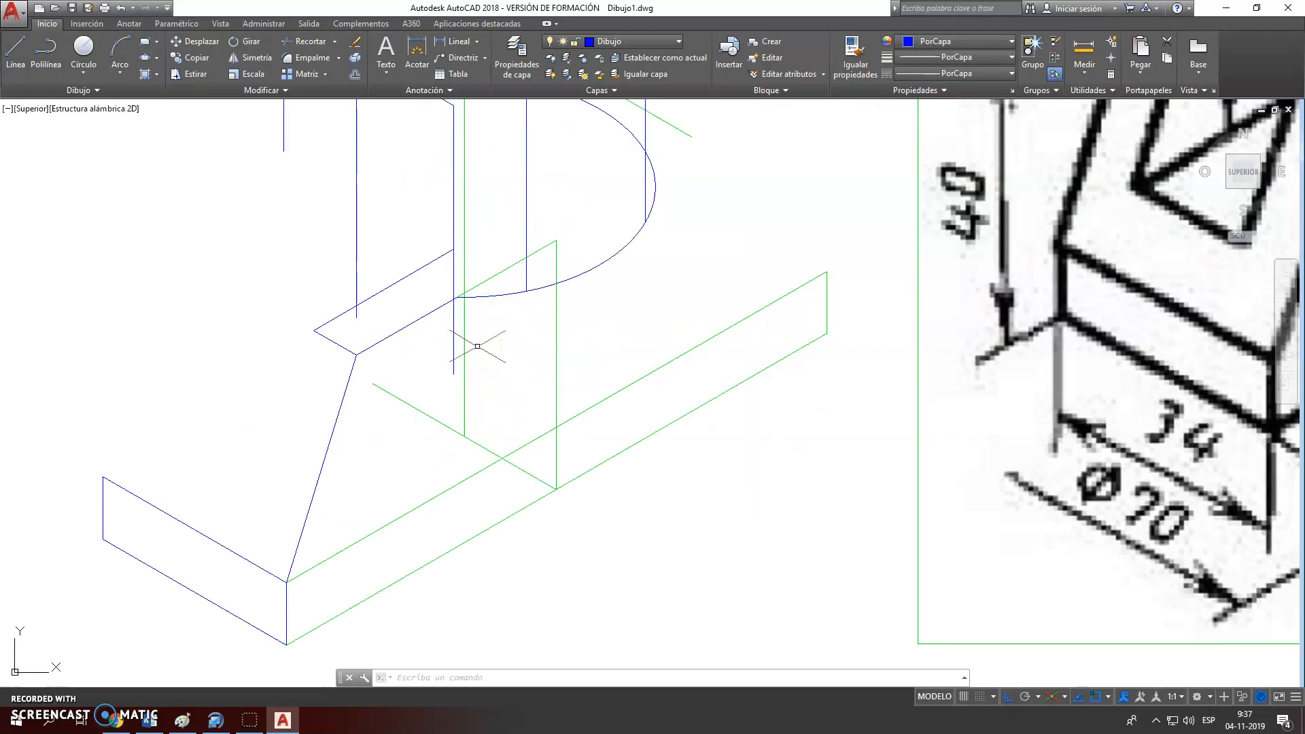
Trim the slot's inner vertical line below the end of the 26-unit edge
{"action": "left_click", "coordinate": [315, 41]}
{"action": "key", "text": "Return"}
{"action": "left_click", "coordinate": [452, 332]}
{"action": "left_click", "coordinate": [453, 282]}
{"action": "right_click", "coordinate": [457, 332]}
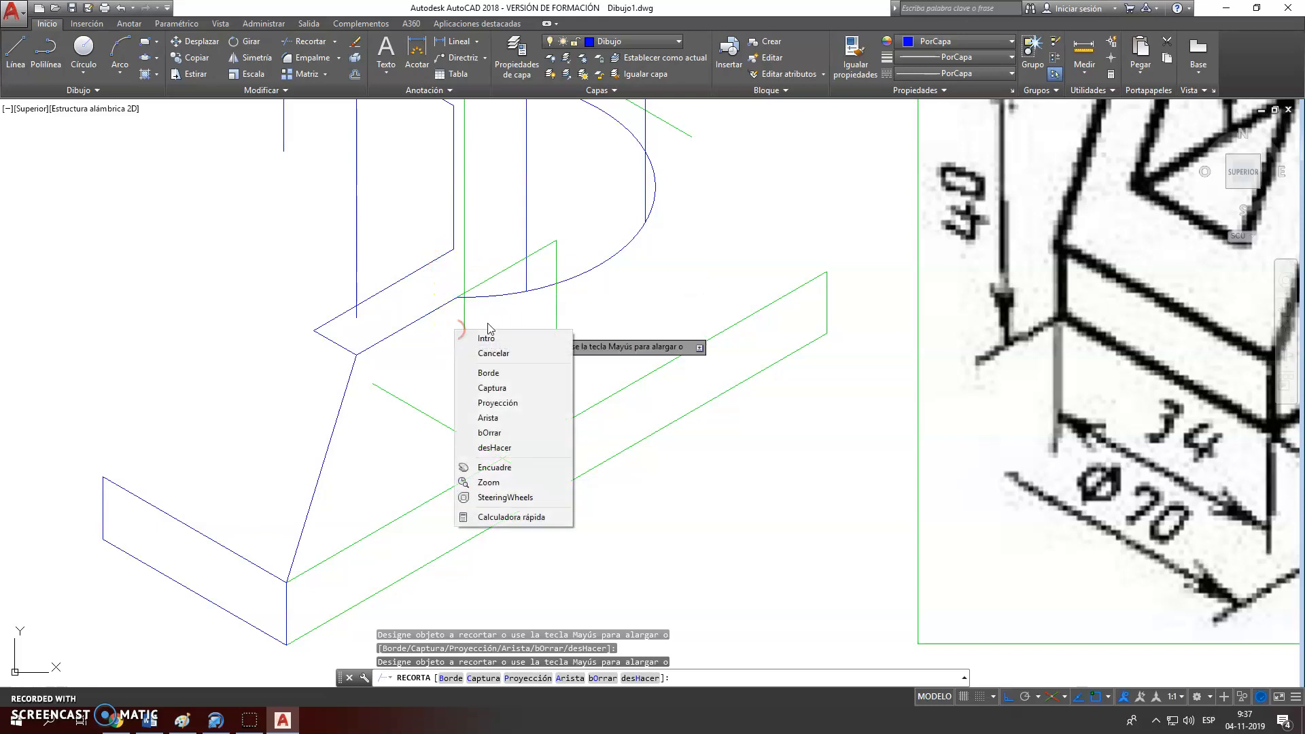
{"action": "left_click", "coordinate": [487, 338]}
Turn off layer Auxiliar to view the part without its auxiliary lines
{"action": "left_click", "coordinate": [635, 42]}
{"action": "left_click", "coordinate": [552, 90]}
{"action": "scroll", "coordinate": [483, 333], "scroll_direction": "down", "scroll_amount": 3}
{"action": "left_click", "coordinate": [491, 342]}
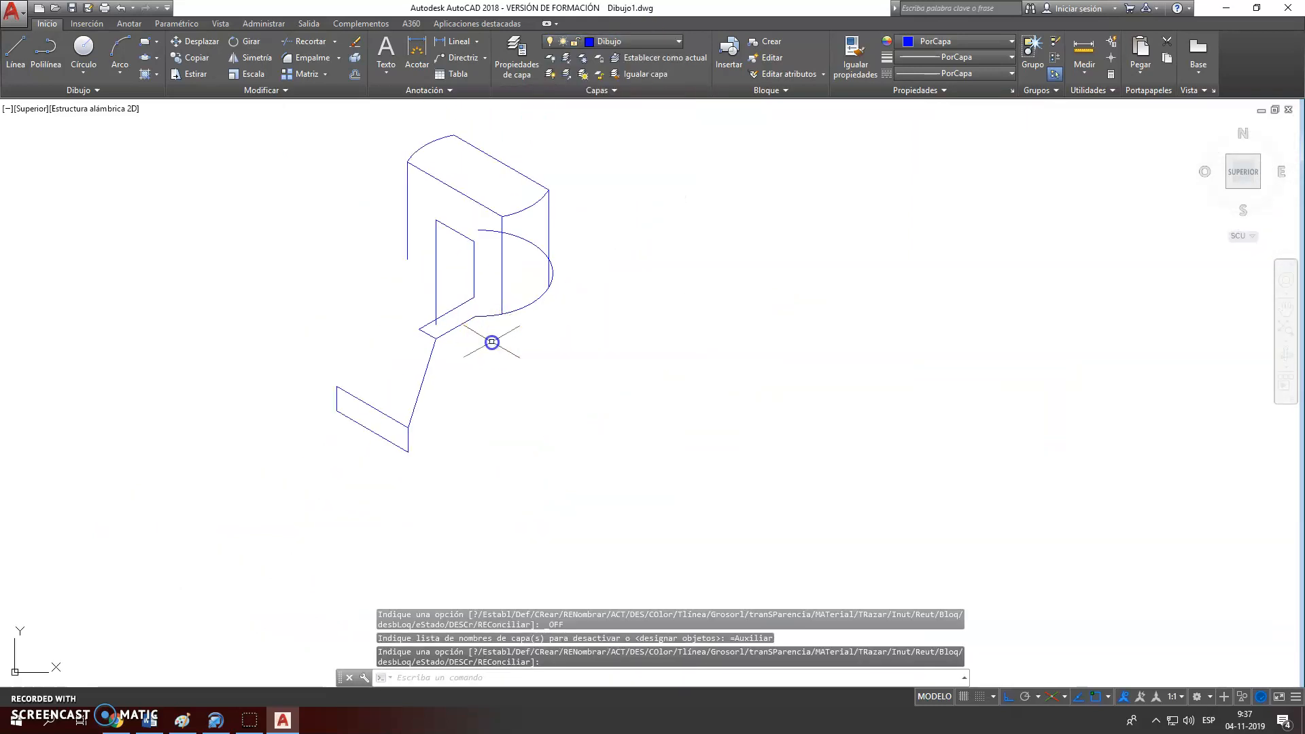
{"action": "scroll", "coordinate": [524, 297], "scroll_direction": "up", "scroll_amount": 2}
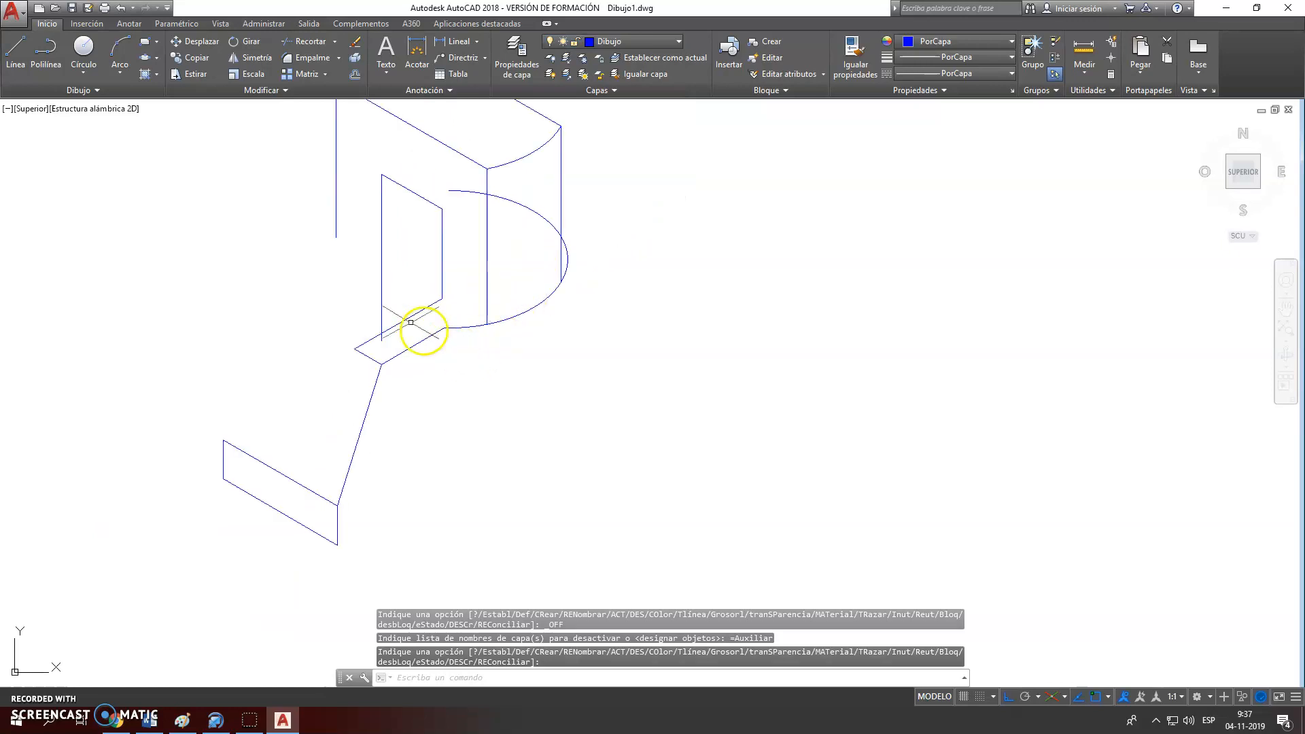
Undo the layer change, the slot line's trim and the 26-unit line
{"action": "key", "text": "ctrl+z"}
{"action": "key", "text": "ctrl+z"}
{"action": "key", "text": "ctrl+z"}
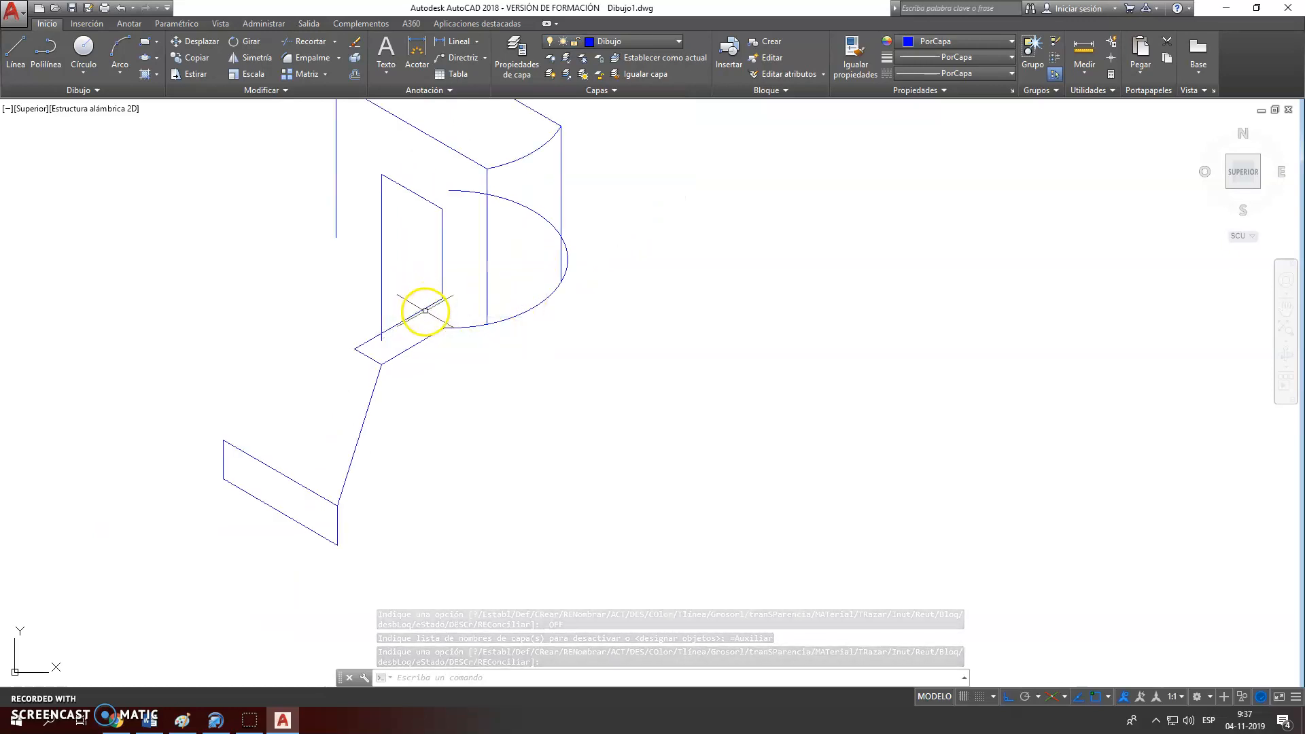
{"action": "key", "text": "ctrl+z"}
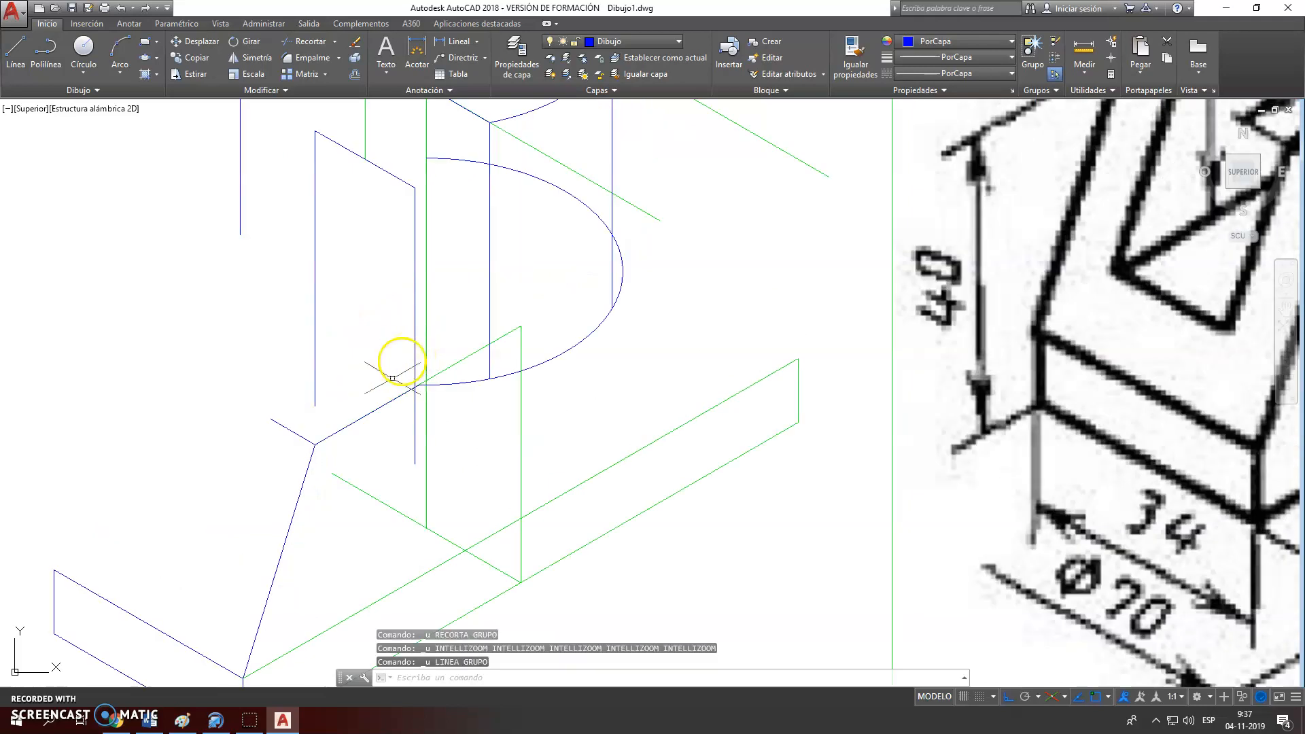
Redraw the slot's 26-unit edge from the free end of the 8-unit line to the slot's vertical line
{"action": "left_click", "coordinate": [296, 440]}
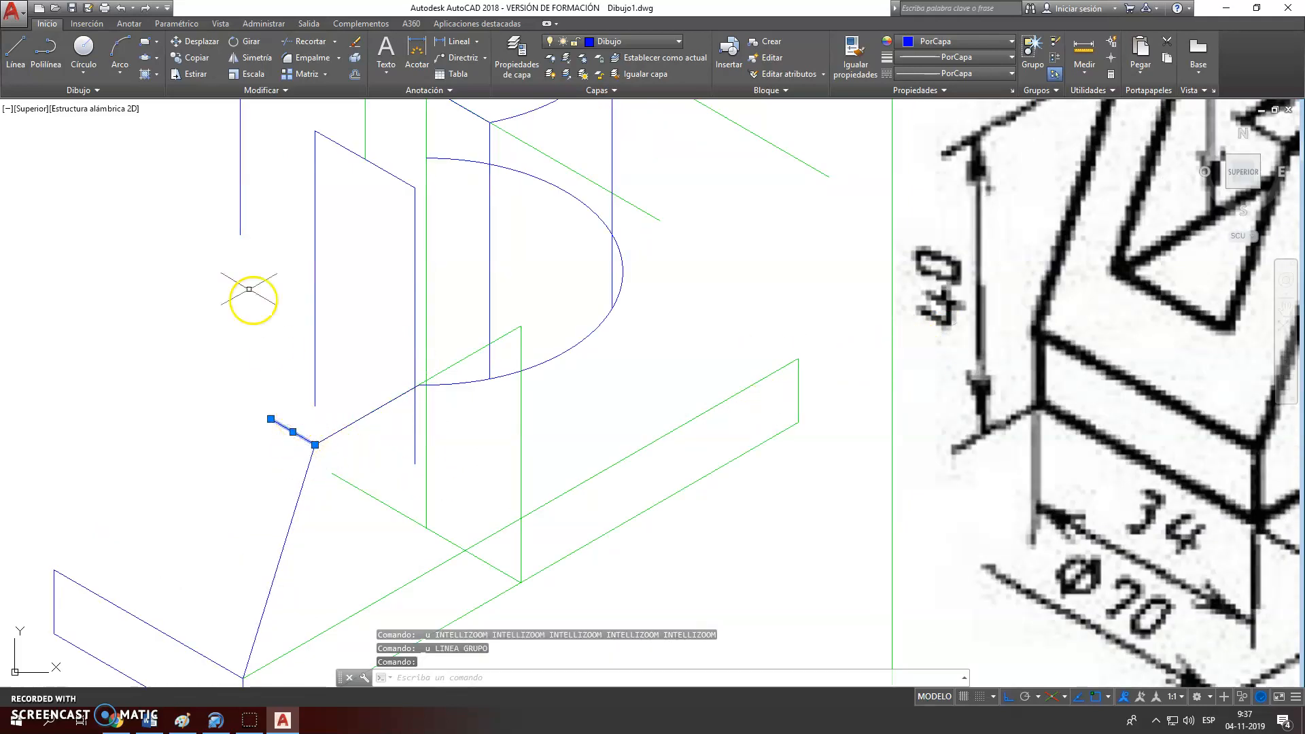
{"action": "left_click", "coordinate": [15, 49]}
{"action": "left_click", "coordinate": [271, 419]}
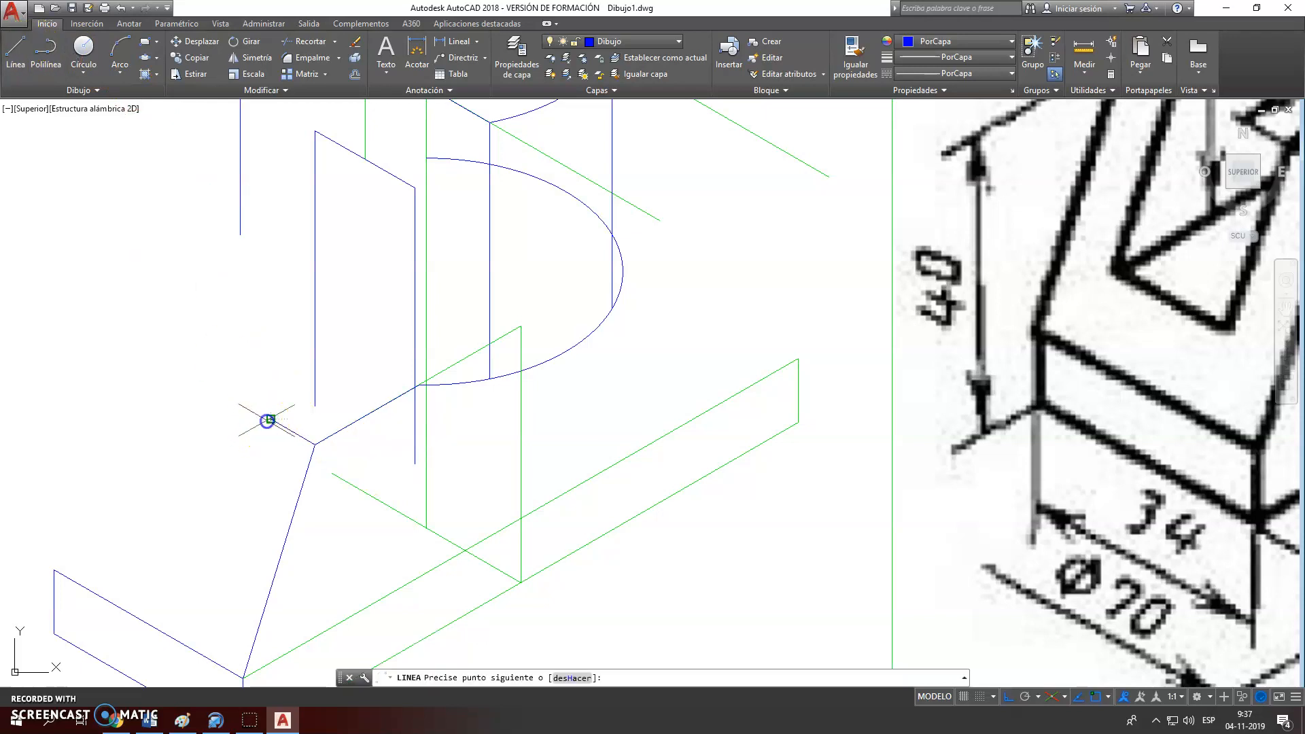
{"action": "type", "text": "26"}
{"action": "key", "text": "Return"}
{"action": "key", "text": "Return"}
Trim off the part of the slot's vertical line that extends below the redrawn 26-unit edge
{"action": "scroll", "coordinate": [405, 337], "scroll_direction": "up", "scroll_amount": 4}
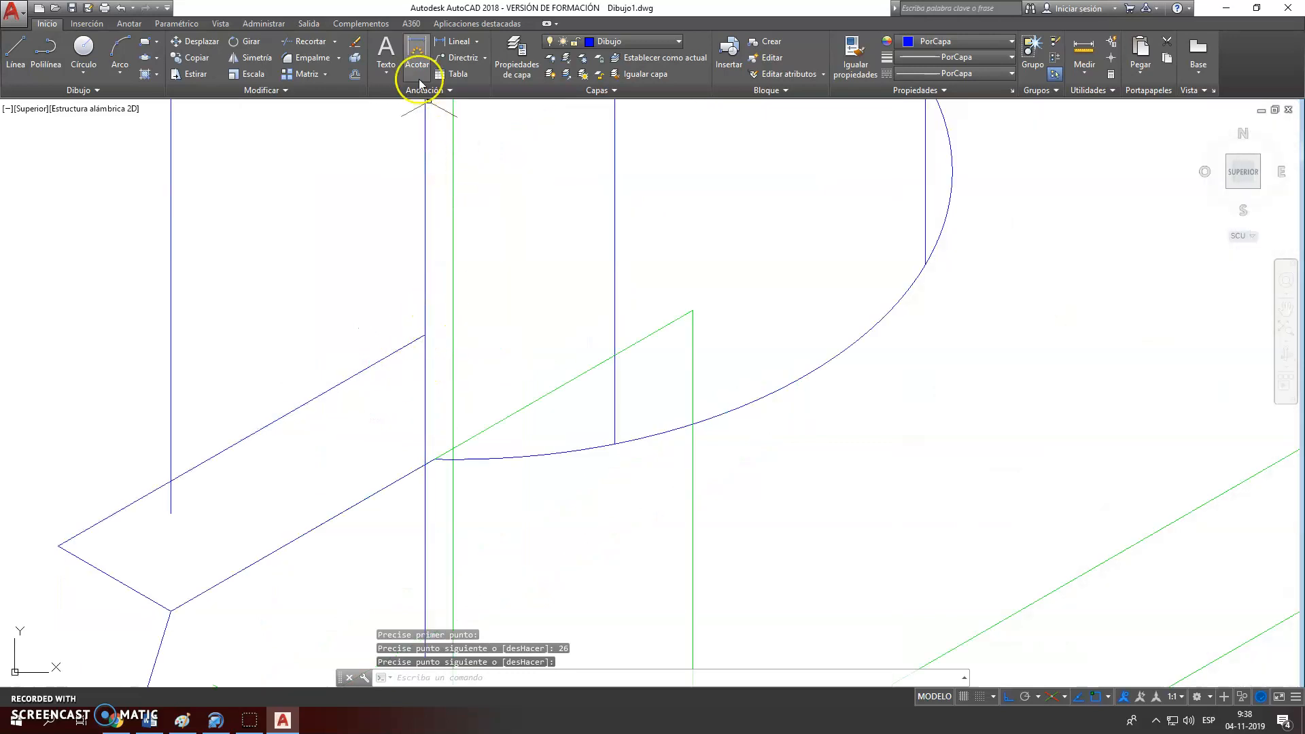
{"action": "left_click", "coordinate": [308, 41]}
{"action": "key", "text": "Return"}
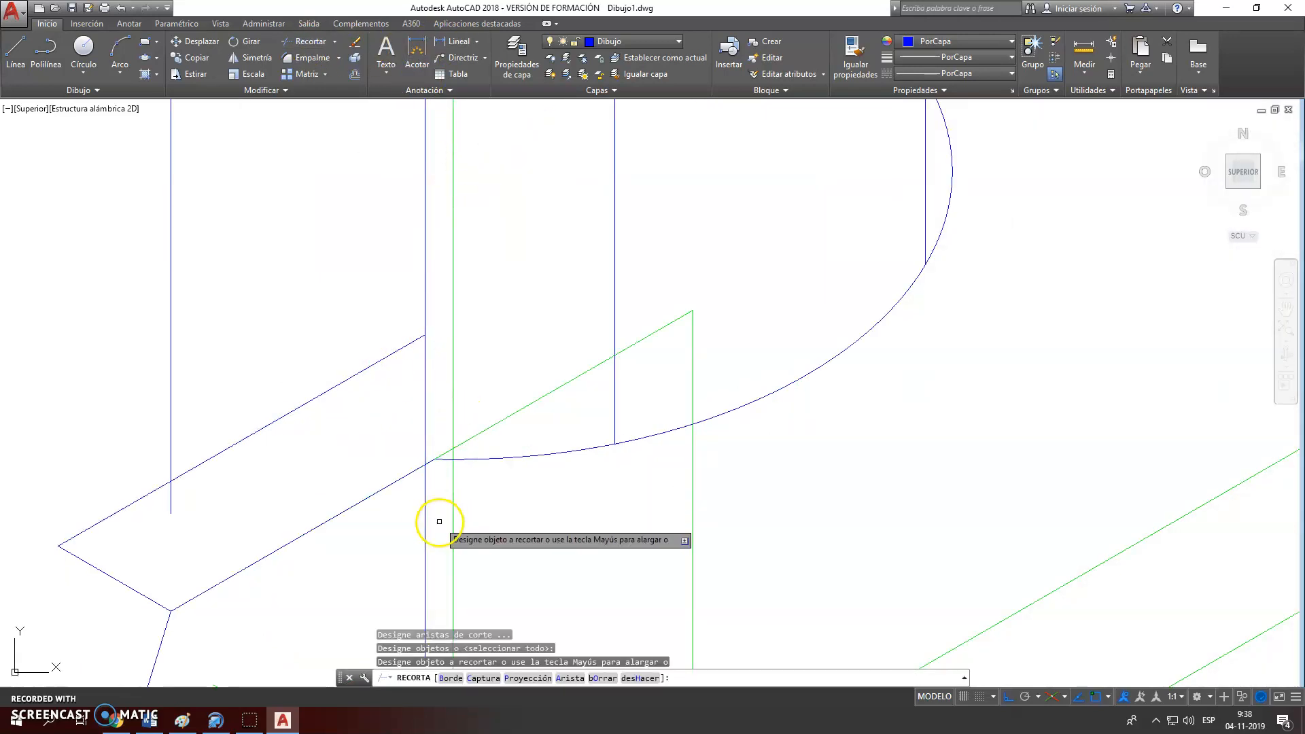
{"action": "left_click", "coordinate": [426, 518]}
{"action": "left_click", "coordinate": [423, 429]}
{"action": "right_click", "coordinate": [423, 413]}
{"action": "left_click", "coordinate": [449, 423]}
Turn off layer Auxiliar so only the part's blue outline is displayed
{"action": "left_click", "coordinate": [661, 43]}
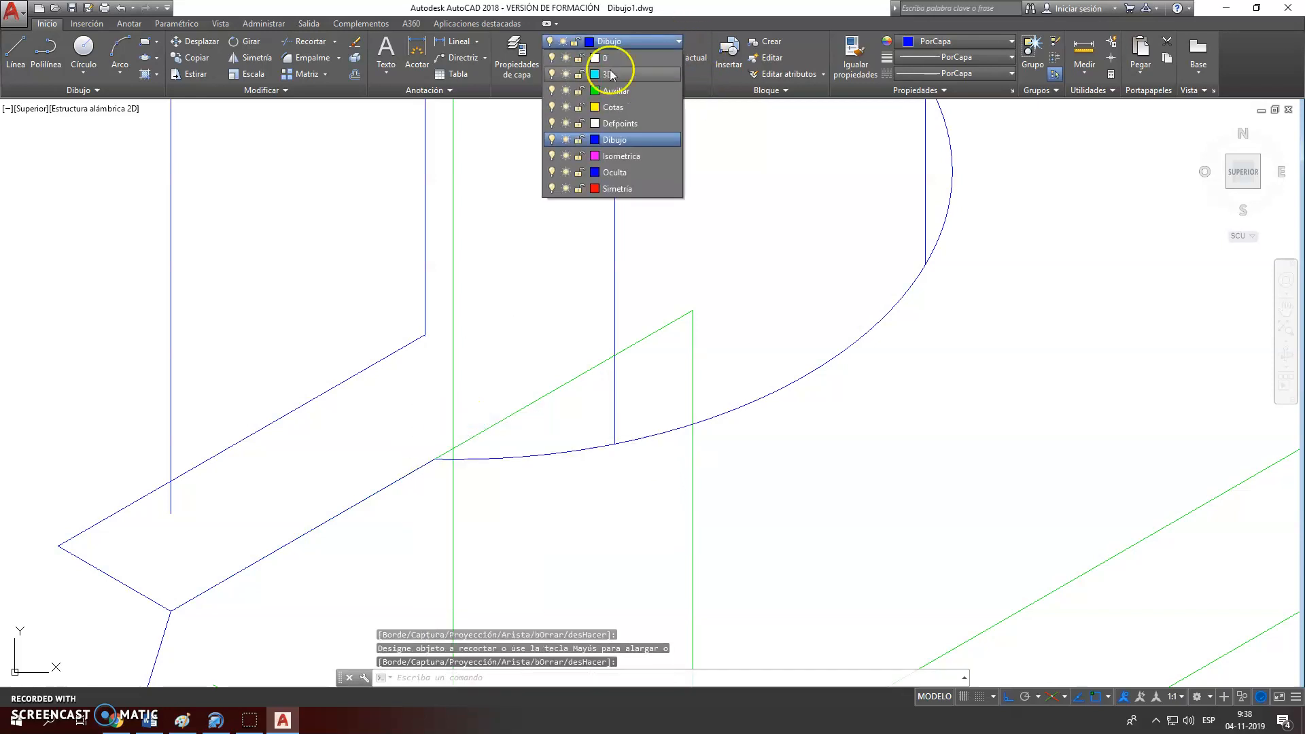
{"action": "left_click", "coordinate": [552, 91]}
{"action": "scroll", "coordinate": [548, 408], "scroll_direction": "down", "scroll_amount": 4}
{"action": "left_click", "coordinate": [560, 472]}
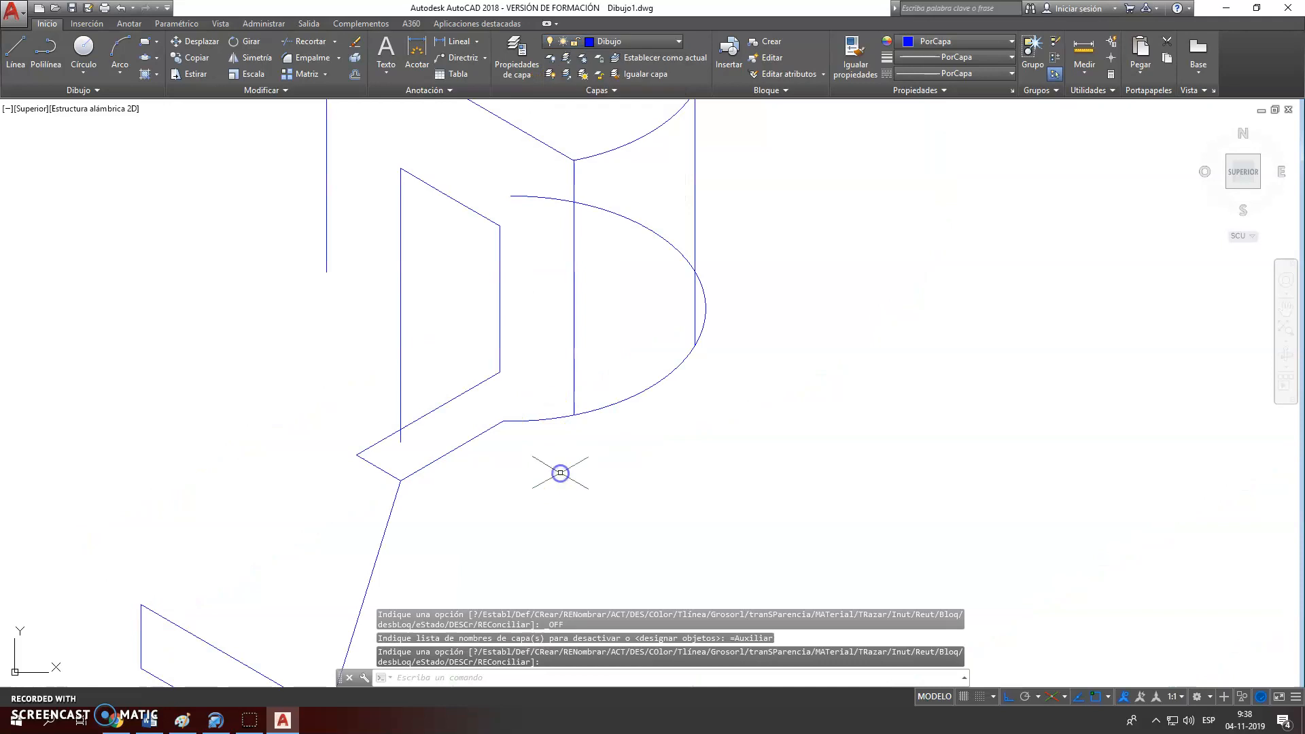
{"action": "key", "text": "Escape"}
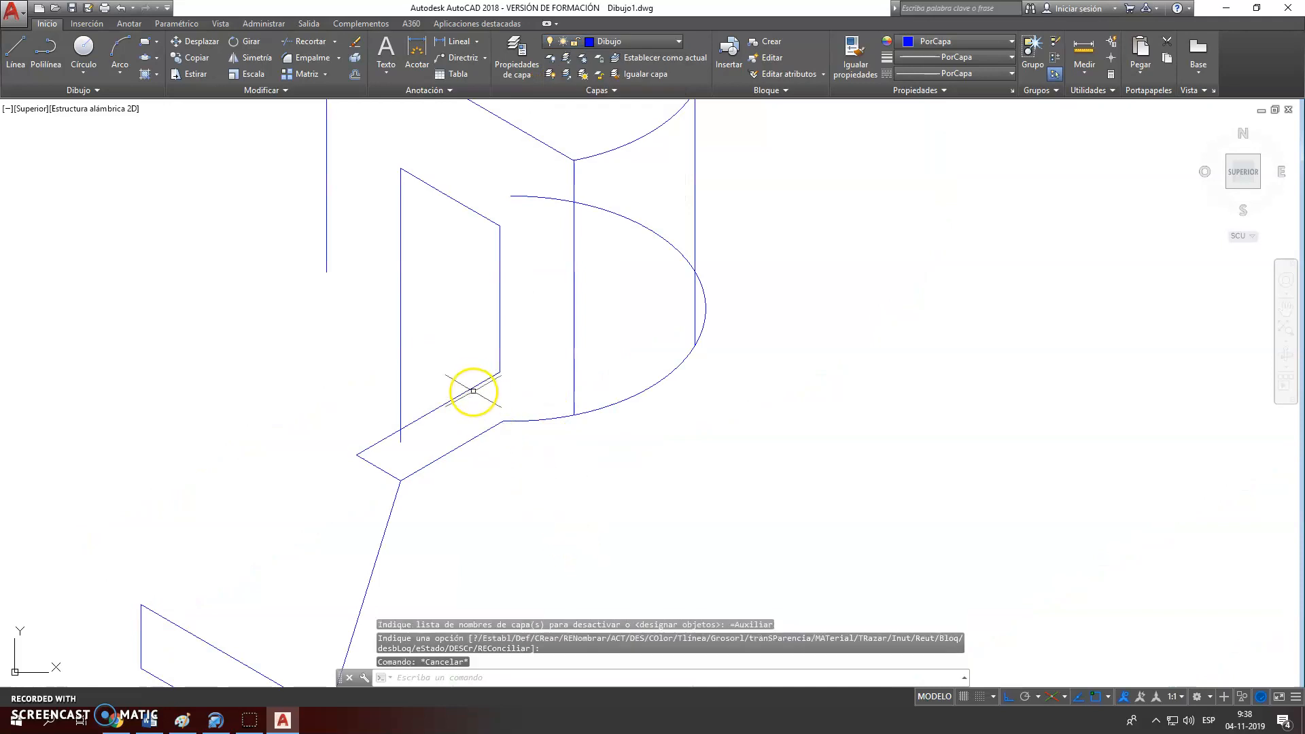
Turn layer Auxiliar back on and move the reference picture to layer 0
{"action": "left_click", "coordinate": [472, 389]}
{"action": "mouse_move", "coordinate": [356, 455]}
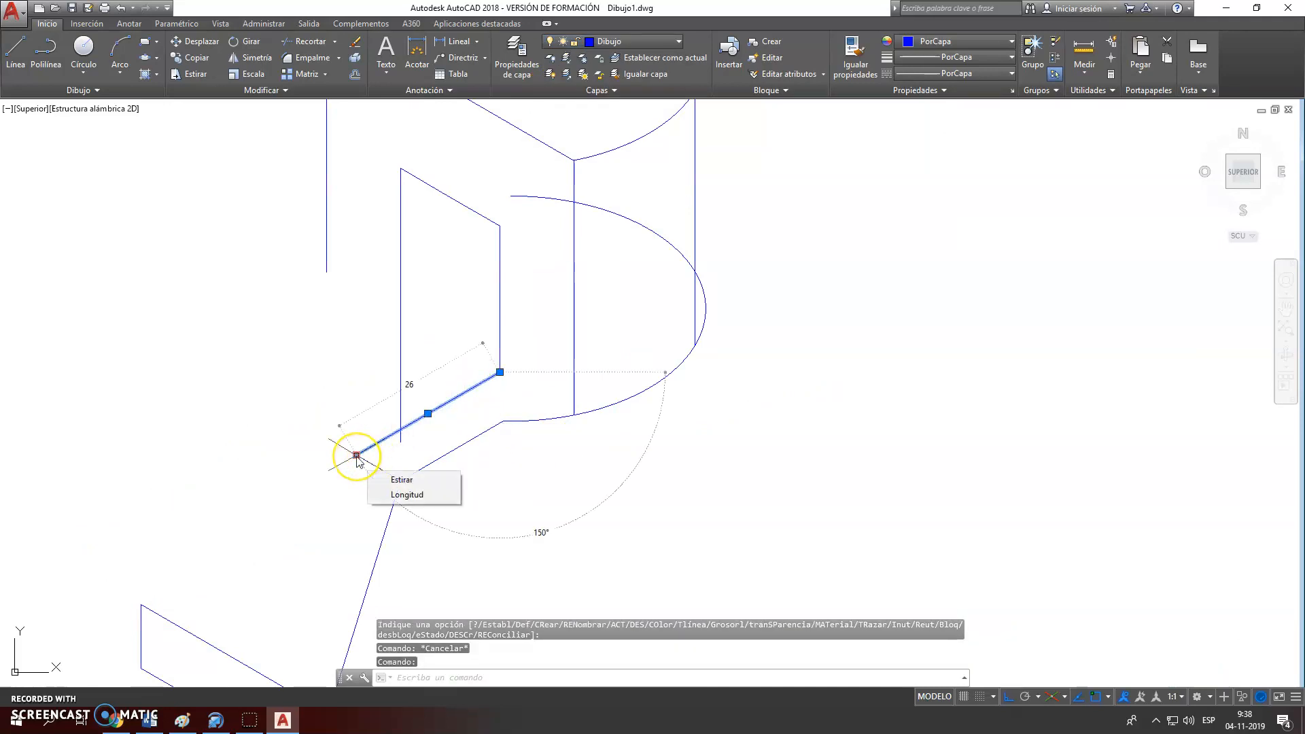
{"action": "scroll", "coordinate": [584, 469], "scroll_direction": "down", "scroll_amount": 5}
{"action": "scroll", "coordinate": [662, 457], "scroll_direction": "up", "scroll_amount": 2}
{"action": "left_click", "coordinate": [625, 42]}
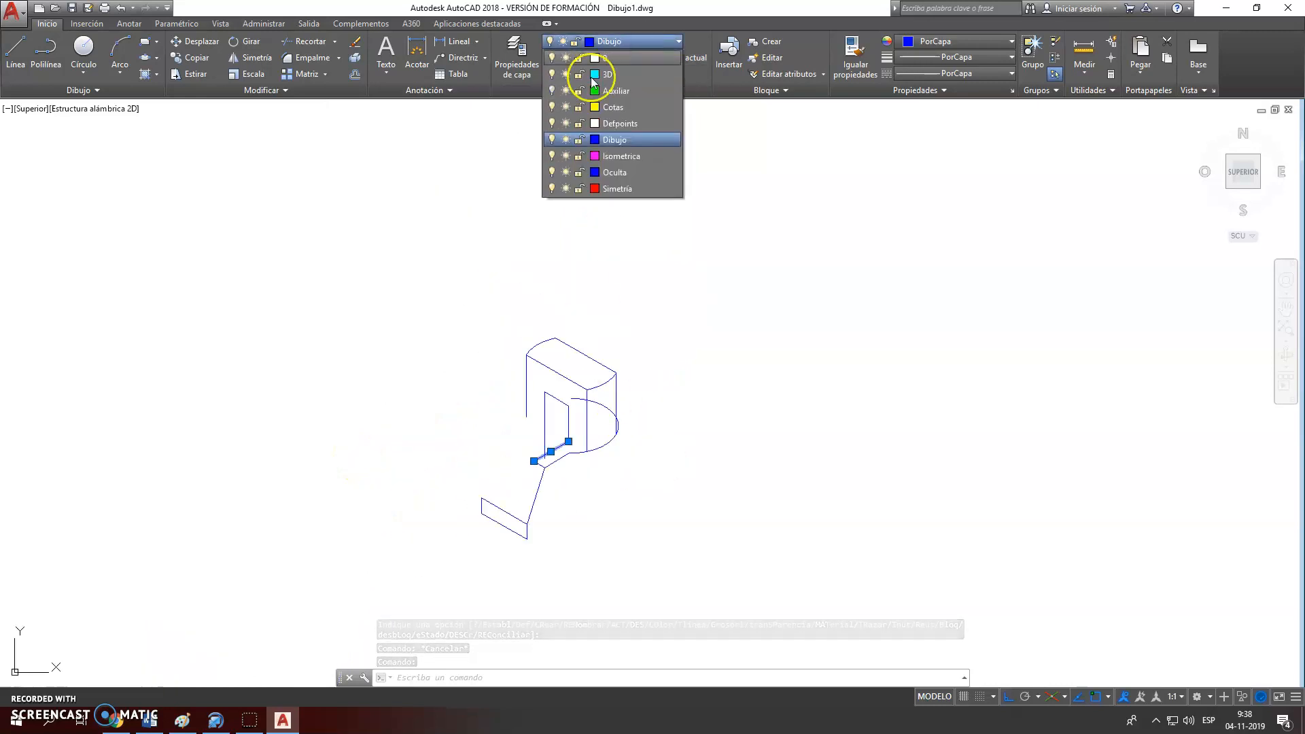
{"action": "left_click", "coordinate": [554, 90]}
{"action": "left_click", "coordinate": [726, 364]}
{"action": "left_click", "coordinate": [751, 339]}
{"action": "left_click", "coordinate": [622, 41]}
{"action": "left_click", "coordinate": [617, 56]}
Turn layer Auxiliar off again, keeping Dibujo as the current layer
{"action": "left_click", "coordinate": [618, 42]}
{"action": "left_click", "coordinate": [557, 91]}
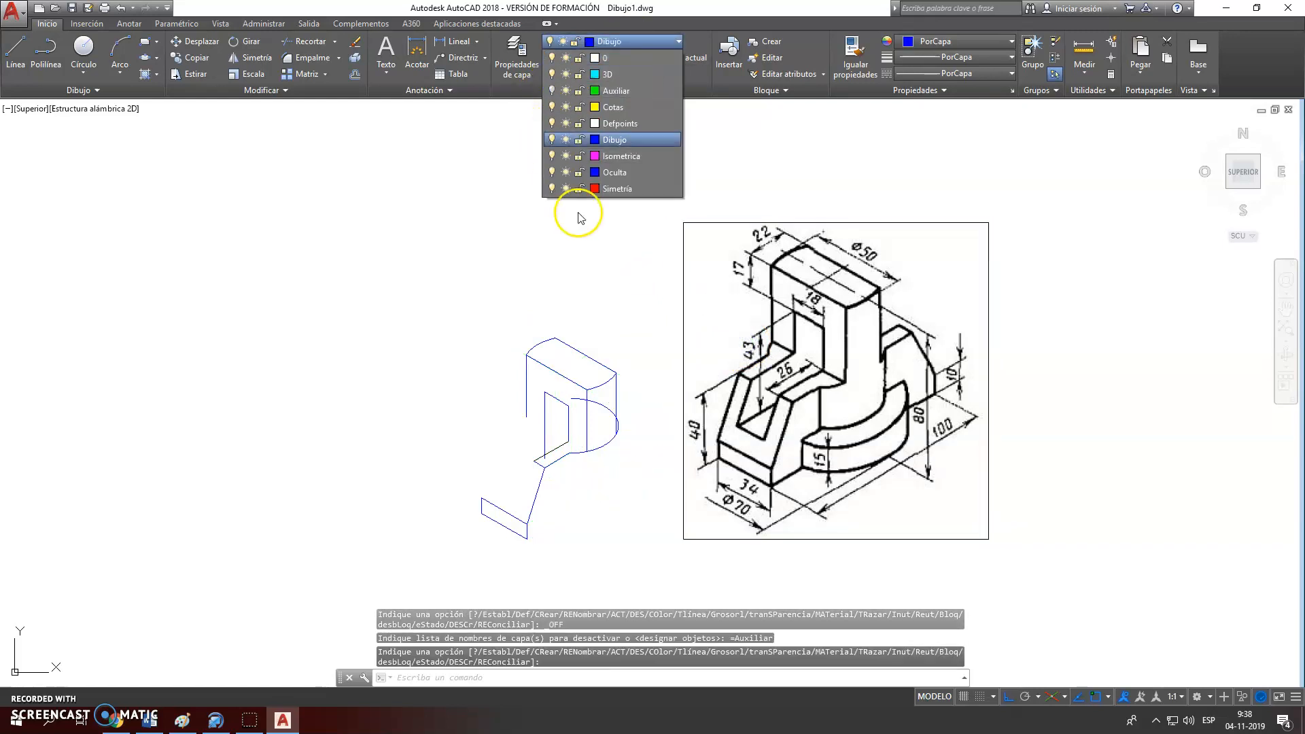
{"action": "left_click", "coordinate": [580, 248]}
Move the slot's 26-unit edge back to layer Dibujo
{"action": "scroll", "coordinate": [598, 502], "scroll_direction": "up", "scroll_amount": 4}
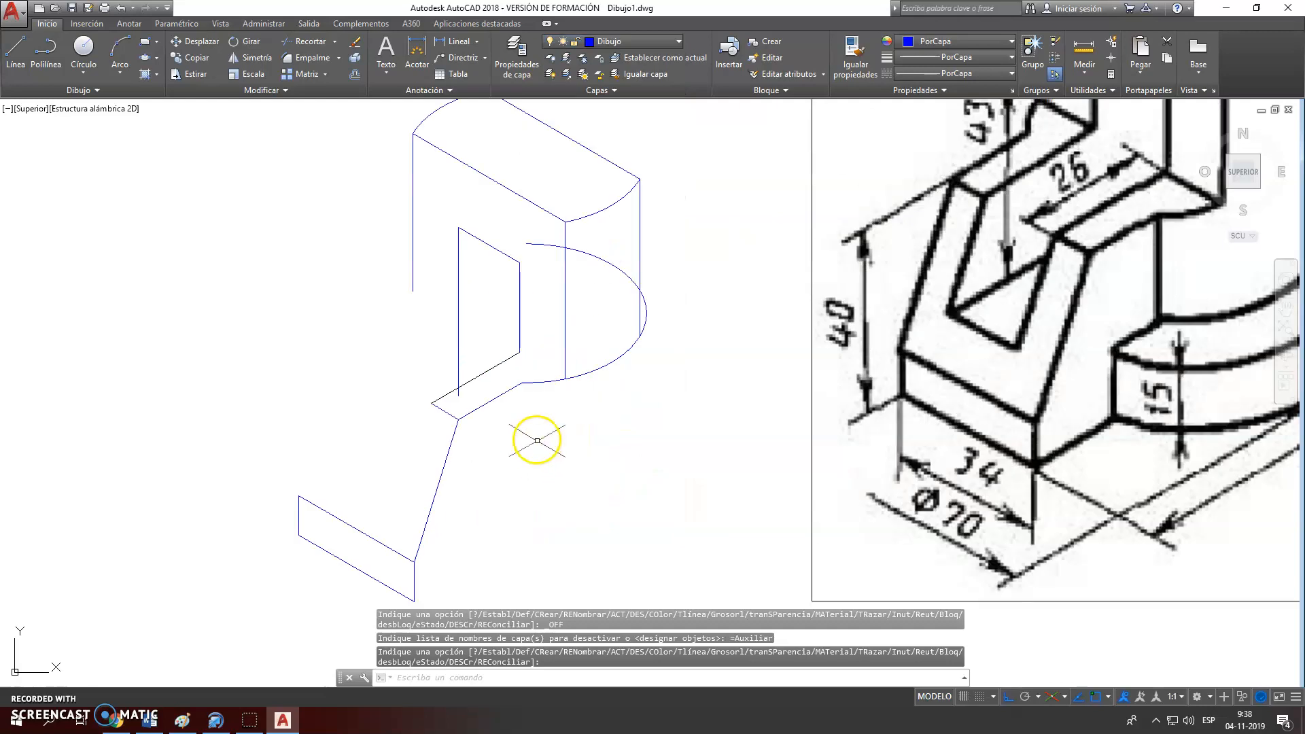
{"action": "left_click", "coordinate": [498, 387]}
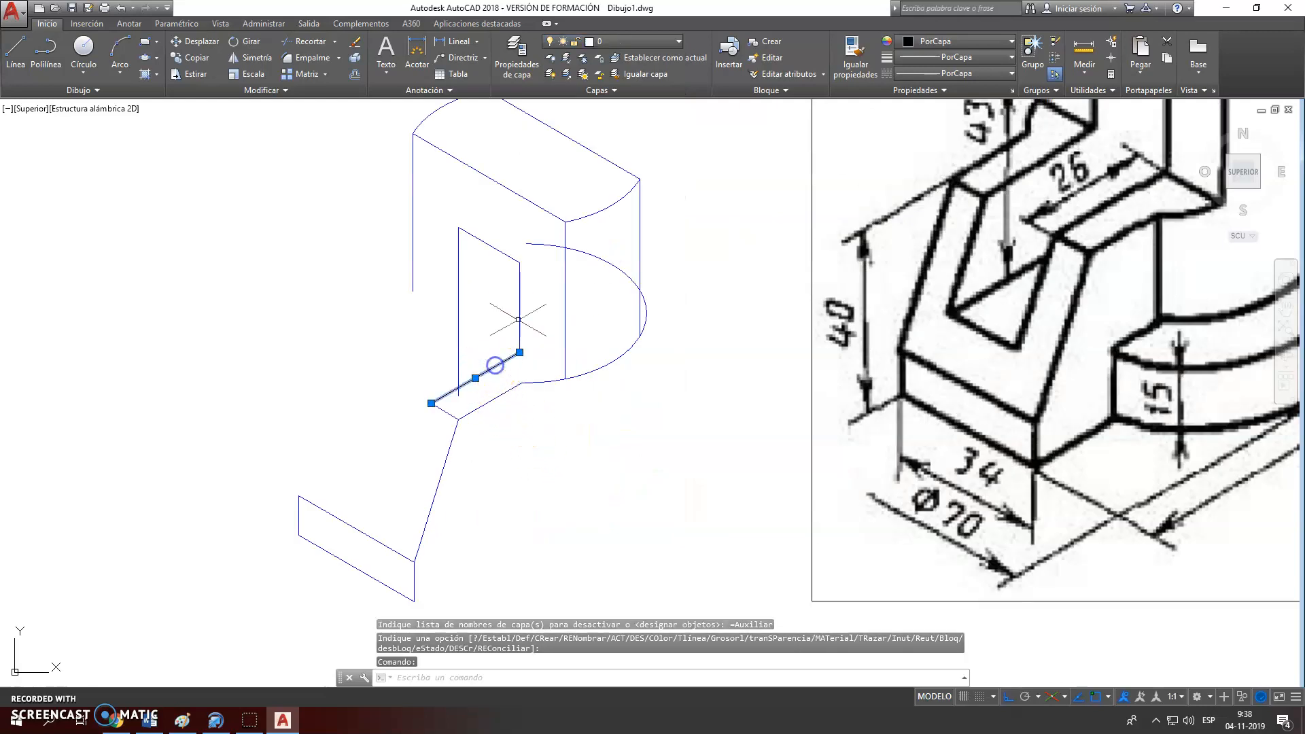
{"action": "left_click", "coordinate": [622, 45]}
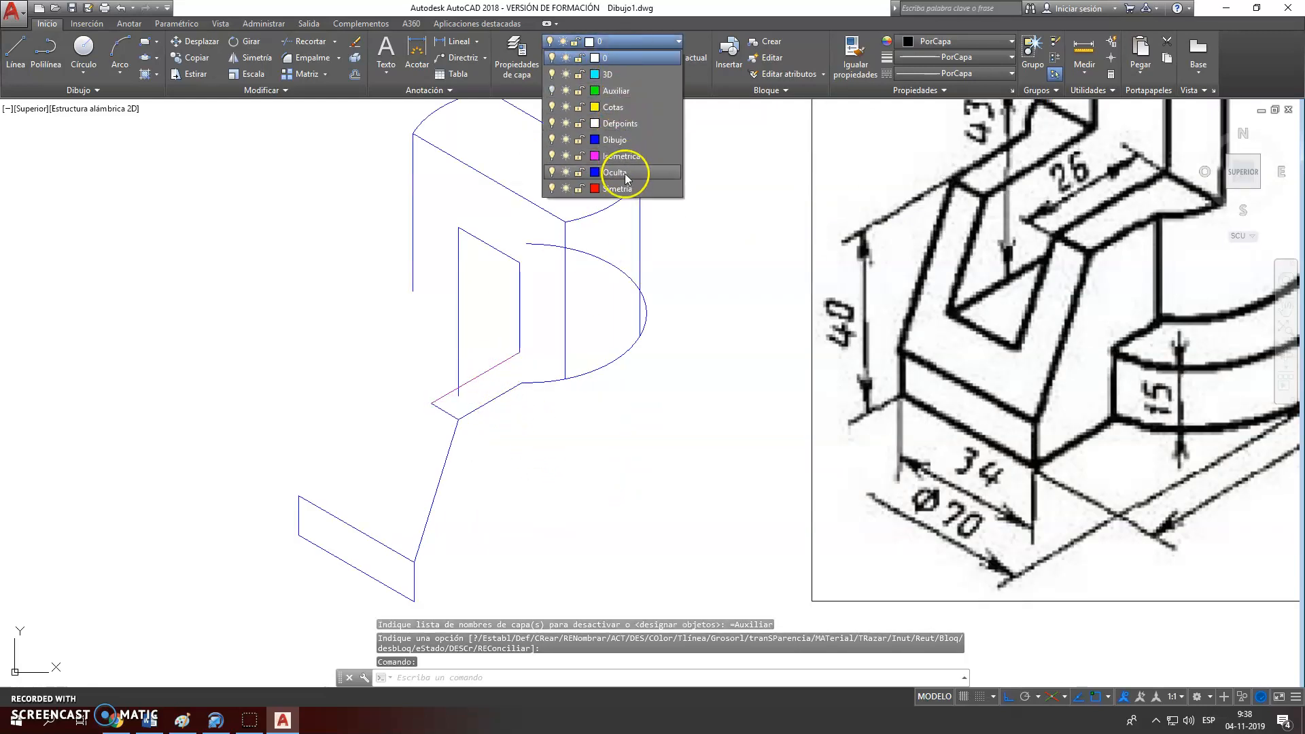
{"action": "left_click", "coordinate": [615, 140]}
{"action": "key", "text": "Escape"}
{"action": "key", "text": "Escape"}
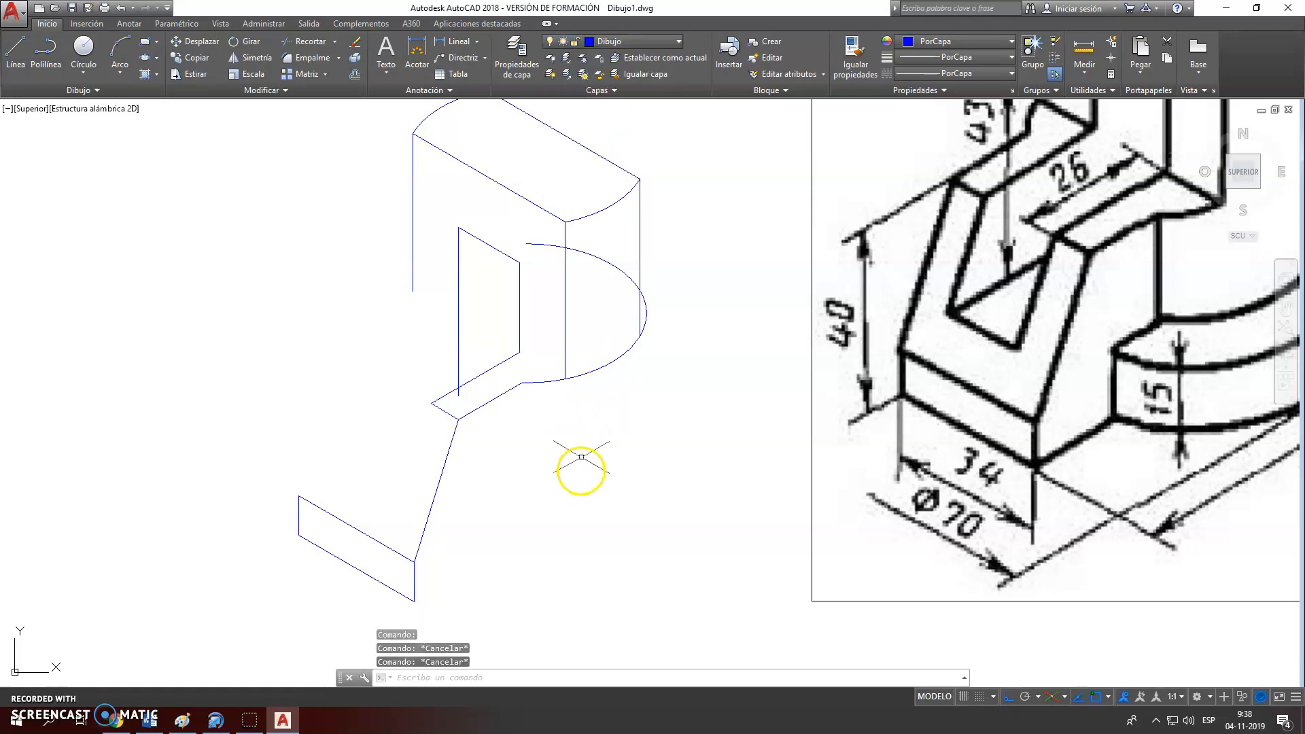
Draw a line from the slot's lower inner corner to the lower end of the body's front vertical edge
{"action": "left_click", "coordinate": [15, 42]}
{"action": "left_click", "coordinate": [520, 353]}
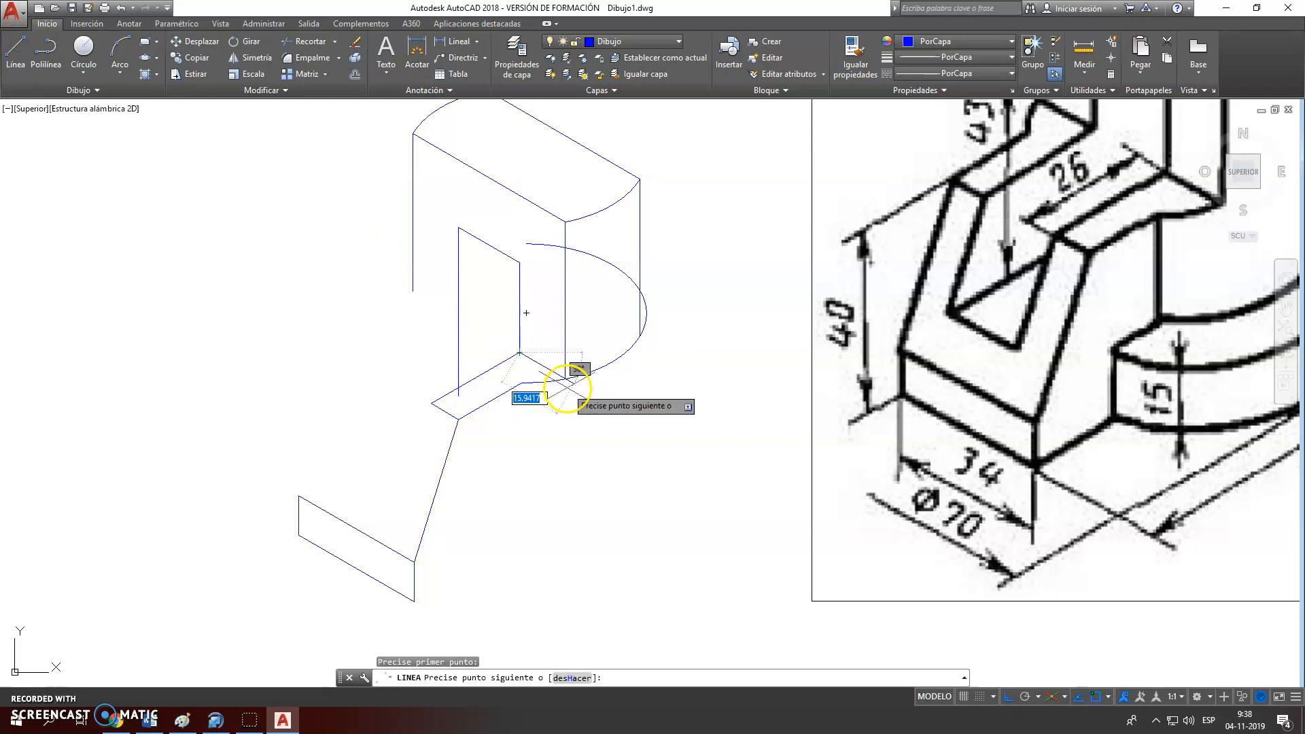
{"action": "key", "text": "Escape"}
Trim away the large lower arc's portions between the body's two right-hand vertical edges and its upper end crossing the front face
{"action": "scroll", "coordinate": [546, 444], "scroll_direction": "down", "scroll_amount": 3}
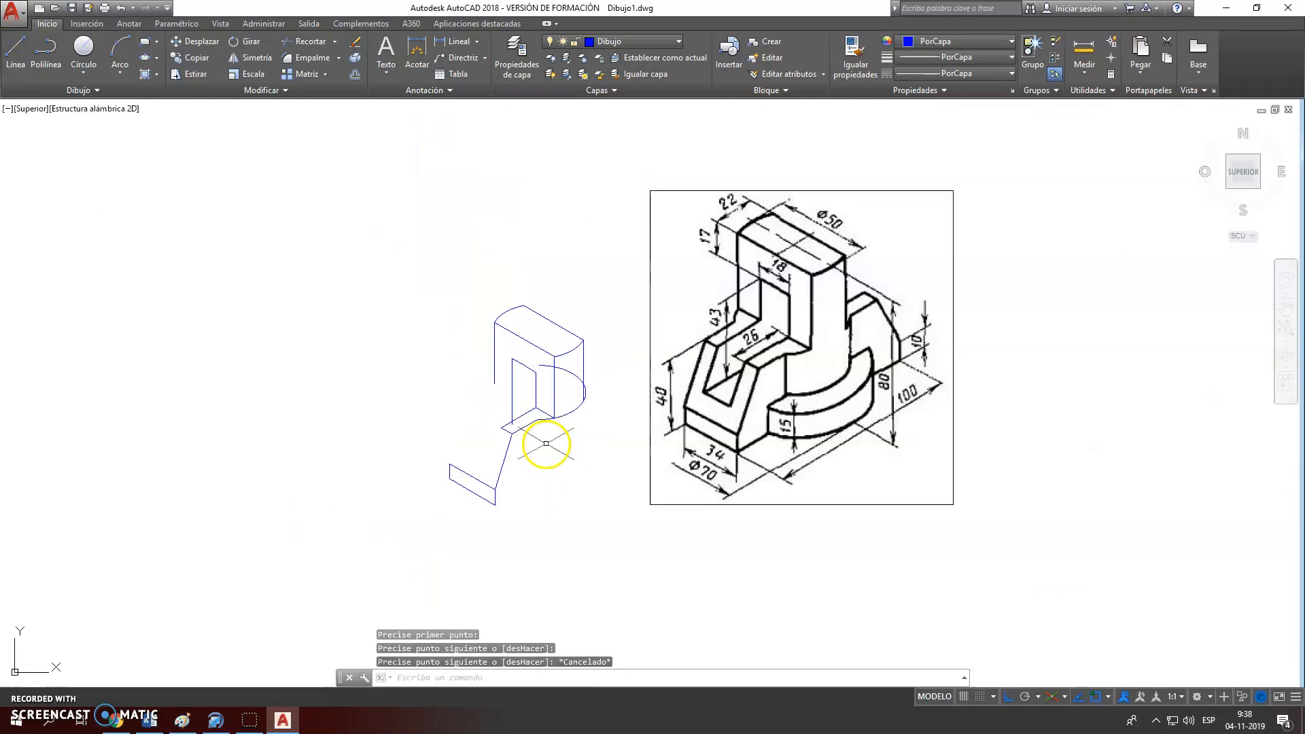
{"action": "scroll", "coordinate": [800, 347], "scroll_direction": "up", "scroll_amount": 2}
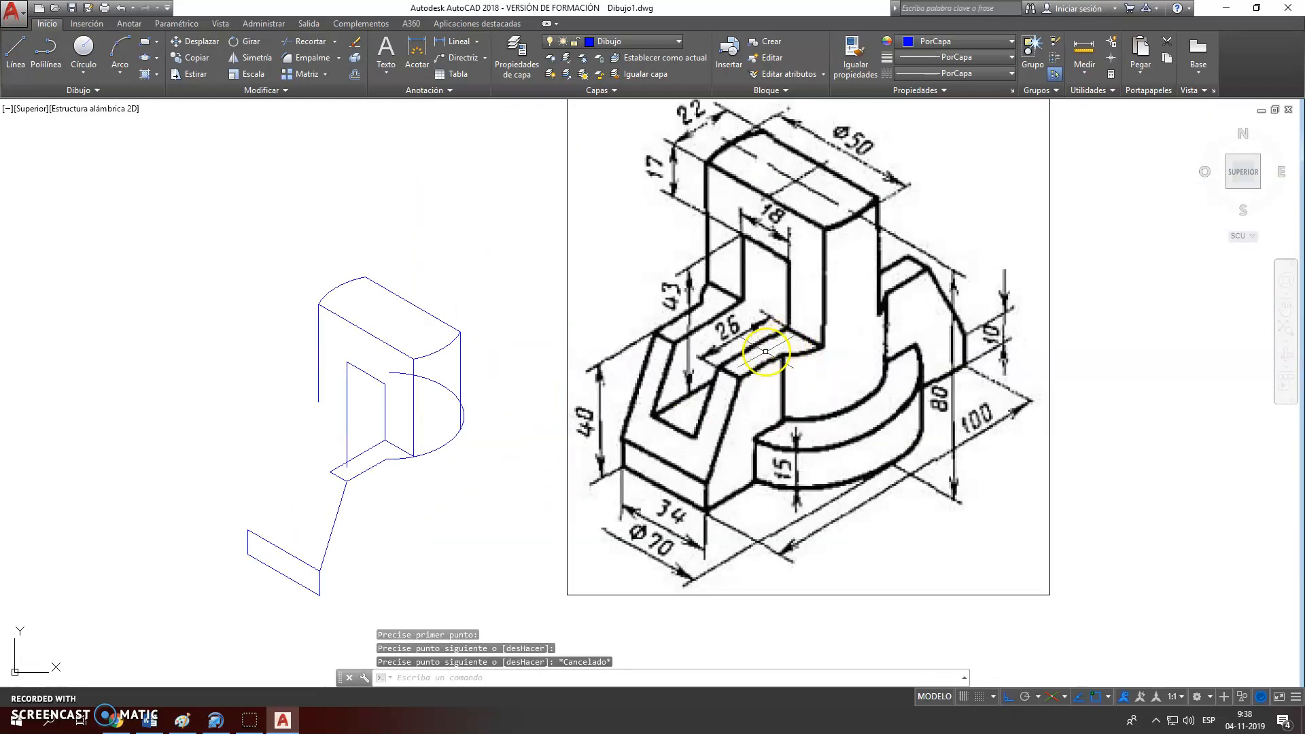
{"action": "scroll", "coordinate": [387, 485], "scroll_direction": "up", "scroll_amount": 2}
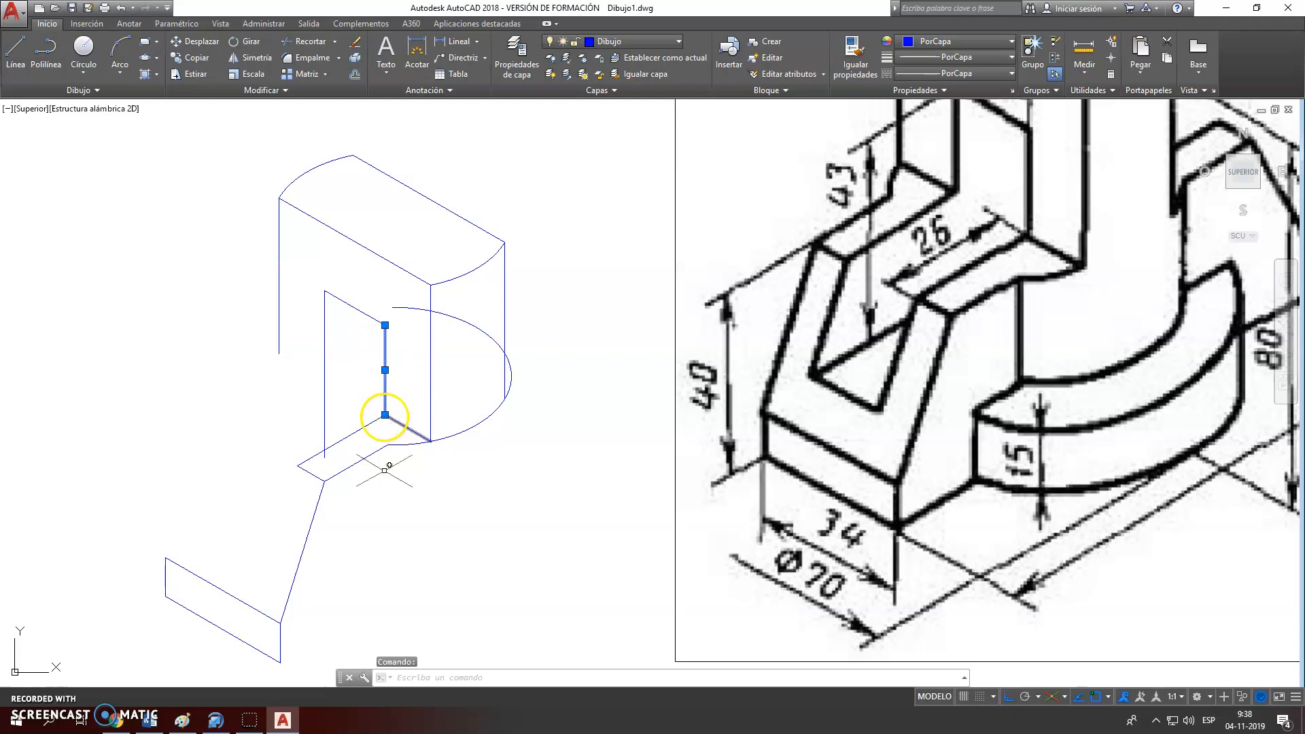
{"action": "key", "text": "Escape"}
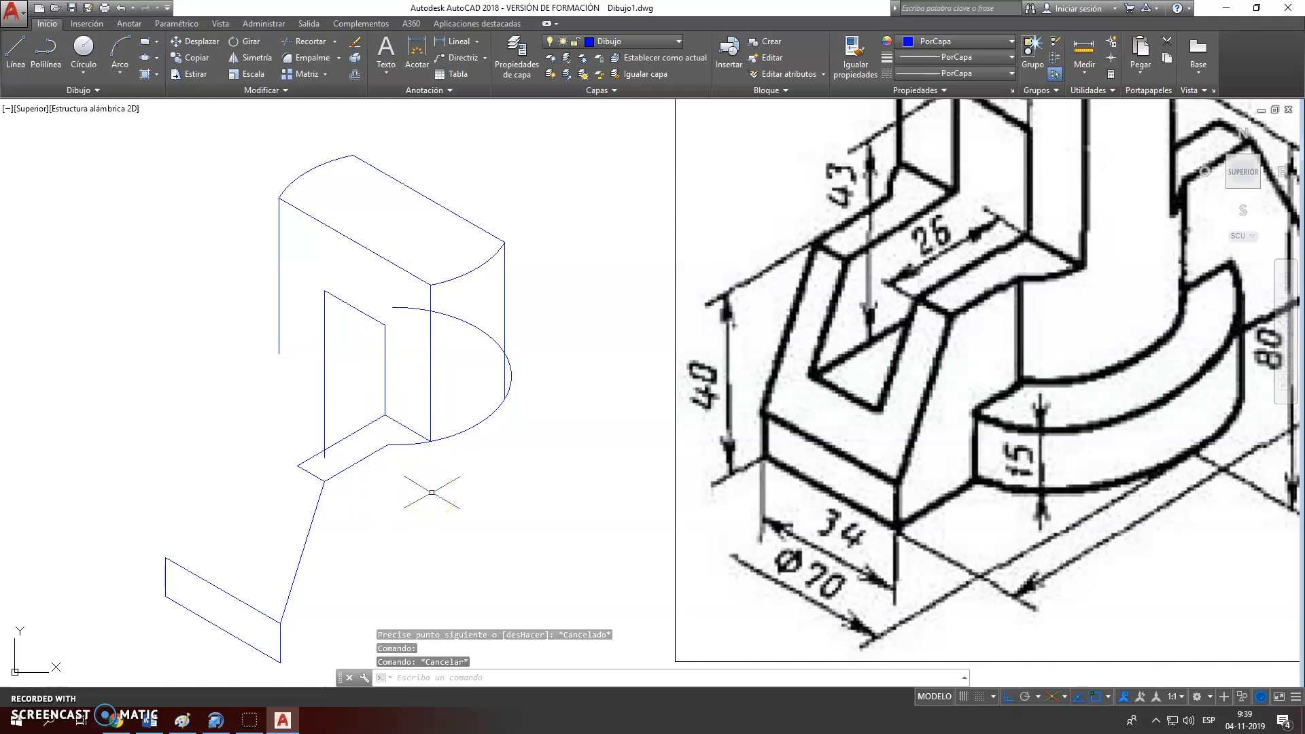
{"action": "left_click", "coordinate": [310, 42]}
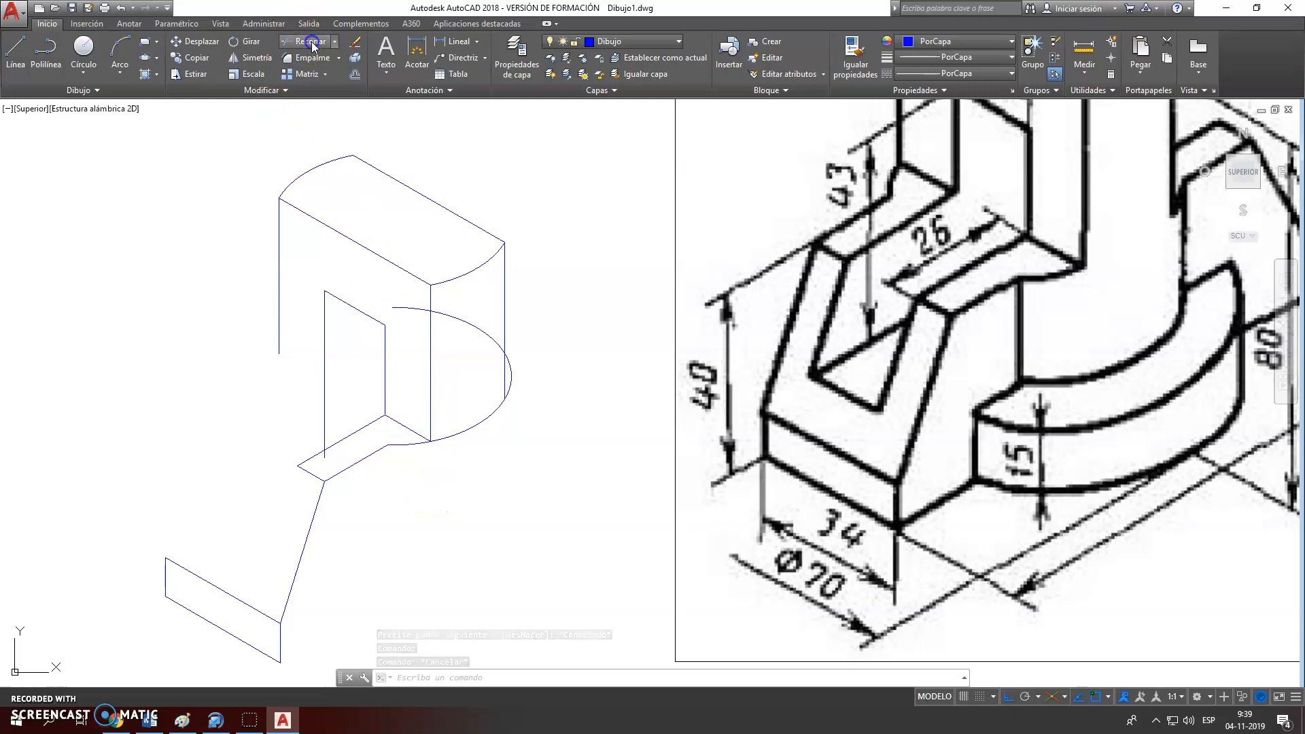
{"action": "key", "text": "Return"}
{"action": "left_click", "coordinate": [468, 431]}
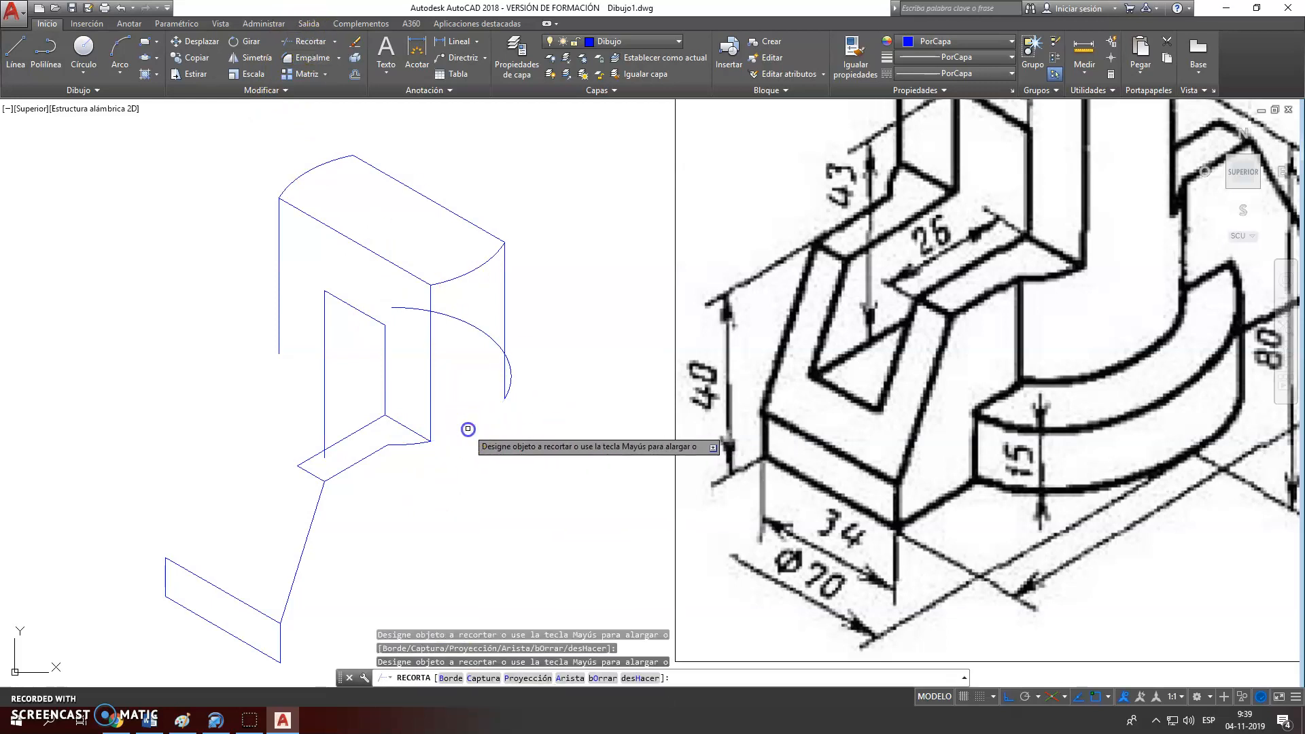
{"action": "left_click", "coordinate": [406, 308]}
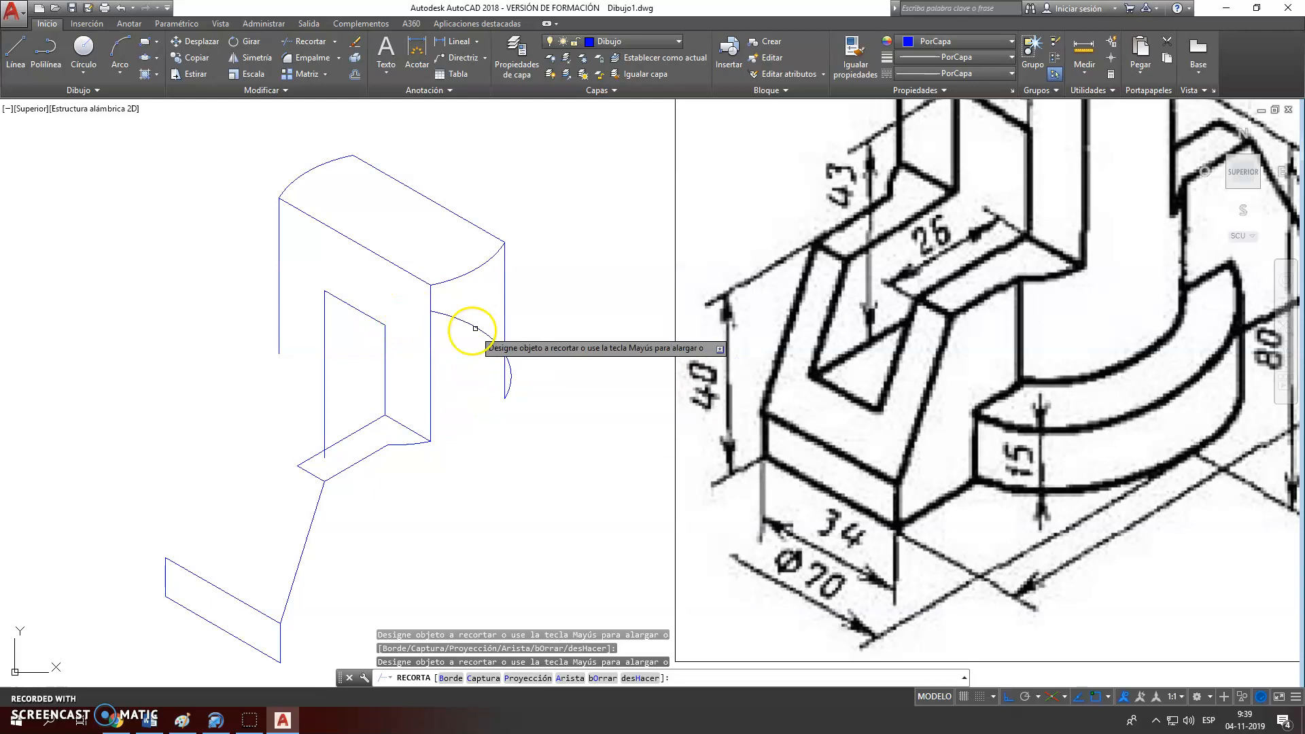
{"action": "left_click", "coordinate": [468, 322]}
{"action": "right_click", "coordinate": [469, 372]}
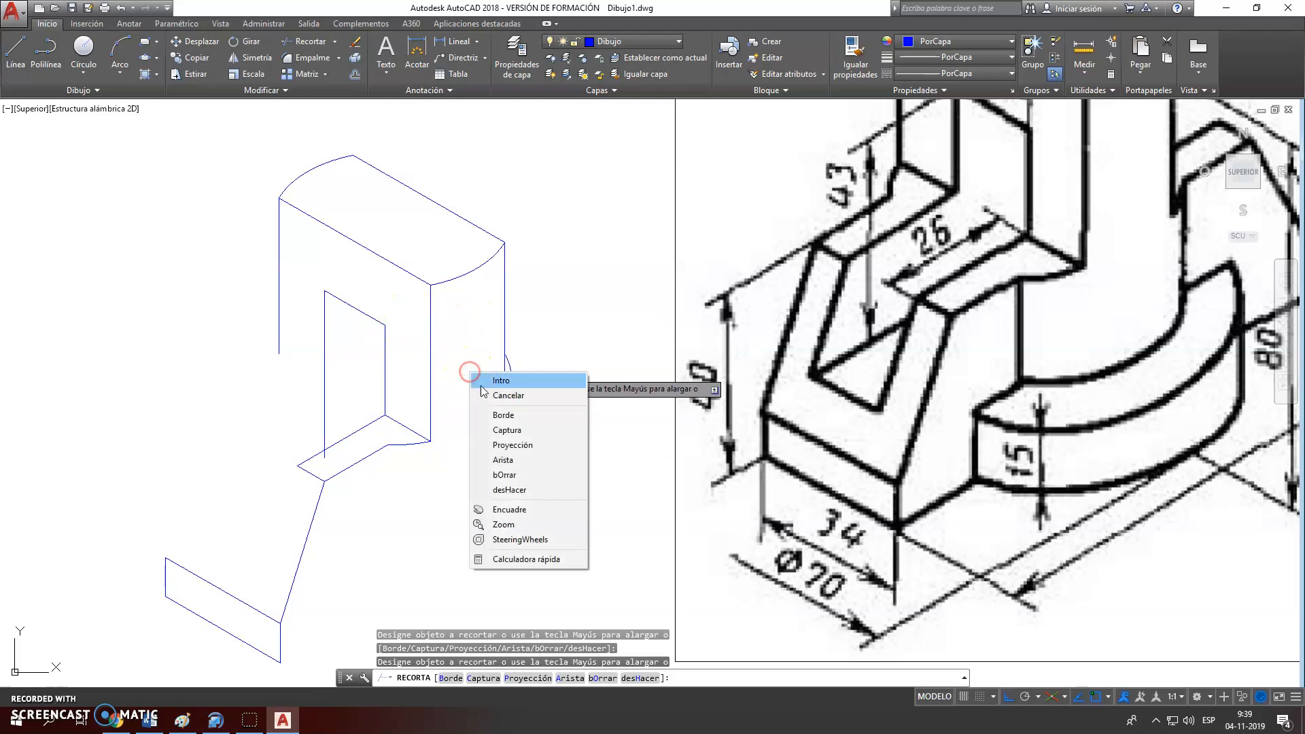
{"action": "left_click", "coordinate": [481, 384]}
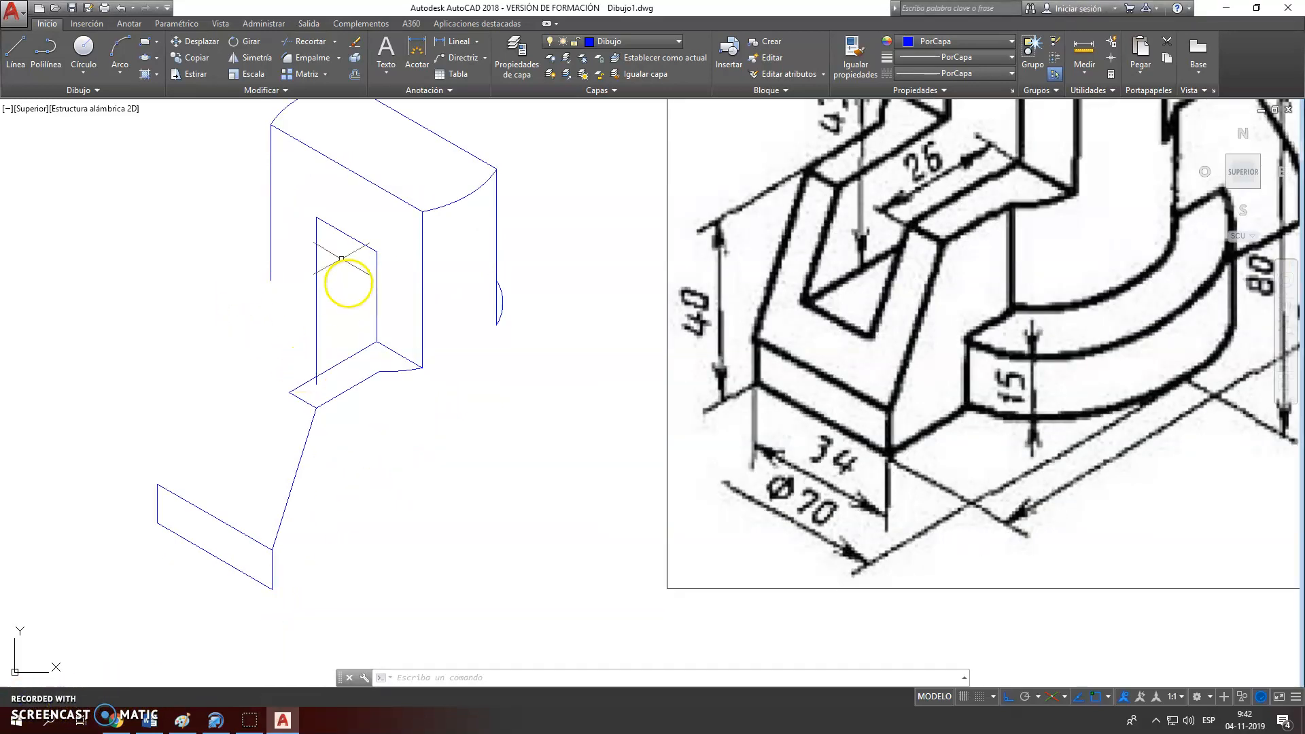
Switch to the left isoplane and copy the sloped edge from its lower end to the opposite upper corner of the base's front face
{"action": "key", "text": "F5"}
{"action": "key", "text": "F5"}
{"action": "key", "text": "F5"}
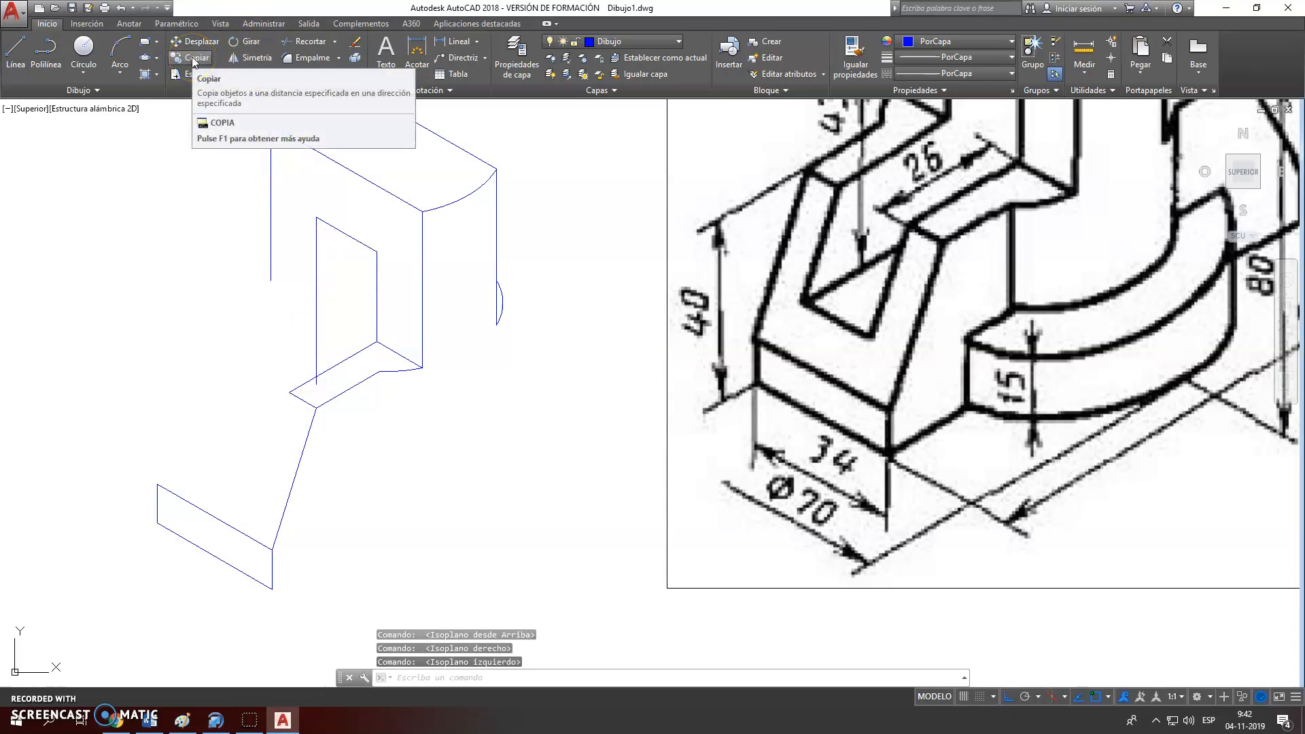
{"action": "left_click", "coordinate": [194, 59]}
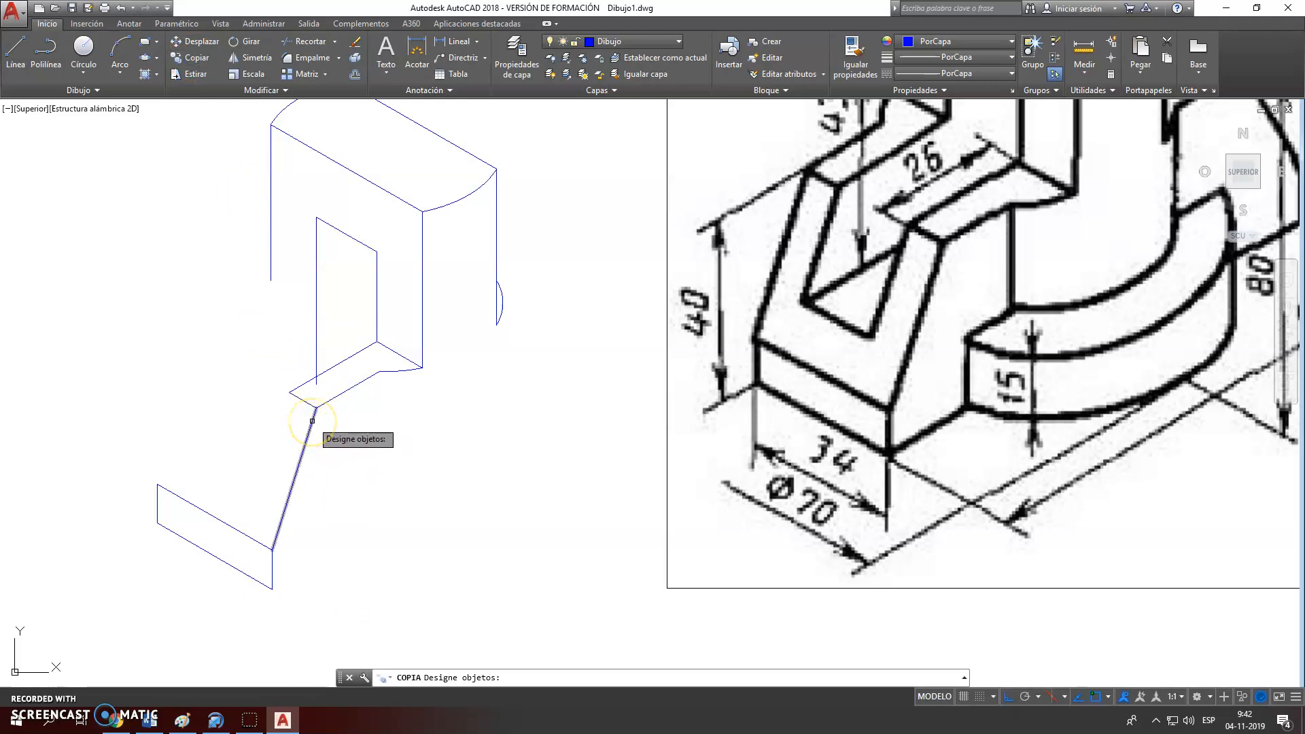
{"action": "left_click", "coordinate": [312, 421]}
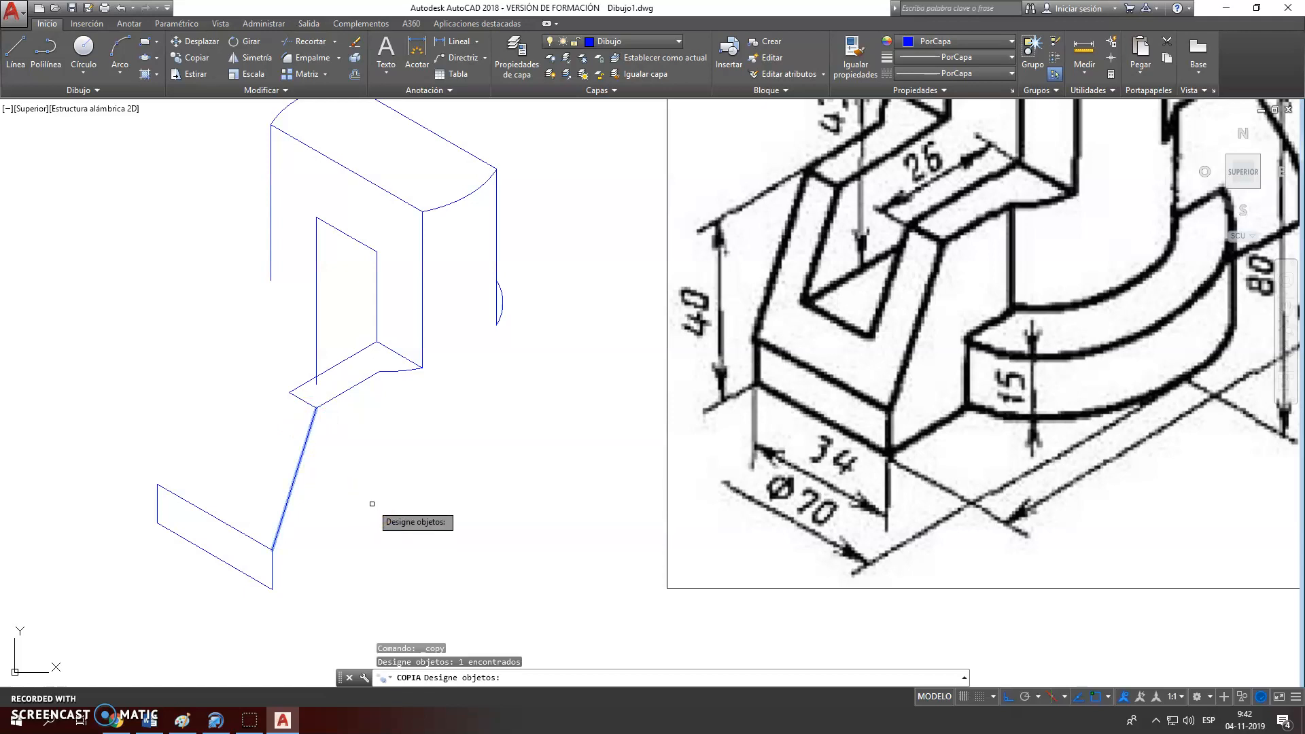
{"action": "key", "text": "Return"}
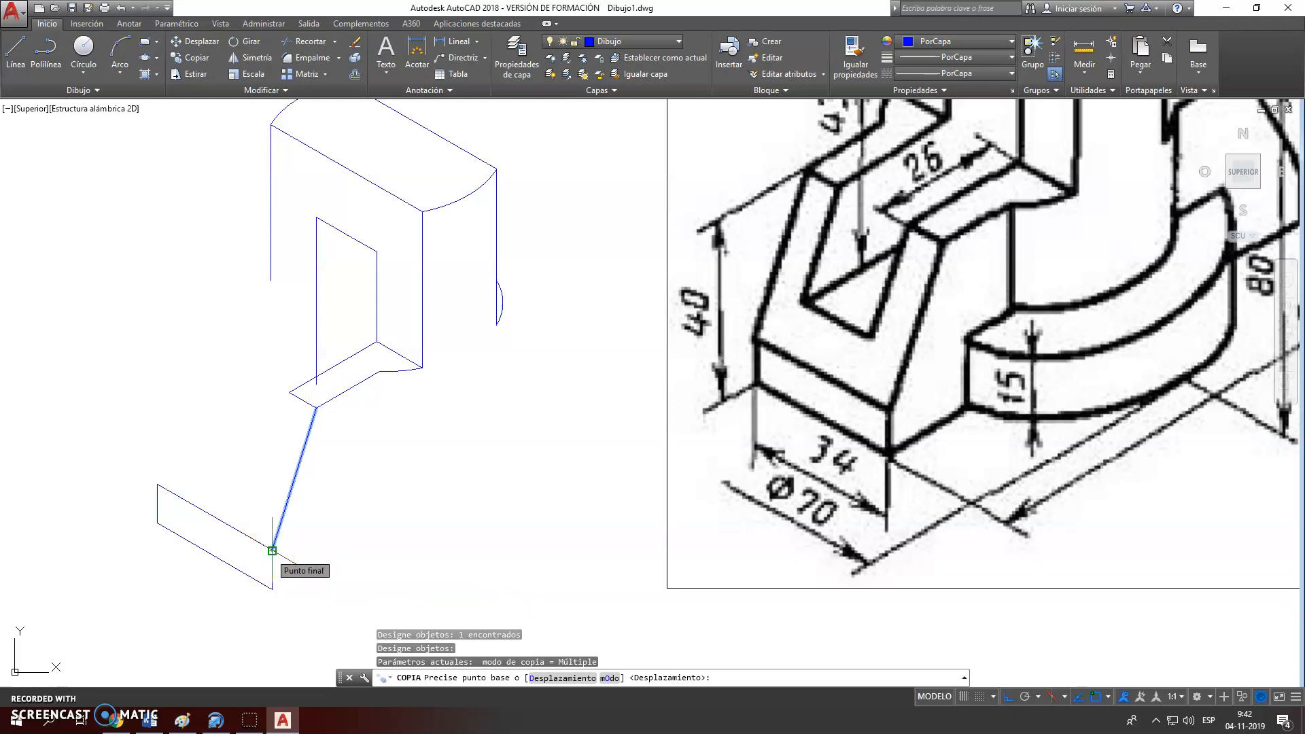
{"action": "left_click", "coordinate": [272, 551]}
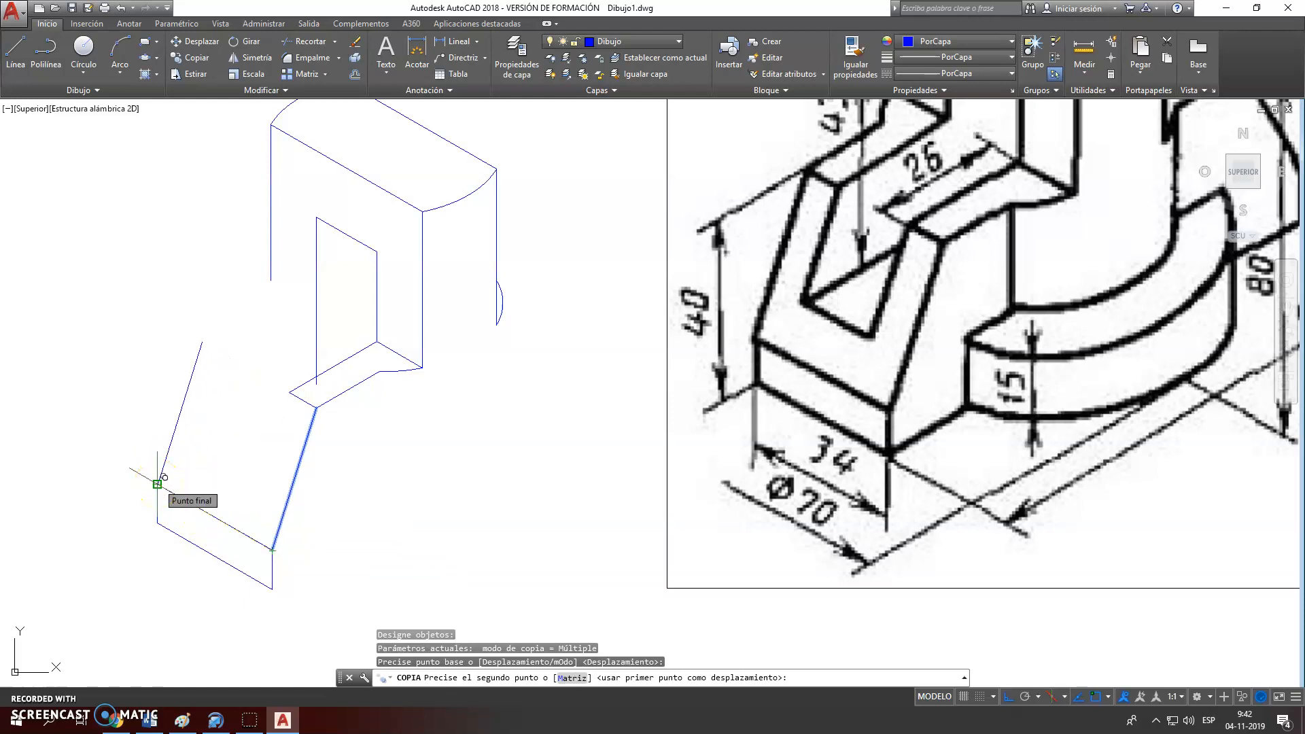
{"action": "left_click", "coordinate": [157, 484]}
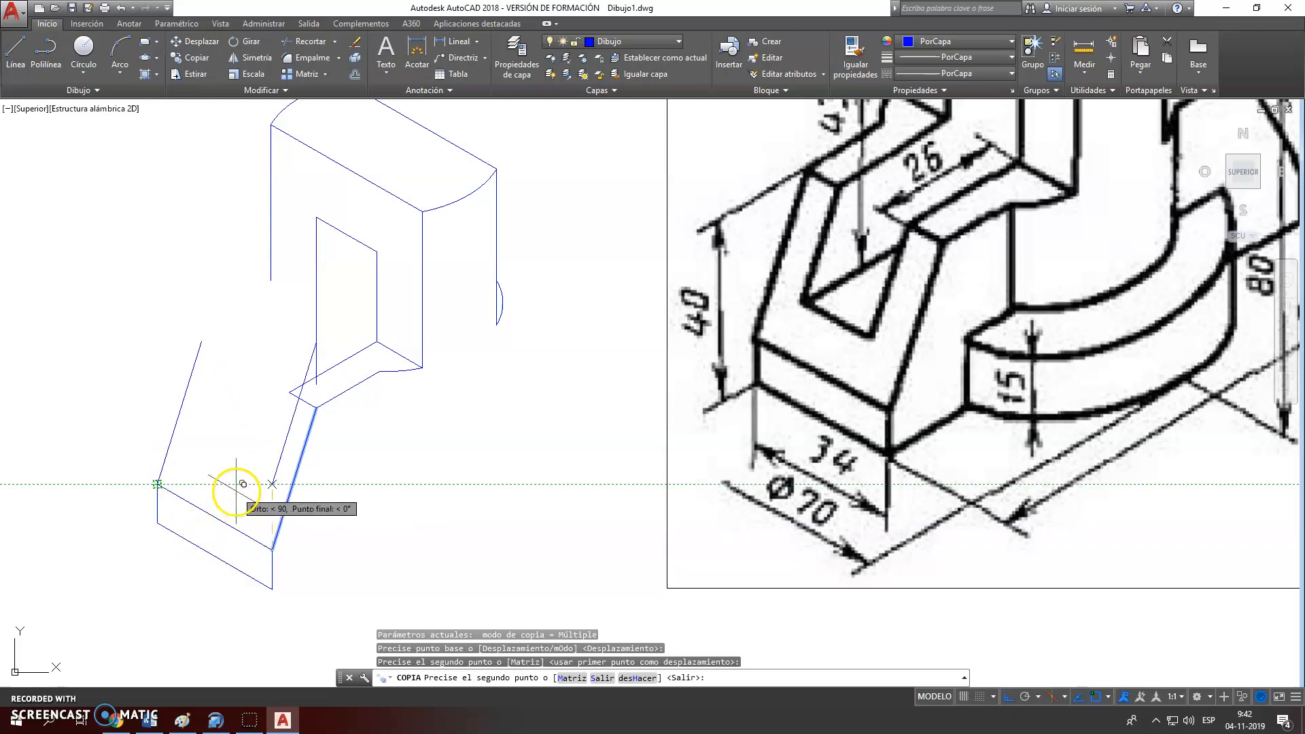
{"action": "key", "text": "Return"}
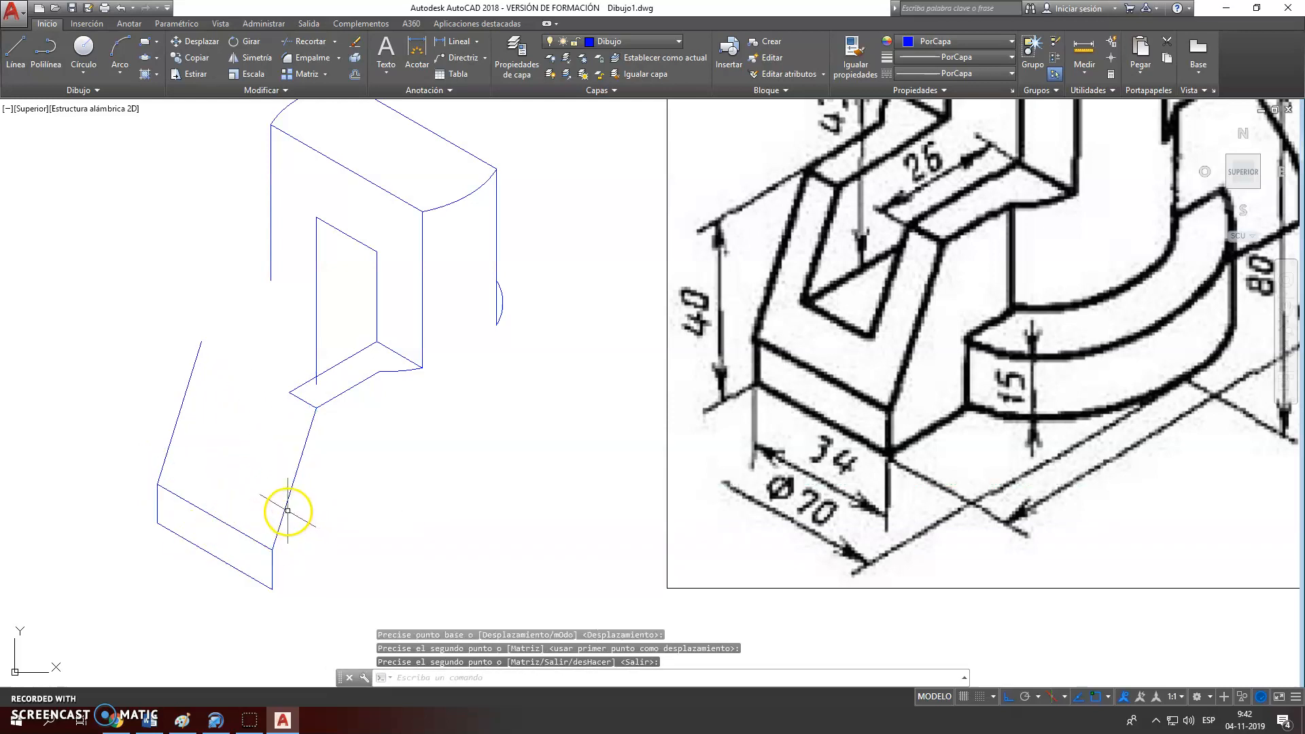
Copy the original sloped edge from its upper end to the free end of the slot's 26-unit edge
{"action": "left_click", "coordinate": [197, 58]}
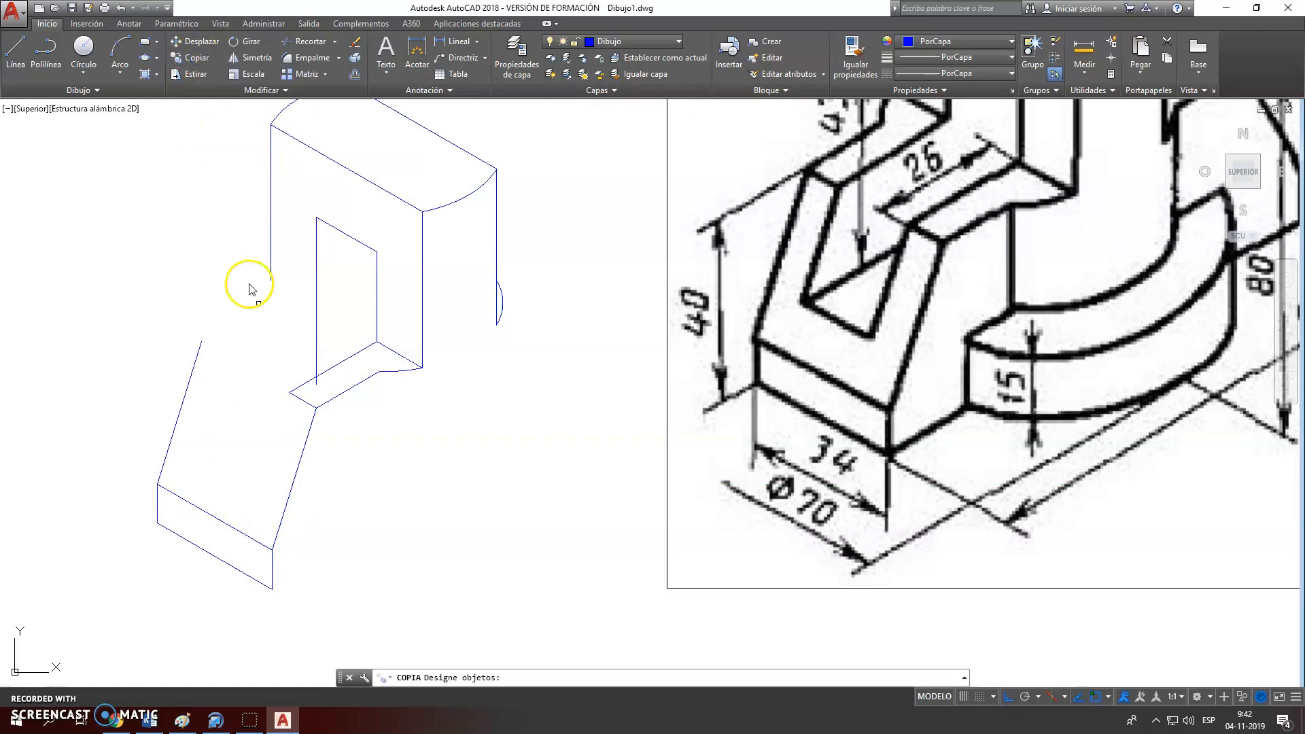
{"action": "left_click", "coordinate": [311, 428]}
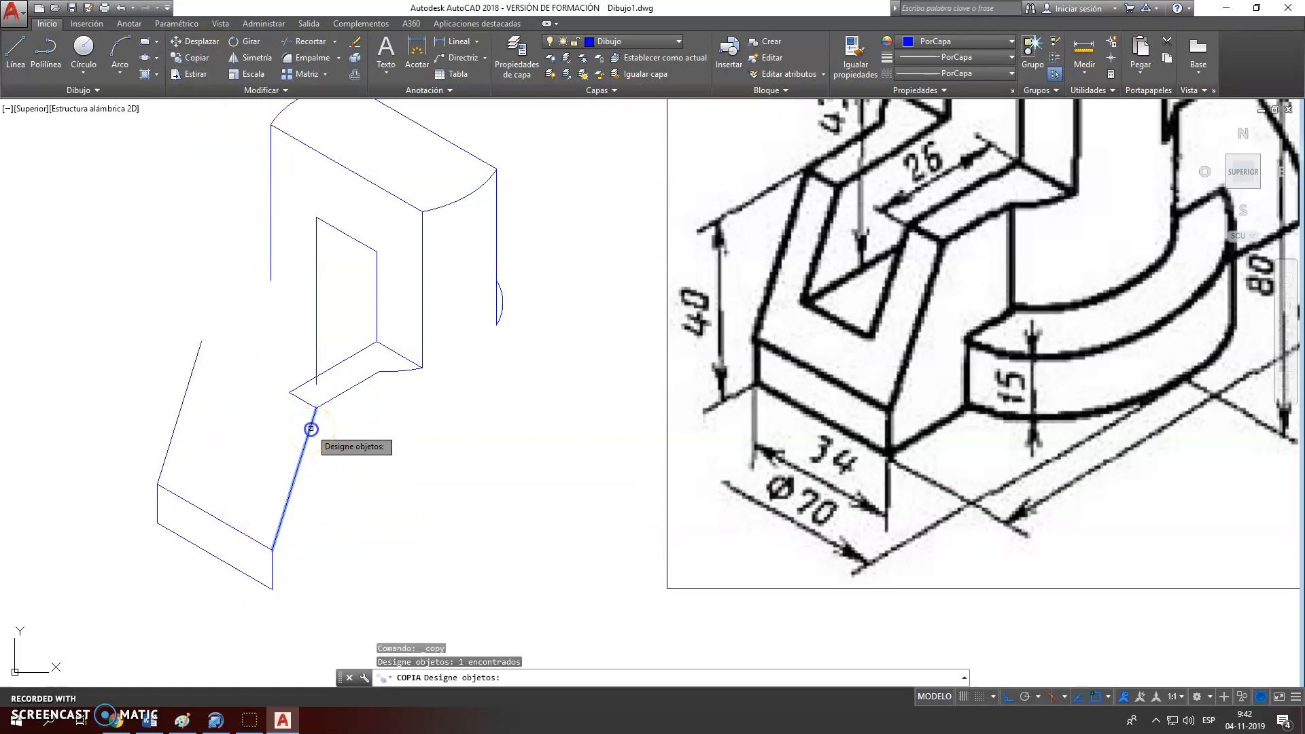
{"action": "key", "text": "Return"}
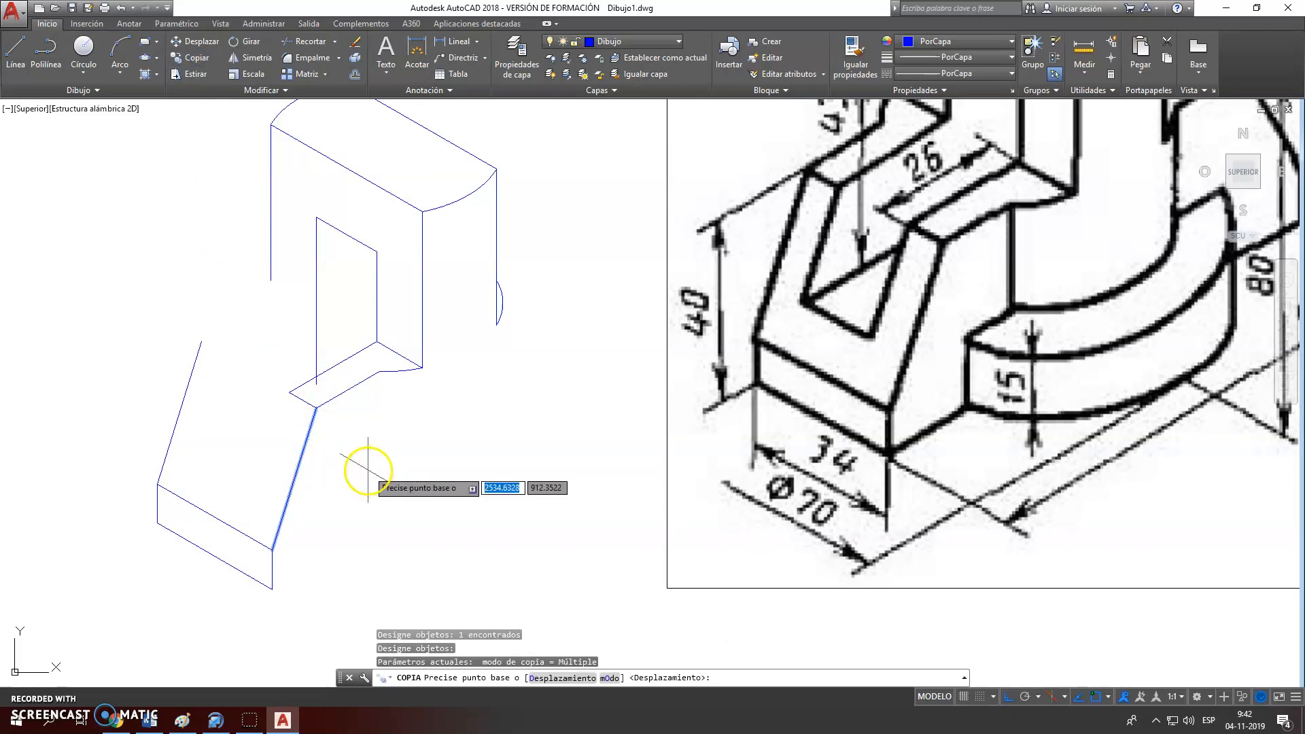
{"action": "left_click", "coordinate": [317, 406]}
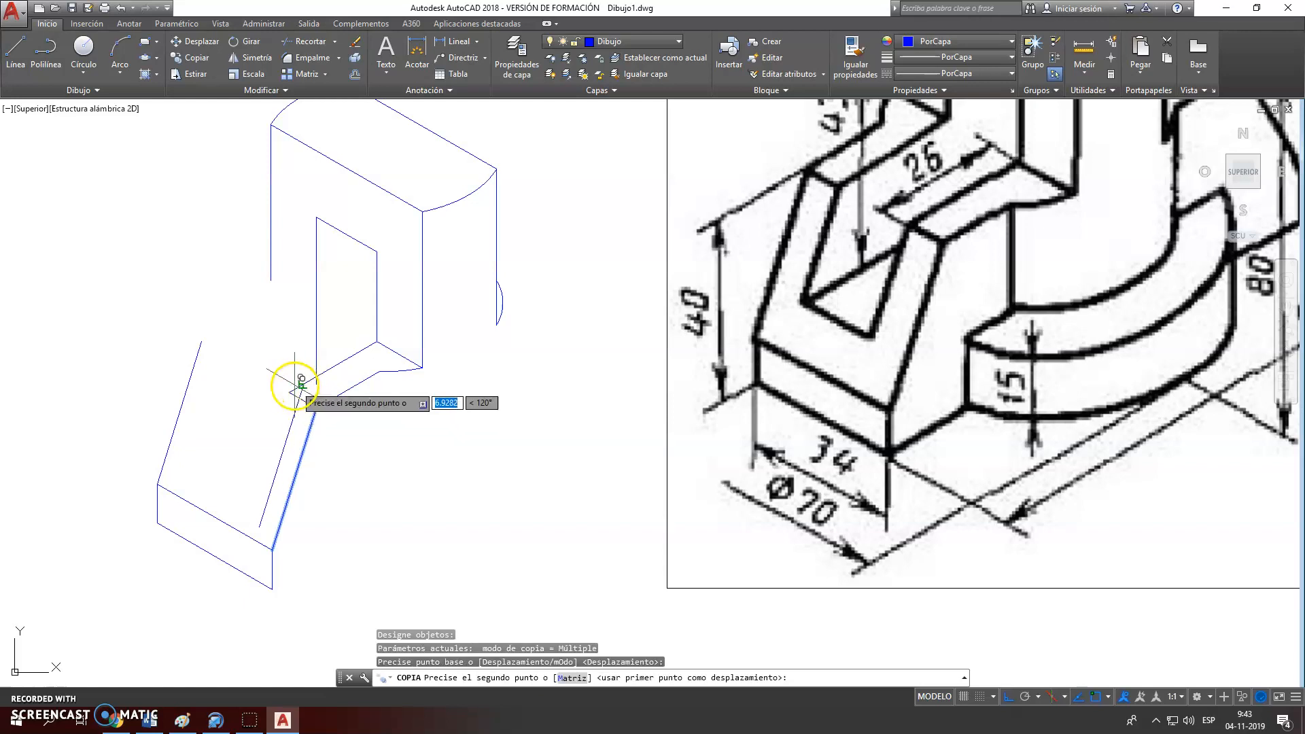
{"action": "left_click", "coordinate": [289, 393]}
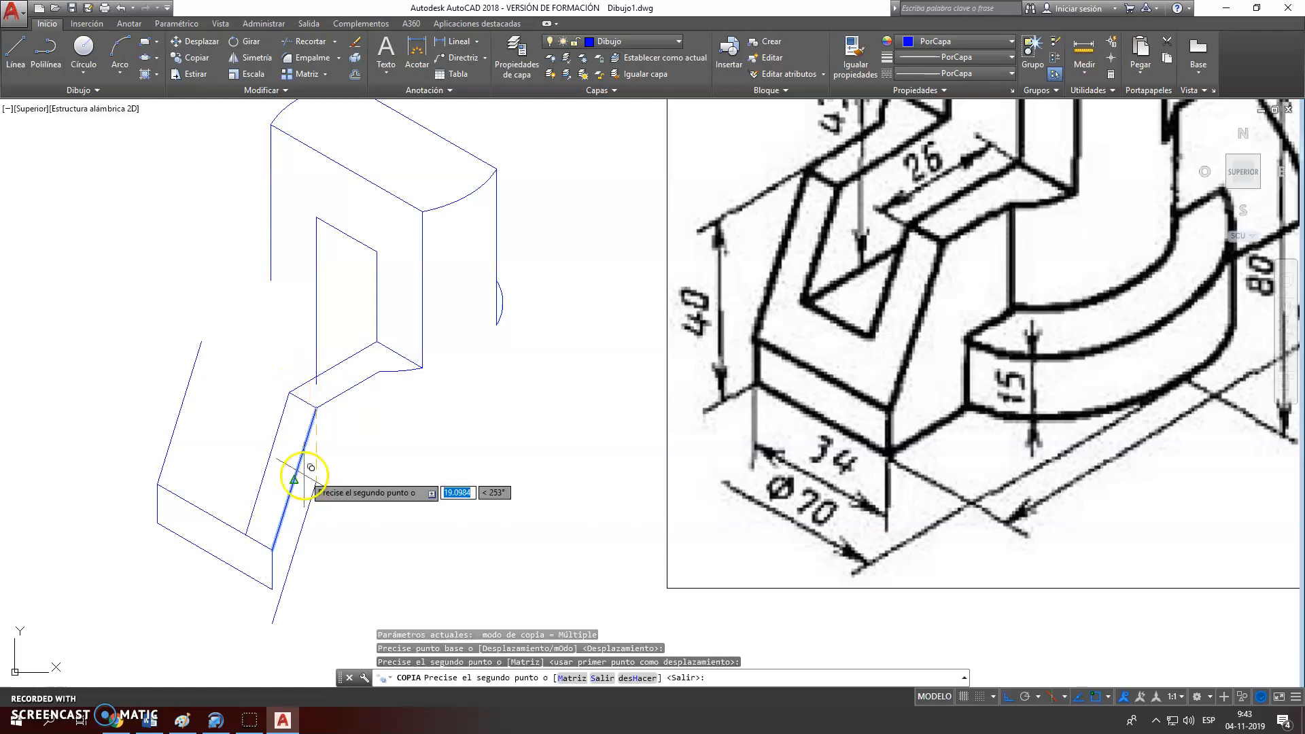
{"action": "key", "text": "Return"}
Draw an 8-unit line from the upper end of the left sloped edge, parallel to the base's front edge
{"action": "left_click", "coordinate": [15, 51]}
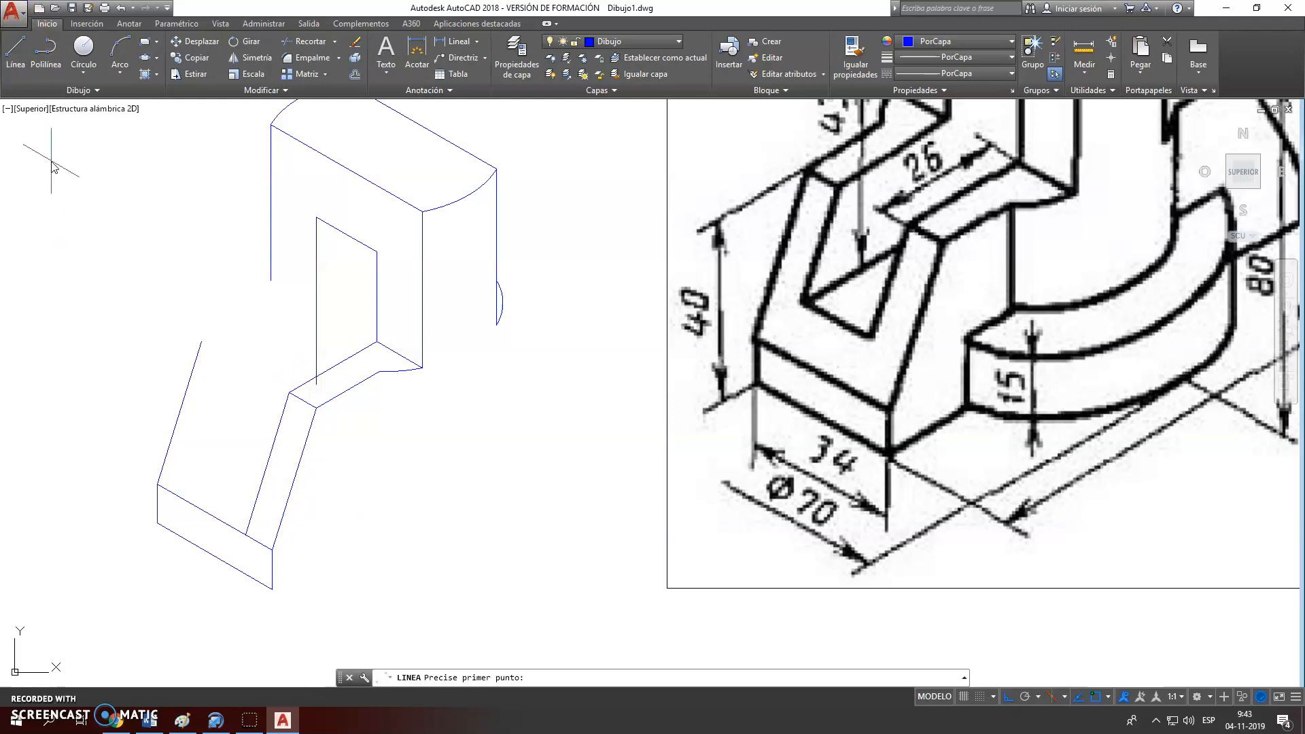
{"action": "left_click", "coordinate": [202, 342]}
{"action": "type", "text": "8"}
{"action": "key", "text": "Return"}
{"action": "key", "text": "Return"}
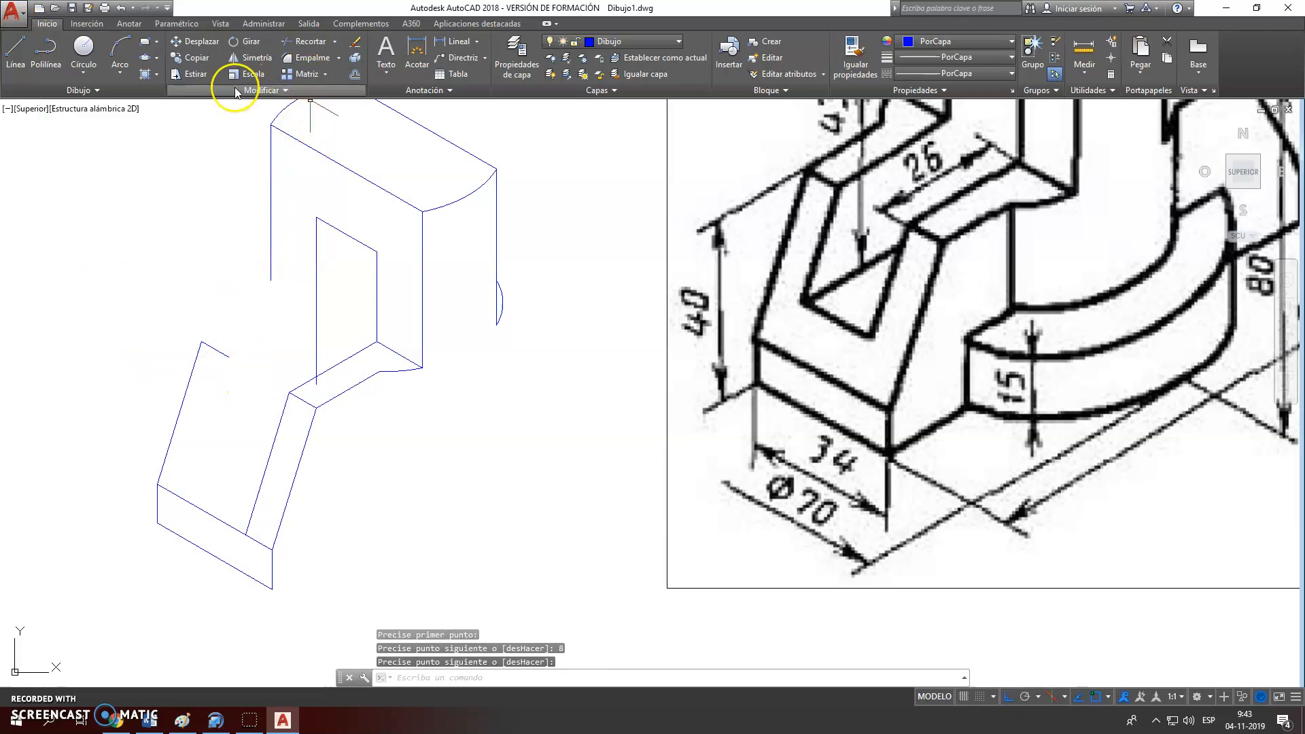
Copy the left sloped edge from its upper end to the free end of the 8-unit line
{"action": "left_click", "coordinate": [197, 57]}
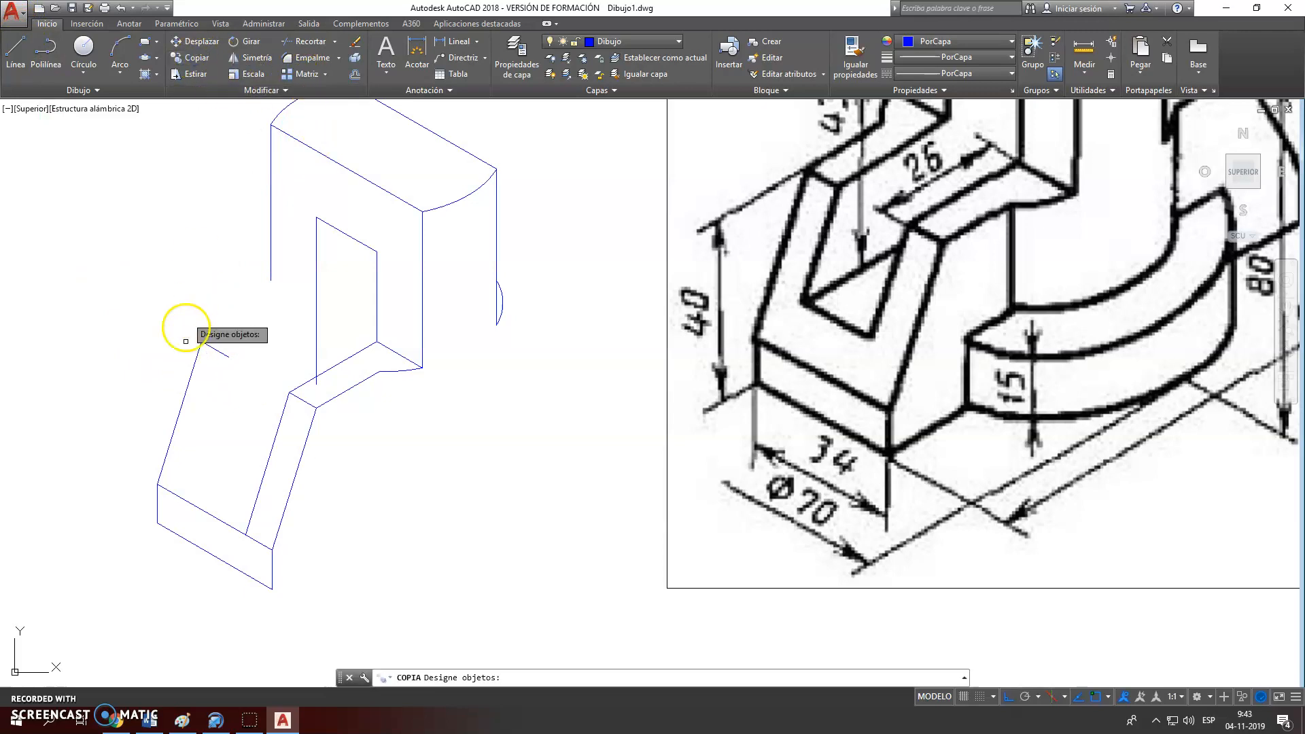
{"action": "left_click", "coordinate": [193, 366]}
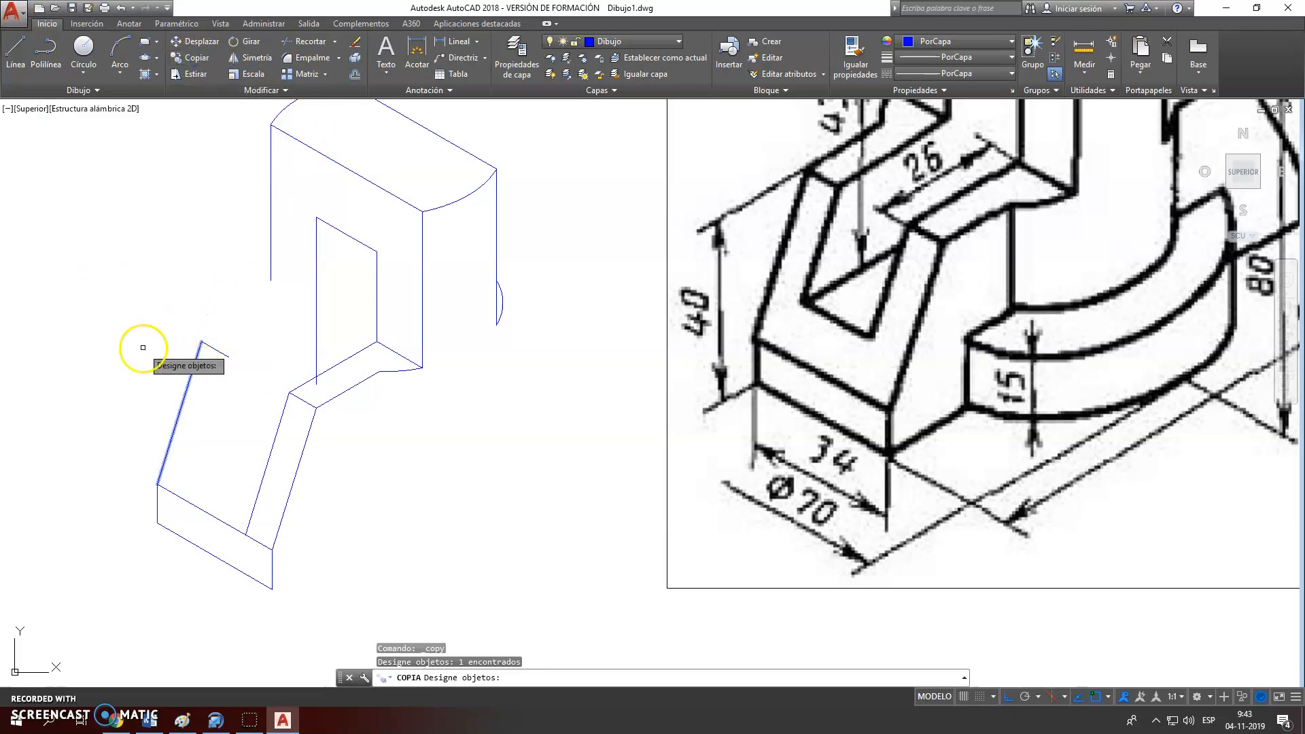
{"action": "key", "text": "Return"}
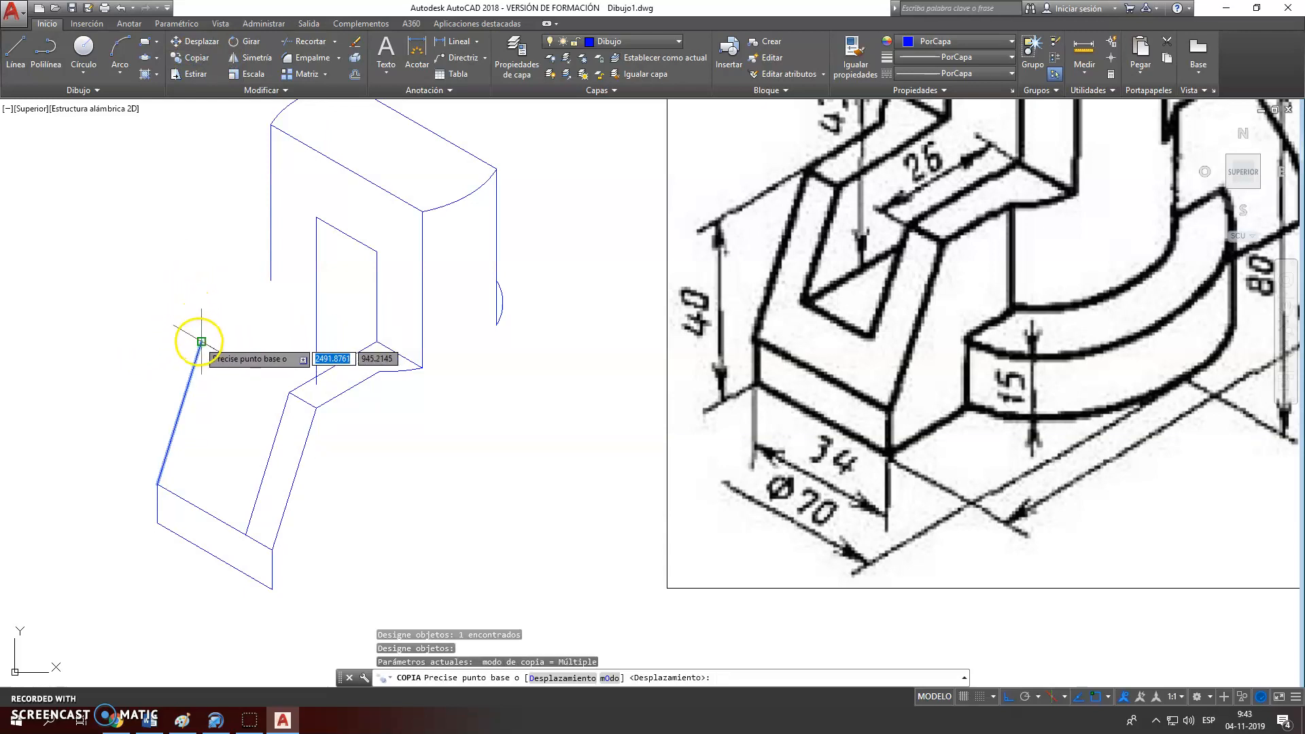
{"action": "left_click", "coordinate": [202, 341]}
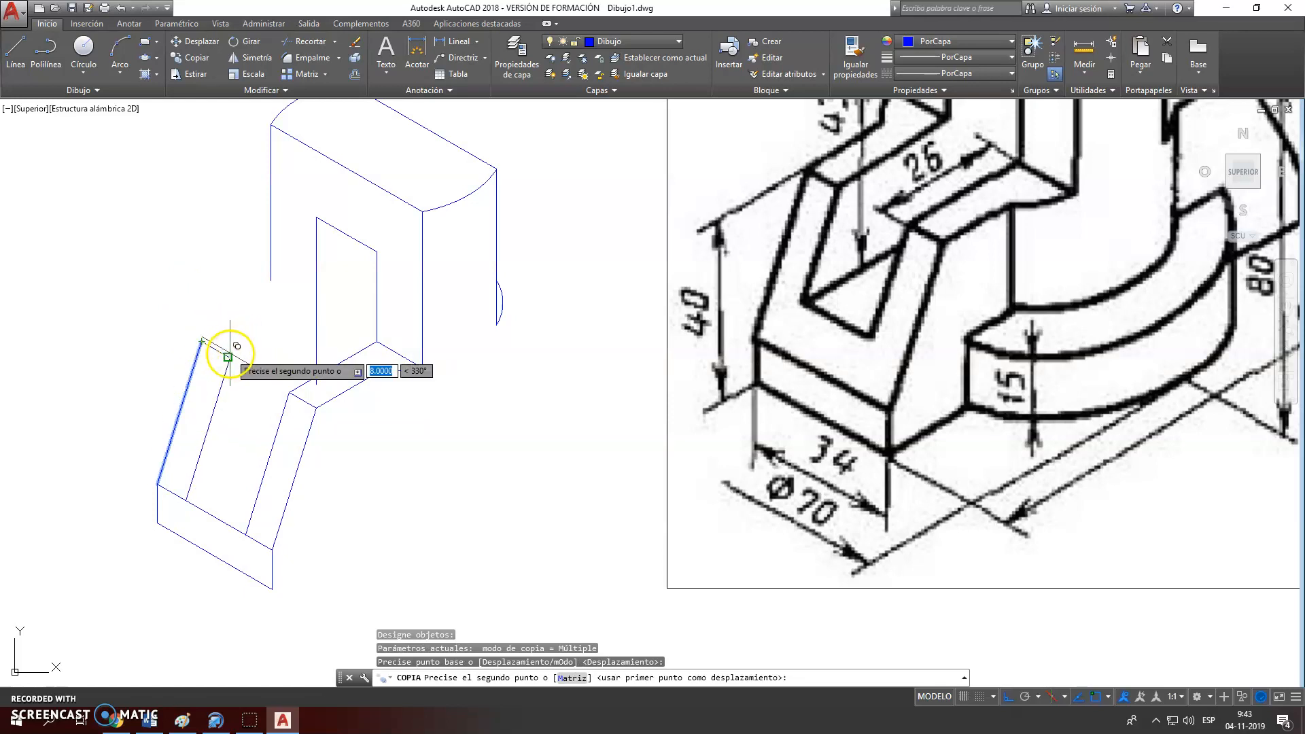
{"action": "left_click", "coordinate": [228, 356]}
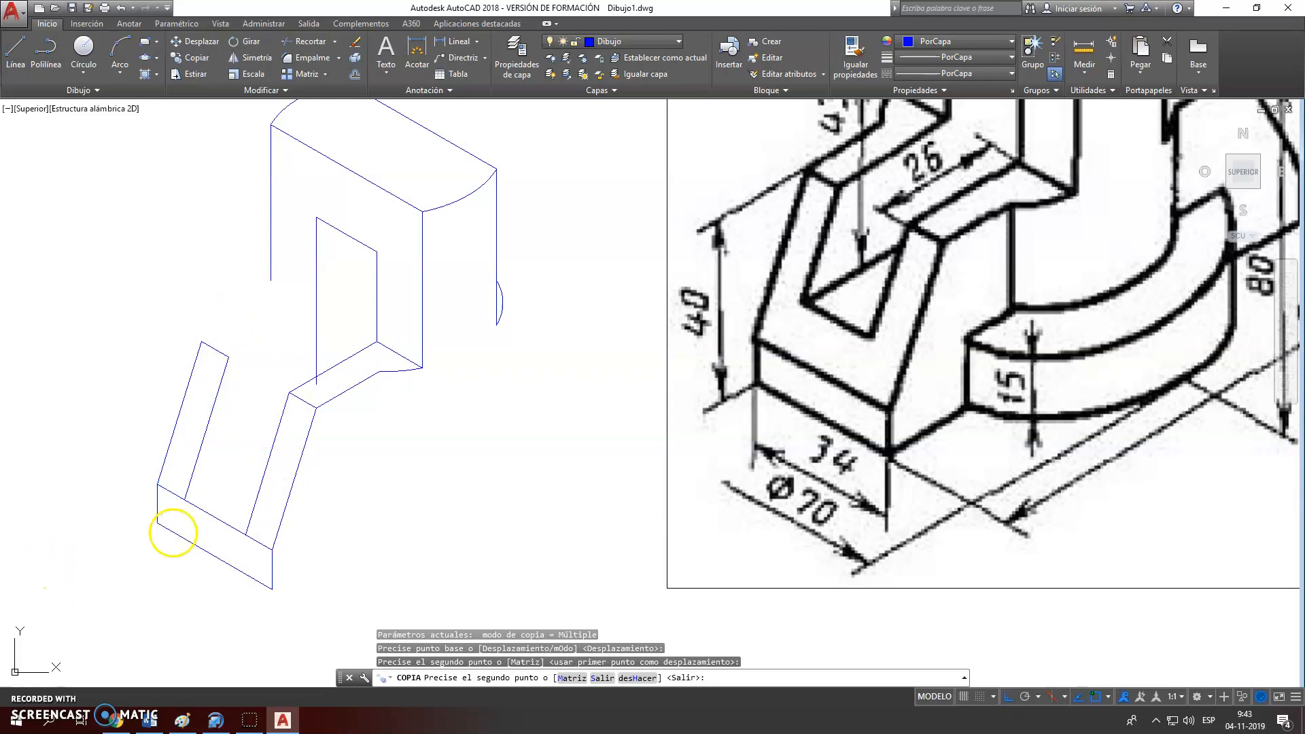
{"action": "key", "text": "Return"}
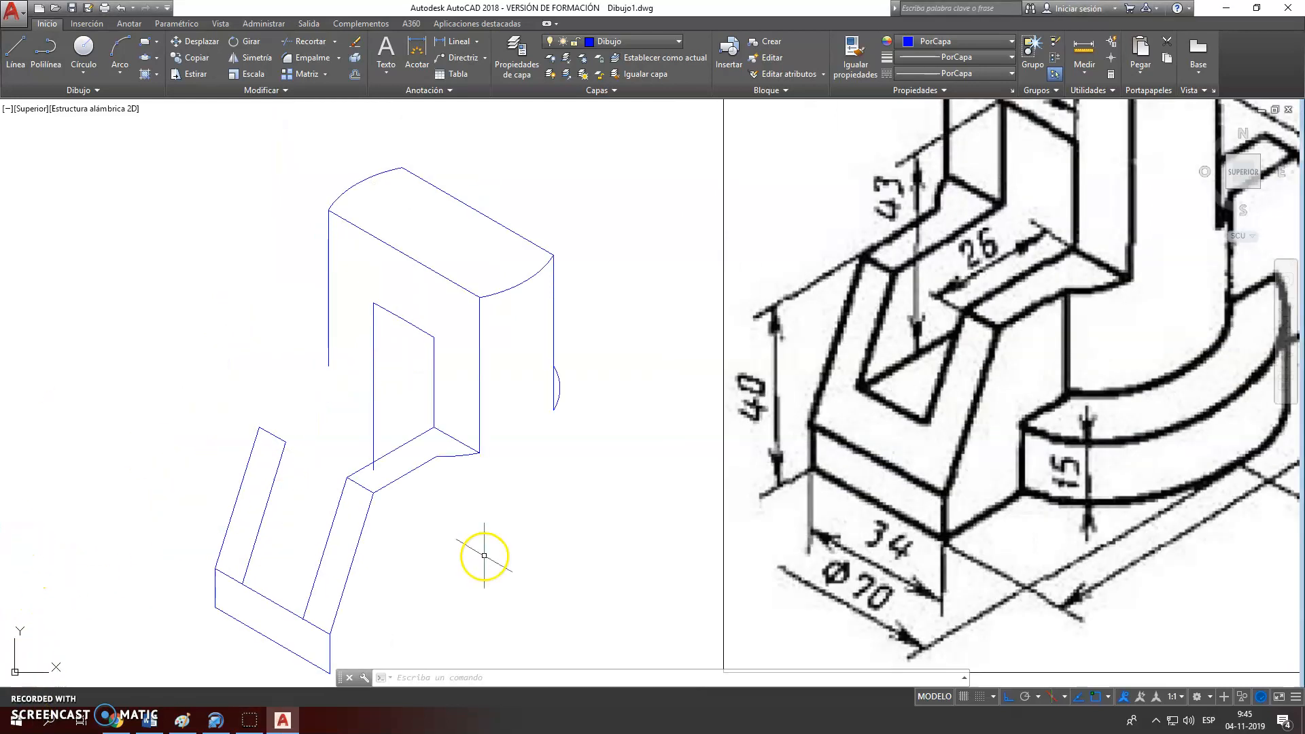
Switch to the right isoplane and draw a 26-unit edge from the 8-unit line's free end back to the slot's left vertical edge
{"action": "key", "text": "F5"}
{"action": "key", "text": "F5"}
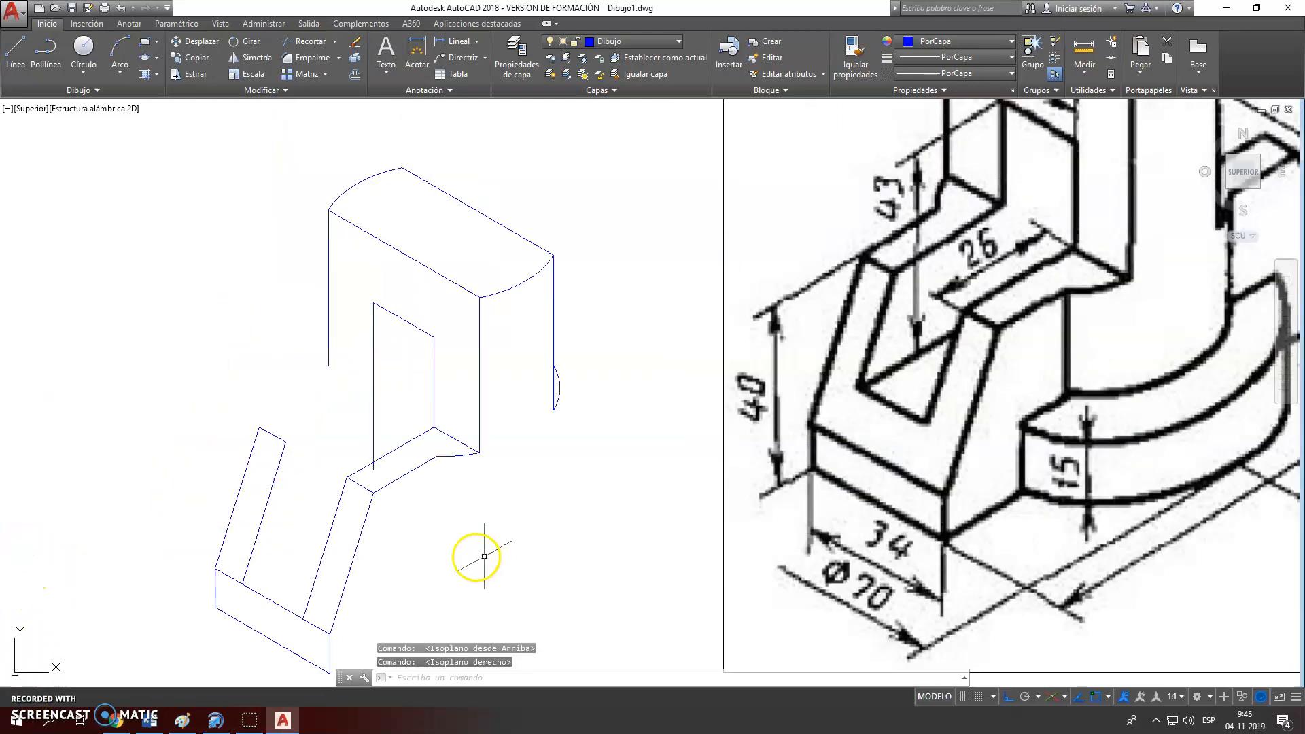
{"action": "left_click", "coordinate": [15, 46]}
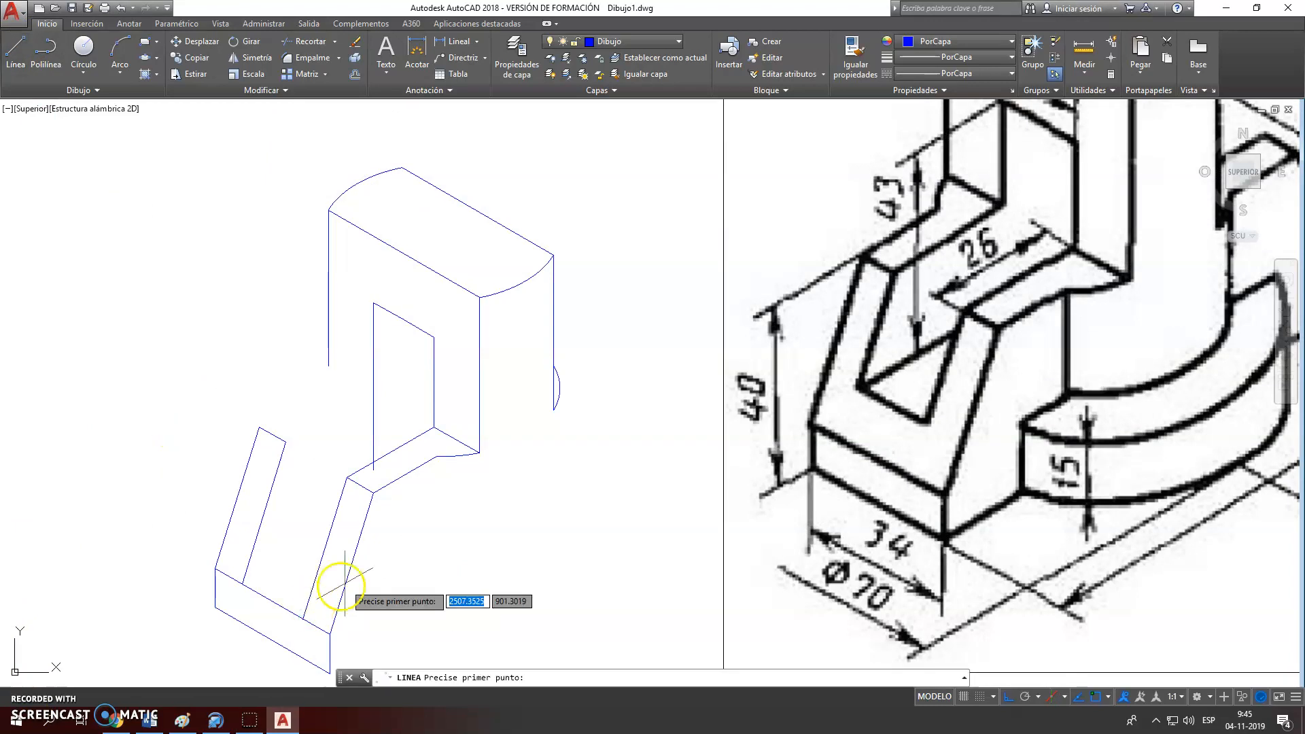
{"action": "left_click", "coordinate": [286, 443]}
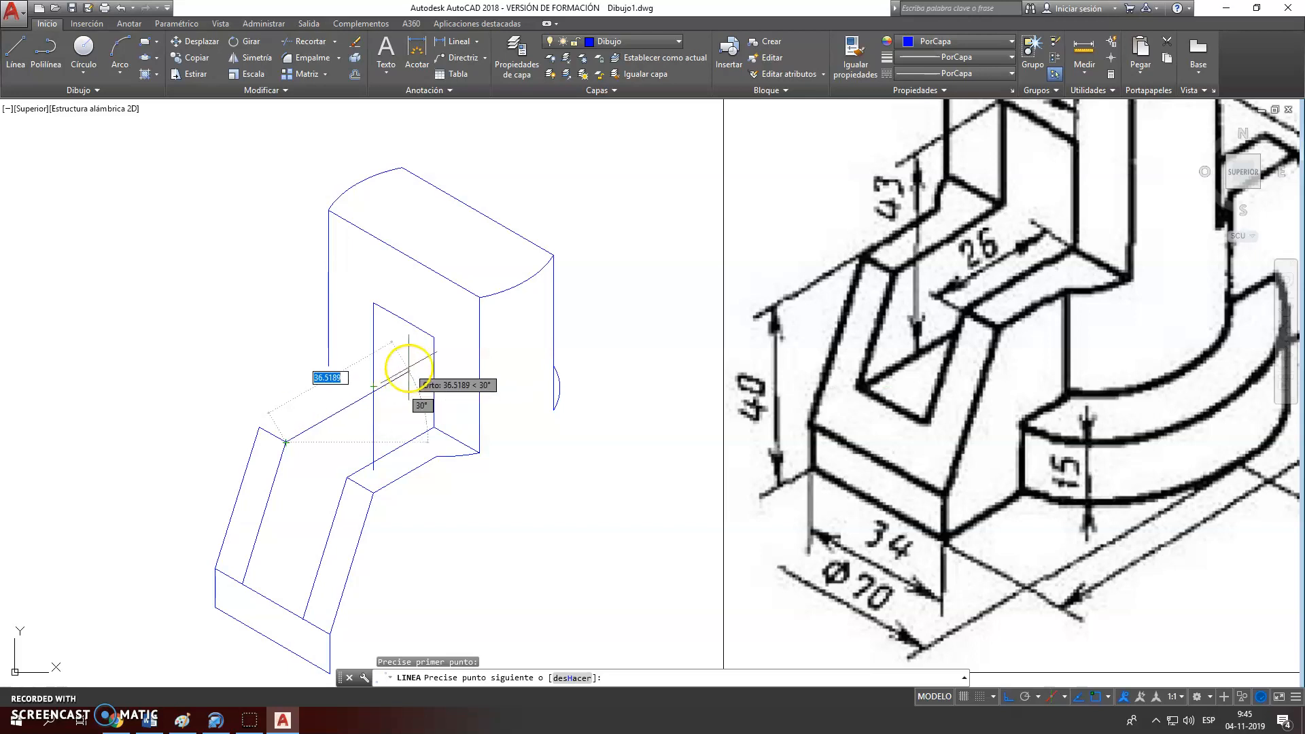
{"action": "type", "text": "26"}
{"action": "key", "text": "Return"}
{"action": "key", "text": "Return"}
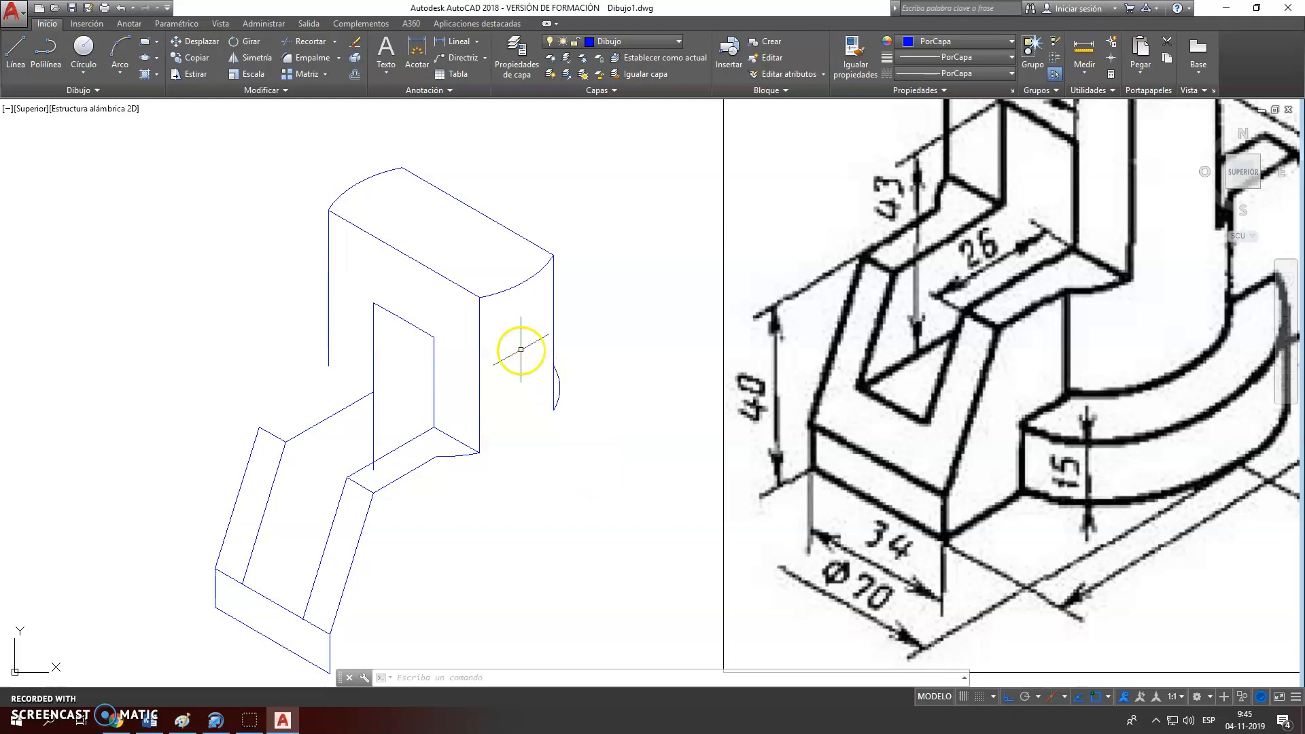
Extend the small arc beside the body's right vertical edge across the front face and past the left vertical edge to the new 26-unit edge
{"action": "left_click", "coordinate": [300, 44]}
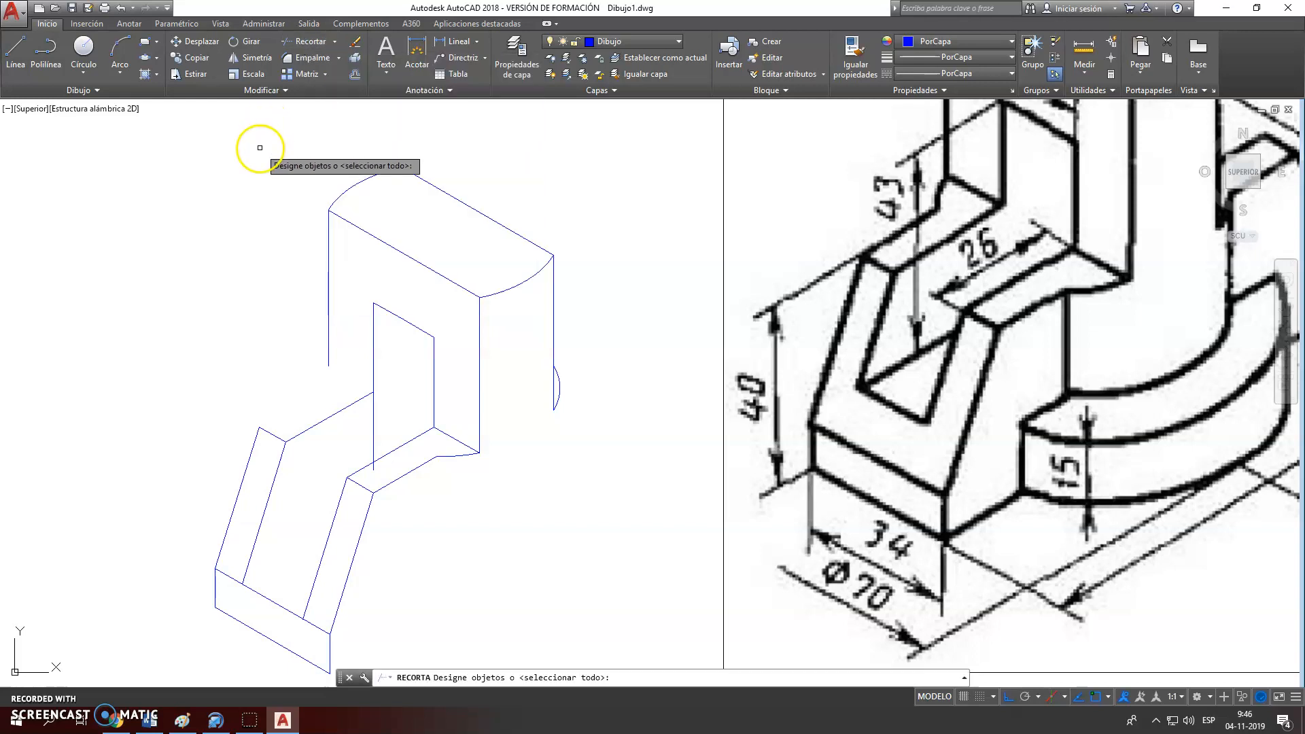
{"action": "key", "text": "Return"}
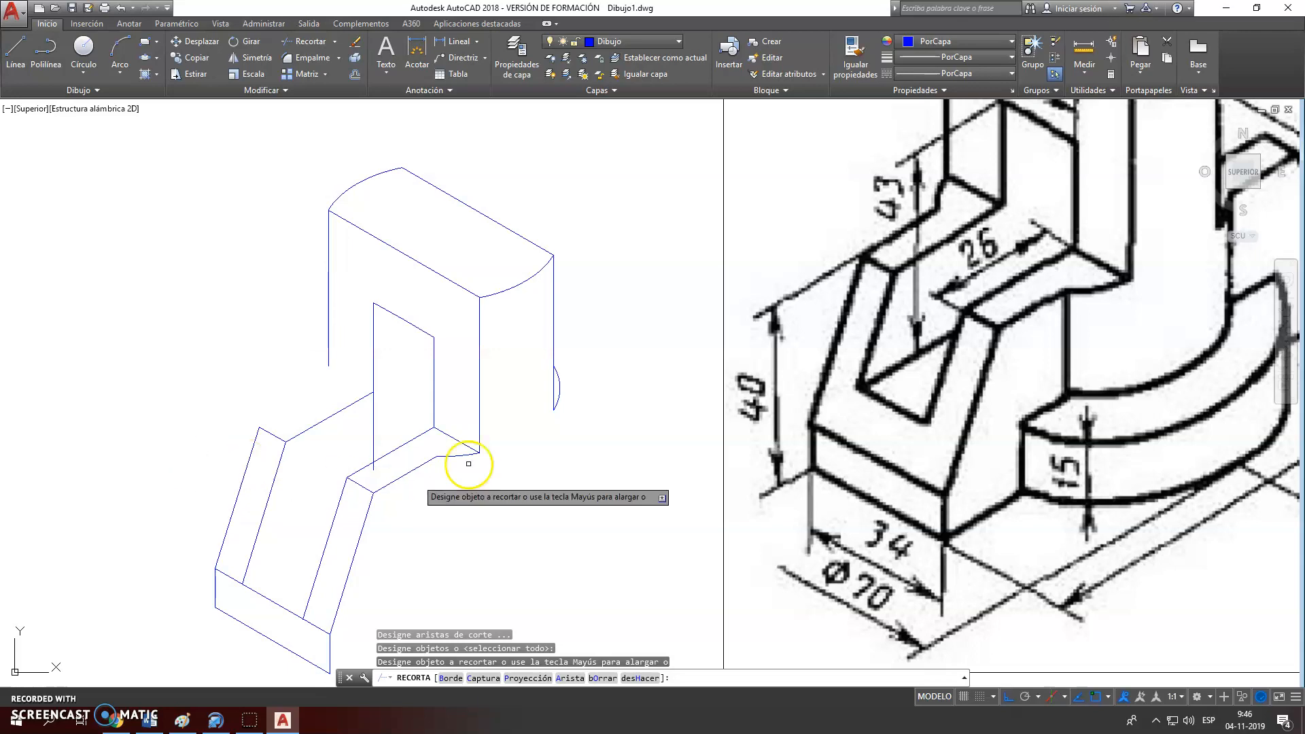
{"action": "left_click", "coordinate": [559, 379]}
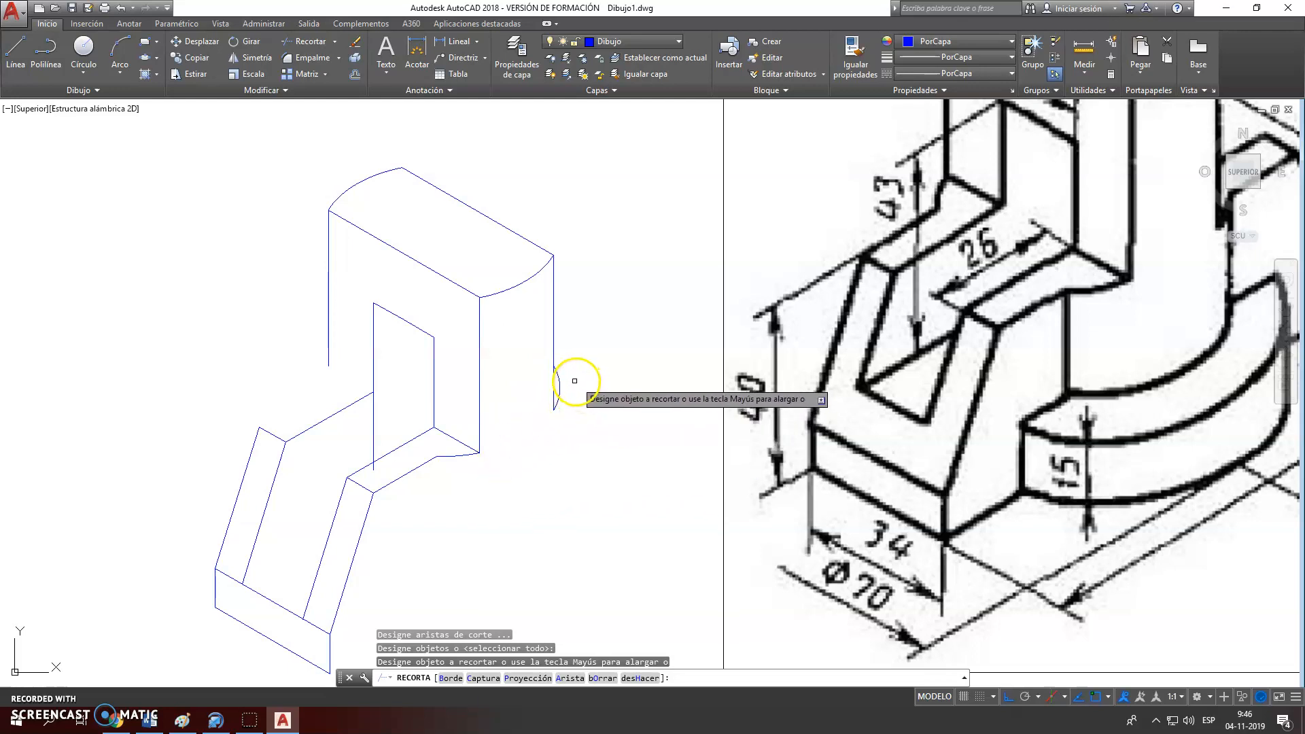
{"action": "left_click", "coordinate": [560, 377], "text": "shift"}
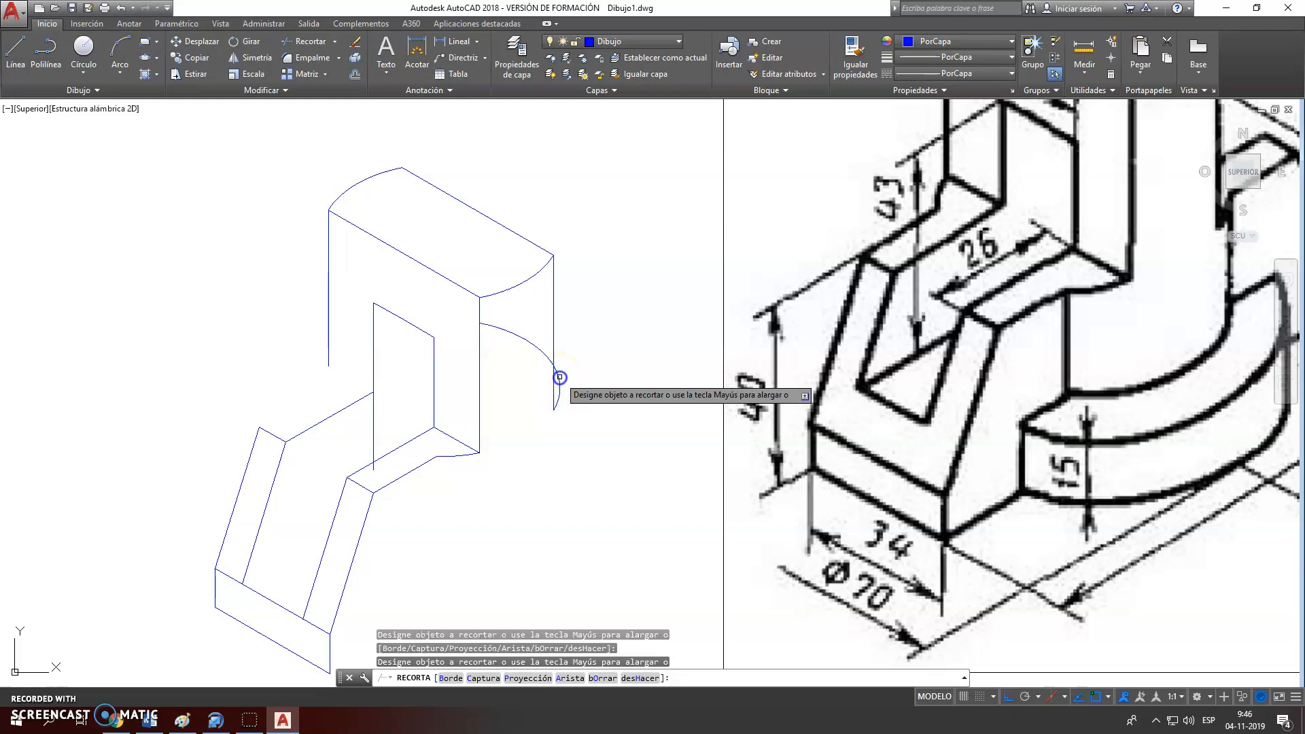
{"action": "left_click", "coordinate": [524, 348], "text": "shift"}
{"action": "left_click", "coordinate": [501, 336], "text": "shift"}
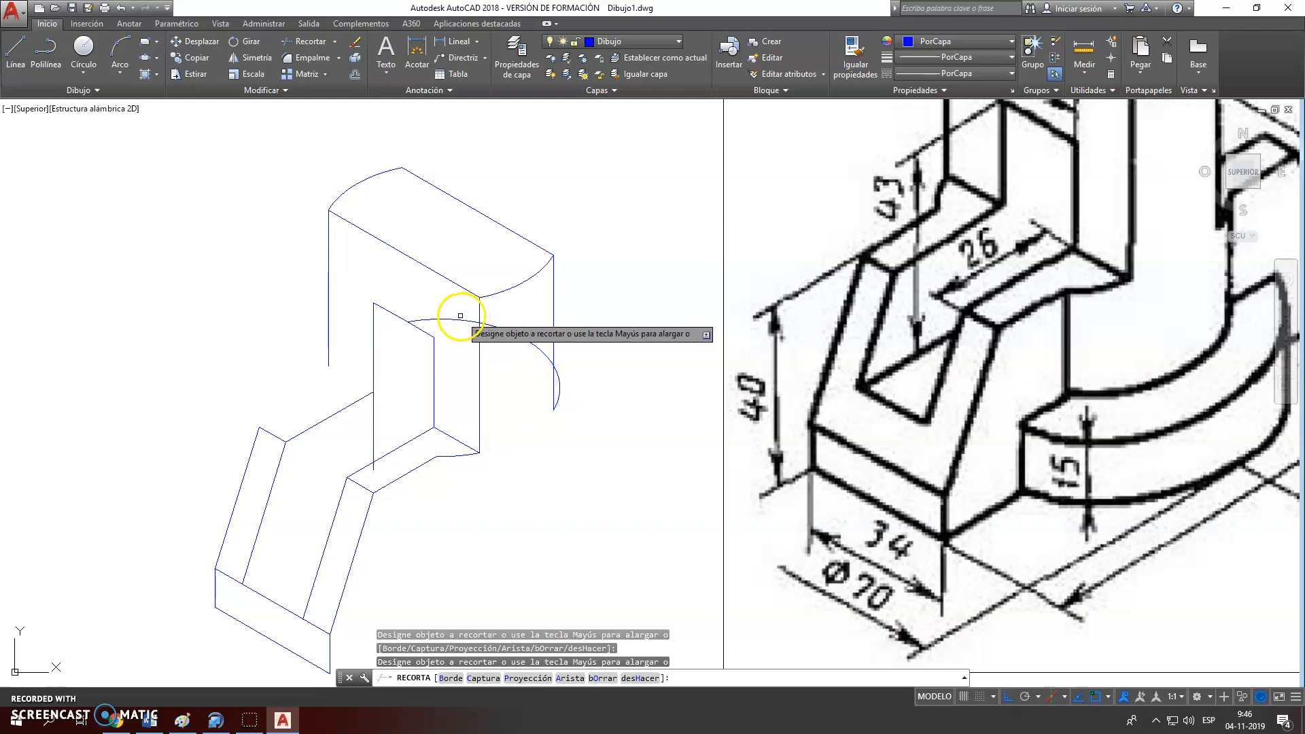
{"action": "left_click", "coordinate": [391, 326], "text": "shift"}
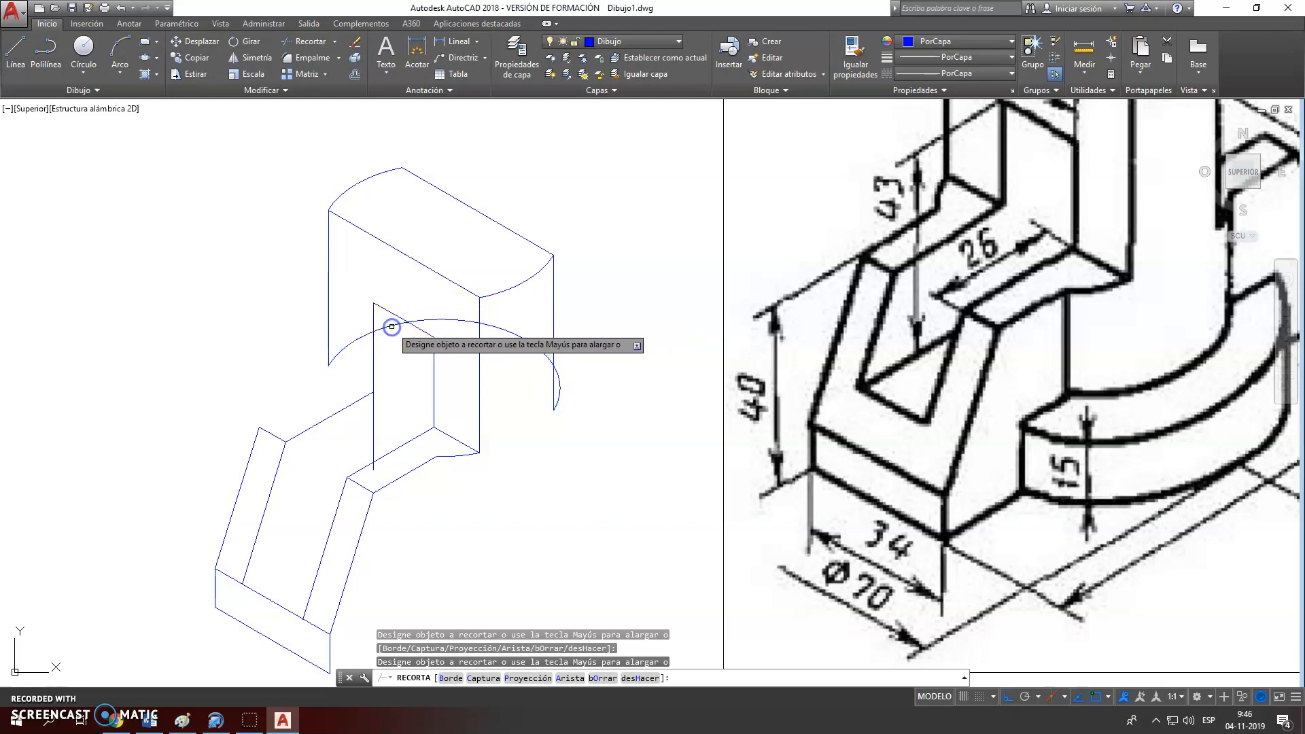
{"action": "left_click", "coordinate": [344, 344], "text": "shift"}
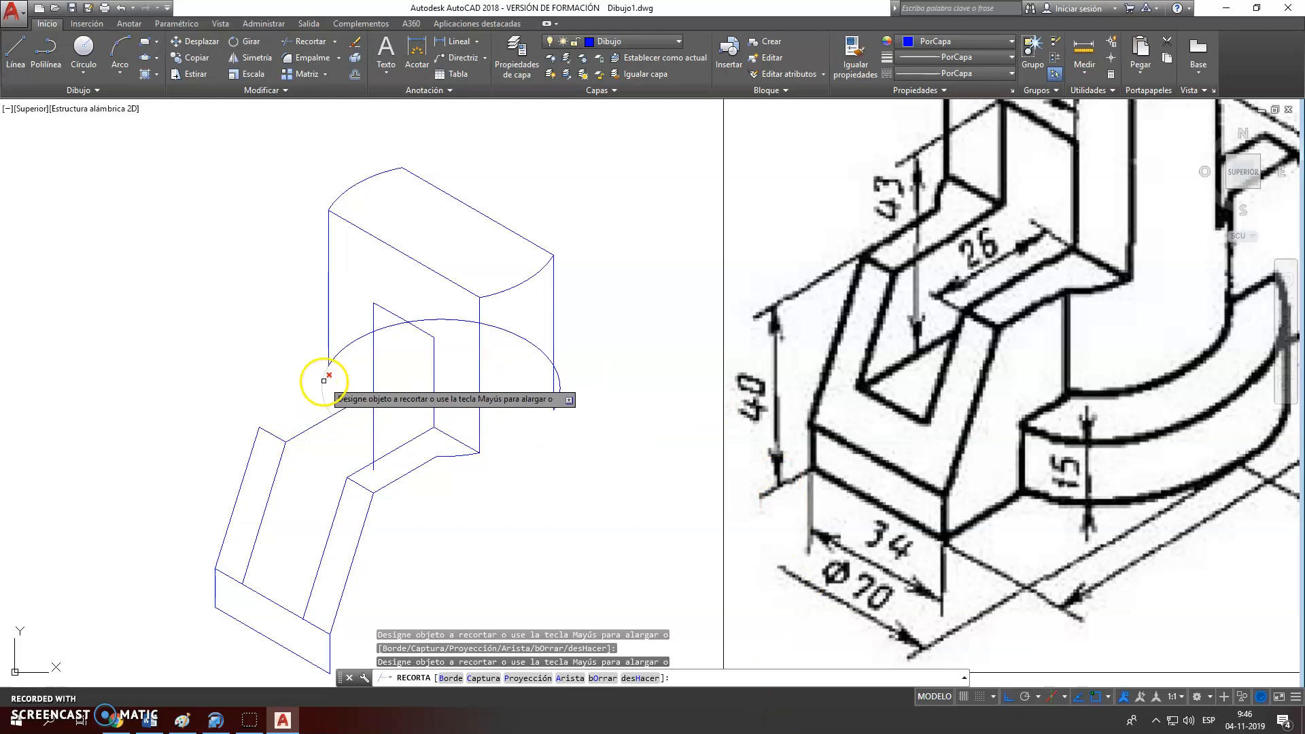
Trim away the extended arc's portions crossing the body between its left and right vertical edges
{"action": "left_click", "coordinate": [348, 342]}
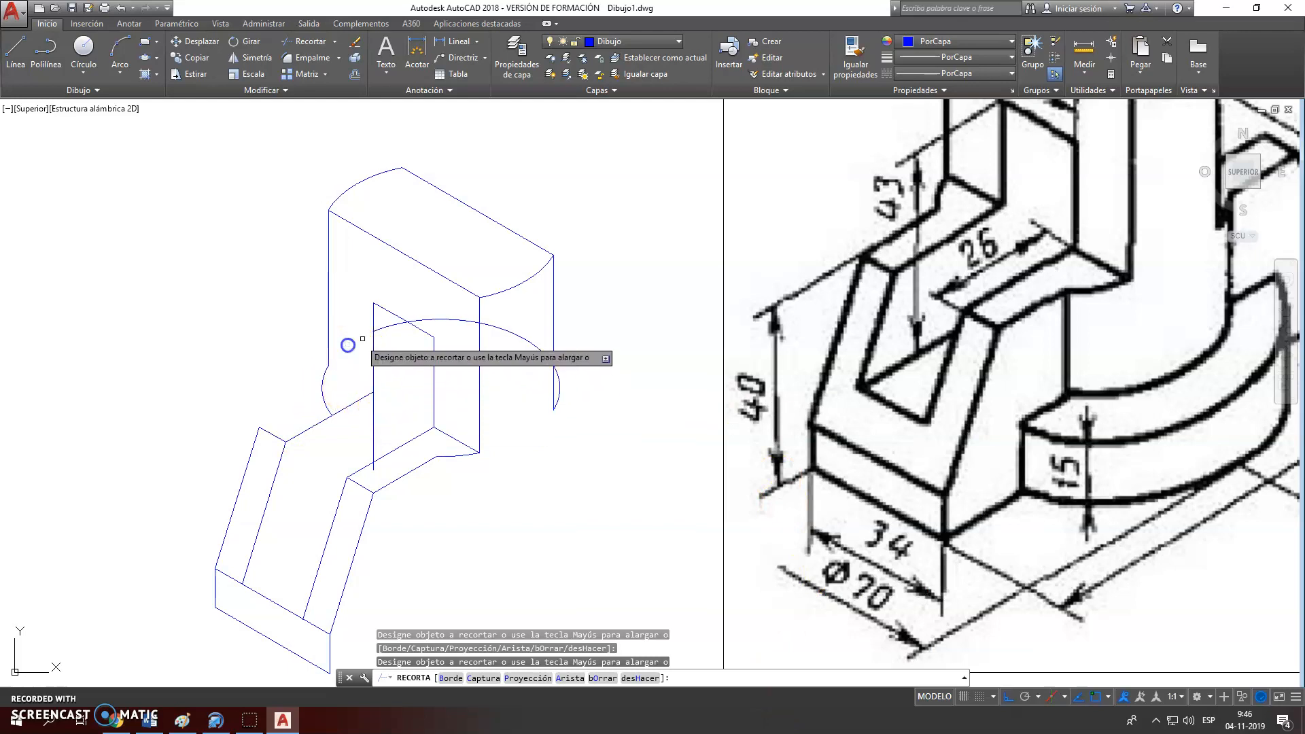
{"action": "left_click", "coordinate": [495, 326]}
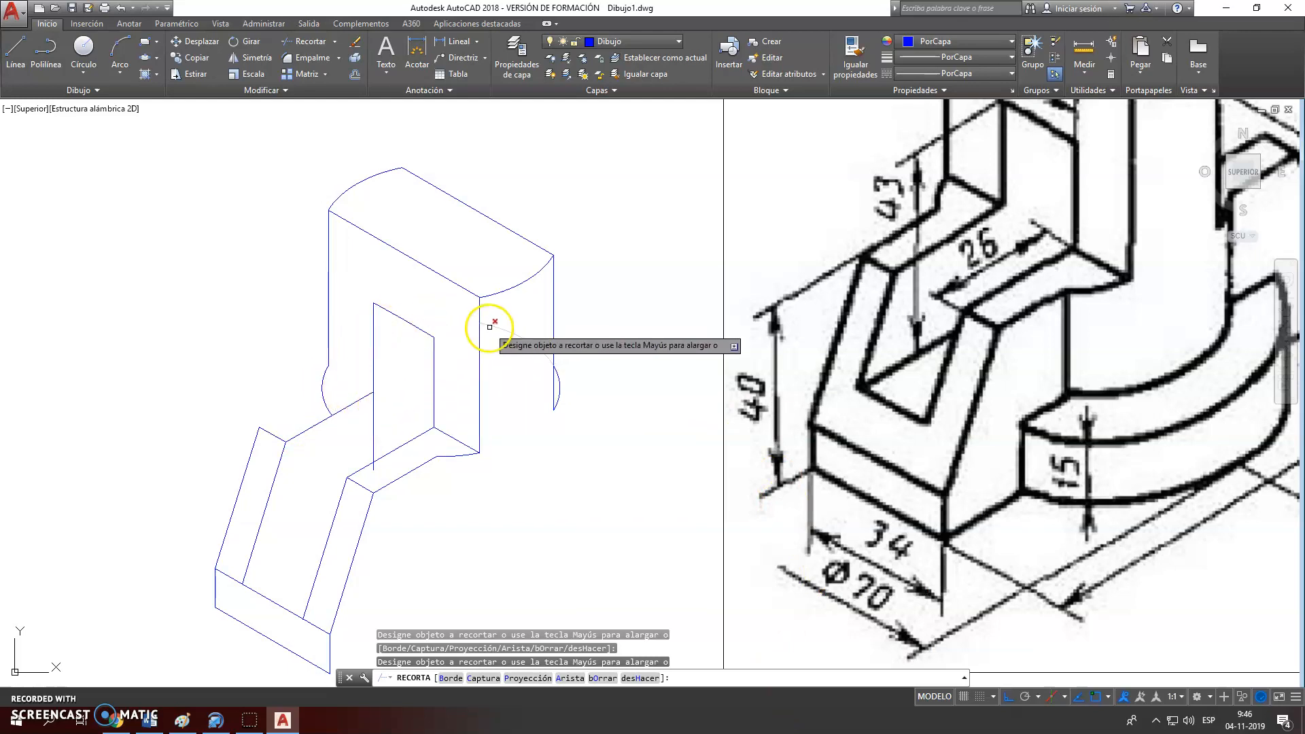
{"action": "right_click", "coordinate": [518, 415]}
{"action": "left_click", "coordinate": [531, 425]}
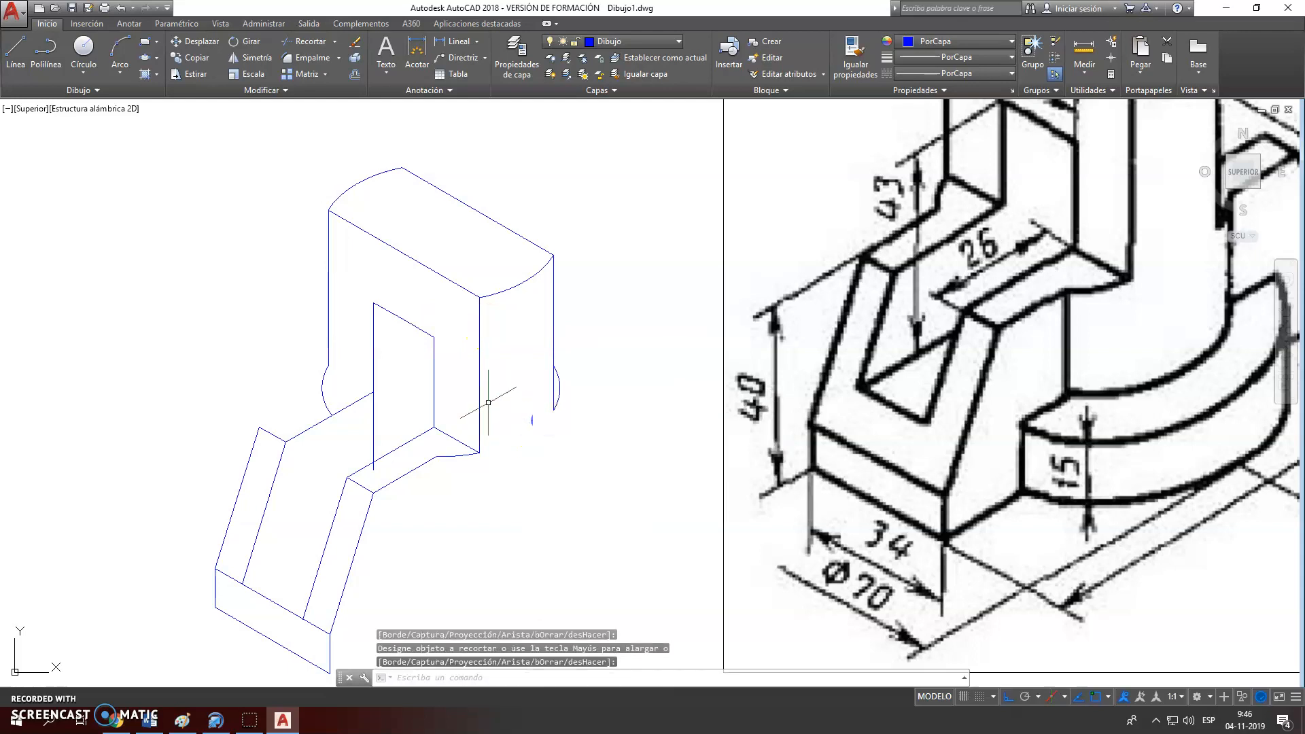
Draw a line from the left sloped edge's upper end, parallel to the 26-unit edge, past the small left arc
{"action": "left_click", "coordinate": [17, 49]}
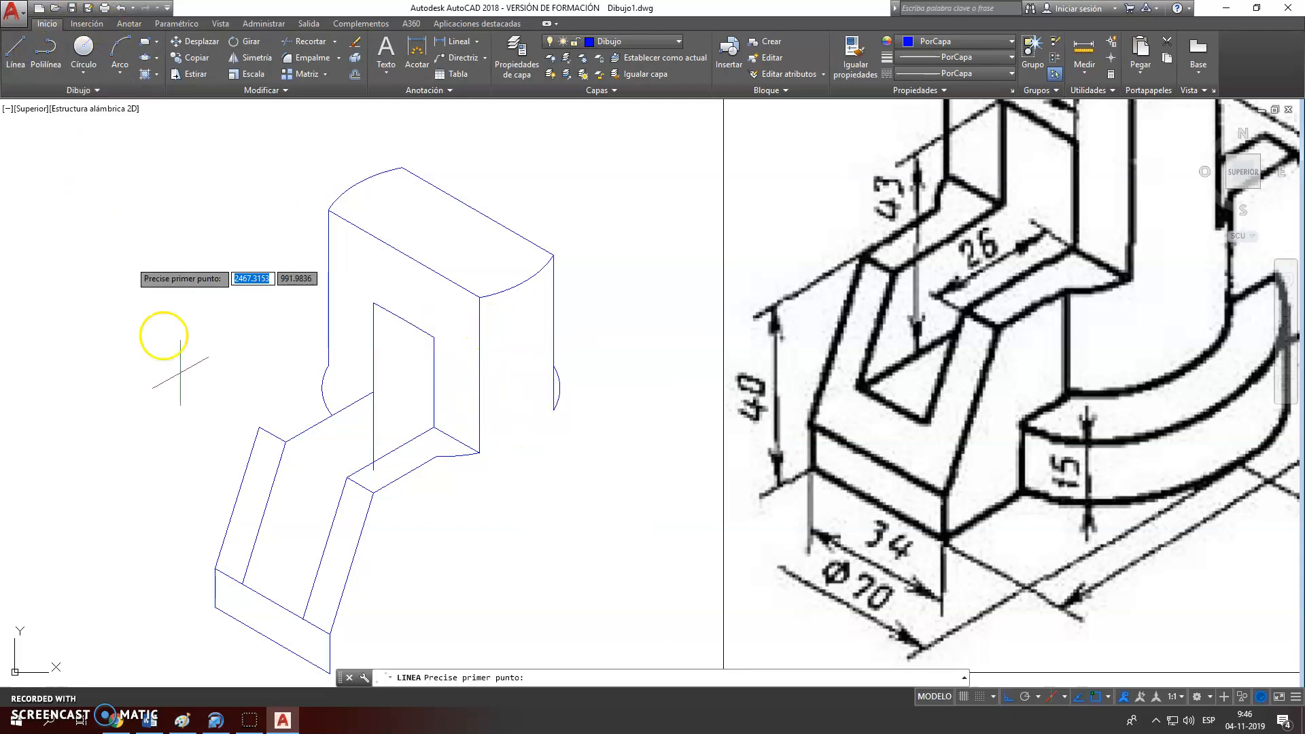
{"action": "left_click", "coordinate": [259, 426]}
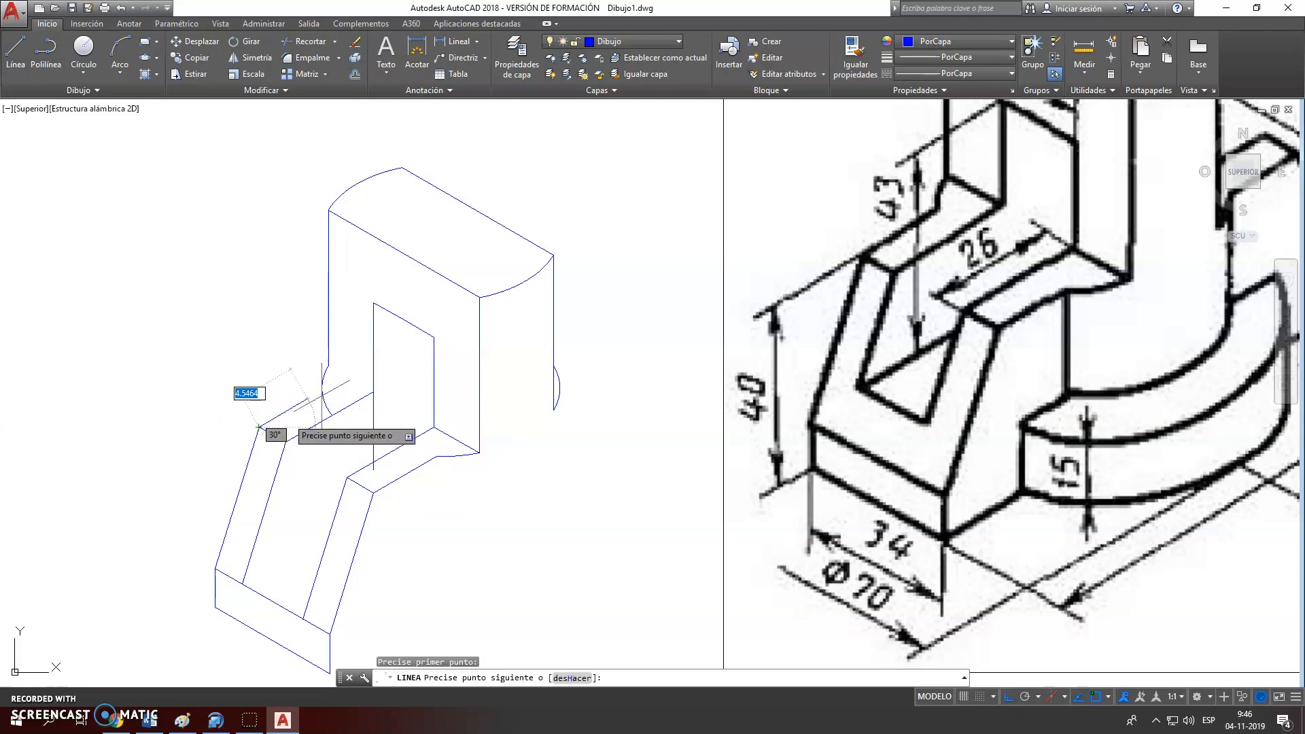
{"action": "left_click", "coordinate": [355, 370]}
{"action": "key", "text": "Return"}
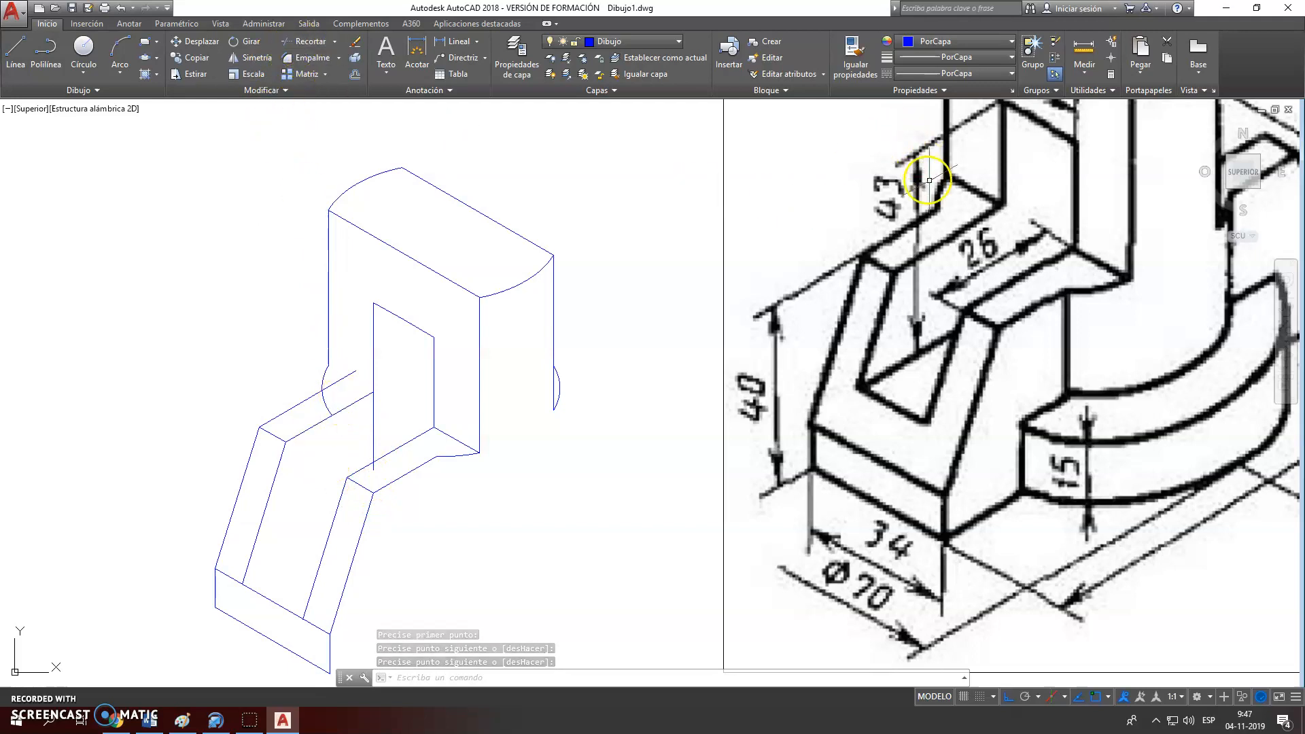
Trim the new line's excess beyond the left arc and the arc's lower portion below that line
{"action": "left_click", "coordinate": [295, 42]}
{"action": "key", "text": "Return"}
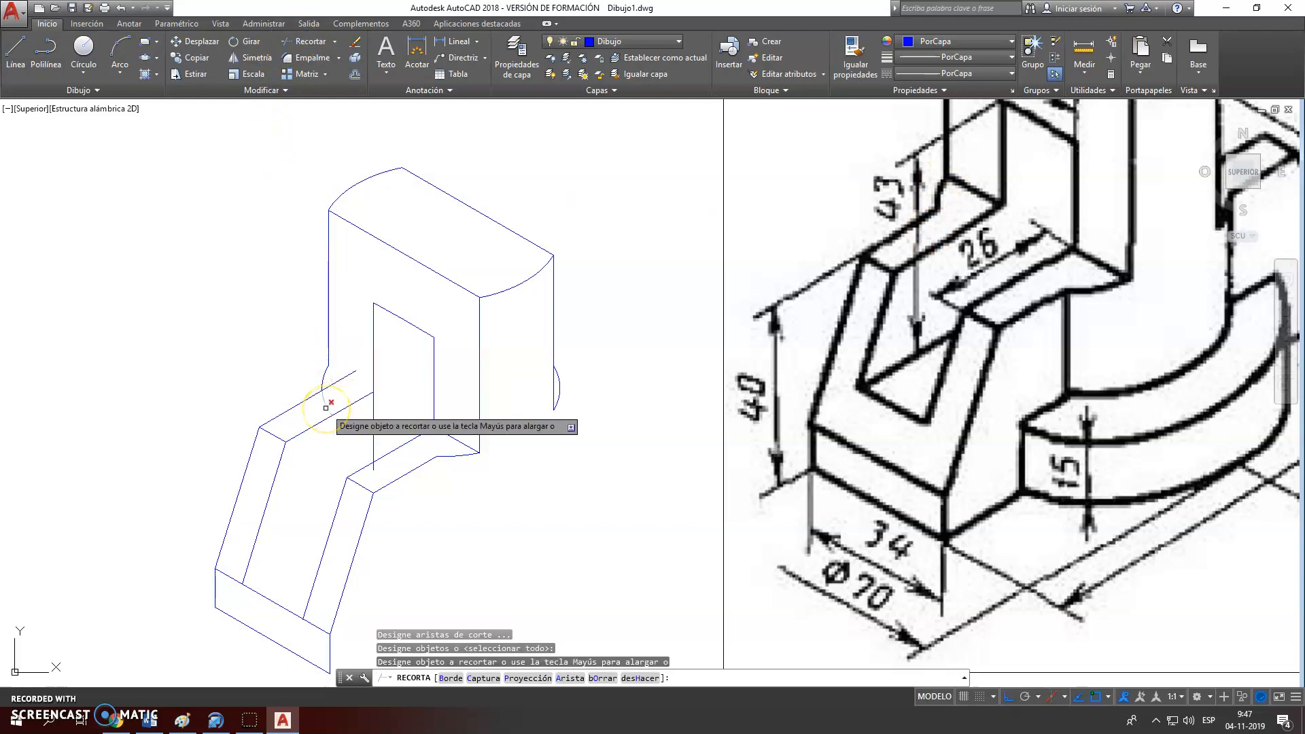
{"action": "left_click", "coordinate": [338, 381]}
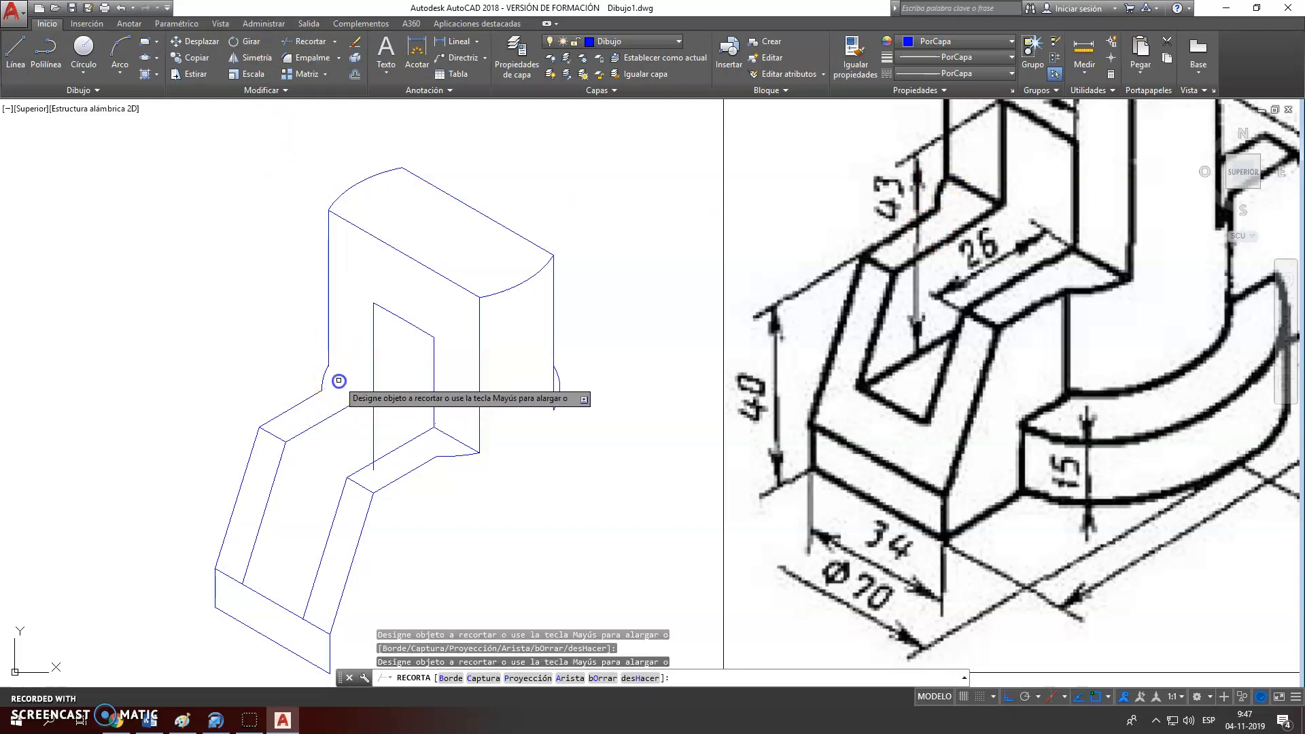
{"action": "right_click", "coordinate": [342, 389]}
{"action": "left_click", "coordinate": [367, 397]}
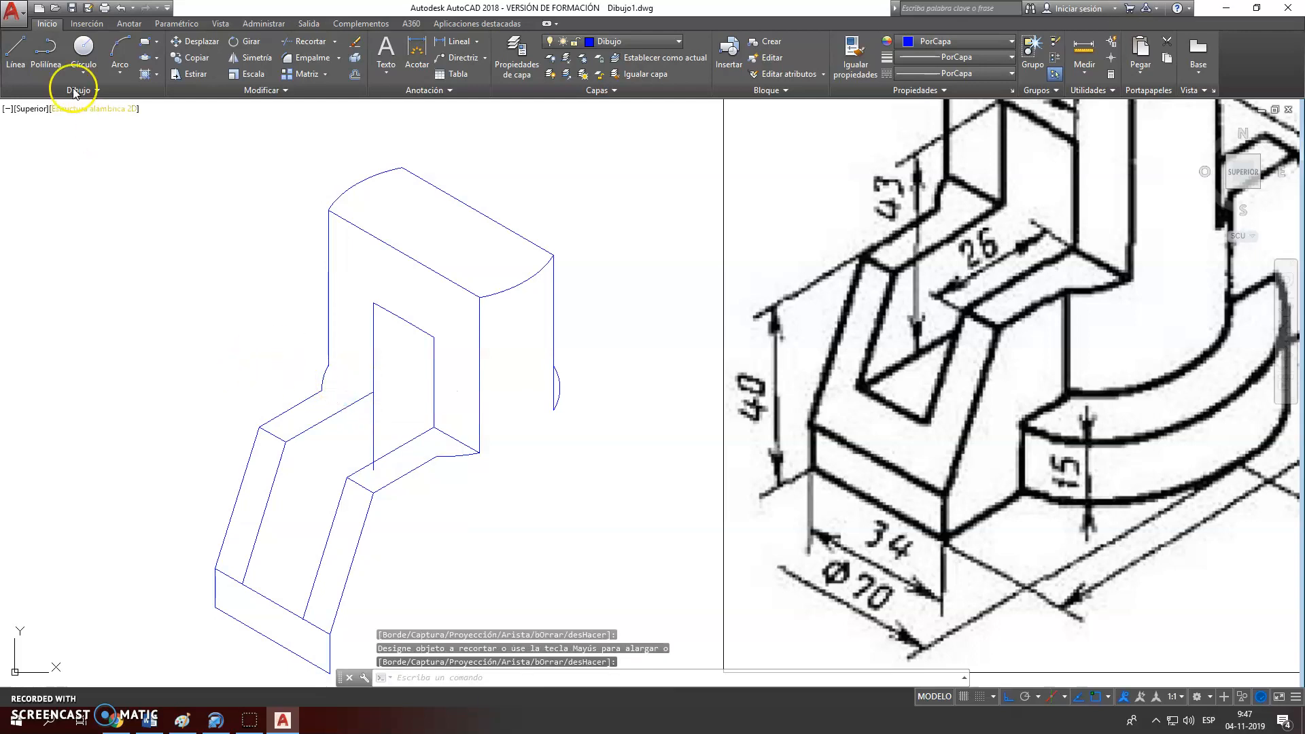
Draw a line joining the 26-unit edge's end on the slot to the lower end of the body's left vertical edge
{"action": "left_click", "coordinate": [25, 70]}
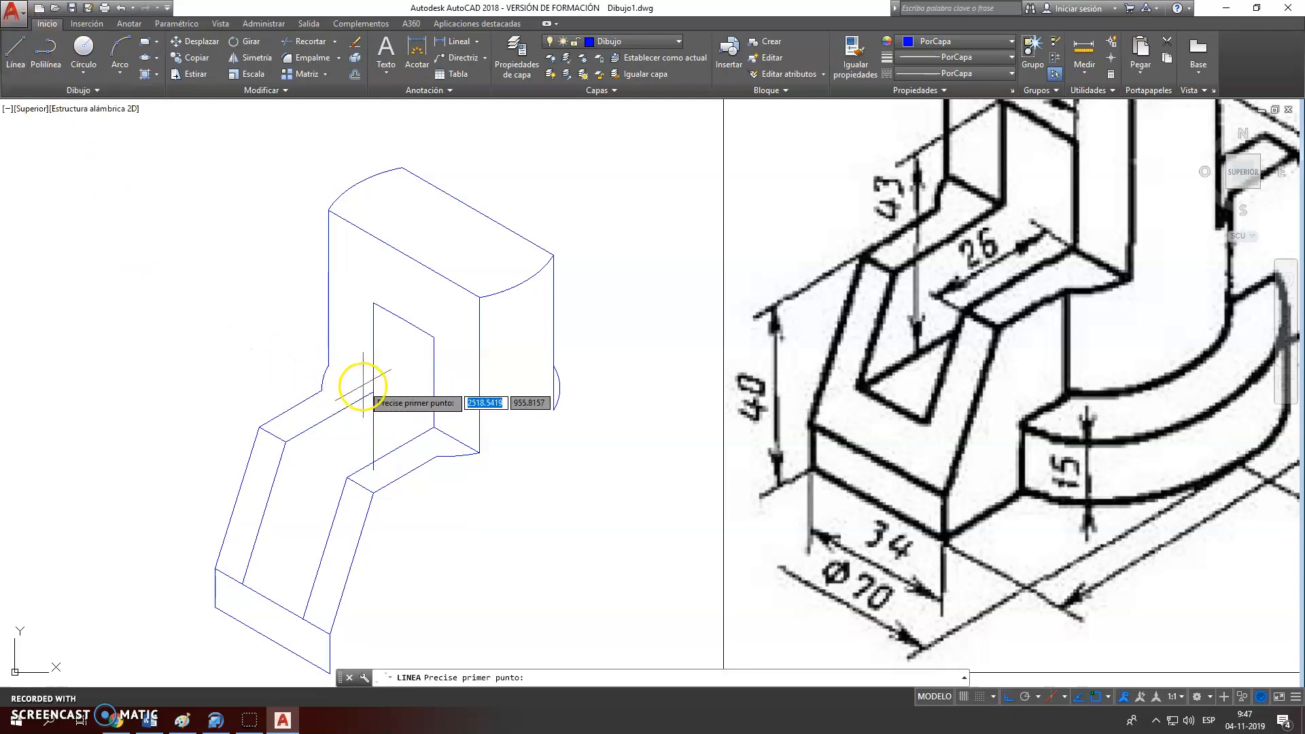
{"action": "left_click", "coordinate": [348, 406]}
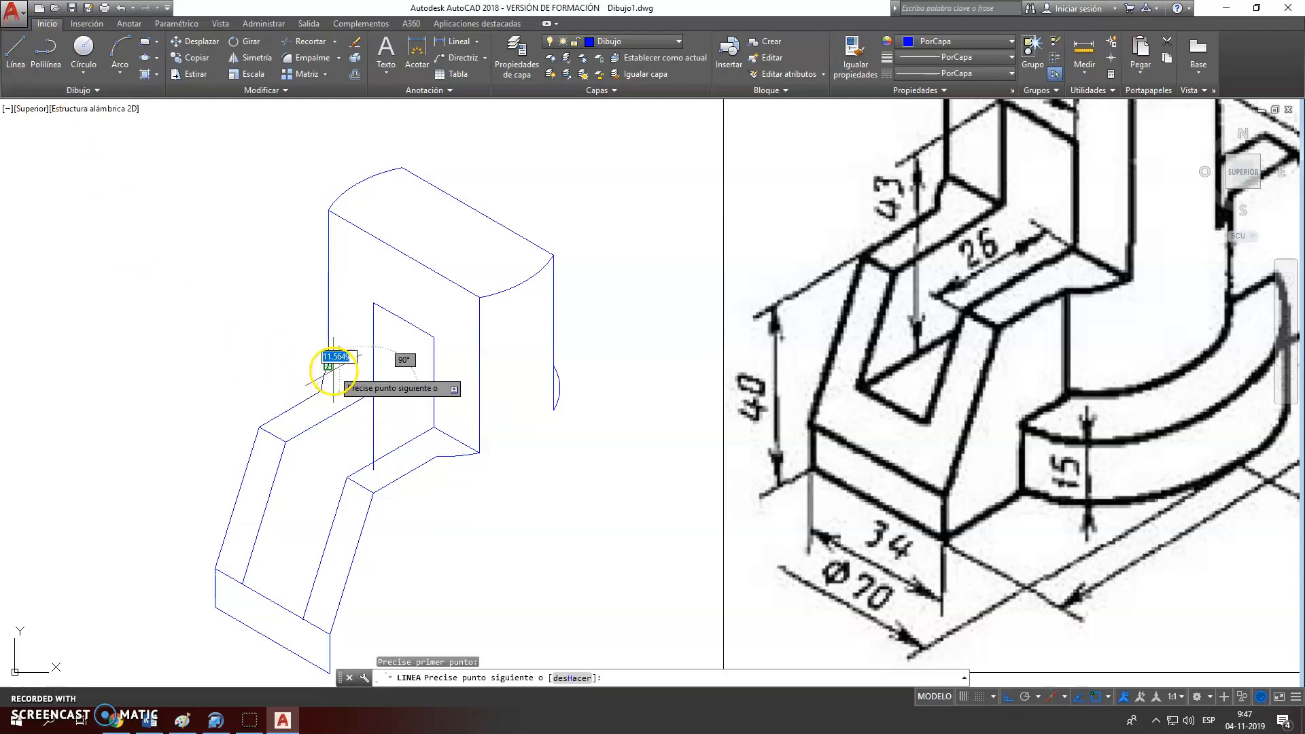
{"action": "left_click", "coordinate": [329, 368]}
{"action": "right_click", "coordinate": [335, 372]}
{"action": "left_click", "coordinate": [361, 381]}
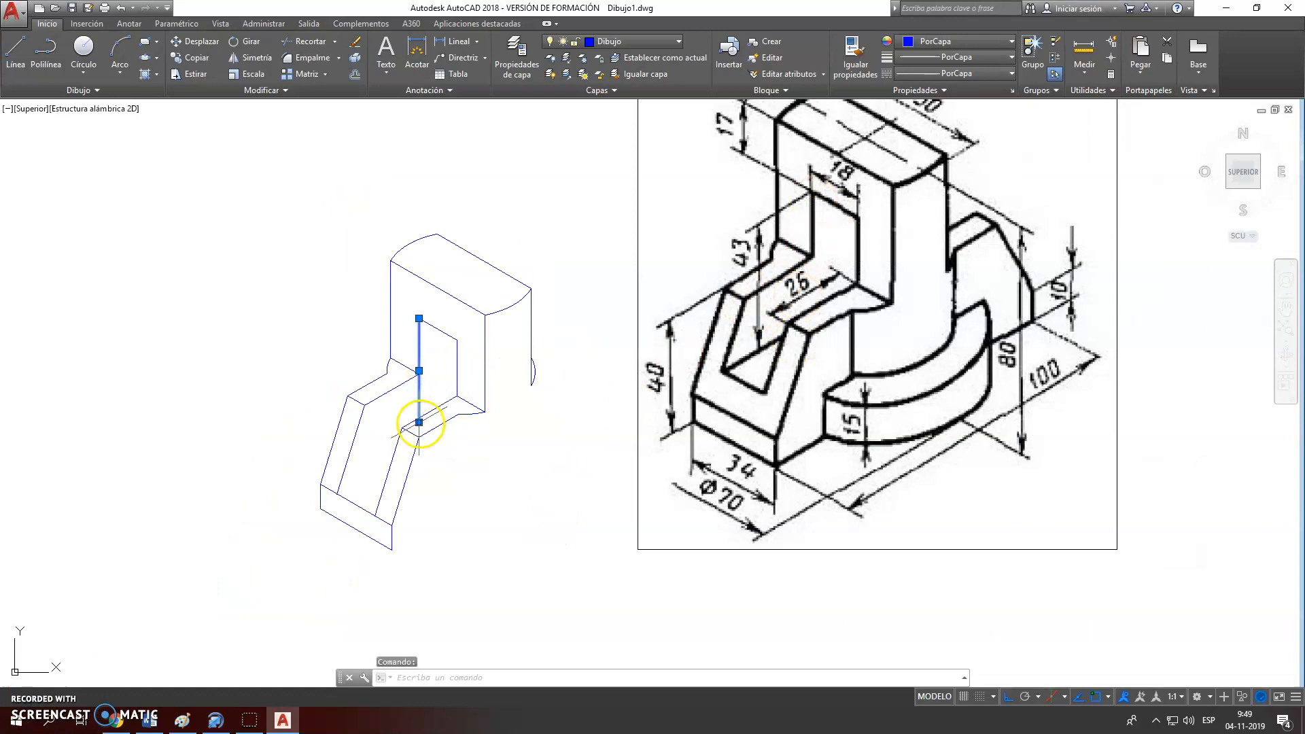
Draw a line about 107 units long from the lower end of the slot's left vertical edge, parallel to the 26-unit edge, past the left sloped edge
{"action": "mouse_move", "coordinate": [419, 424]}
{"action": "key", "text": "Escape"}
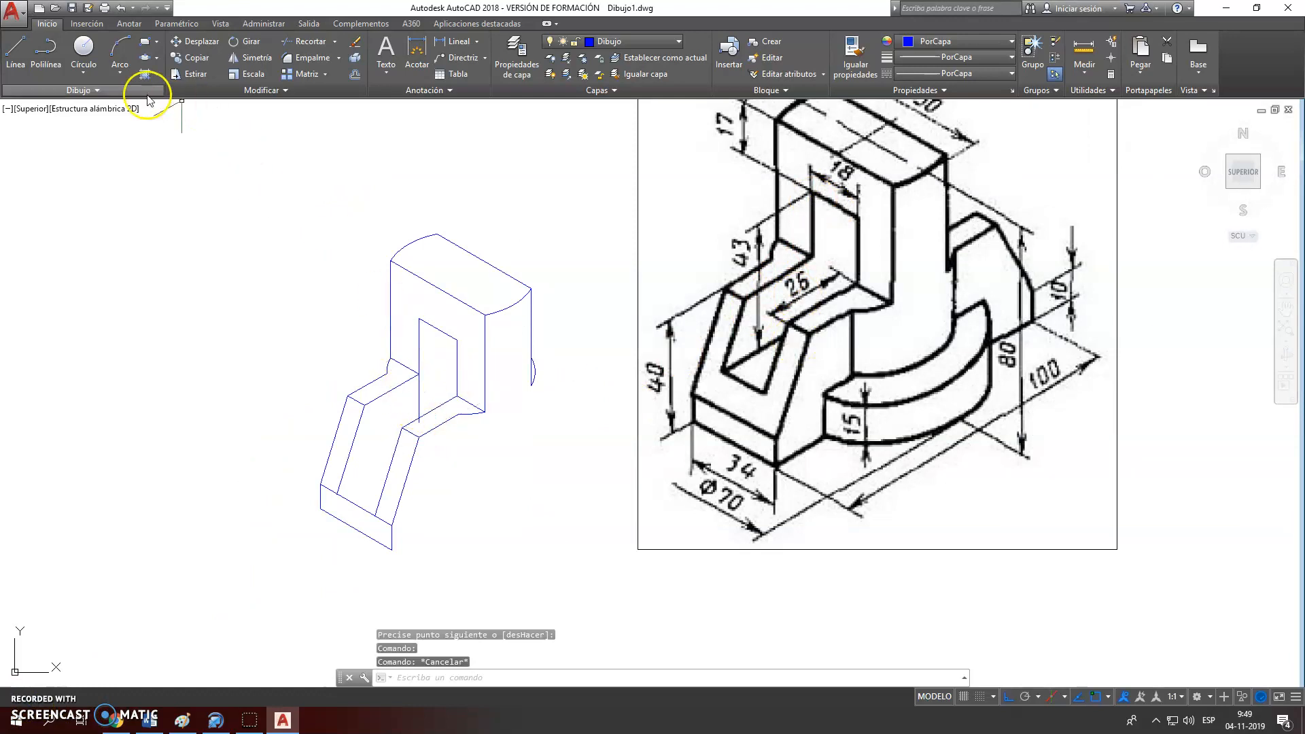
{"action": "left_click", "coordinate": [9, 59]}
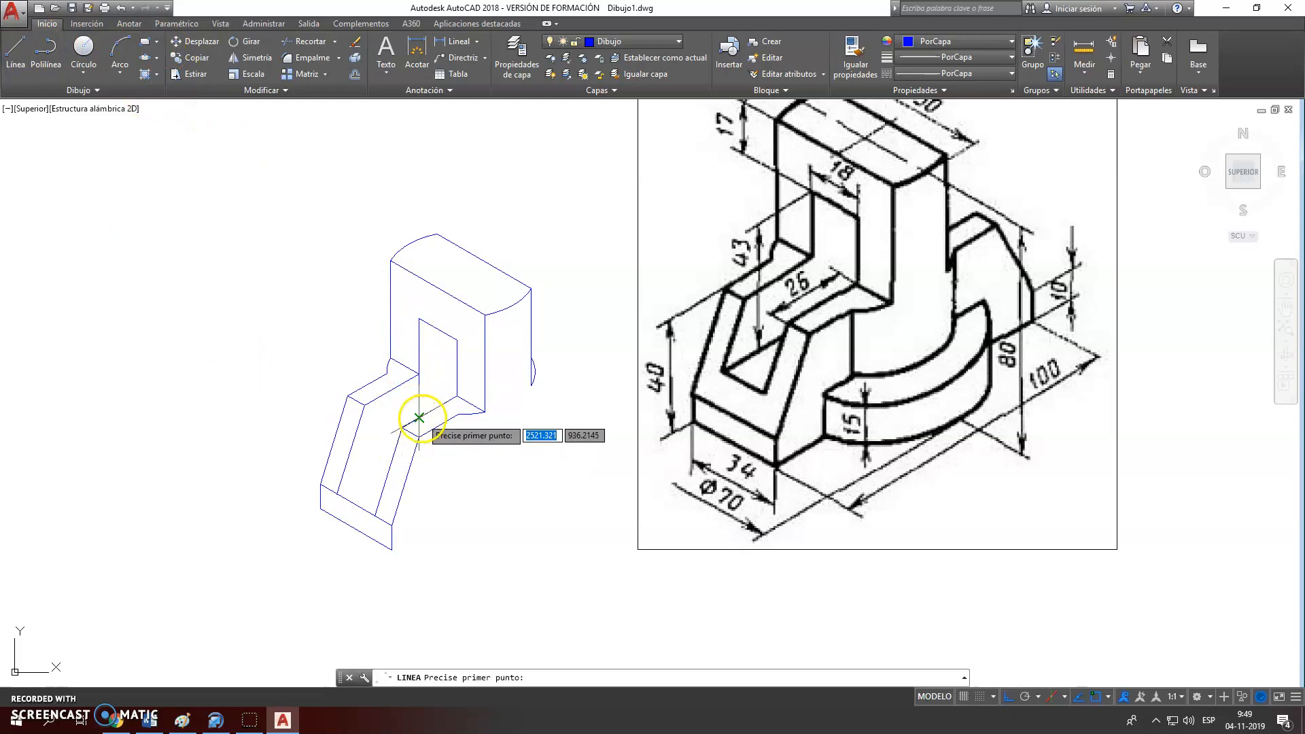
{"action": "scroll", "coordinate": [416, 431], "scroll_direction": "up", "scroll_amount": 2}
{"action": "left_click", "coordinate": [415, 429]}
{"action": "middle_click_drag", "start_coordinate": [130, 576], "coordinate": [214, 477]}
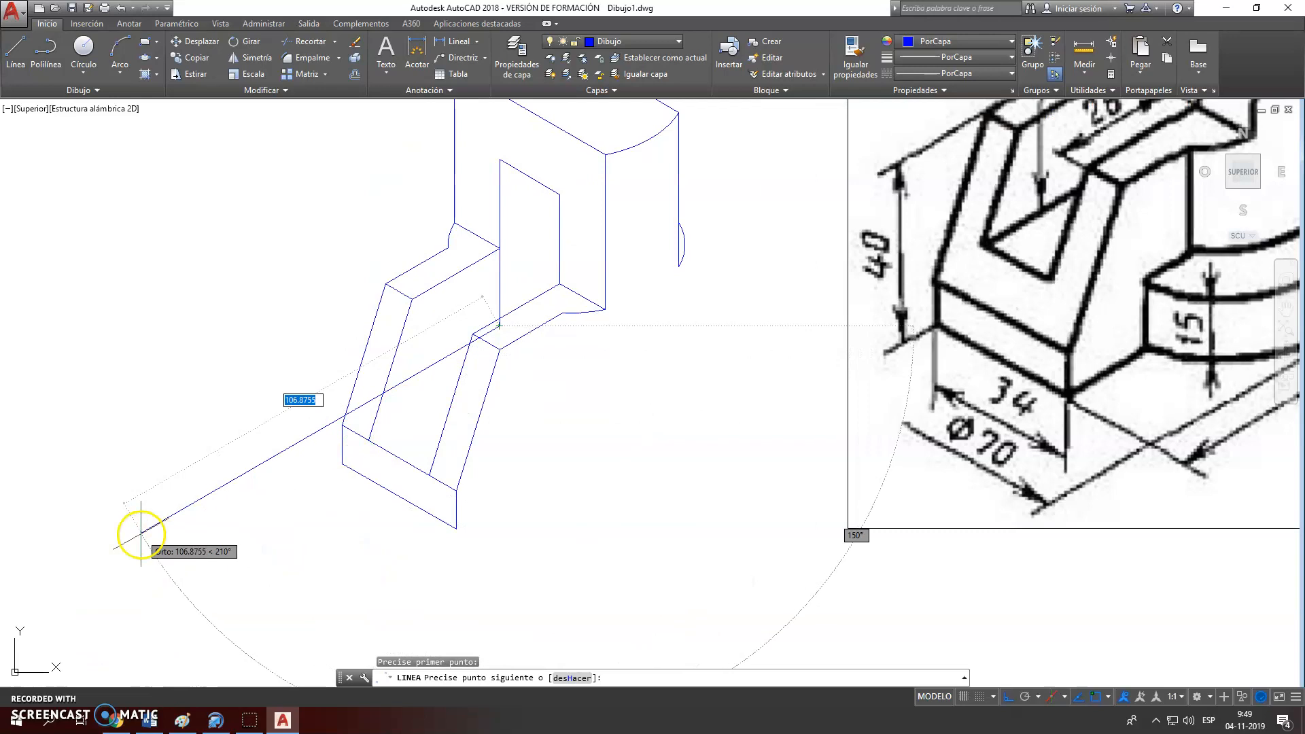
{"action": "left_click", "coordinate": [146, 533]}
{"action": "key", "text": "Return"}
{"action": "key", "text": "Escape"}
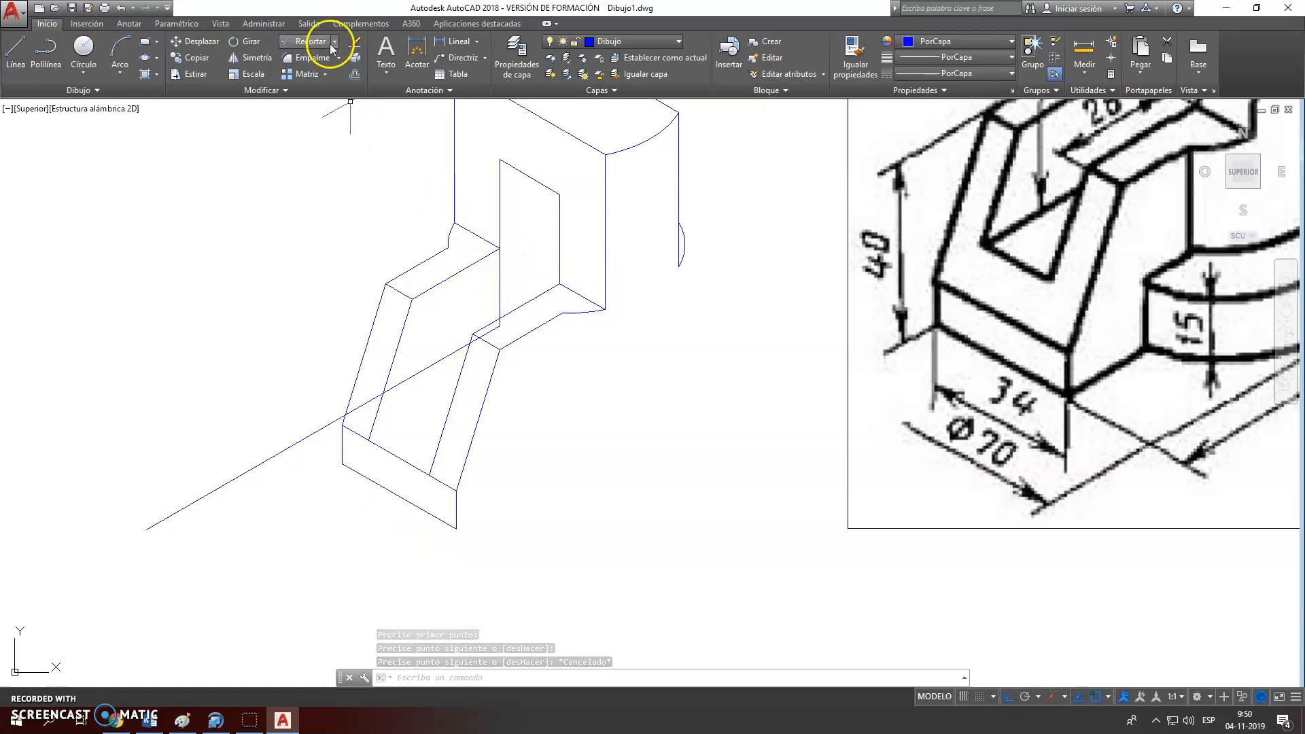
Trim the new 107-unit line back to the left arm's inner sloped edge, and that edge's portion below the line
{"action": "left_click", "coordinate": [309, 42]}
{"action": "key", "text": "Return"}
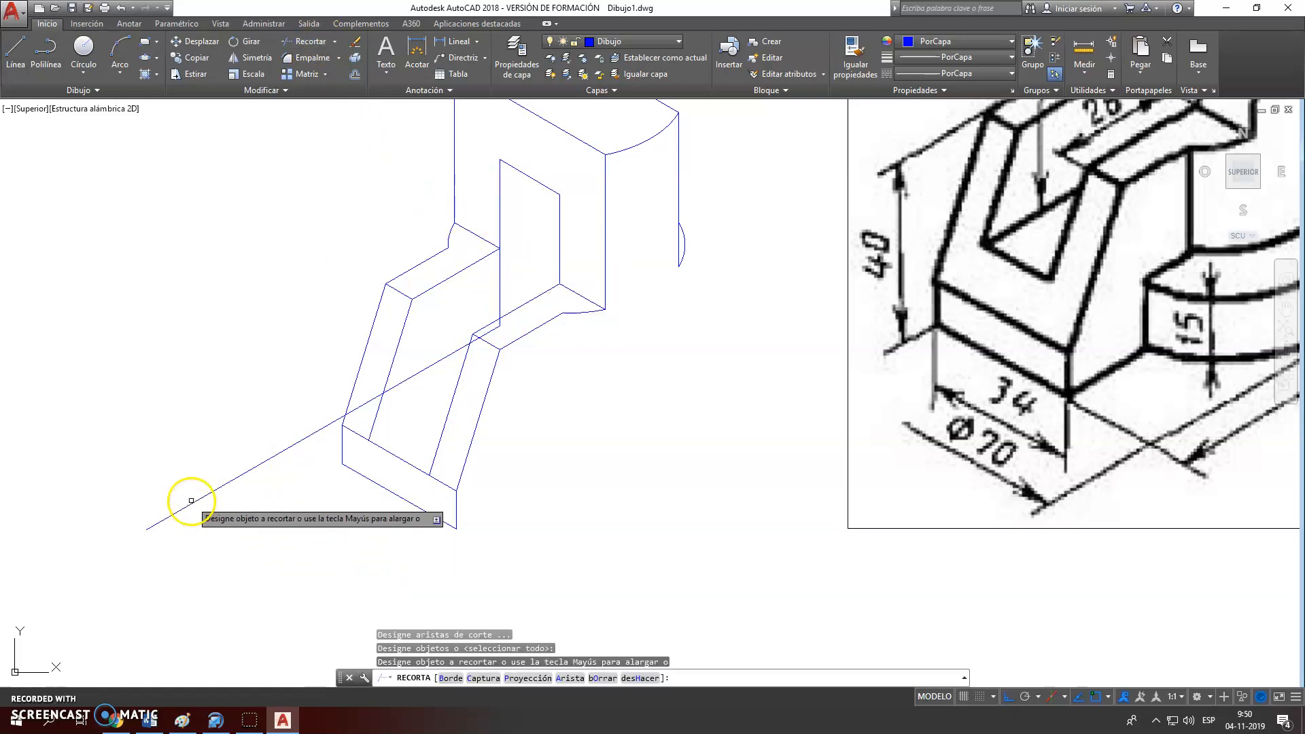
{"action": "left_click", "coordinate": [196, 501]}
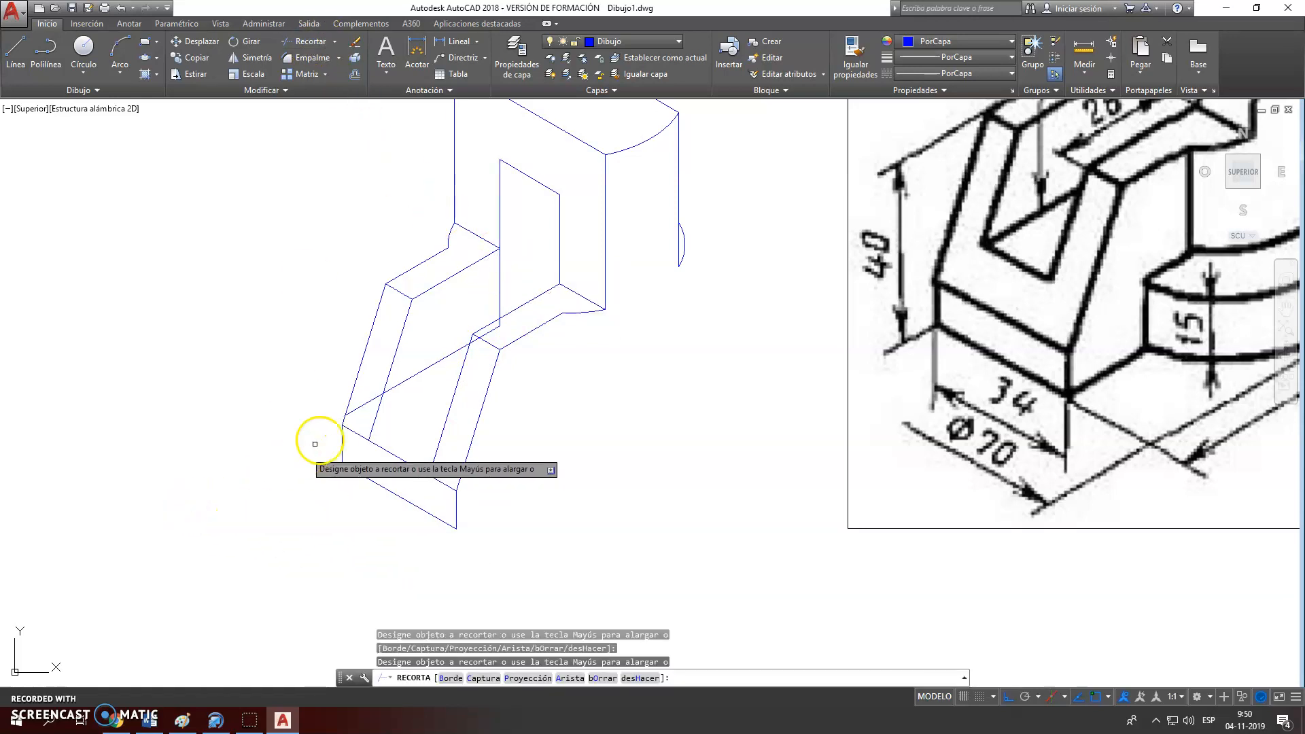
{"action": "left_click", "coordinate": [368, 401]}
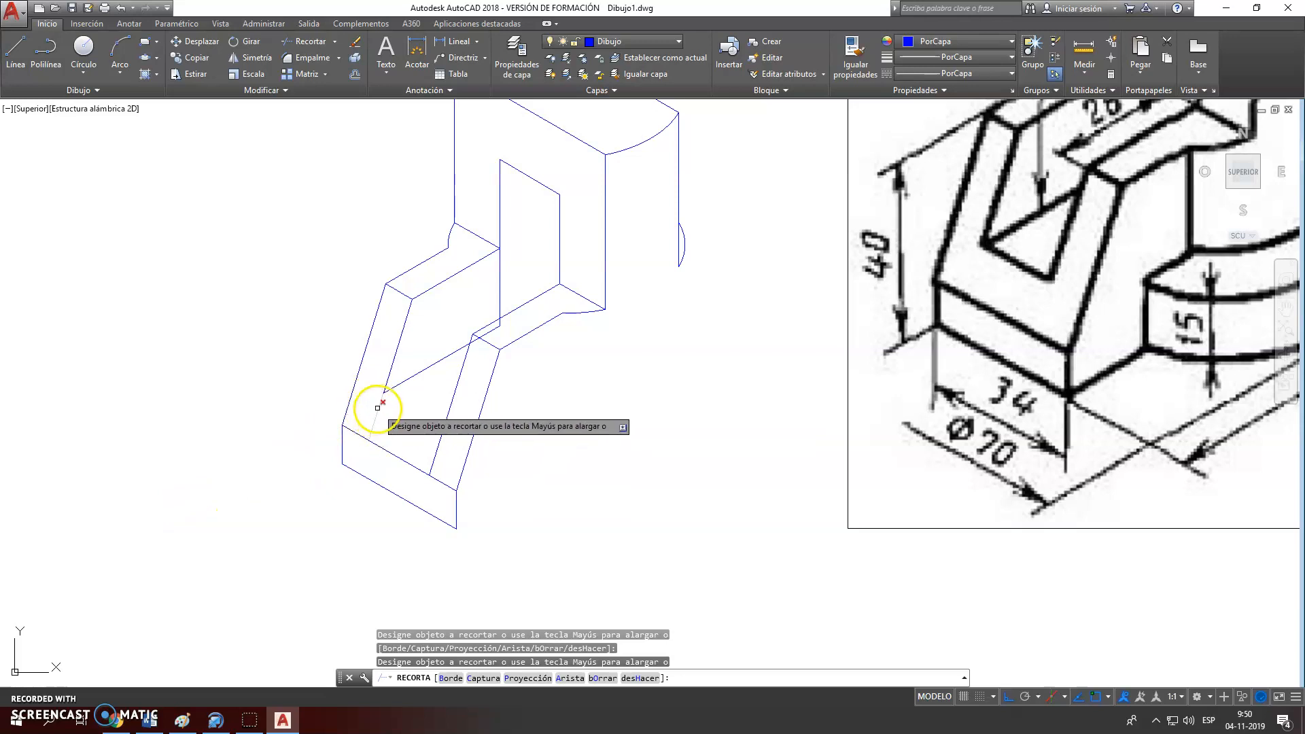
{"action": "right_click", "coordinate": [378, 408]}
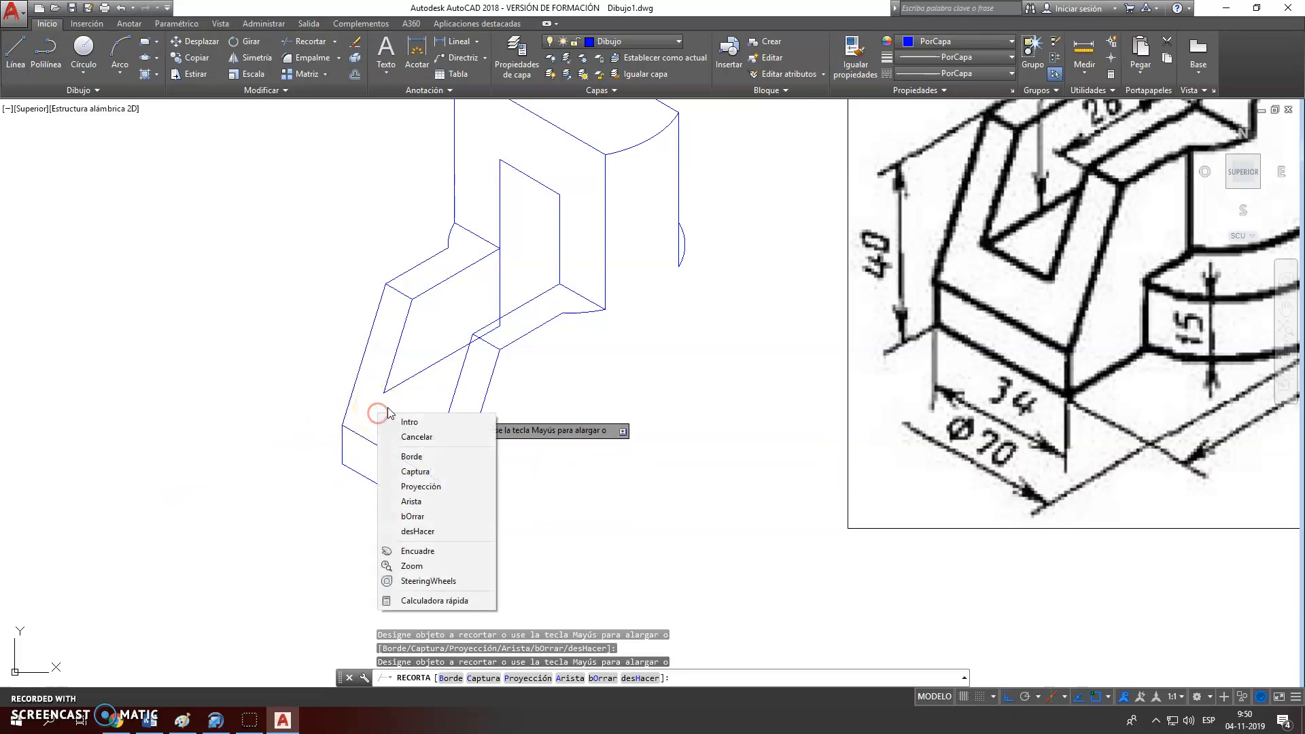
{"action": "left_click", "coordinate": [393, 419]}
Draw an 18-unit line from the trimmed corner inside the slot, parallel to the base's 34-unit front edge
{"action": "scroll", "coordinate": [387, 400], "scroll_direction": "up", "scroll_amount": 2}
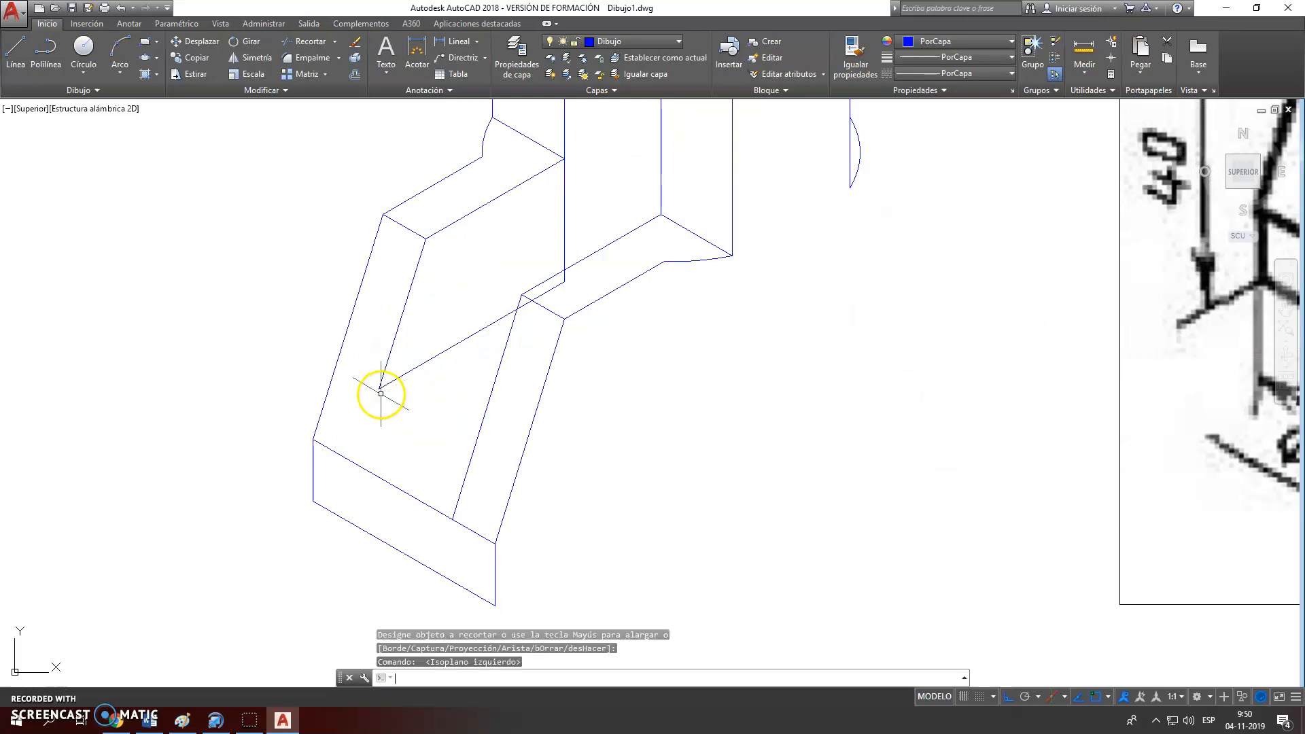
{"action": "left_click", "coordinate": [16, 49]}
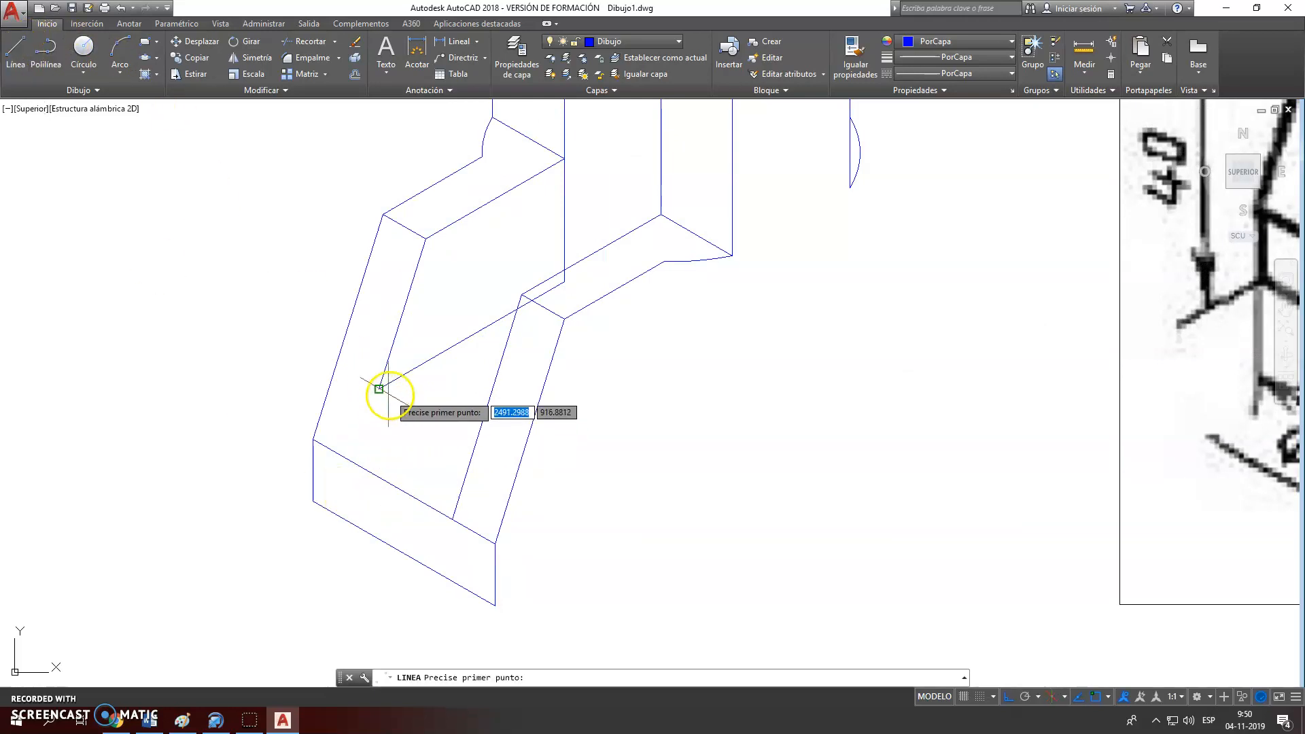
{"action": "left_click", "coordinate": [379, 388]}
{"action": "scroll", "coordinate": [612, 469], "scroll_direction": "down", "scroll_amount": 2}
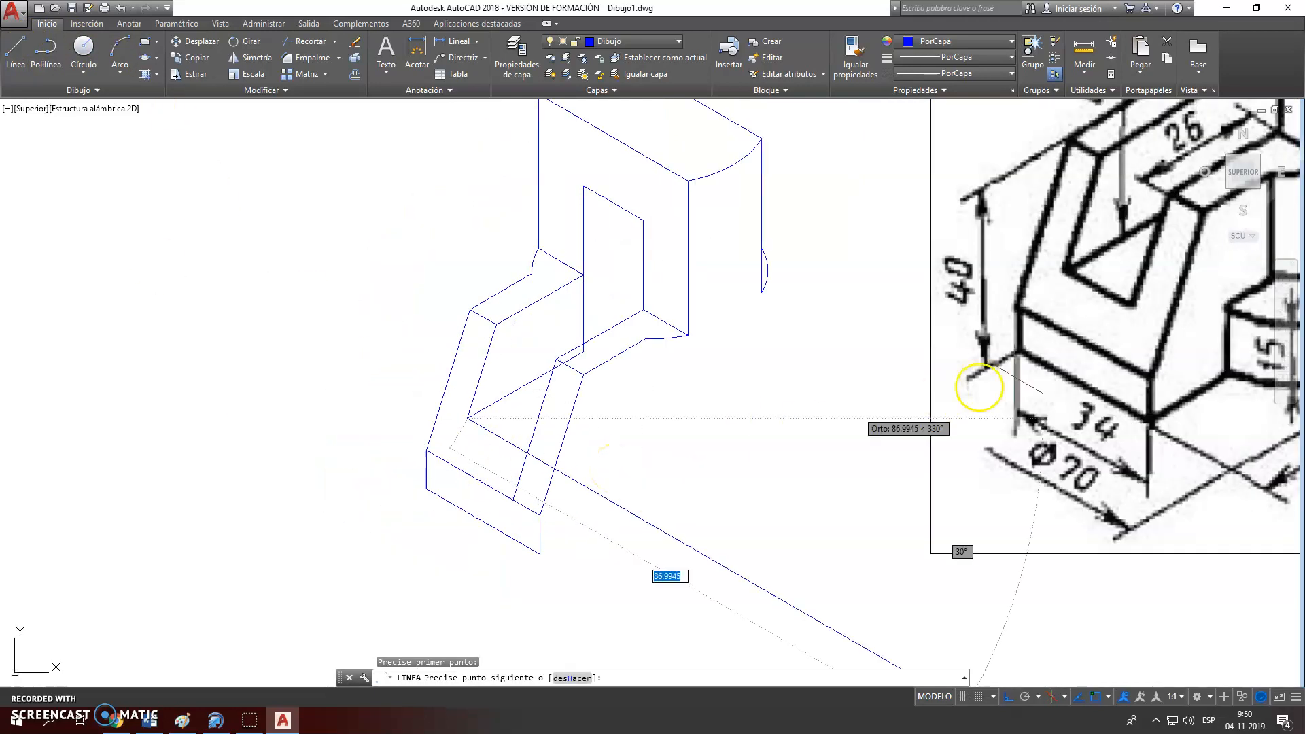
{"action": "scroll", "coordinate": [1092, 364], "scroll_direction": "down", "scroll_amount": 2}
{"action": "middle_click_drag", "start_coordinate": [1054, 364], "coordinate": [784, 477]}
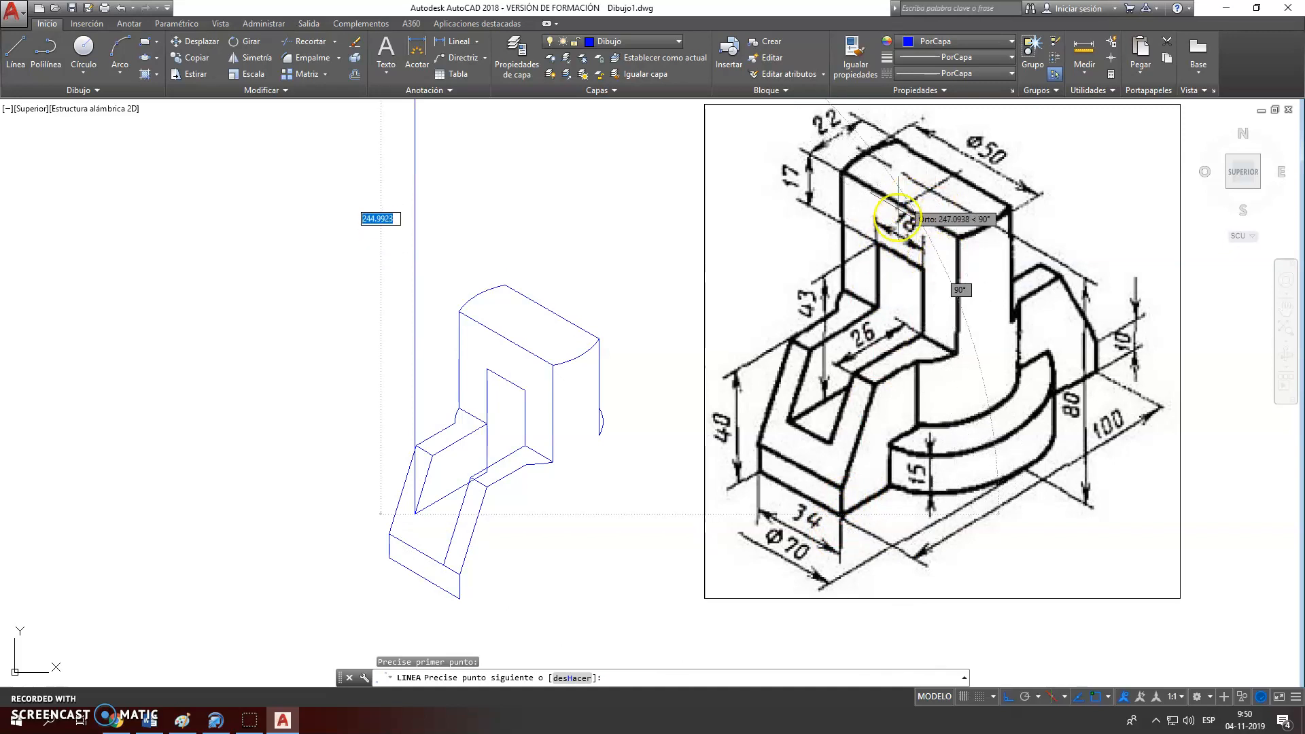
{"action": "middle_click_drag", "start_coordinate": [489, 515], "coordinate": [643, 327]}
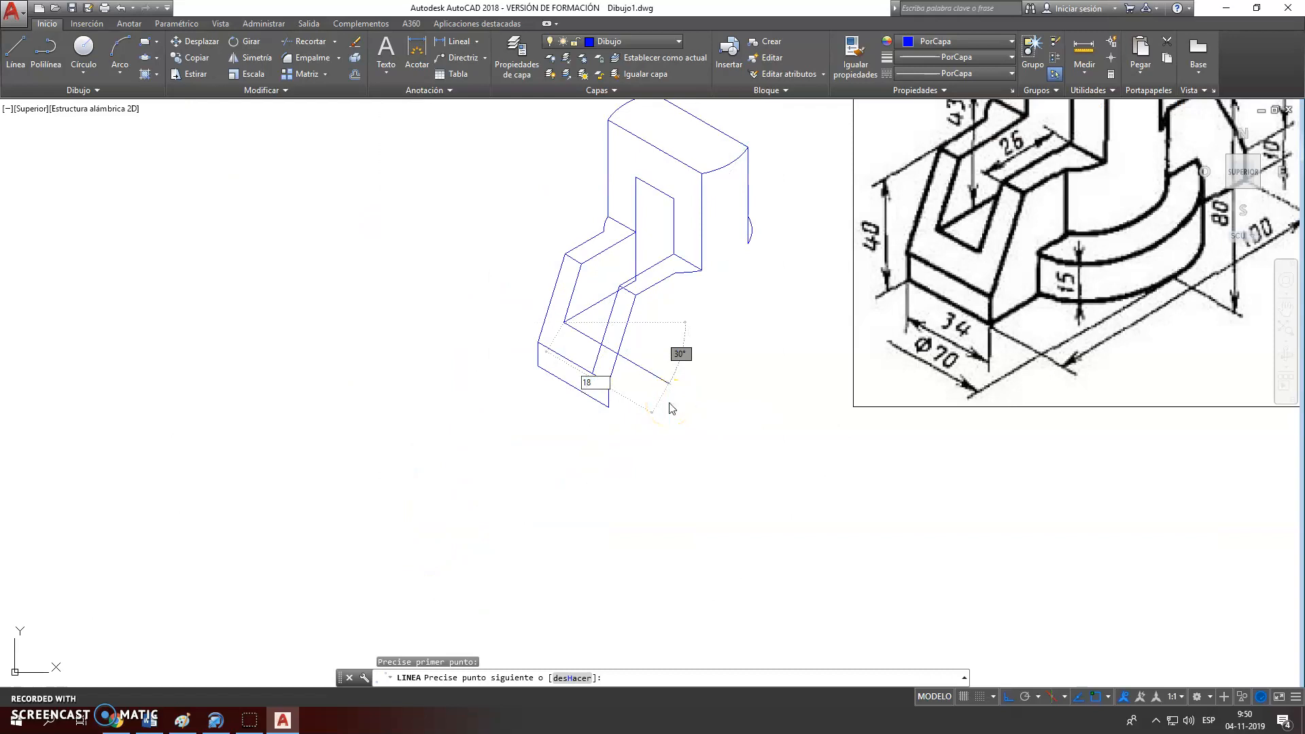
{"action": "key", "text": "Return"}
{"action": "key", "text": "Return"}
Trim the right arm's inner sloped edge below the end of the 18-unit line
{"action": "scroll", "coordinate": [591, 350], "scroll_direction": "up", "scroll_amount": 5}
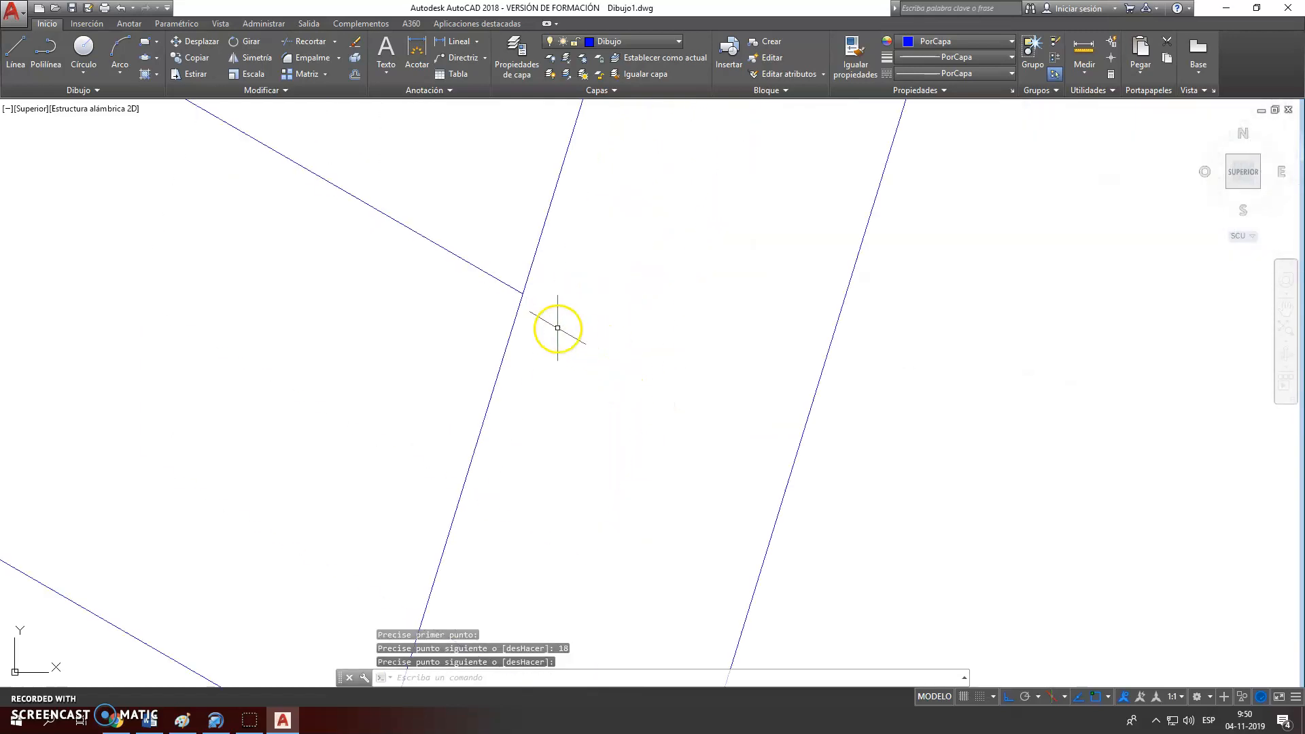
{"action": "scroll", "coordinate": [532, 305], "scroll_direction": "down", "scroll_amount": 5}
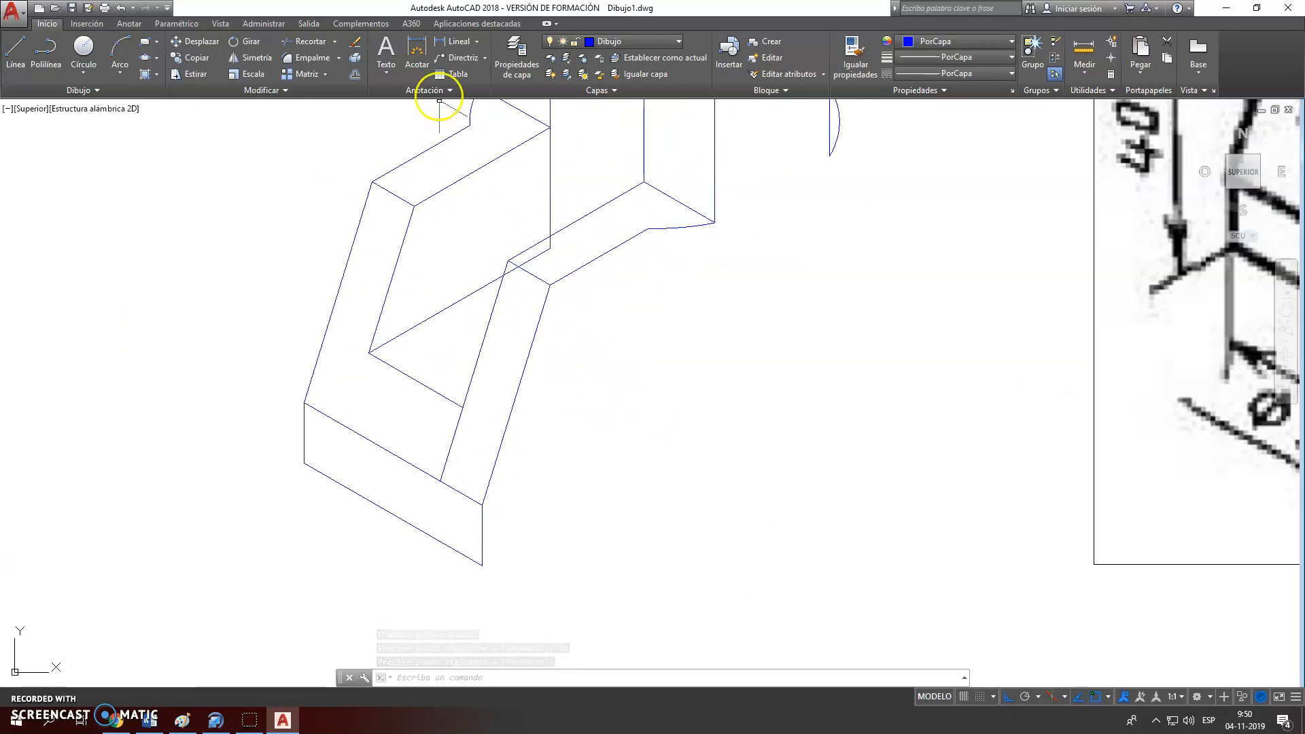
{"action": "left_click", "coordinate": [312, 41]}
{"action": "key", "text": "Return"}
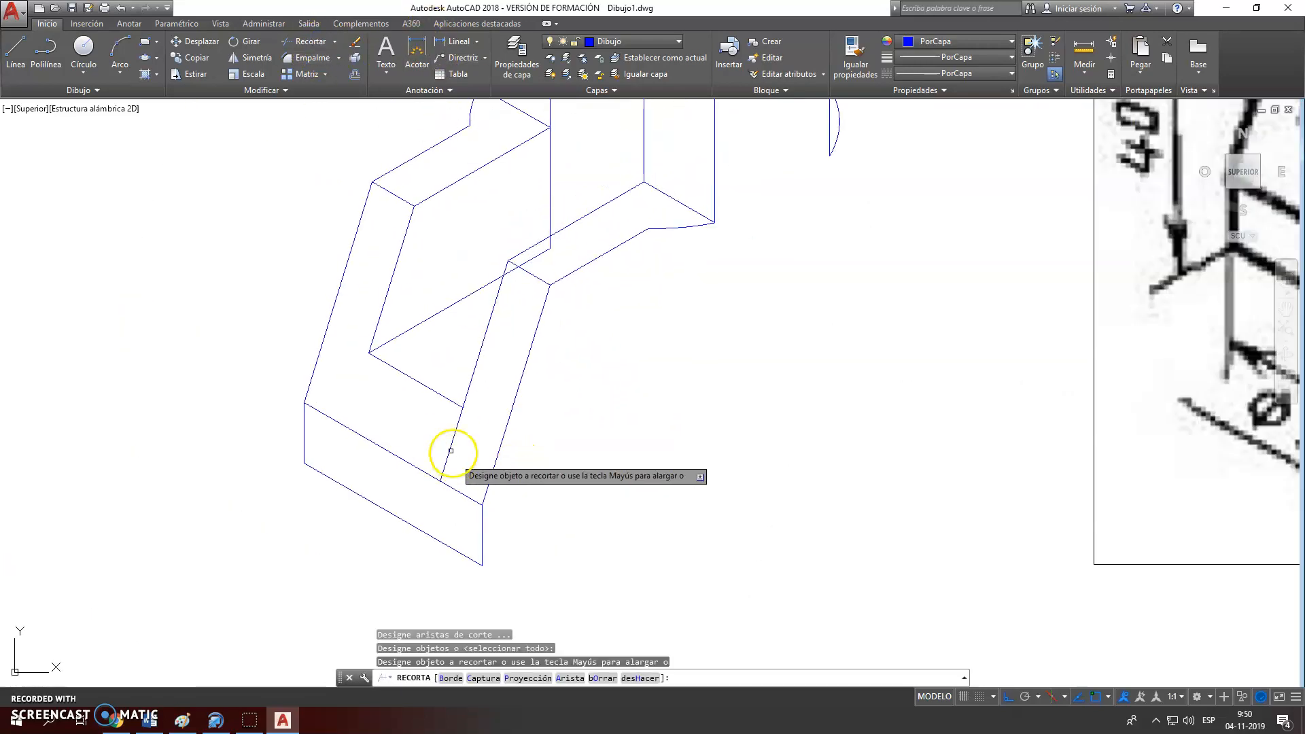
{"action": "left_click", "coordinate": [452, 443]}
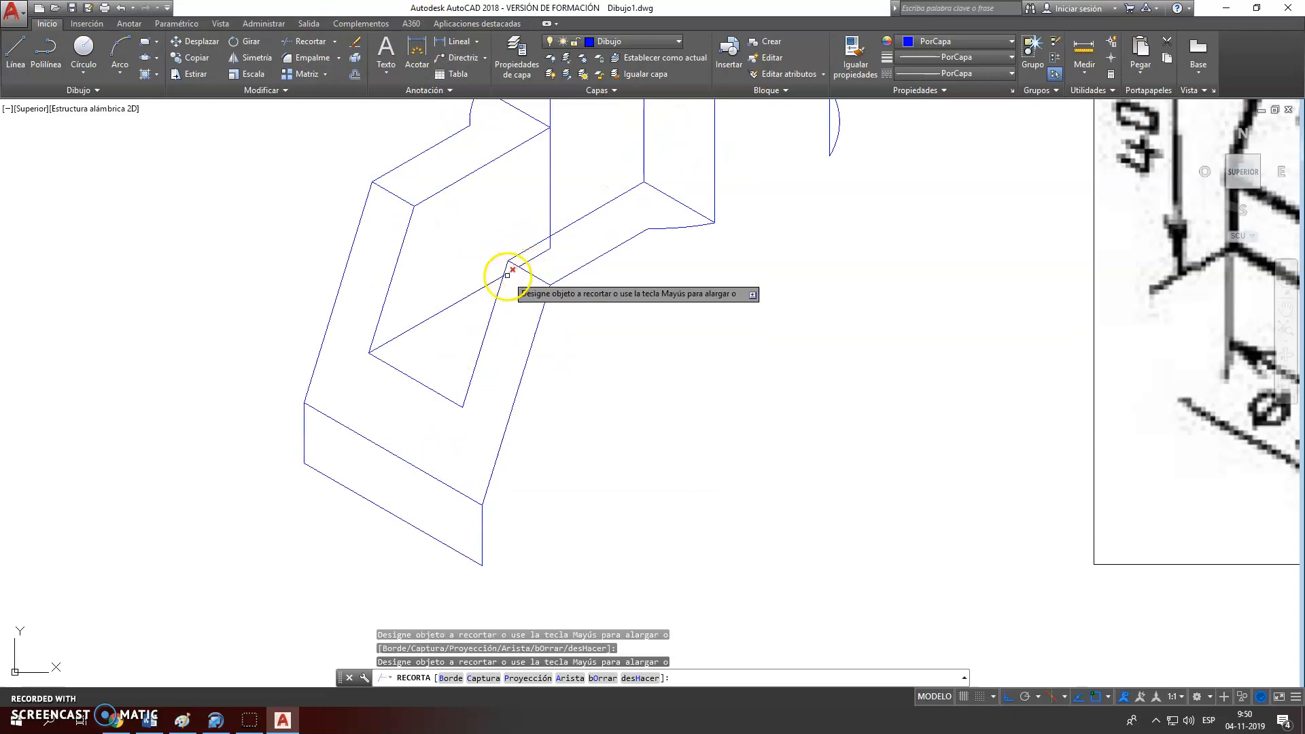
Trim the slot floor line at the right arm and the slot's left vertical edge below the left arm's top, erasing the leftover segment
{"action": "left_click", "coordinate": [508, 275]}
{"action": "left_click", "coordinate": [530, 262]}
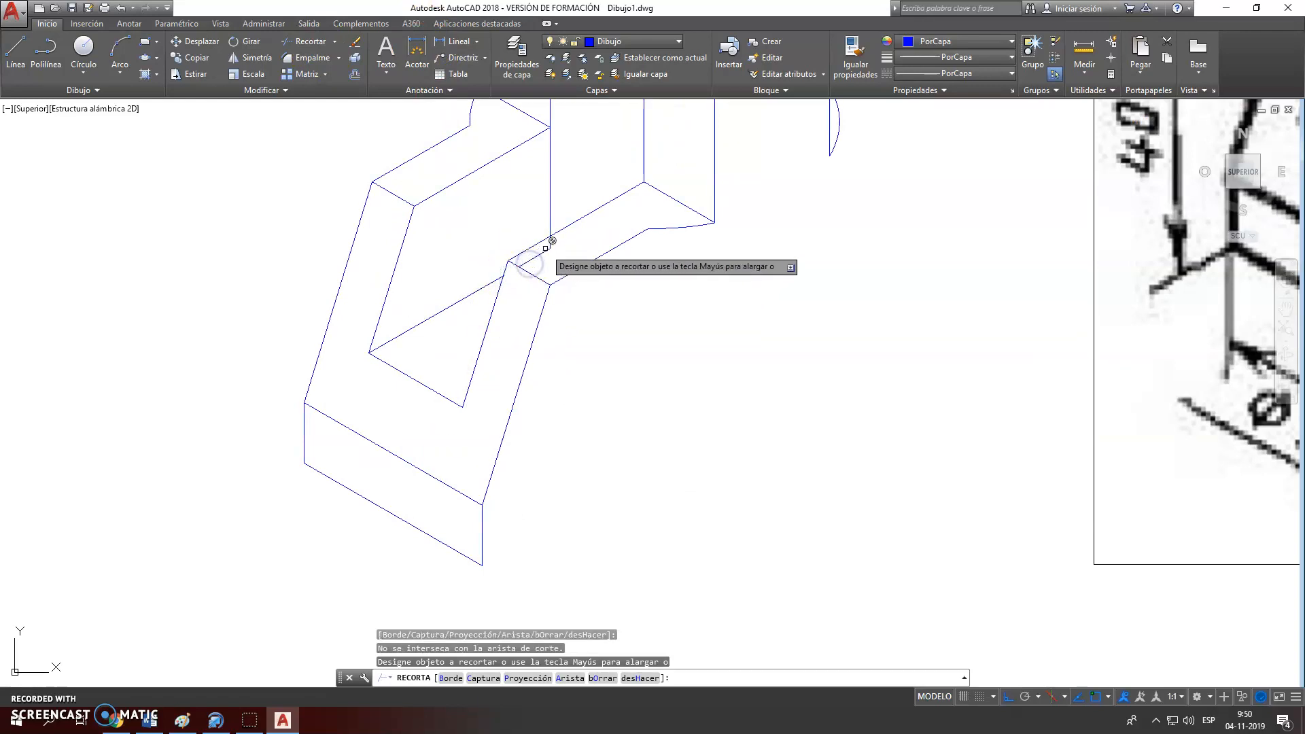
{"action": "left_click", "coordinate": [551, 241]}
{"action": "left_click", "coordinate": [551, 213]}
{"action": "key", "text": "Escape"}
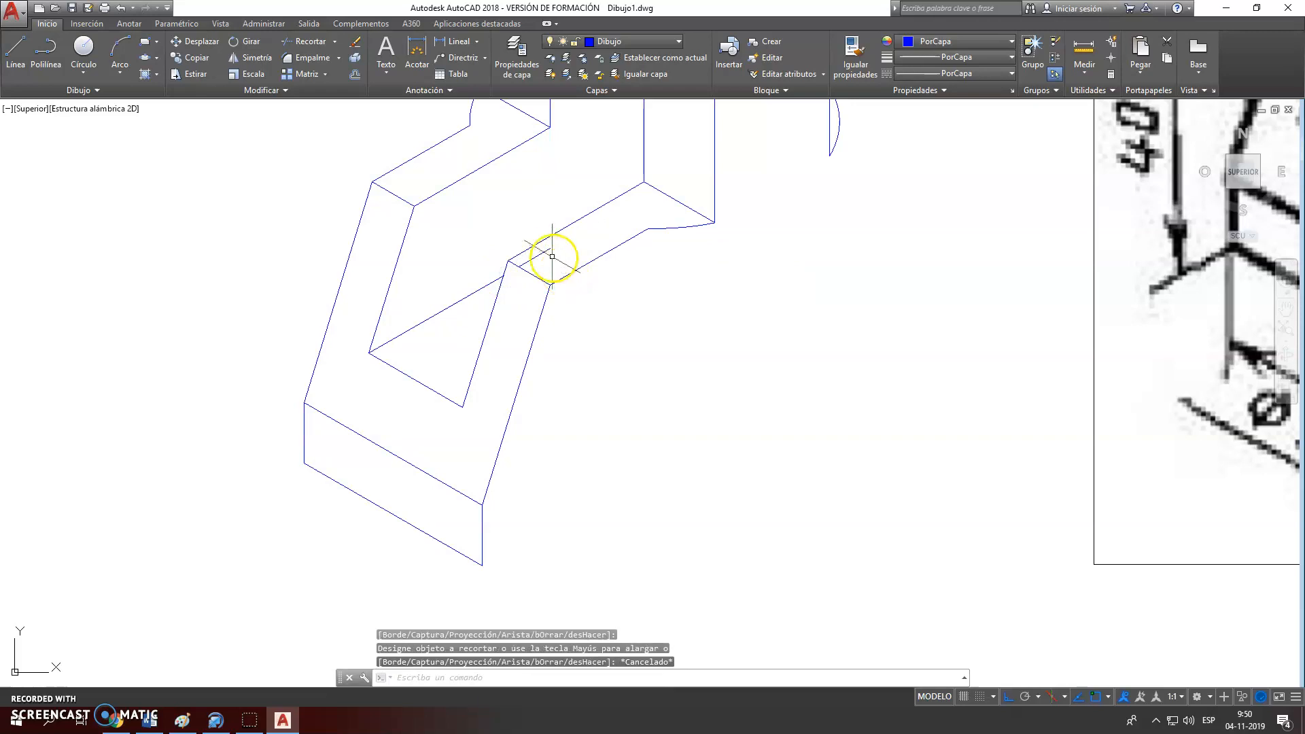
{"action": "left_click", "coordinate": [540, 255]}
{"action": "key", "text": "Delete"}
Draw a top-plane isocircle of radius 35 centred on the lower end of the green vertical axis line
{"action": "scroll", "coordinate": [589, 306], "scroll_direction": "down", "scroll_amount": 2}
{"action": "mouse_move", "coordinate": [586, 310]}
{"action": "middle_mouse_down"}
{"action": "mouse_move", "coordinate": [542, 398]}
{"action": "mouse_move", "coordinate": [496, 403]}
{"action": "middle_mouse_up"}
{"action": "scroll", "coordinate": [542, 399], "scroll_direction": "down", "scroll_amount": 2}
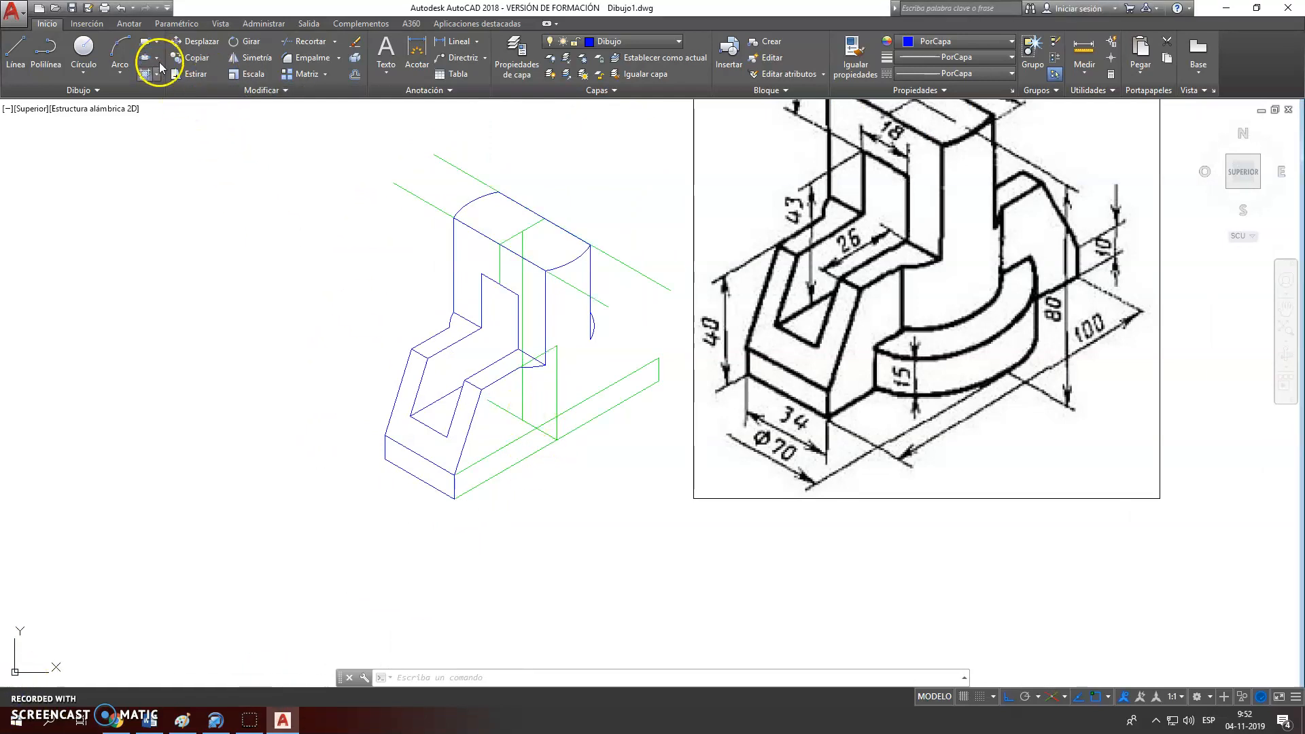
{"action": "left_click", "coordinate": [158, 59]}
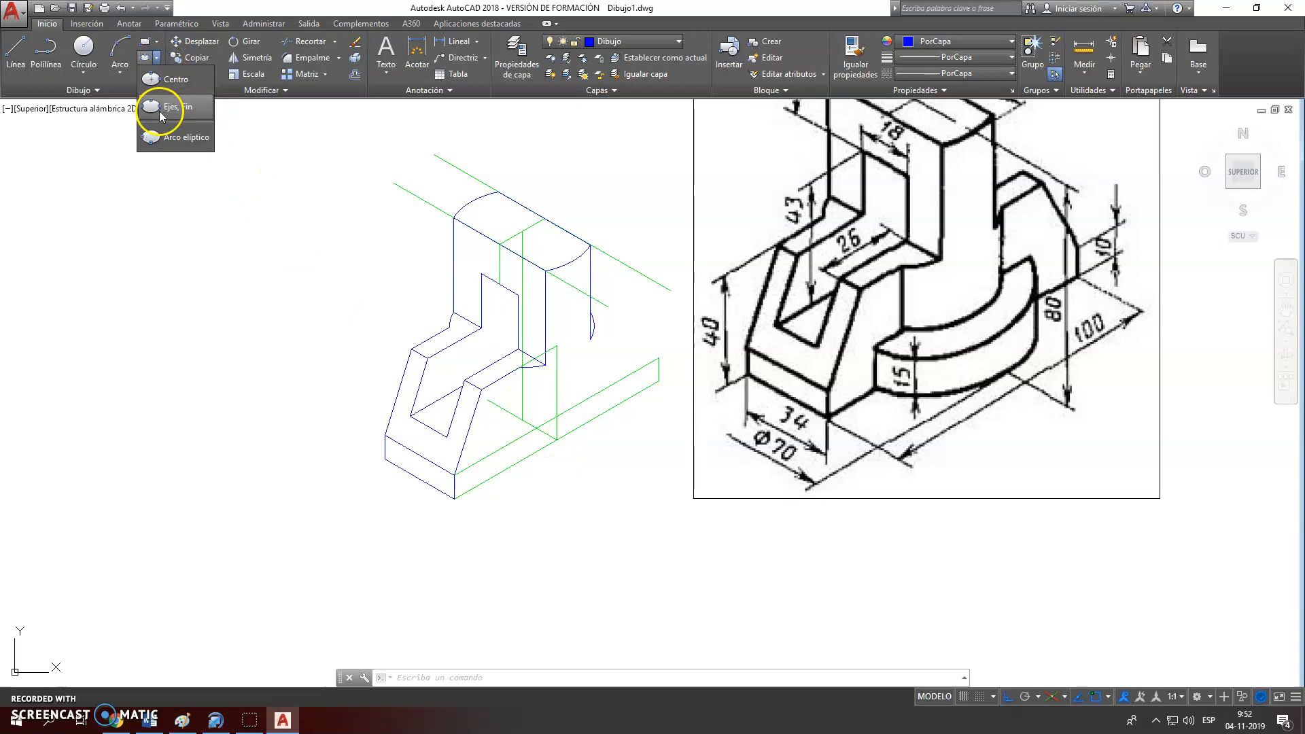
{"action": "left_click", "coordinate": [170, 109]}
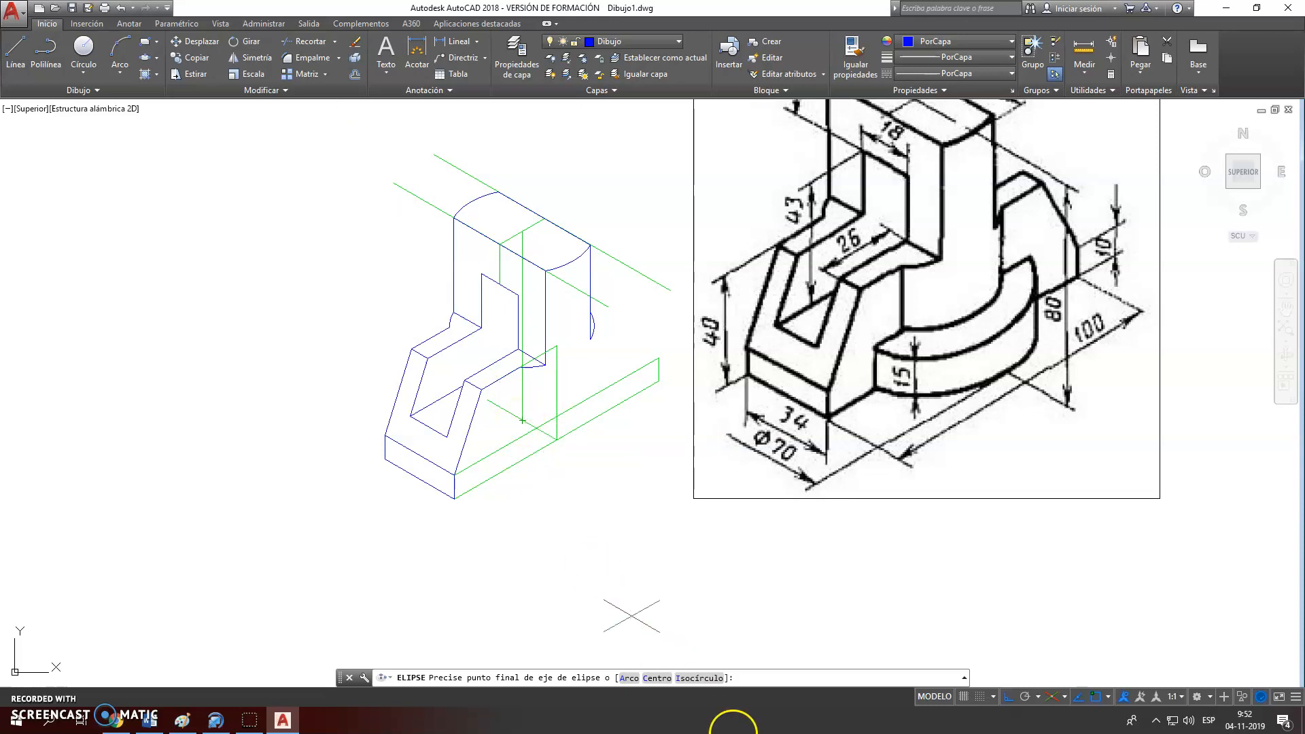
{"action": "left_click", "coordinate": [704, 678]}
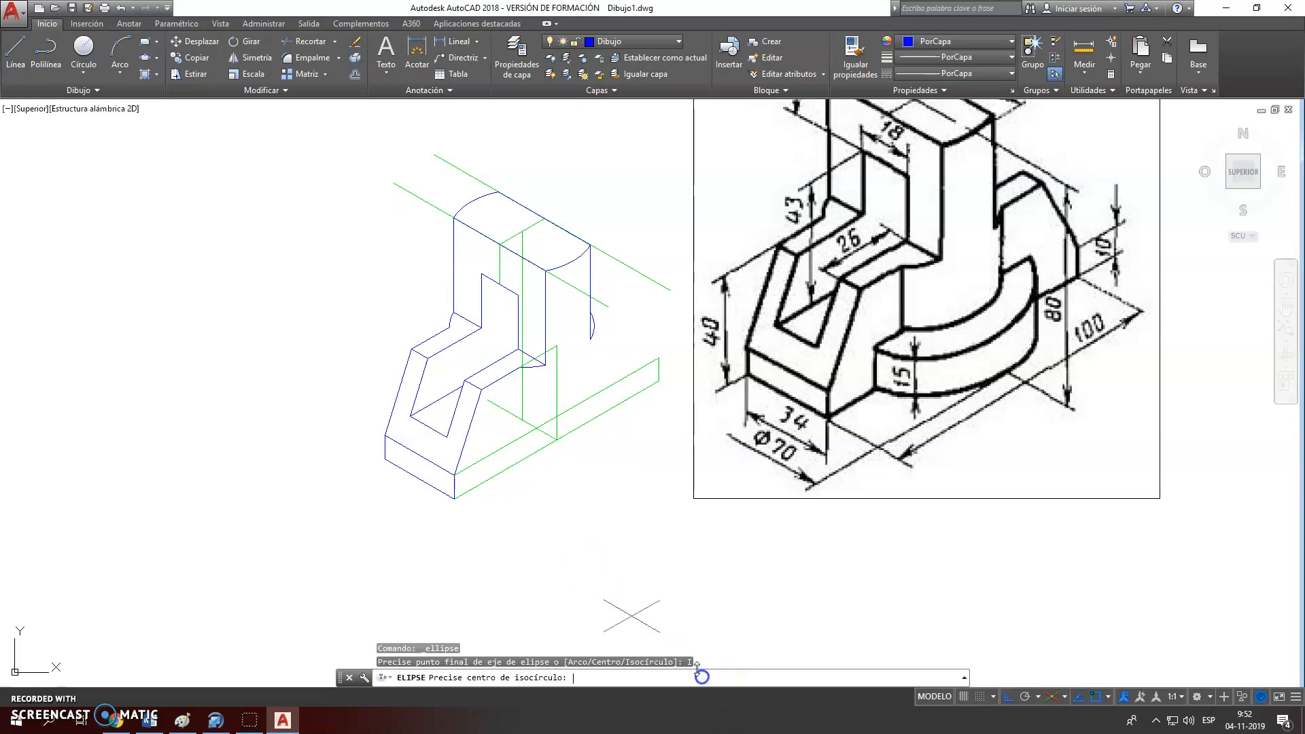
{"action": "left_click", "coordinate": [522, 421]}
{"action": "left_click", "coordinate": [570, 490]}
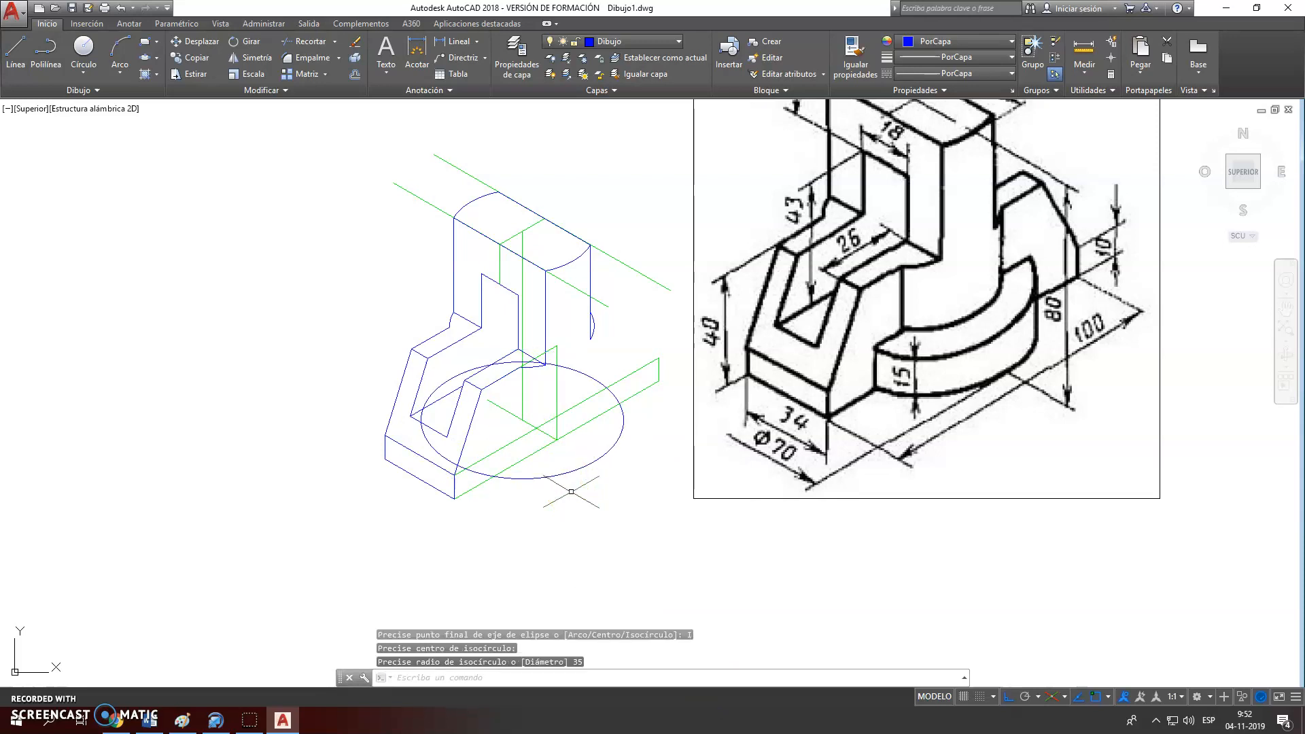
Trim the isocircle between the two green base lines and erase its rear arc, keeping the front arc
{"action": "scroll", "coordinate": [549, 490], "scroll_direction": "up", "scroll_amount": 2}
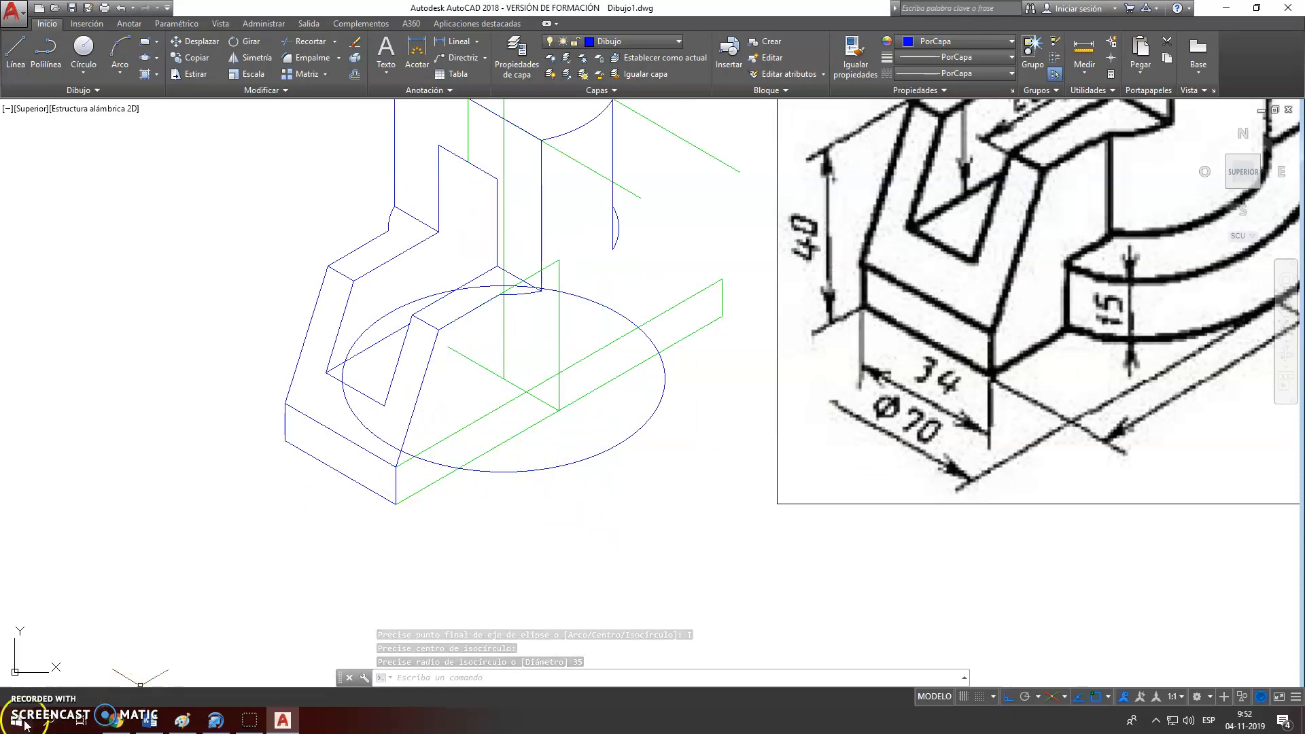
{"action": "middle_click_drag", "start_coordinate": [667, 452], "coordinate": [548, 548]}
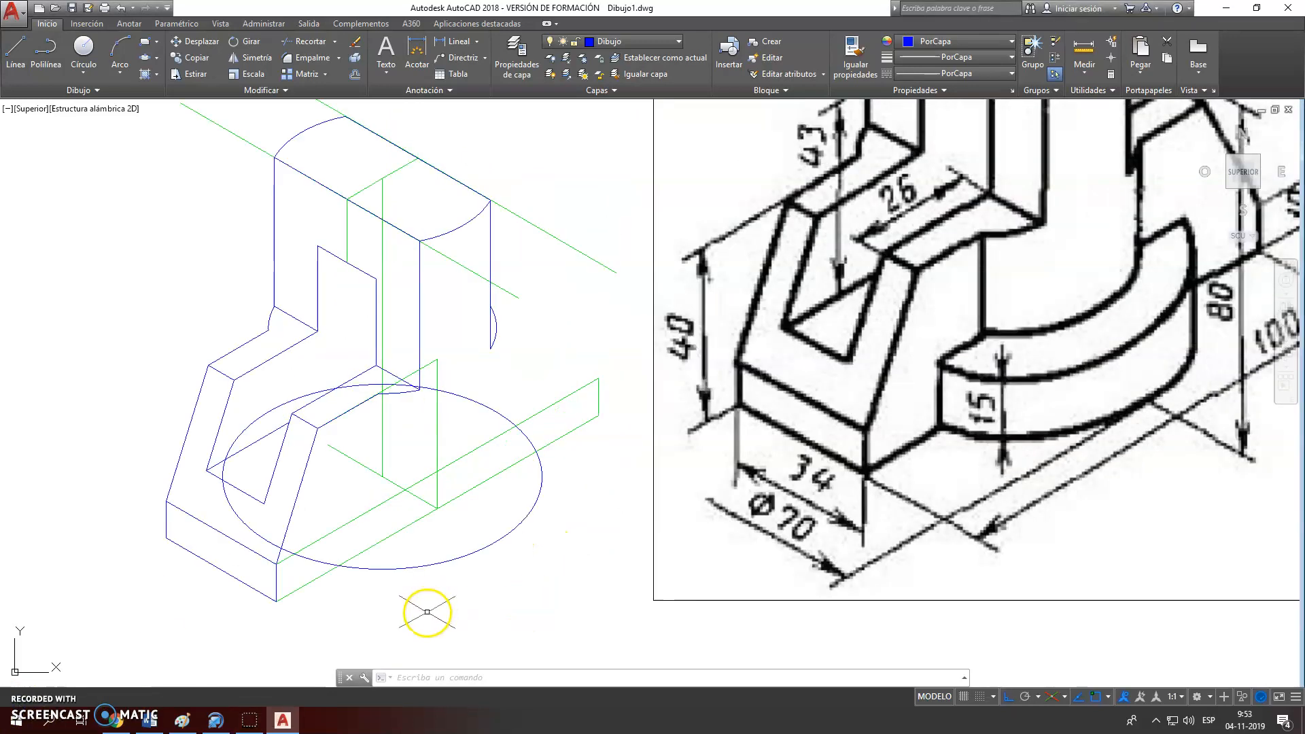
{"action": "left_click", "coordinate": [311, 41]}
{"action": "key", "text": "Return"}
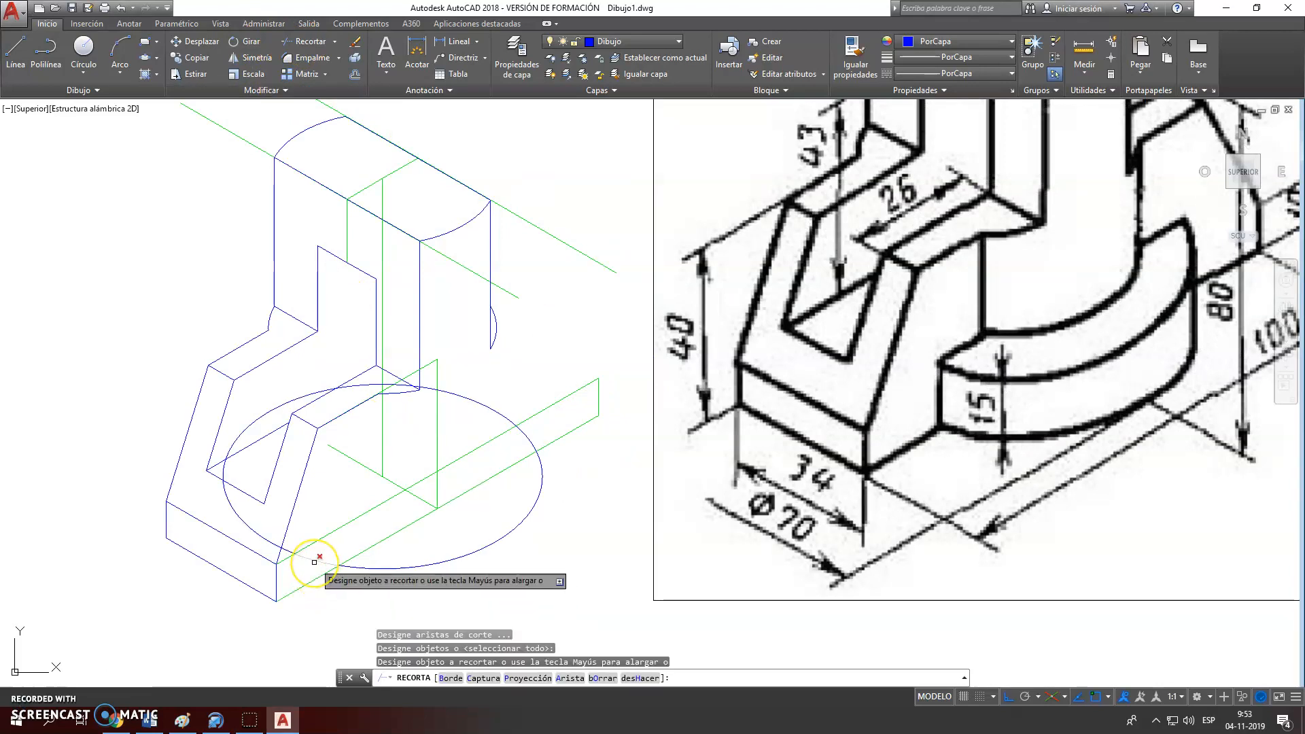
{"action": "left_click", "coordinate": [314, 561]}
{"action": "right_click", "coordinate": [532, 447]}
{"action": "left_click", "coordinate": [552, 453]}
{"action": "left_click", "coordinate": [467, 400]}
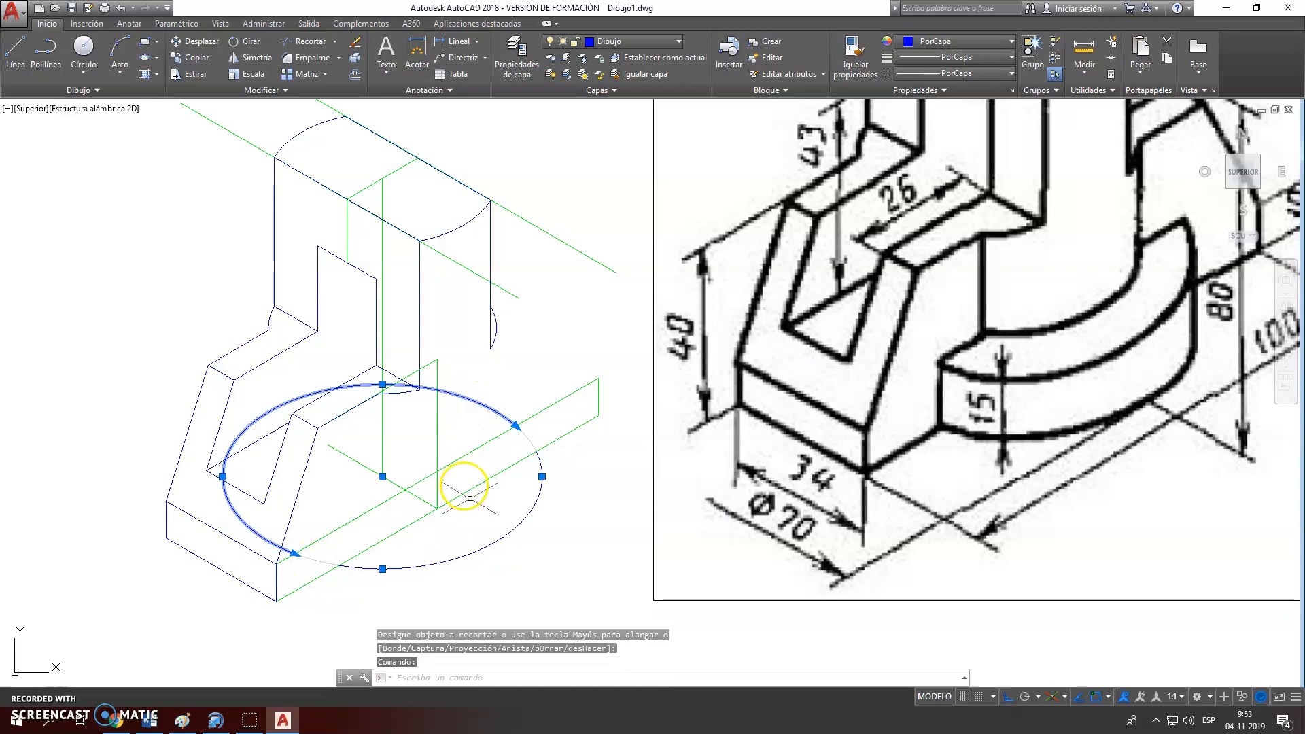
{"action": "key", "text": "Delete"}
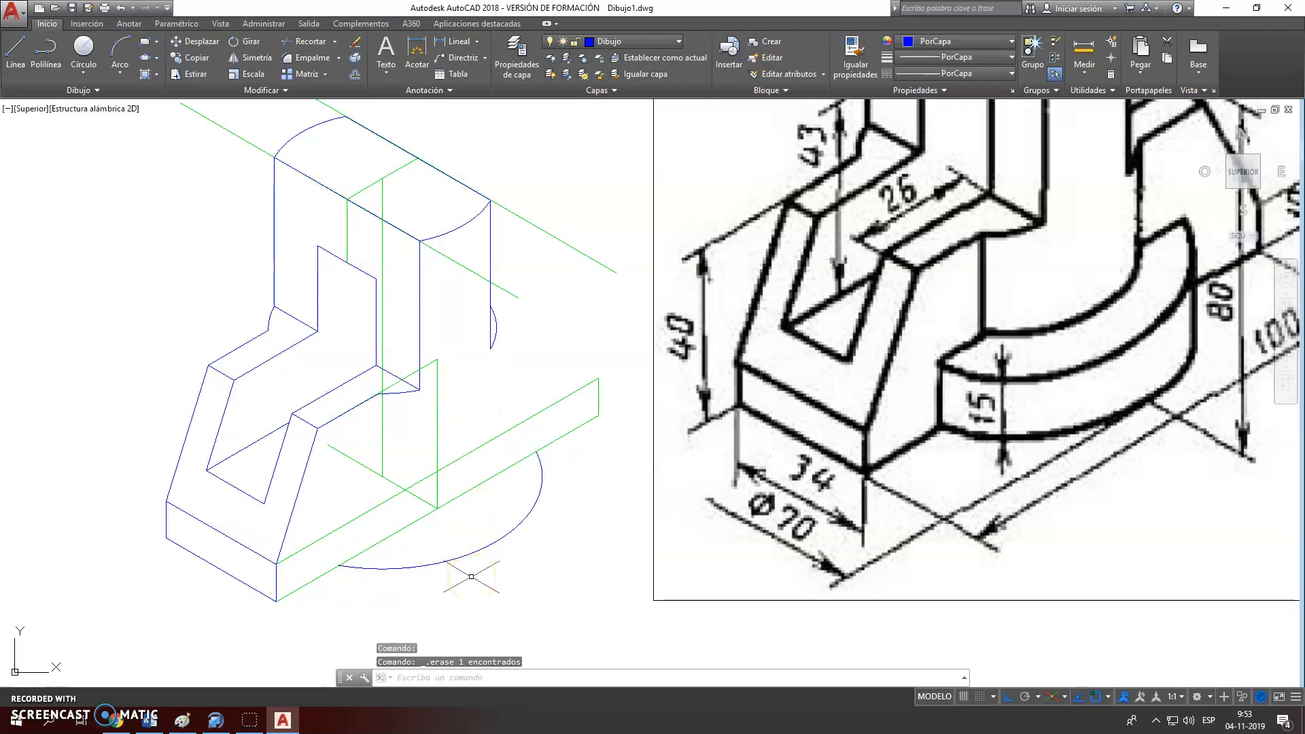
Draw a 15-unit vertical line upward from the centre of the base arc
{"action": "key", "text": "F5"}
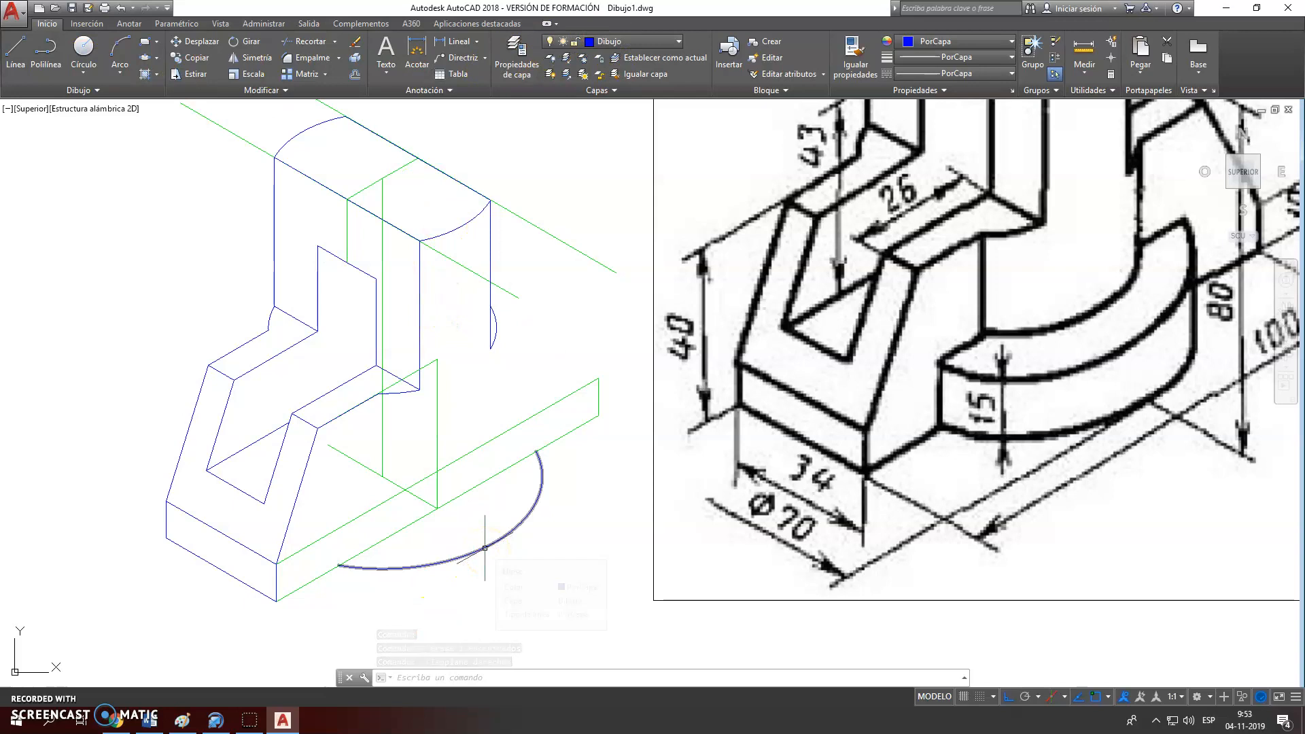
{"action": "left_click", "coordinate": [499, 360]}
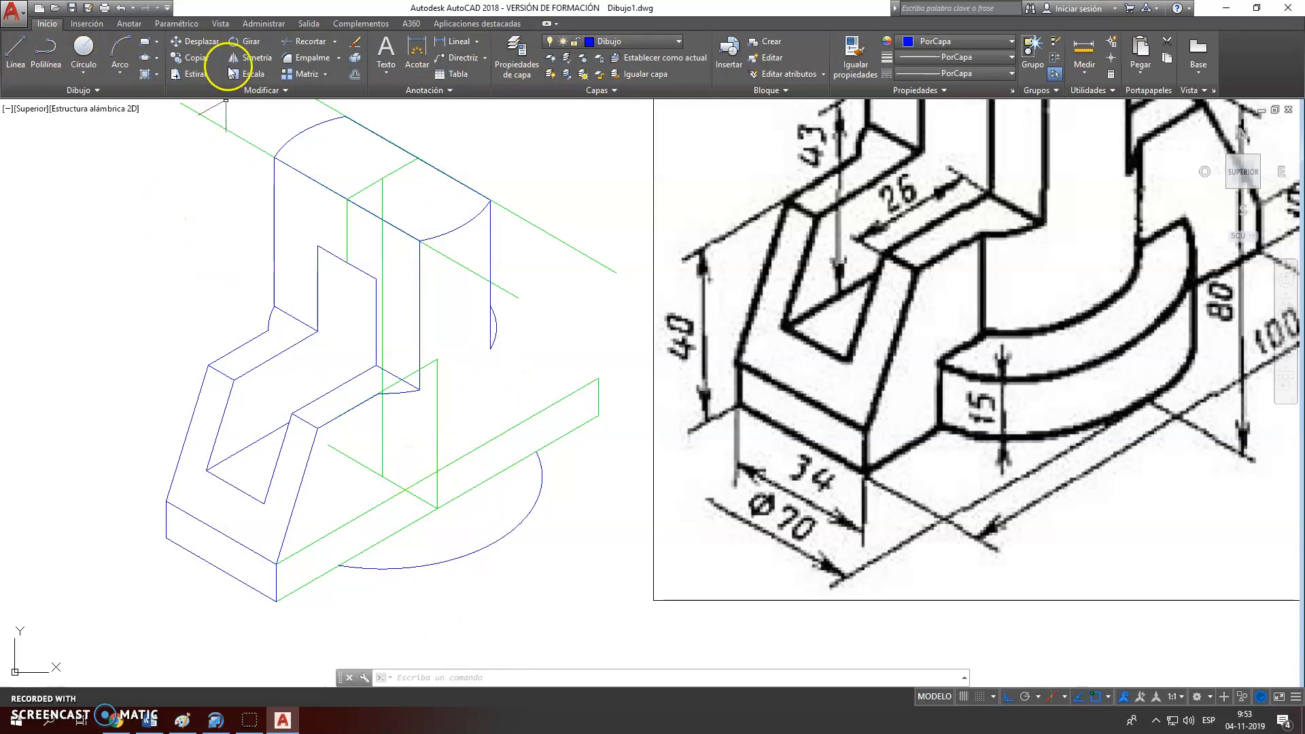
{"action": "left_click", "coordinate": [15, 50]}
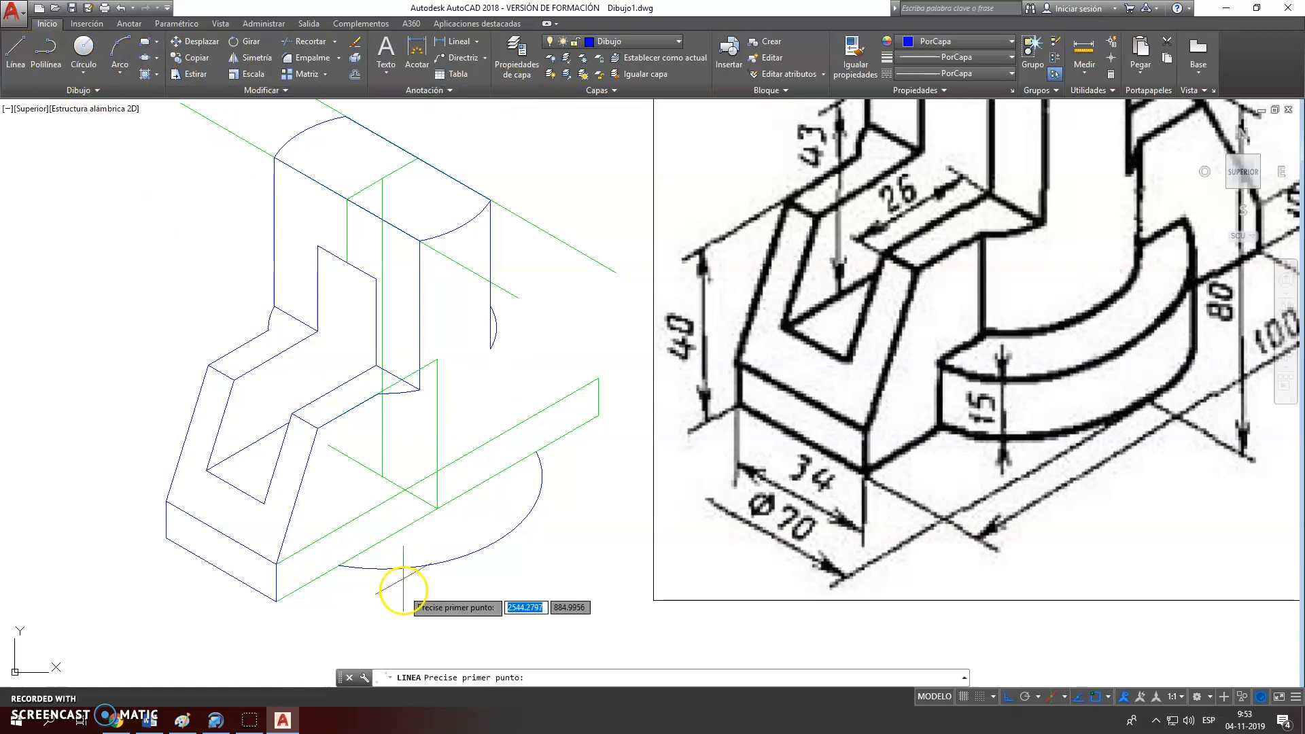
{"action": "left_click", "coordinate": [383, 477]}
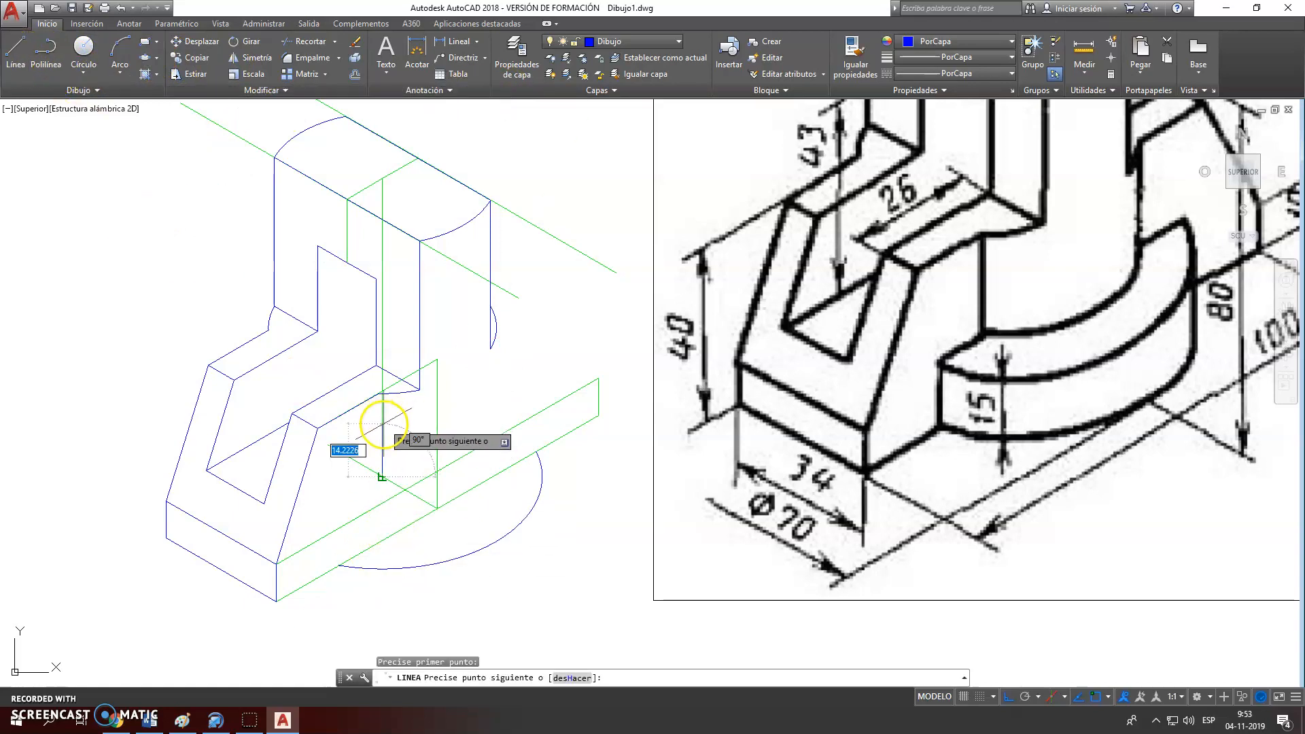
{"action": "type", "text": "15"}
{"action": "key", "text": "Return"}
{"action": "key", "text": "Return"}
Draw a second top-plane isocircle centred on the 15-unit line's upper end, with the same radius of 35 as the lower arc
{"action": "key", "text": "F5"}
{"action": "key", "text": "F5"}
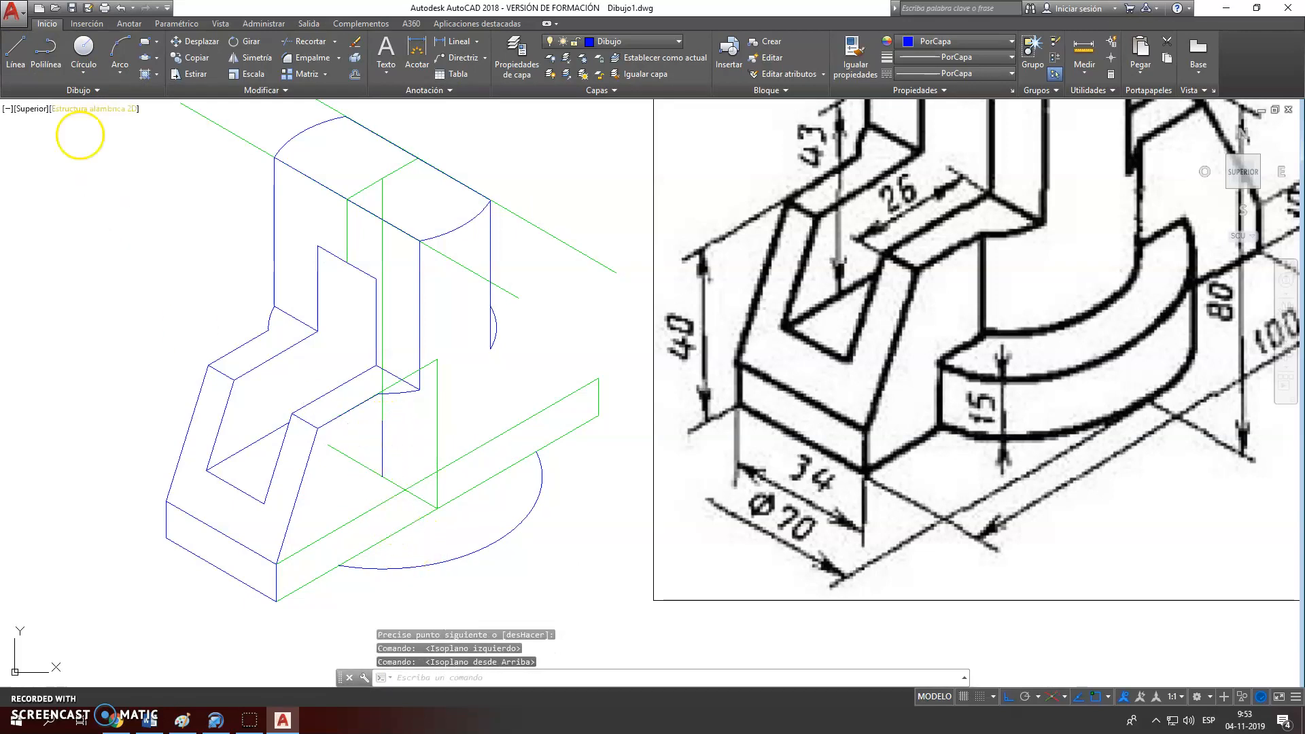
{"action": "left_click", "coordinate": [156, 58]}
{"action": "left_click", "coordinate": [184, 118]}
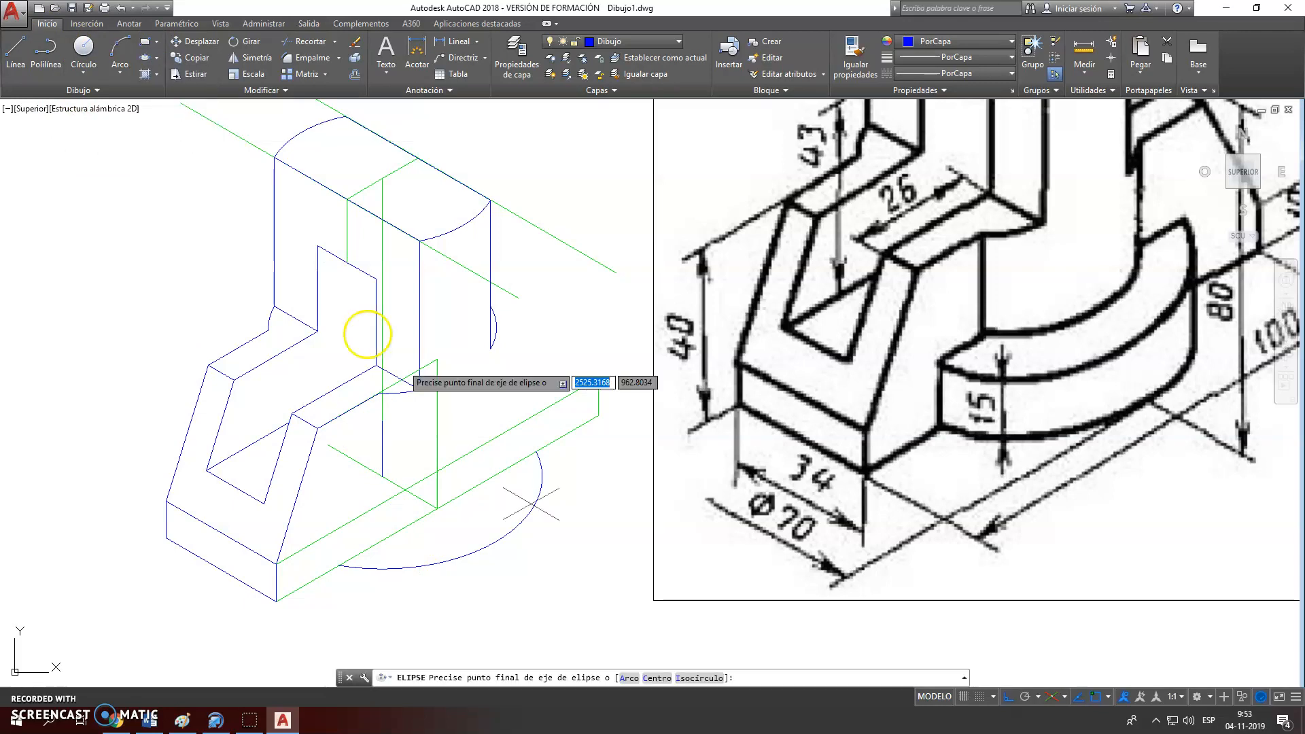
{"action": "left_click", "coordinate": [699, 677]}
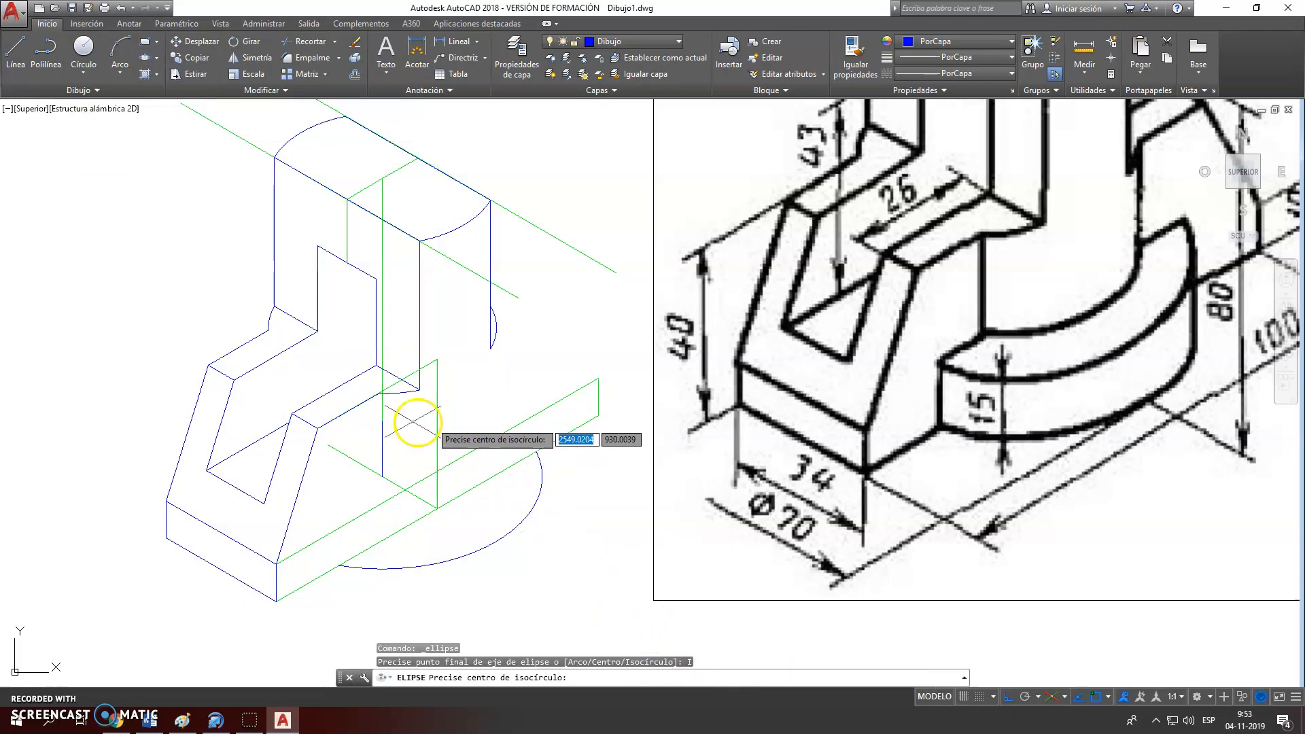
{"action": "left_click", "coordinate": [382, 421]}
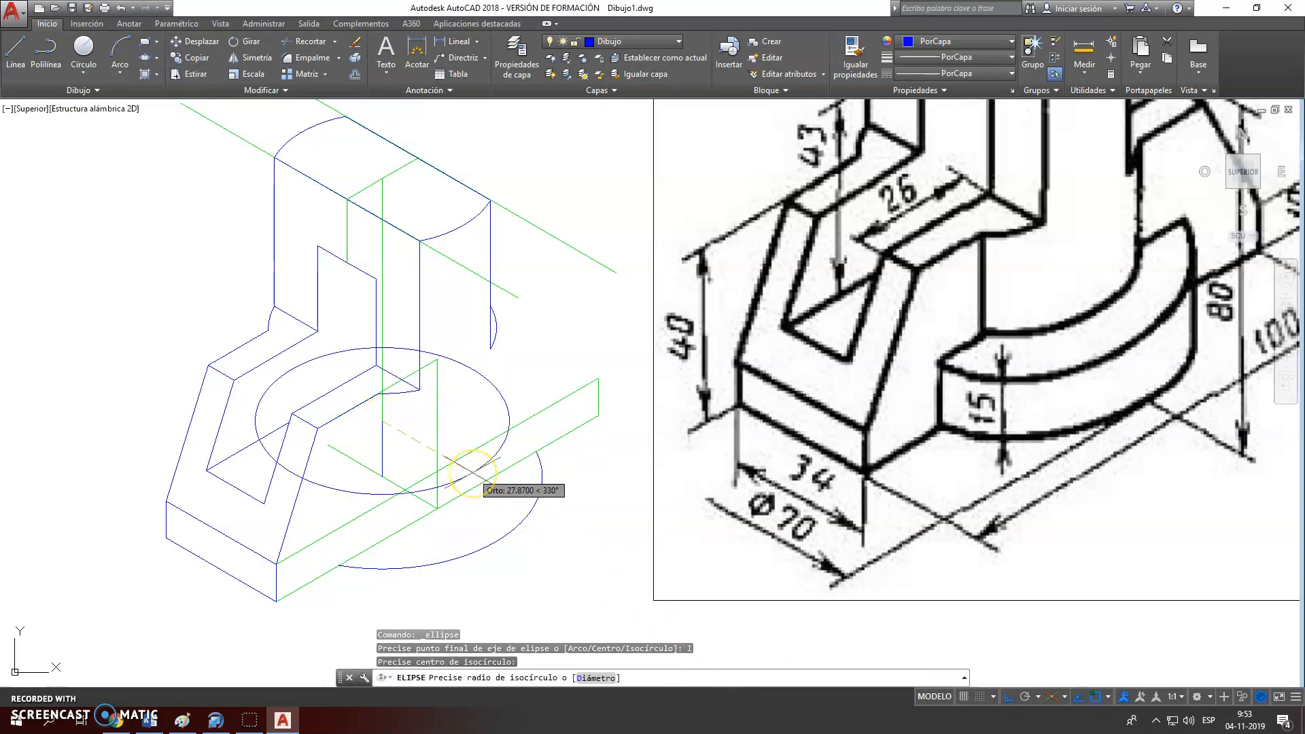
{"action": "left_click", "coordinate": [479, 511]}
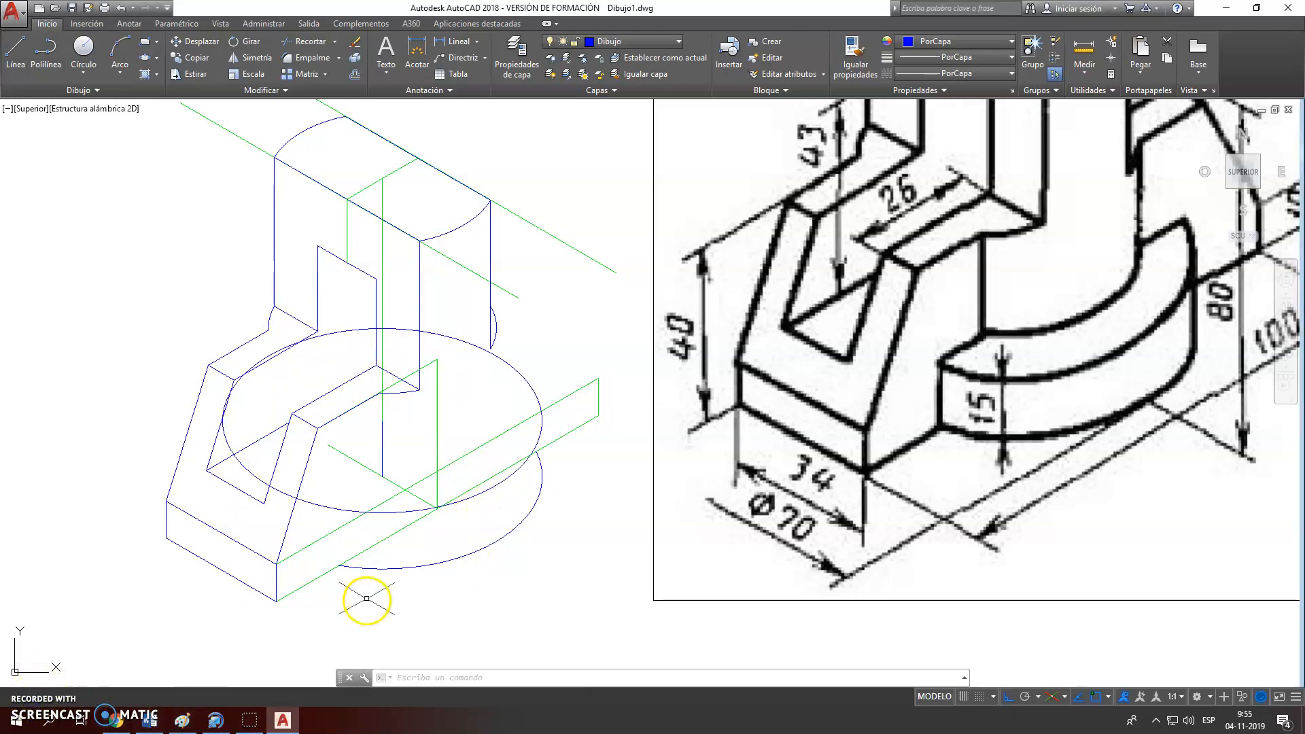
Draw a vertical line from the front-left end of the base arc up to the upper isocircle
{"action": "key", "text": "F5"}
{"action": "key", "text": "F5"}
{"action": "key", "text": "F5"}
{"action": "left_click", "coordinate": [31, 37]}
{"action": "left_click", "coordinate": [339, 566]}
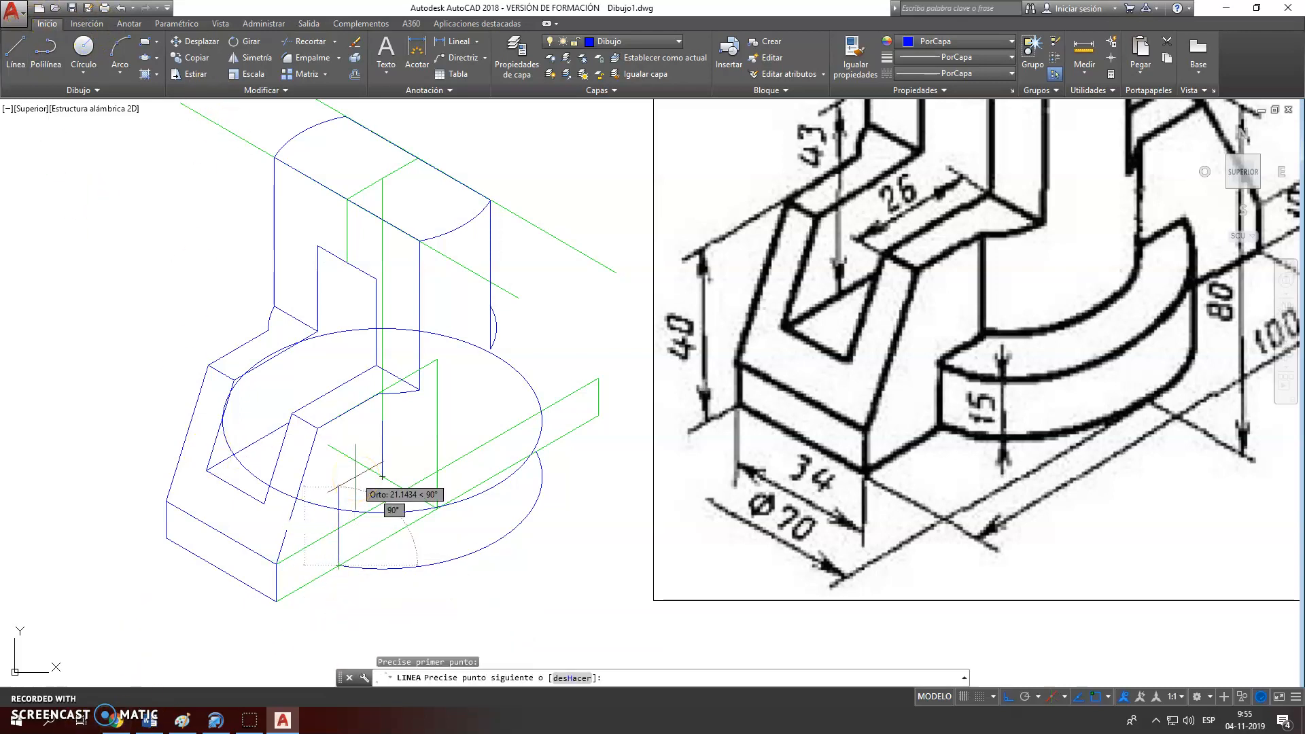
{"action": "left_click", "coordinate": [340, 510]}
{"action": "key", "text": "Return"}
{"action": "key", "text": "Return"}
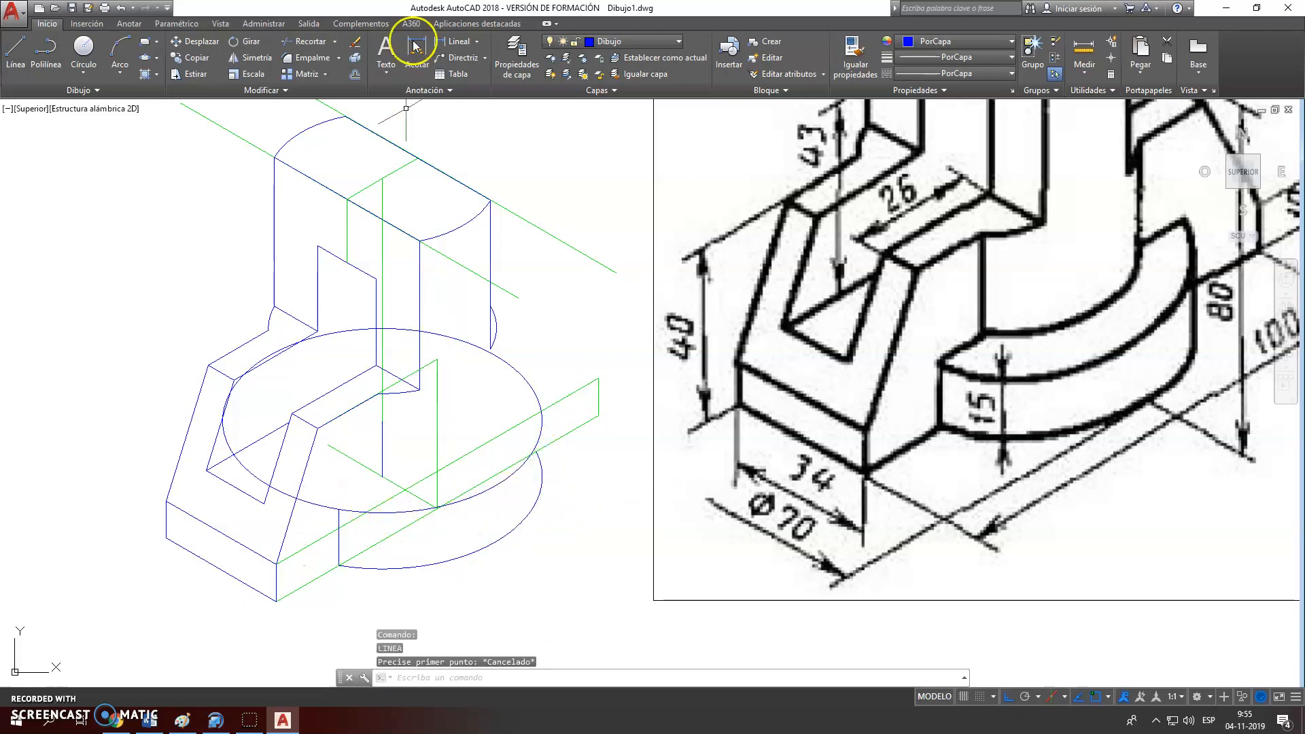
Trim the upper isocircle between the sloped front edge and the new vertical line
{"action": "left_click", "coordinate": [312, 41]}
{"action": "key", "text": "Return"}
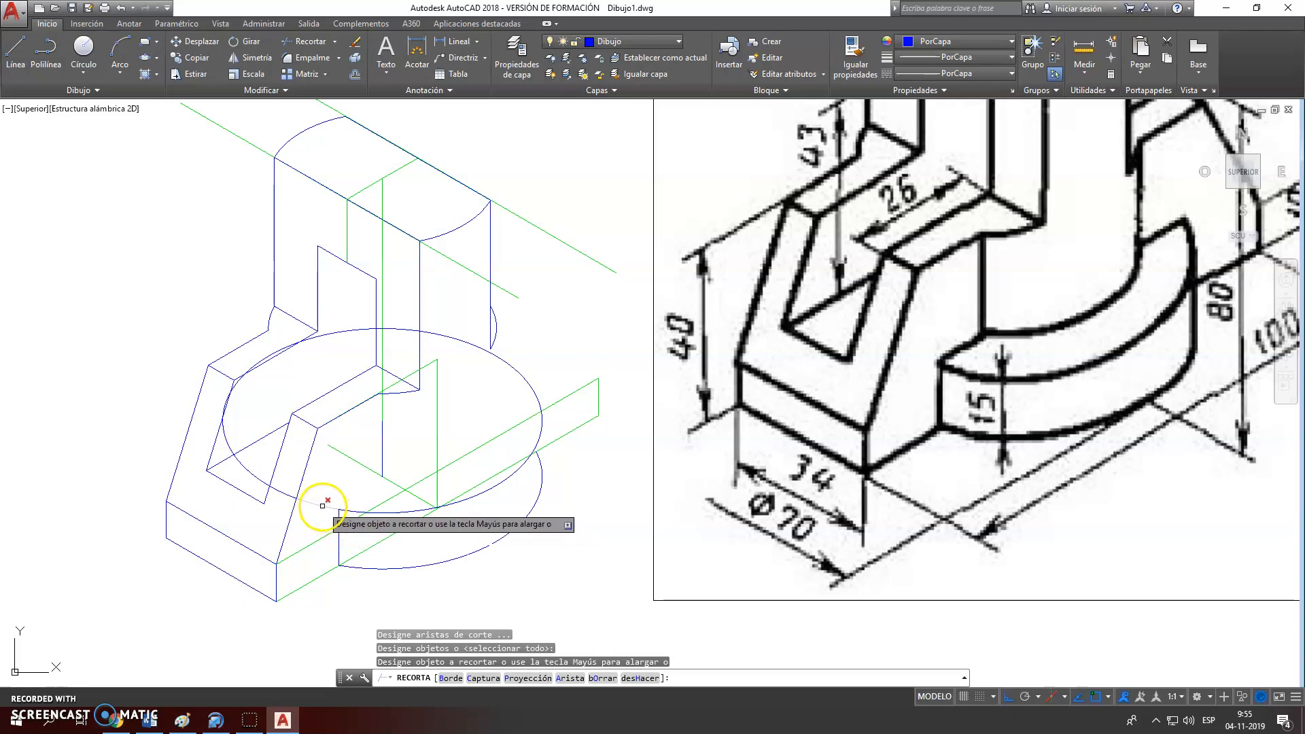
{"action": "left_click", "coordinate": [322, 506]}
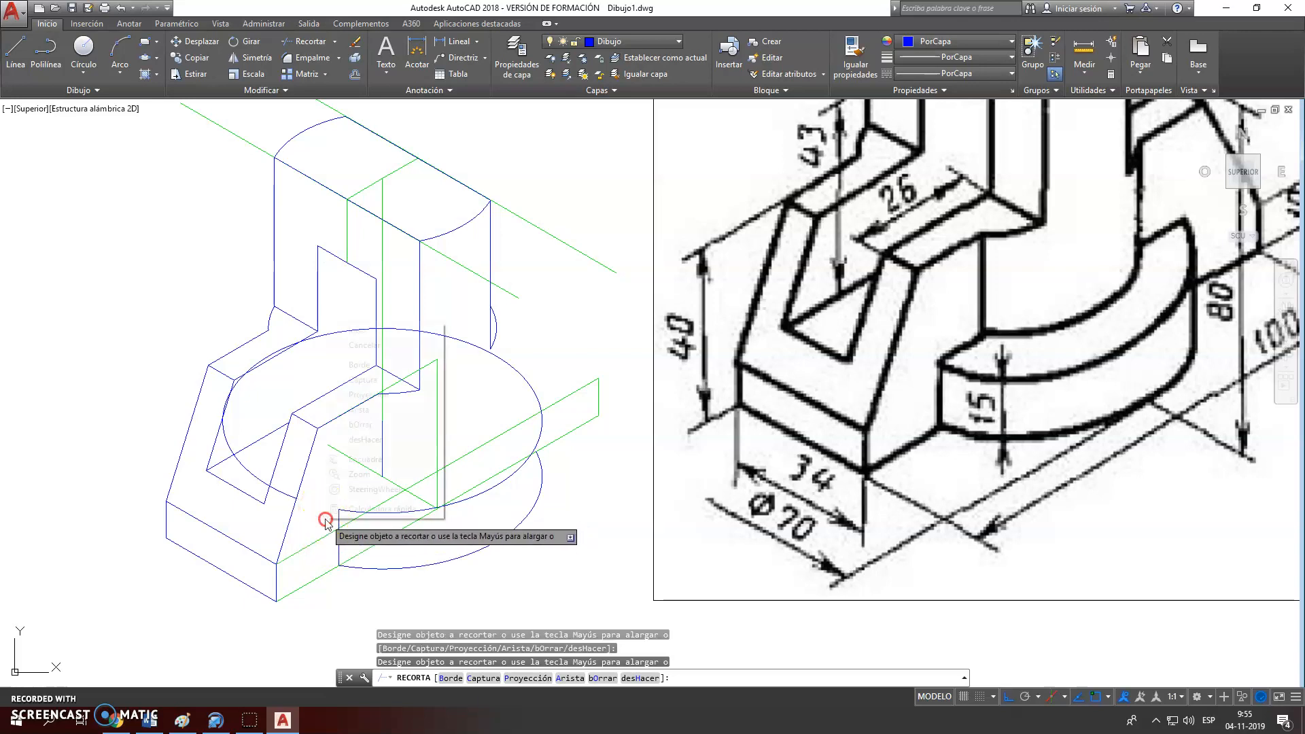
{"action": "key", "text": "Escape"}
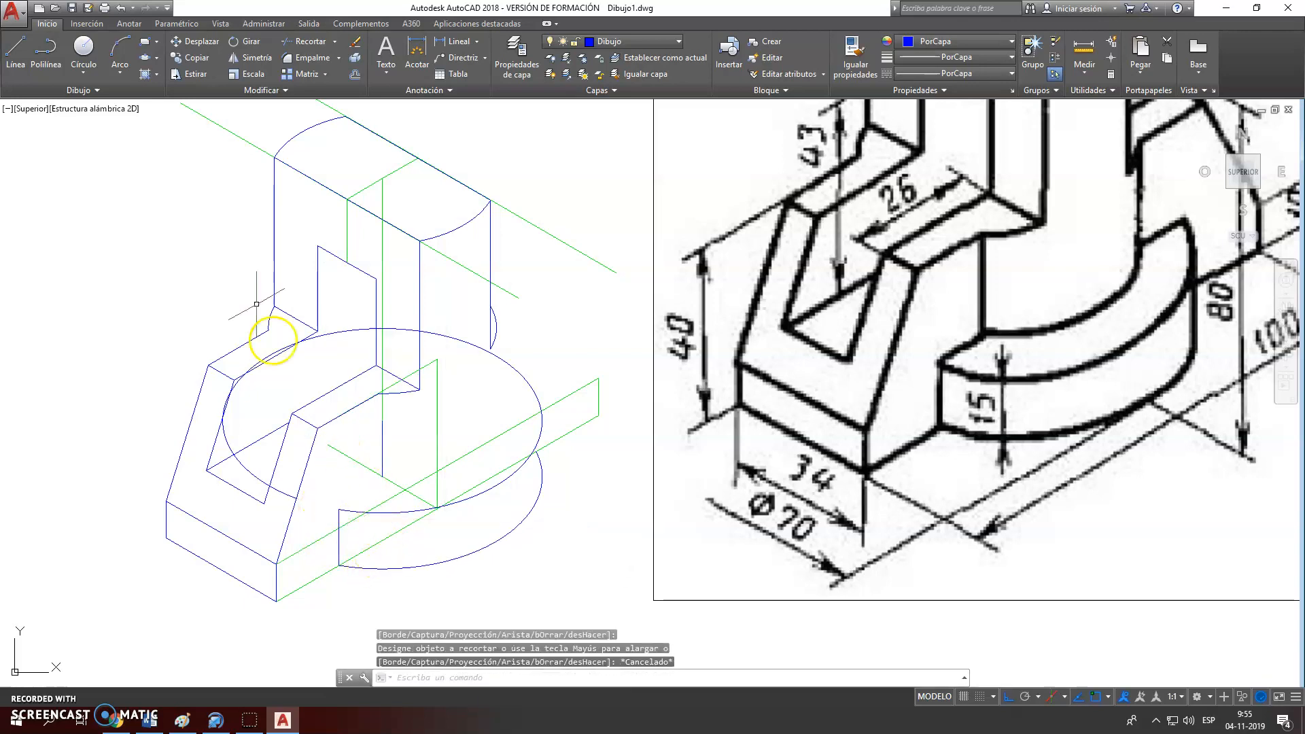
Draw a line about 75 units long at 30° from the vertical line's upper end across the upper isocircle
{"action": "left_click", "coordinate": [15, 49]}
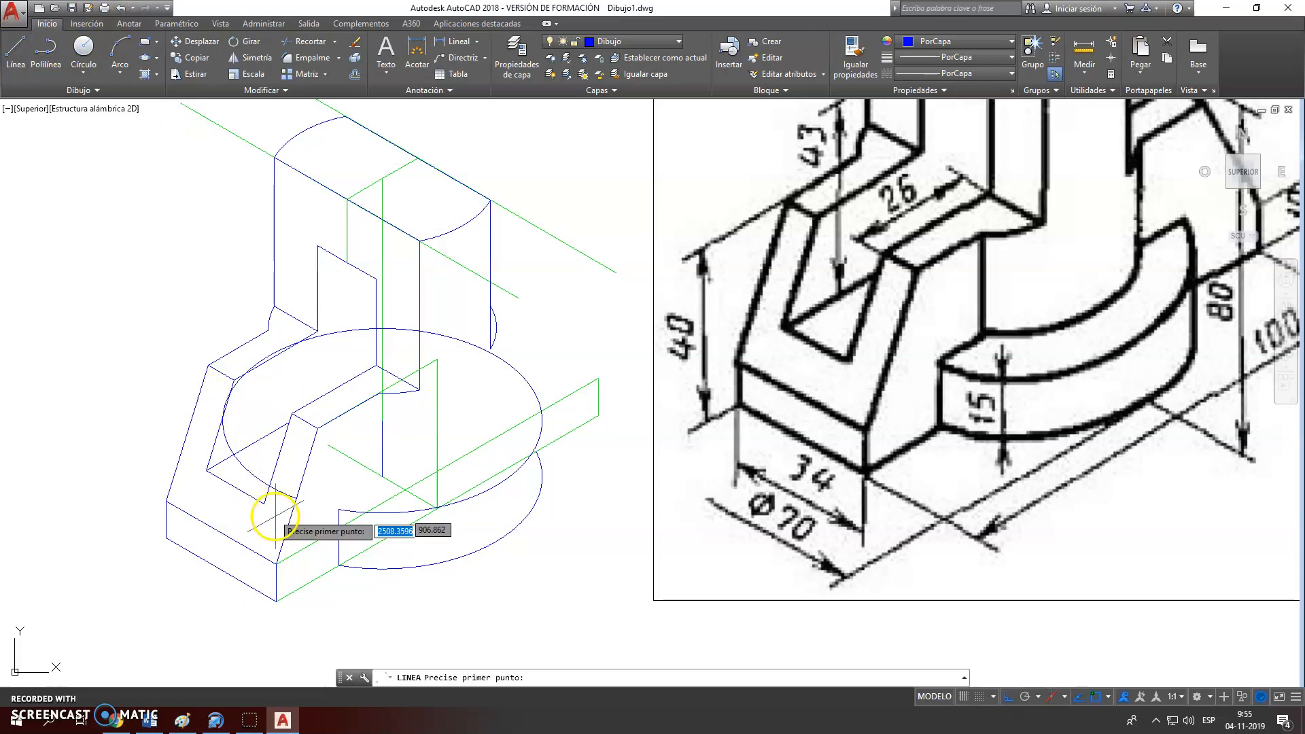
{"action": "left_click", "coordinate": [339, 509]}
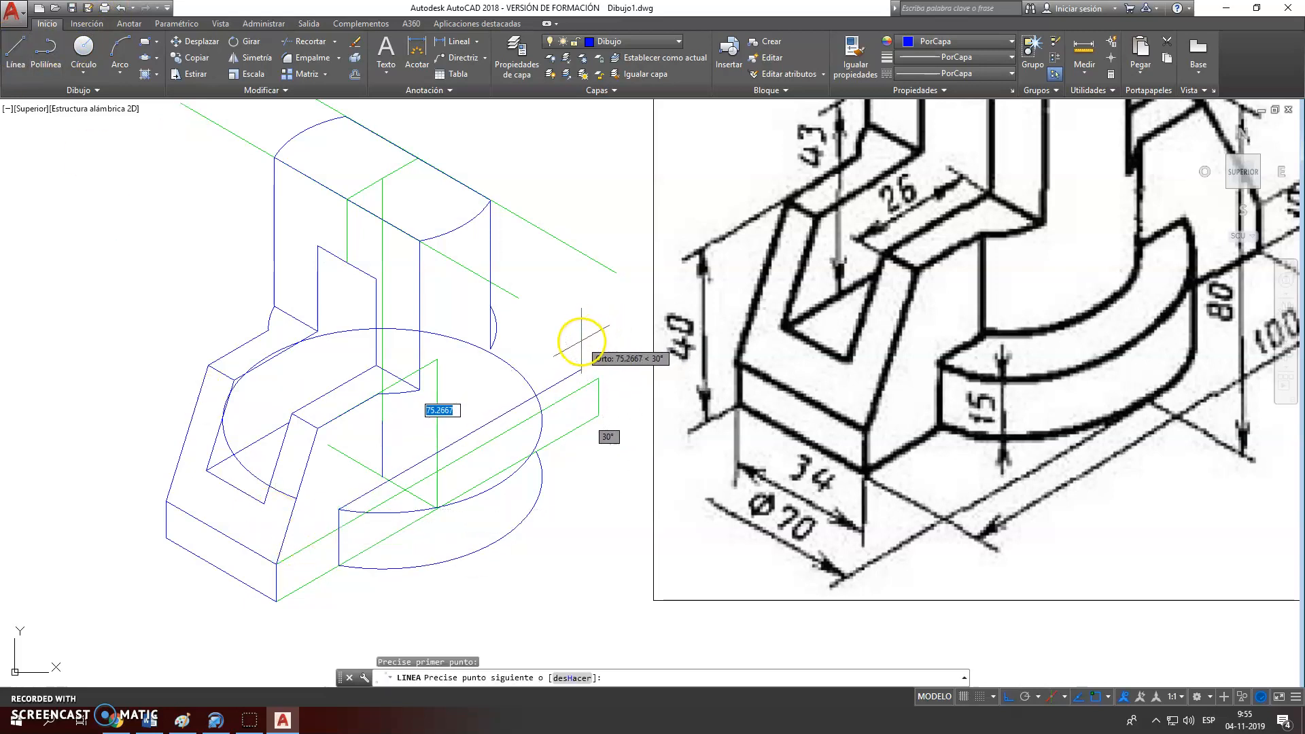
{"action": "left_click", "coordinate": [581, 340]}
{"action": "key", "text": "Escape"}
Trim the 30° line's overhang beyond the isocircle and remove the isocircle's rear part, keeping only its front arc
{"action": "left_click", "coordinate": [291, 42]}
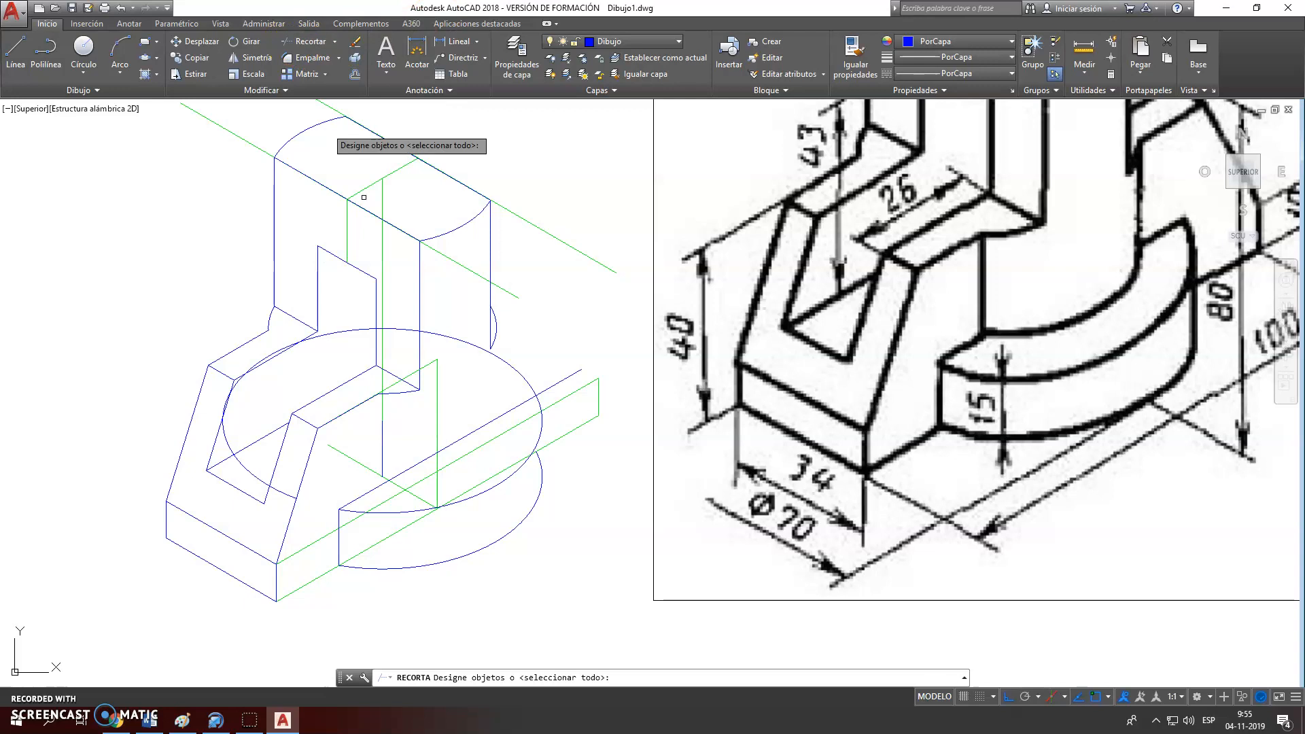
{"action": "key", "text": "Return"}
{"action": "left_click", "coordinate": [554, 386]}
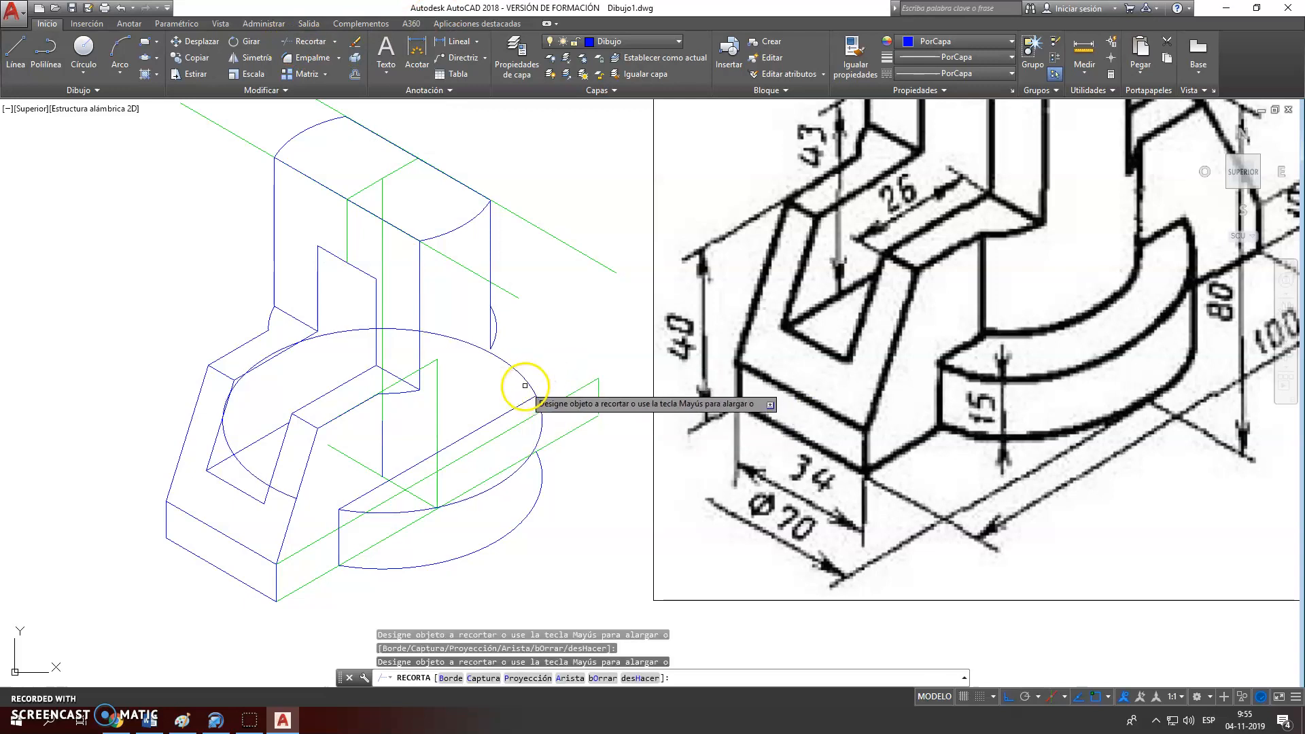
{"action": "right_click", "coordinate": [554, 488]}
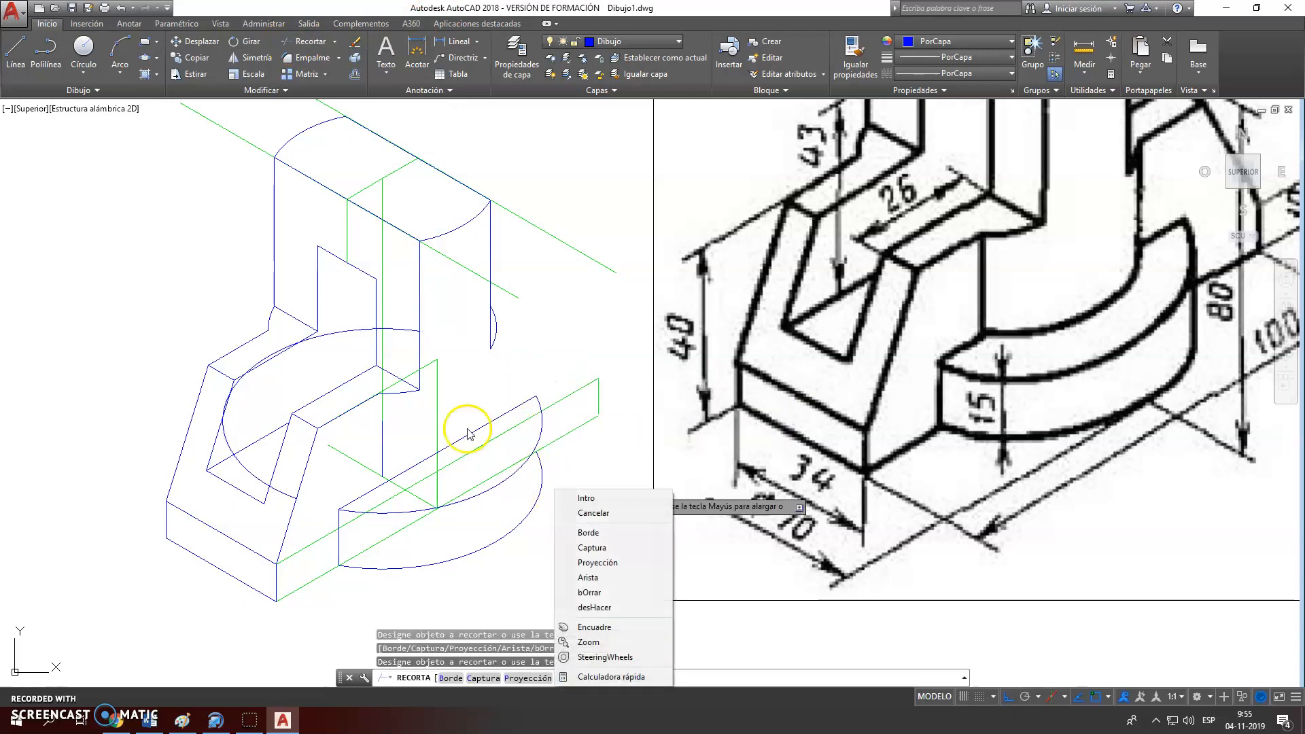
{"action": "left_click", "coordinate": [378, 344]}
{"action": "key", "text": "Escape"}
{"action": "left_click", "coordinate": [397, 330]}
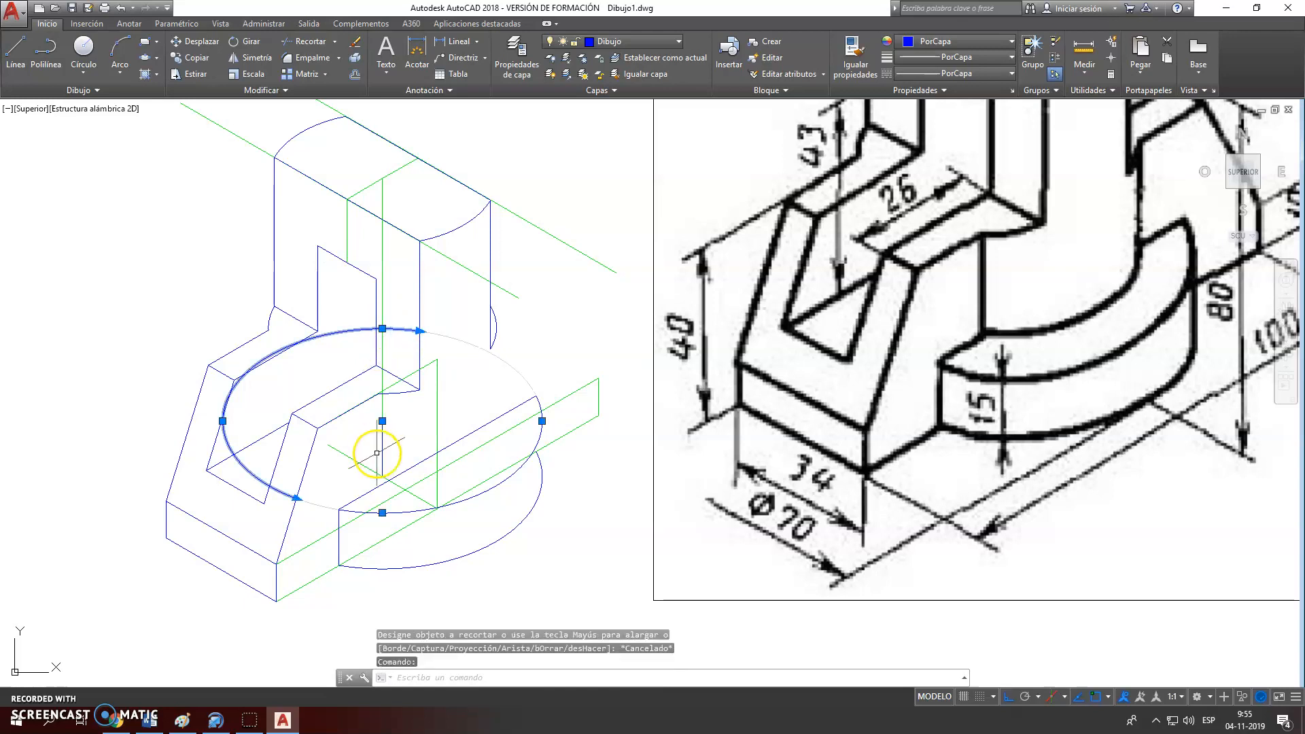
{"action": "key", "text": "Delete"}
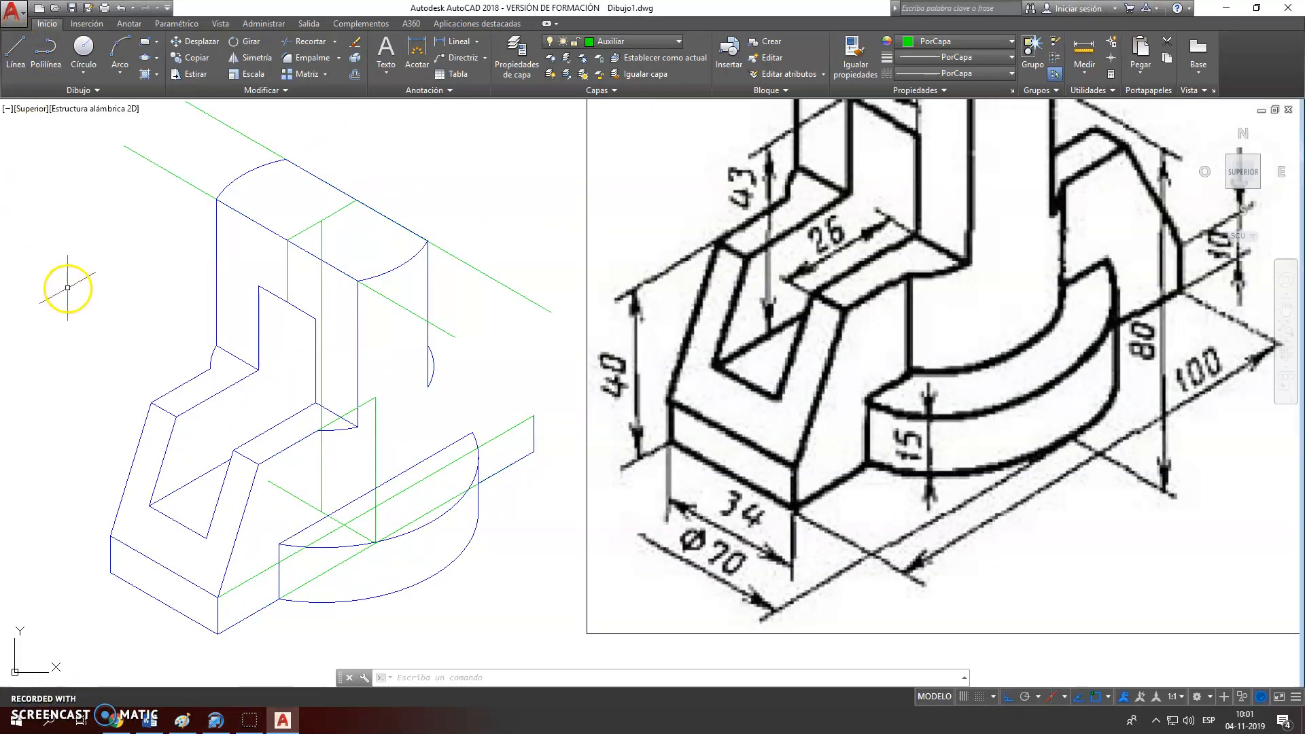
Draw a 74-unit auxiliary line at 30° from the upper inner corner of the front slot's right arm, and switch to the left isoplane
{"action": "left_click", "coordinate": [16, 51]}
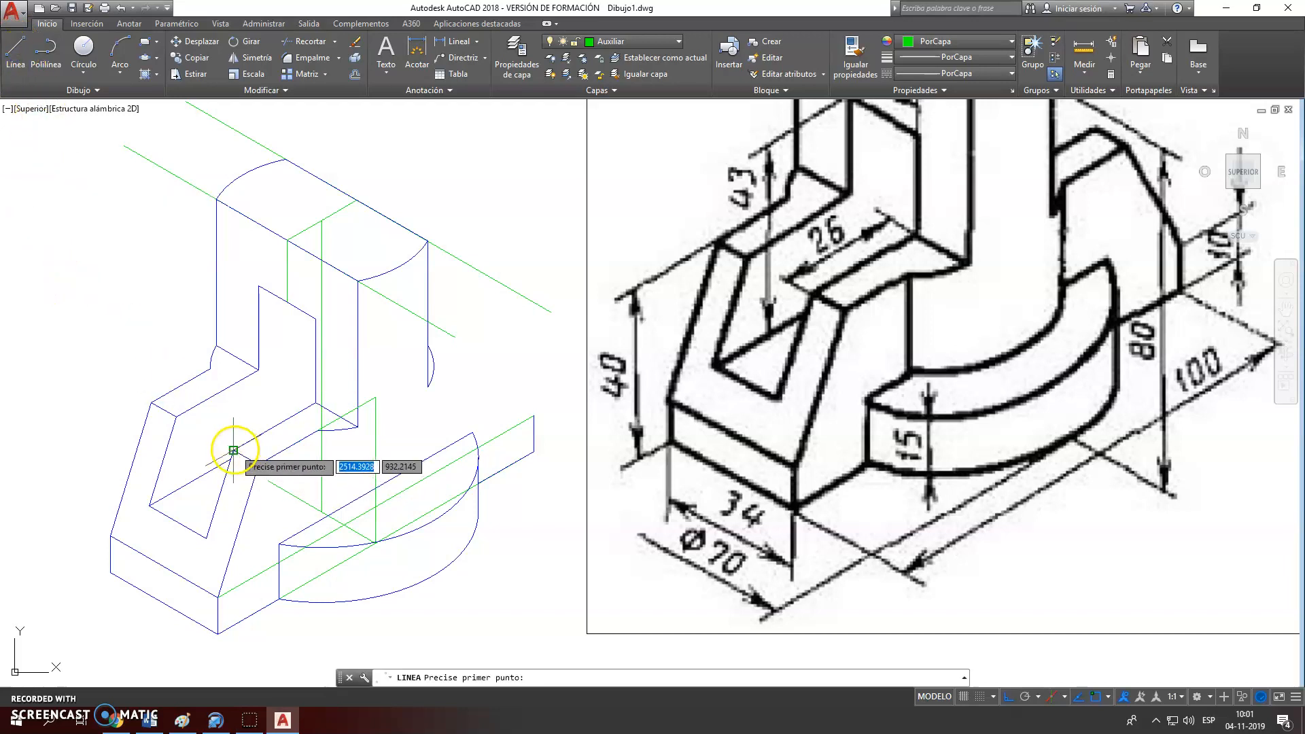
{"action": "left_click", "coordinate": [234, 450]}
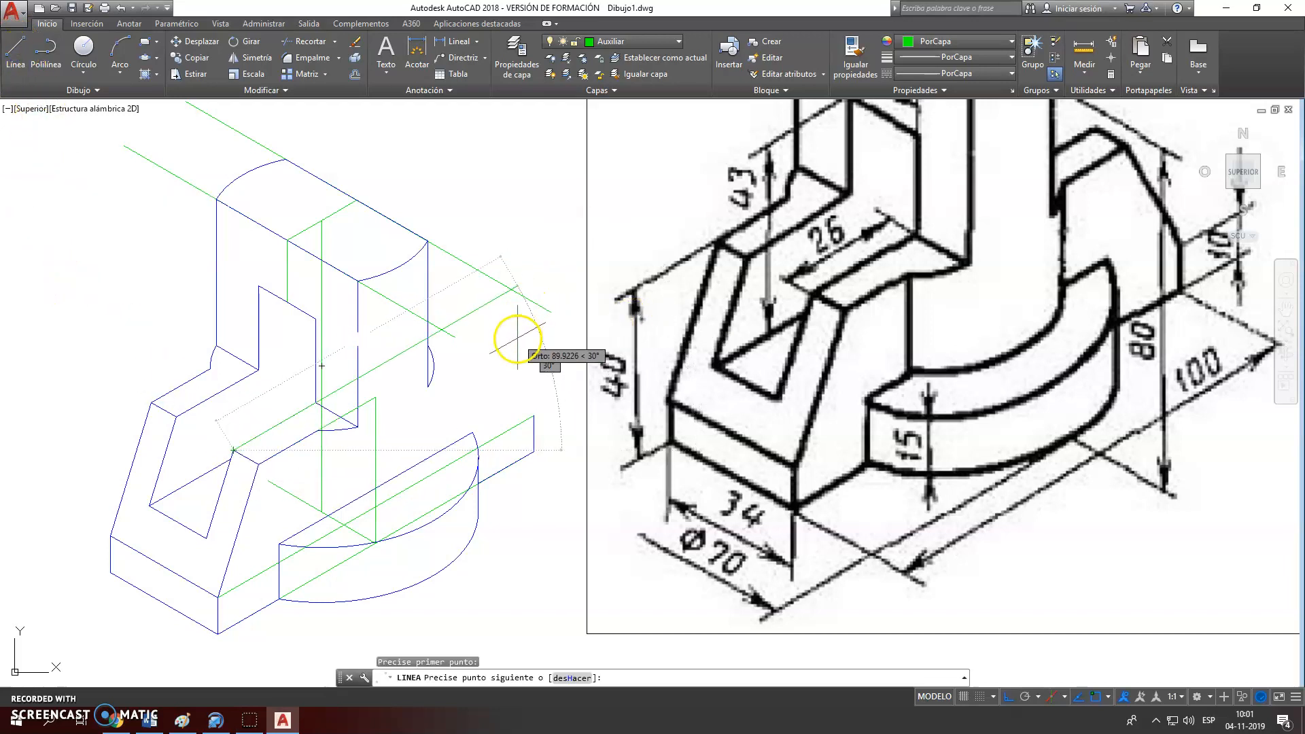
{"action": "key", "text": "Return"}
{"action": "key", "text": "Return"}
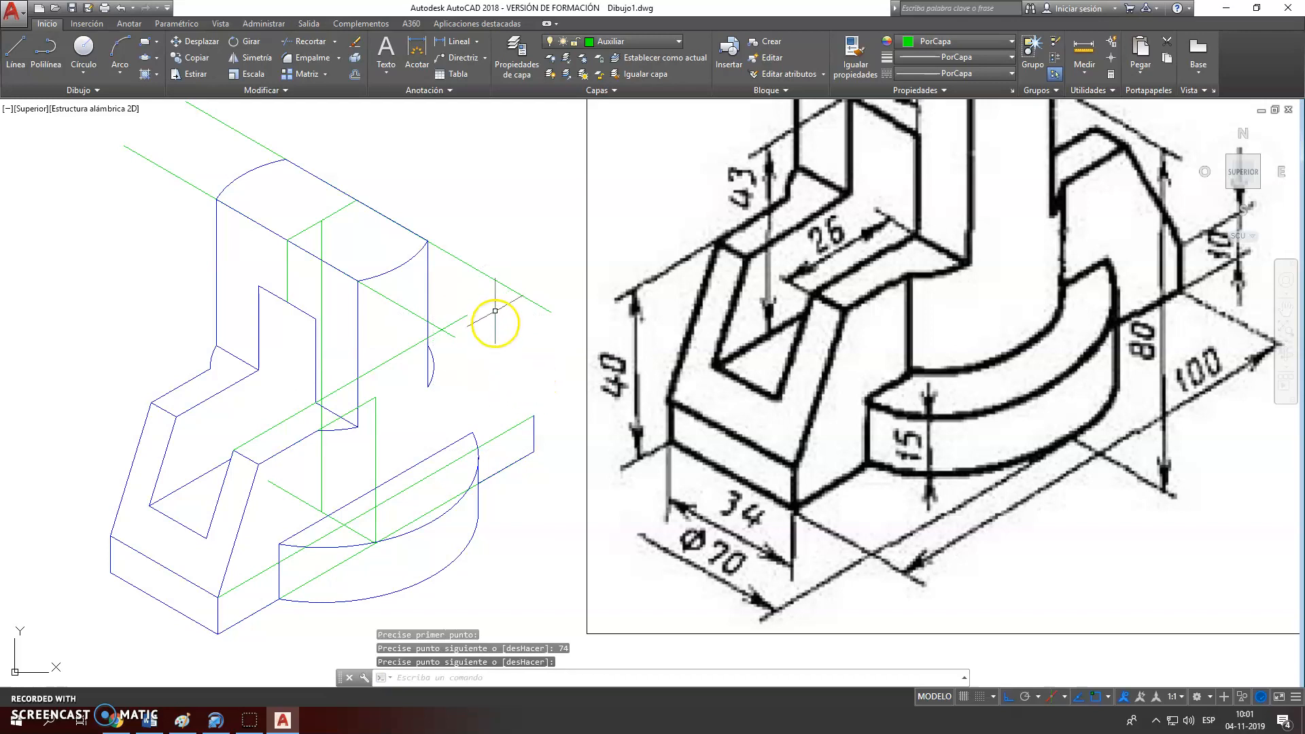
{"action": "key", "text": "F5"}
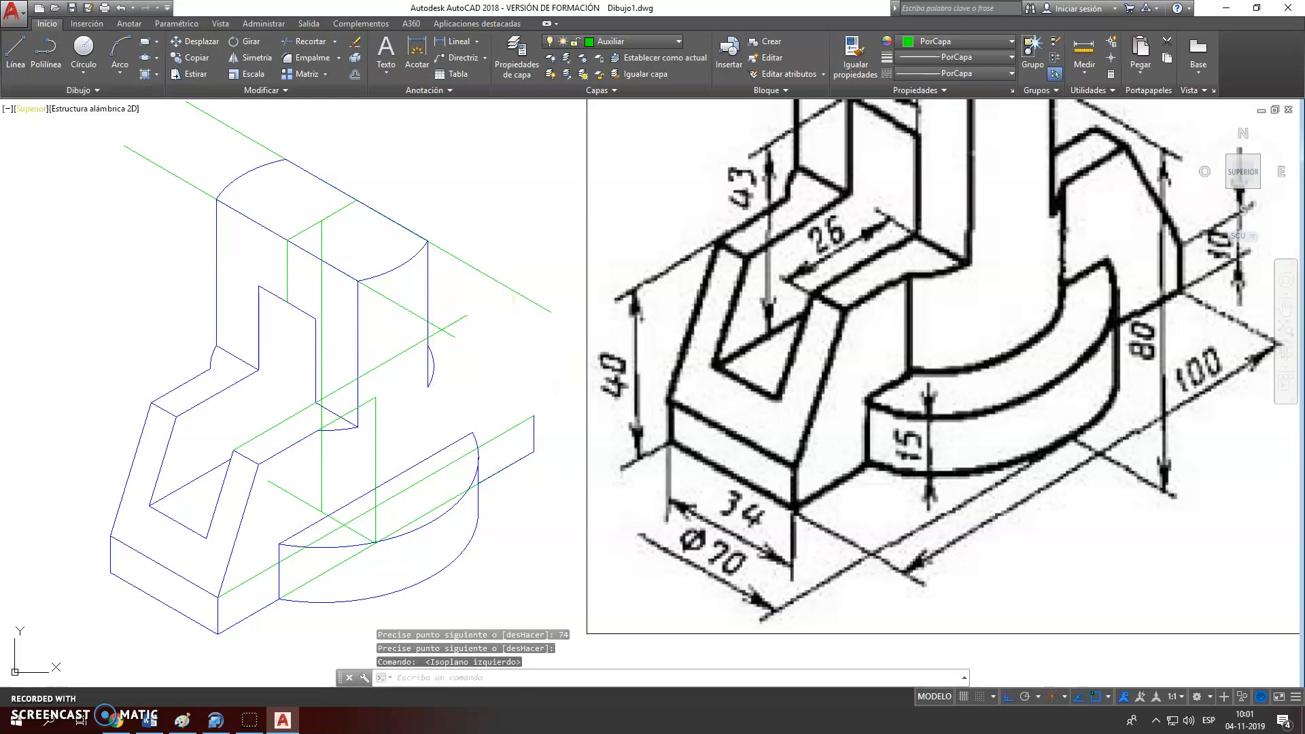